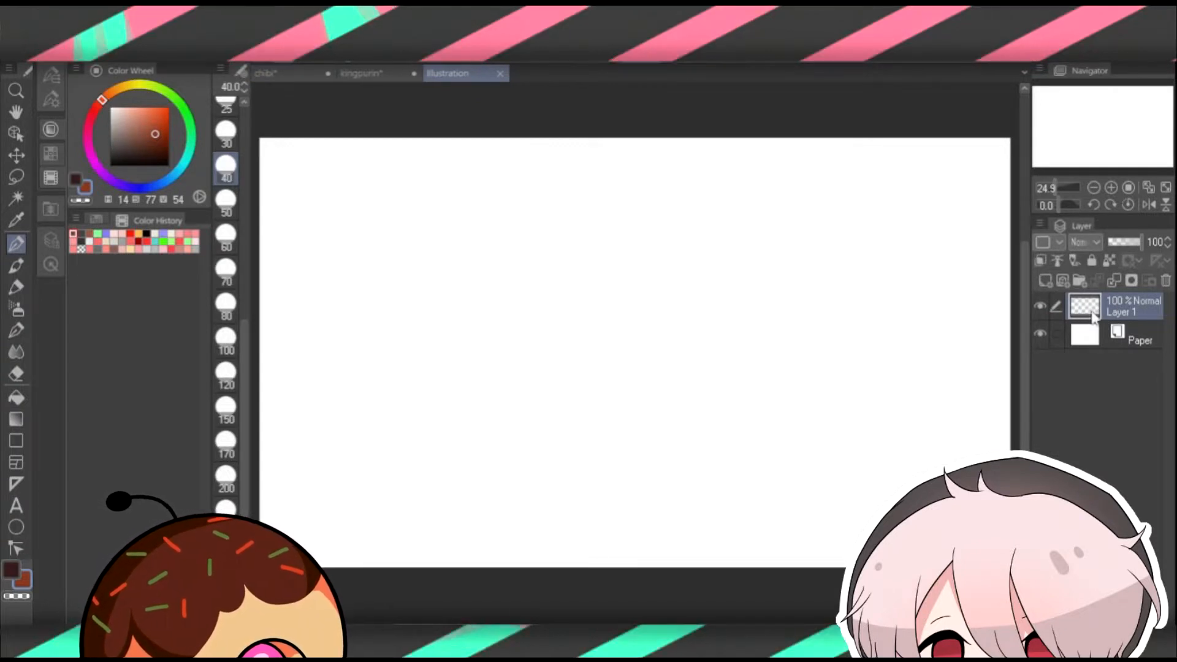
# Draw a freehand looping stroke in reddish brown on Layer 1 with the pen at size 40.
pyautogui.click(1039, 306)
pyautogui.click(1039, 306)
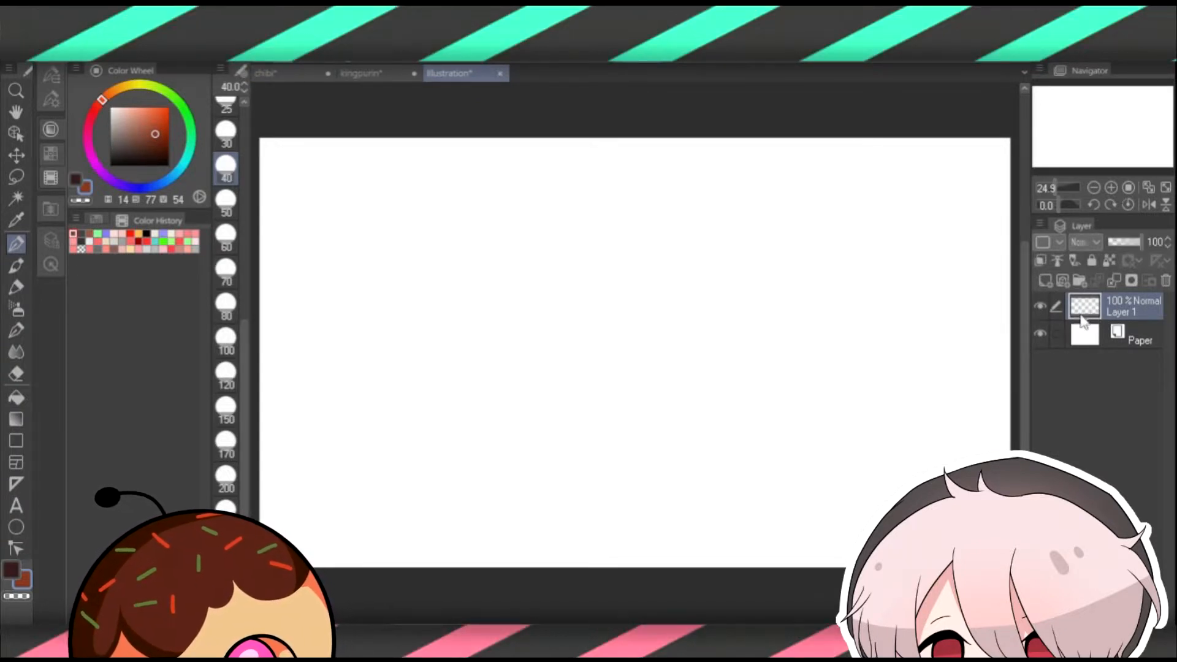
pyautogui.moveTo(654, 391); pyautogui.dragTo(854, 389)
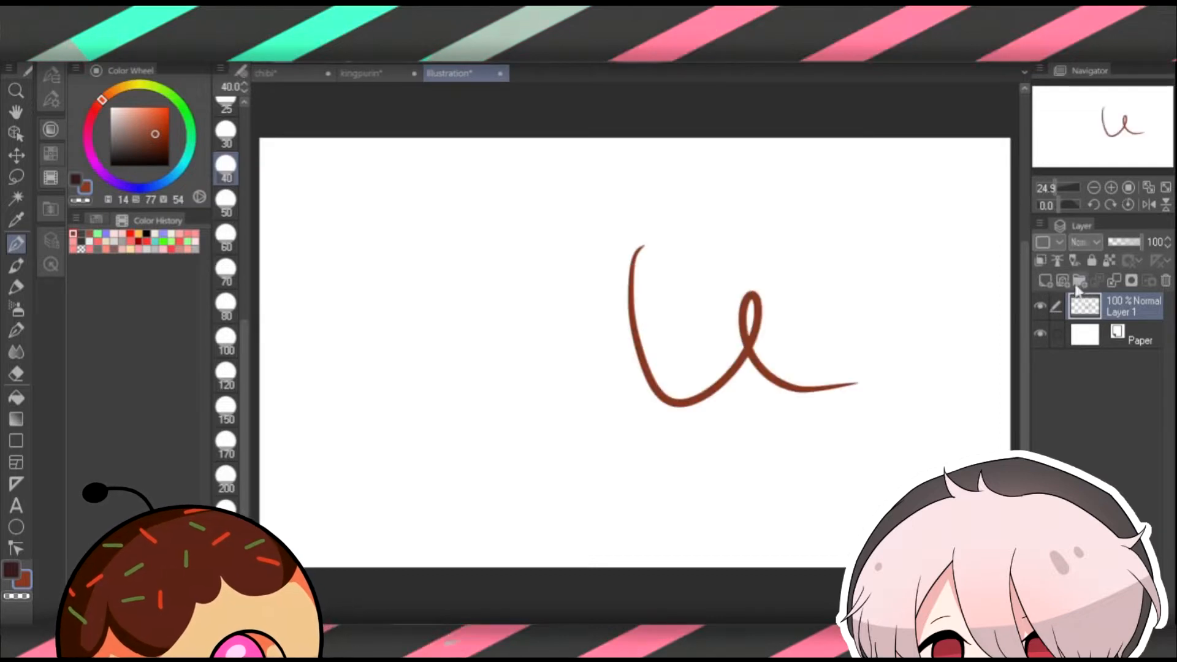
# Hide the Paper layer and Layer 1 to inspect the transparent canvas, and show both of them again.
pyautogui.click(1040, 333)
pyautogui.click(1041, 306)
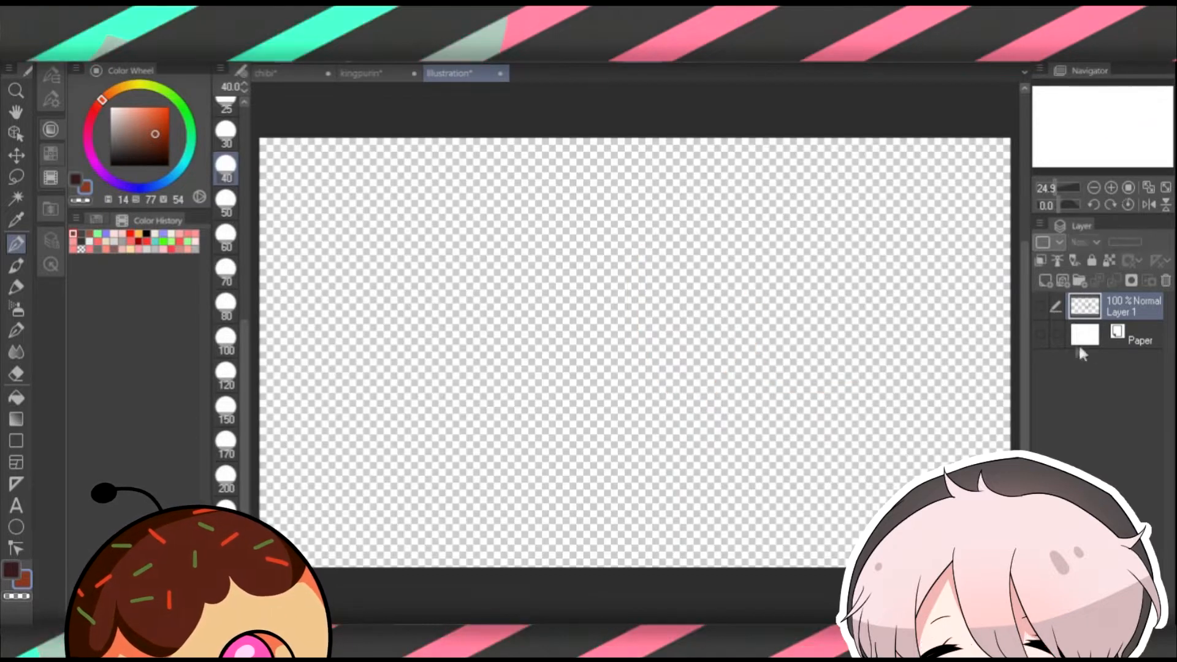
pyautogui.click(1041, 333)
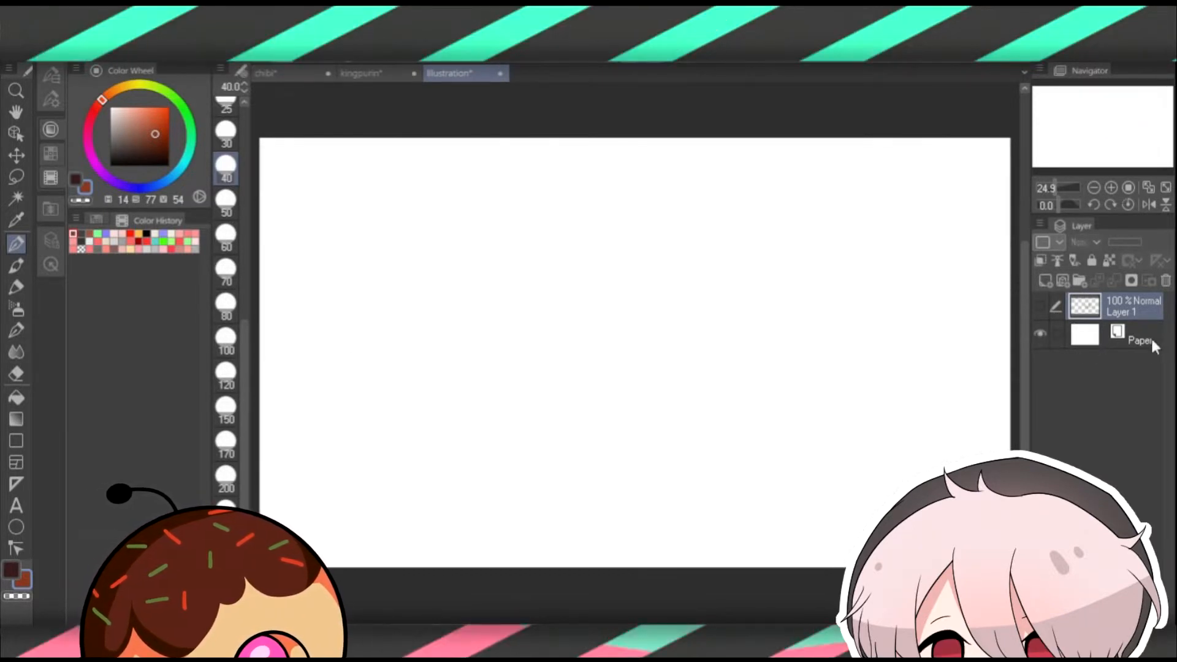
pyautogui.click(1040, 306)
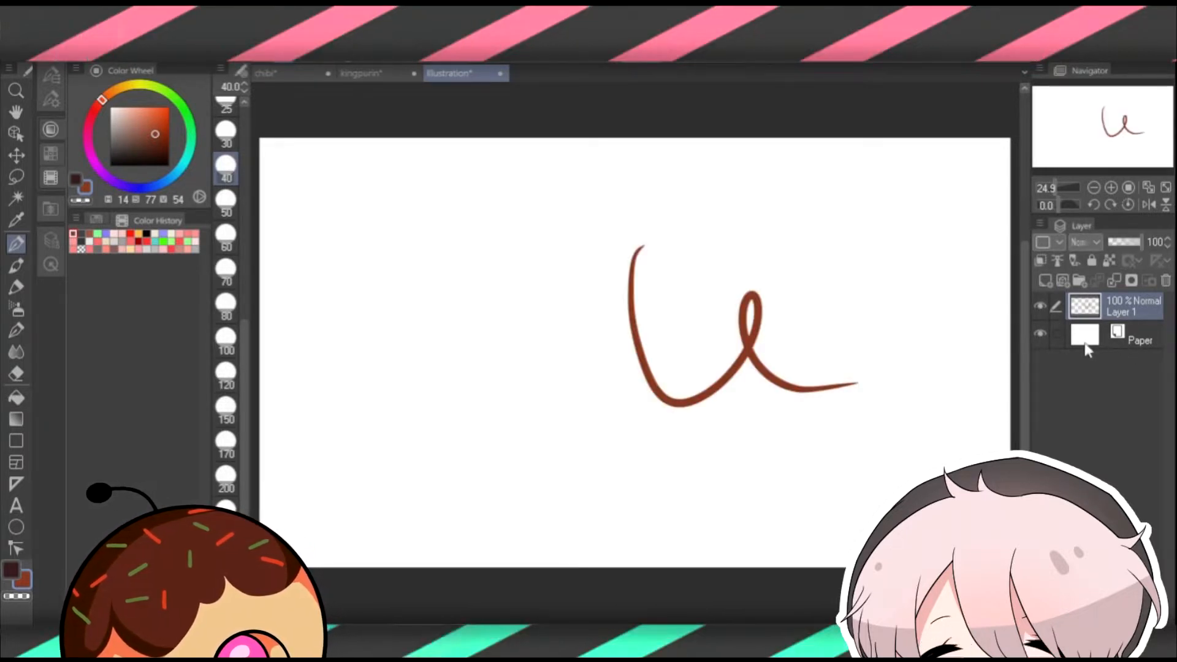
# Try a mid-grey paper colour on the Paper layer and undo it.
pyautogui.click(1093, 353)
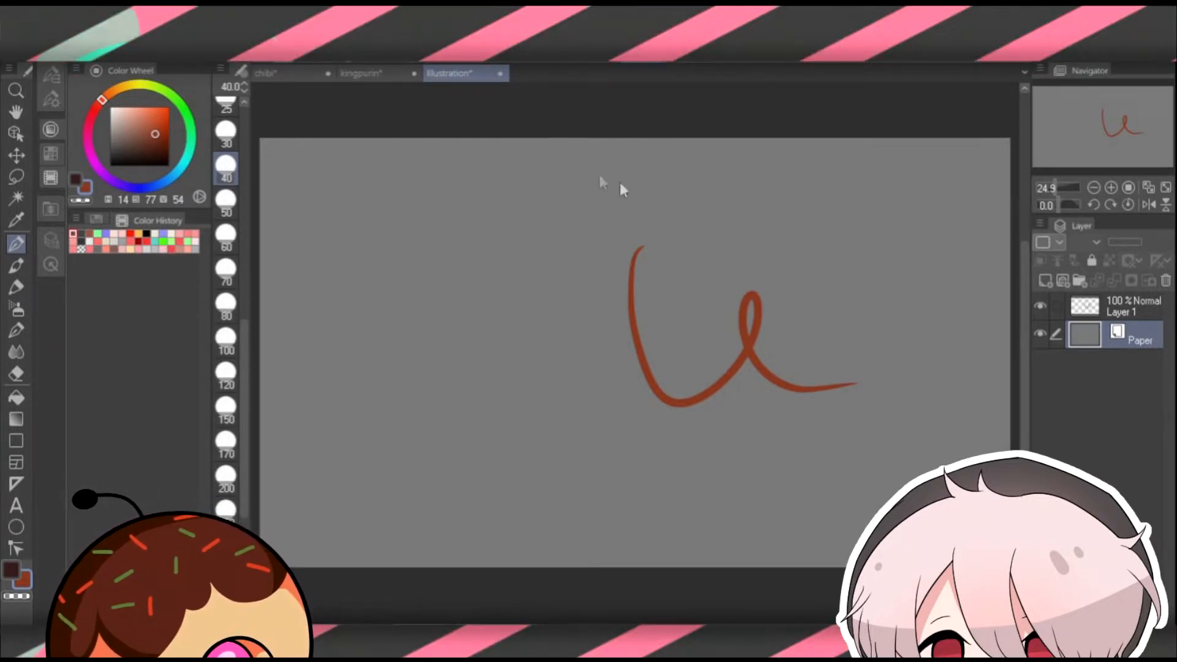
pyautogui.hotkey('ctrl', 'z')
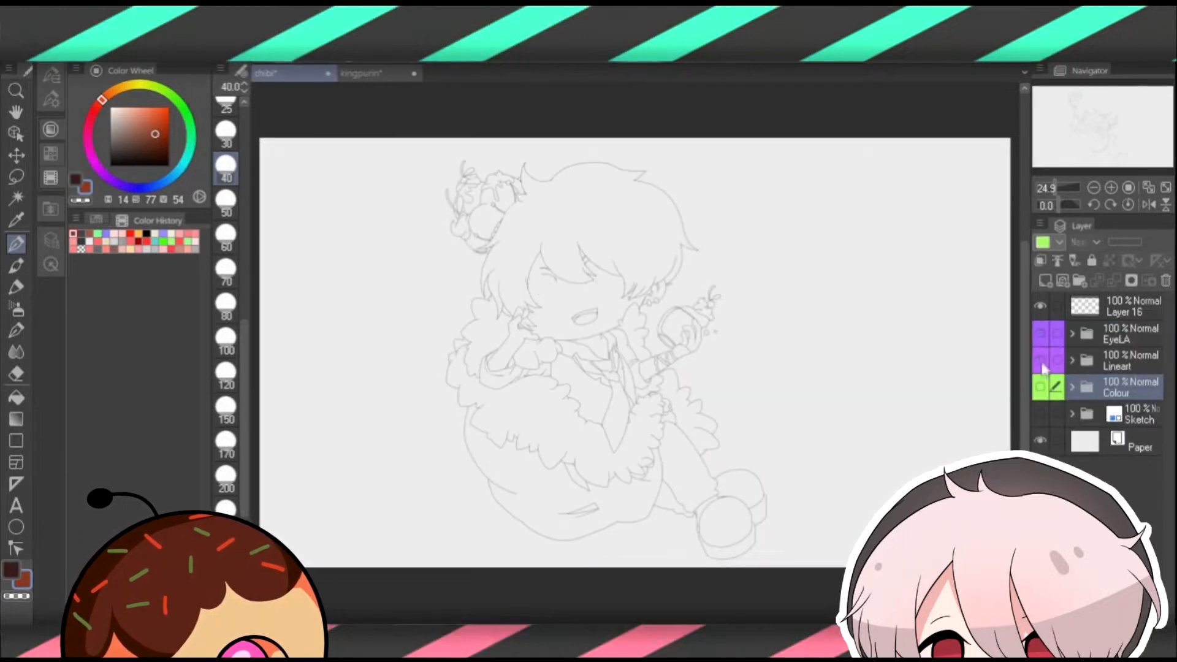
# In the chibi document, toggle the Sketch folder's visibility off and on, expand it, and select the Sketch layer inside.
pyautogui.click(1042, 414)
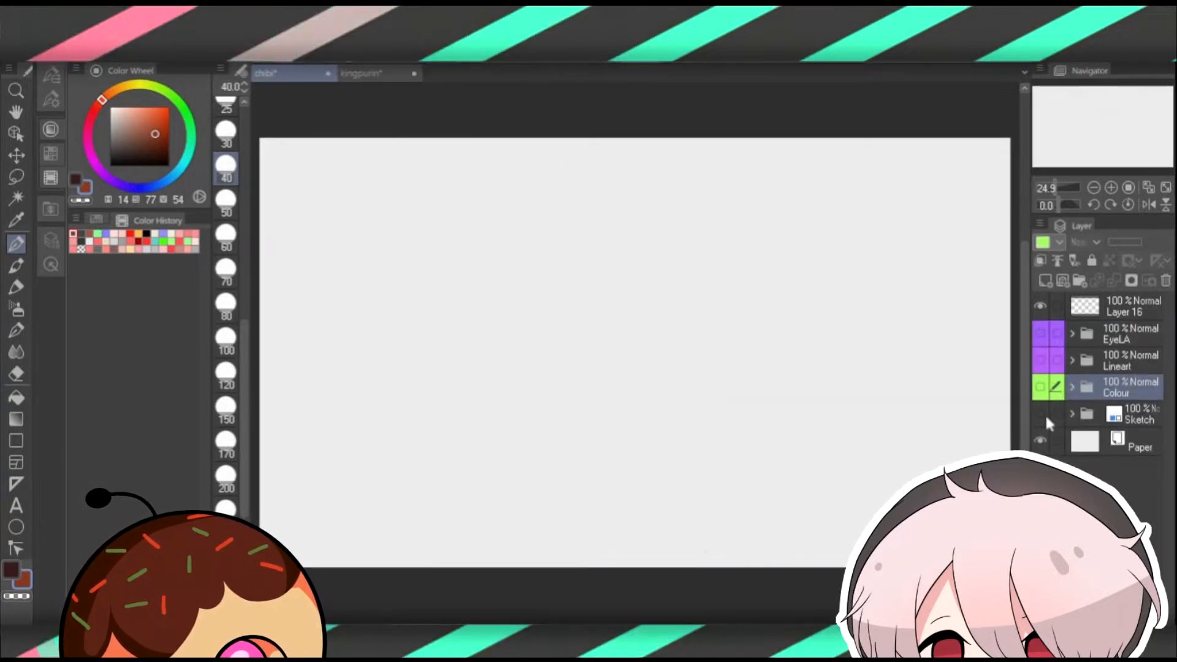
pyautogui.click(1042, 415)
pyautogui.click(1072, 414)
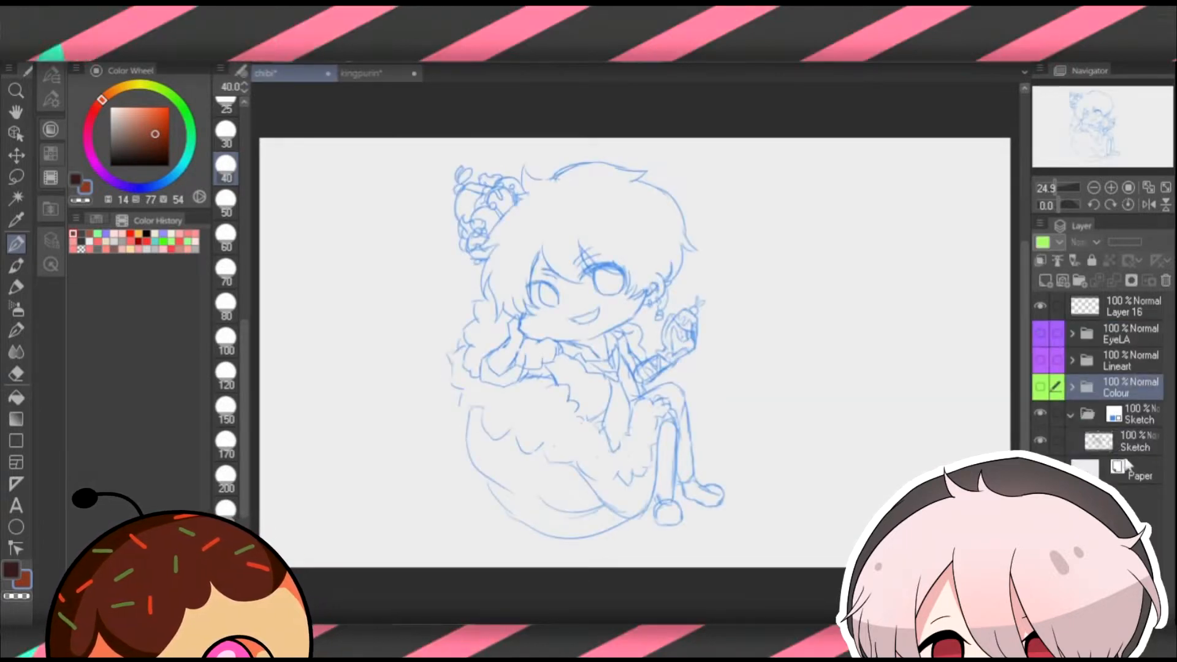
pyautogui.click(1132, 440)
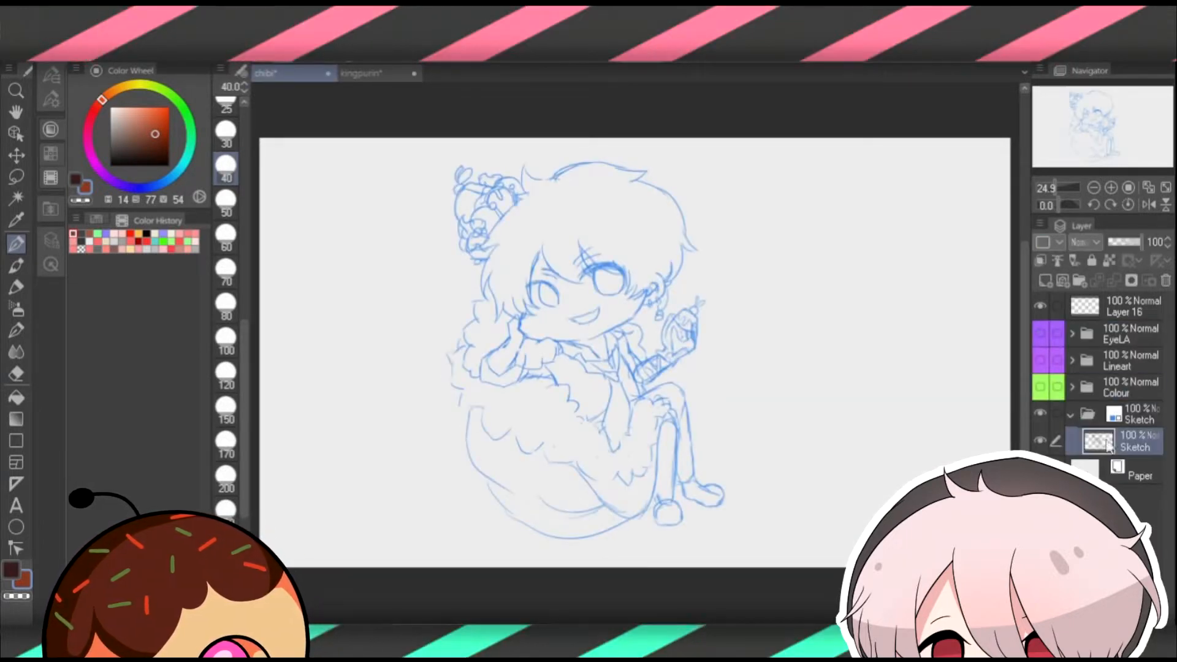
# Turn off the Layer color effect on the Sketch folder and keep the folder selected.
pyautogui.click(1134, 416)
pyautogui.click(51, 76)
pyautogui.click(176, 102)
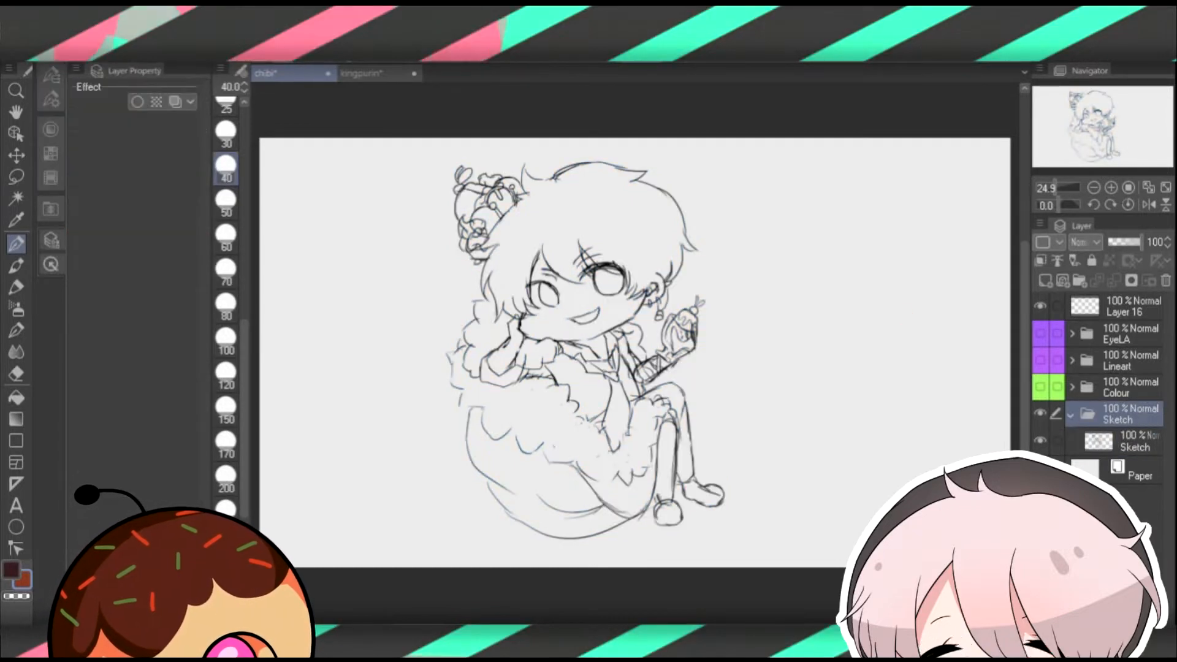
pyautogui.click(1111, 441)
pyautogui.click(1112, 414)
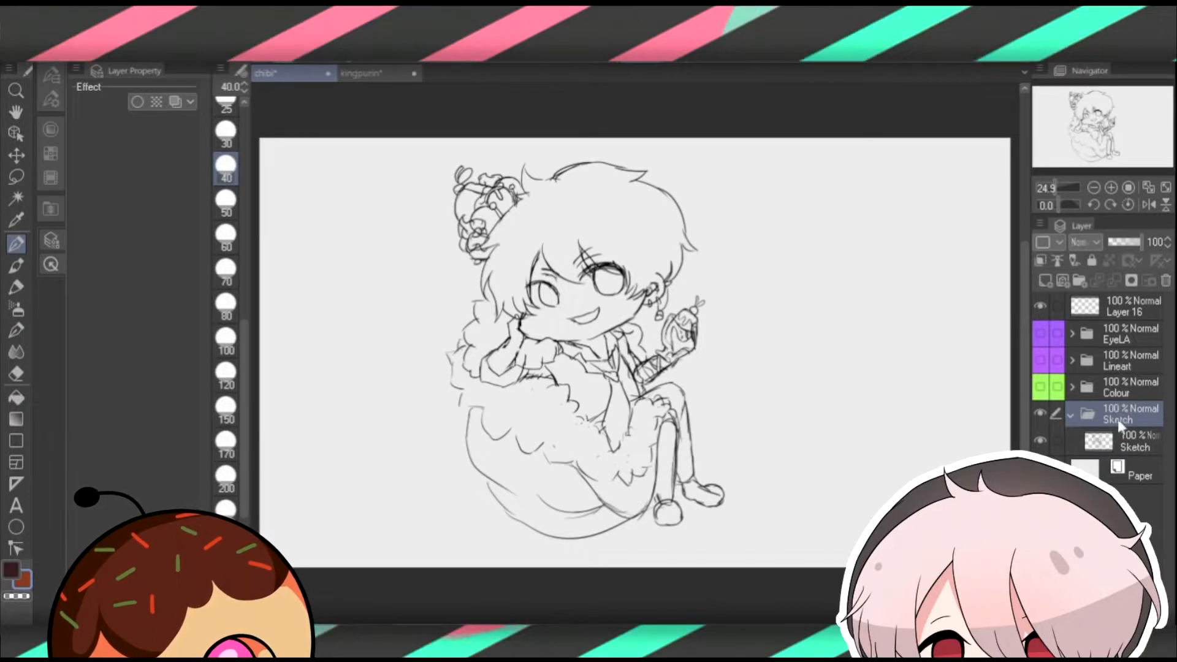
# Turn on the Layer color effect for the Sketch folder with a violet-blue layer color.
pyautogui.click(53, 239)
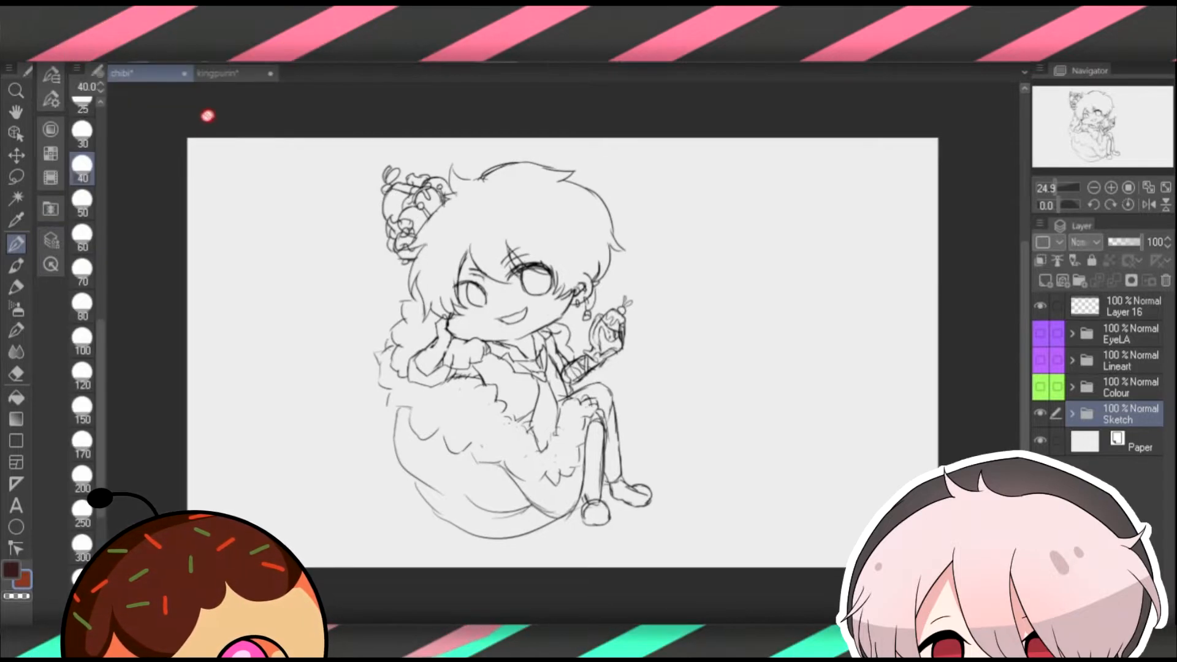
pyautogui.click(53, 240)
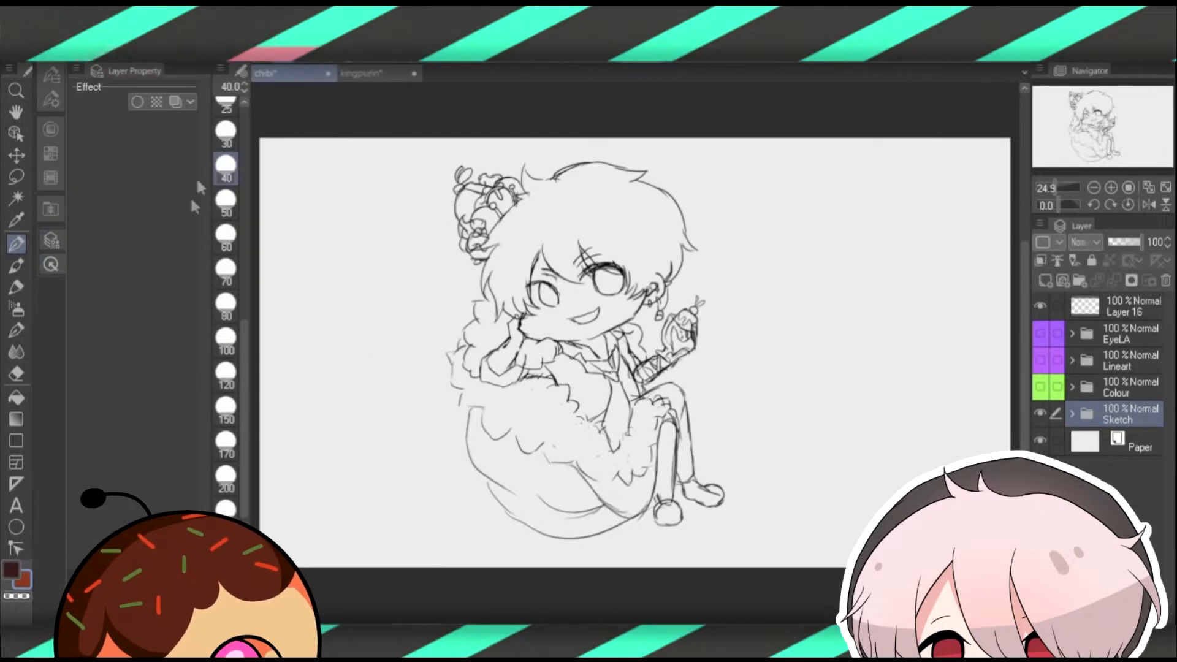
pyautogui.click(176, 100)
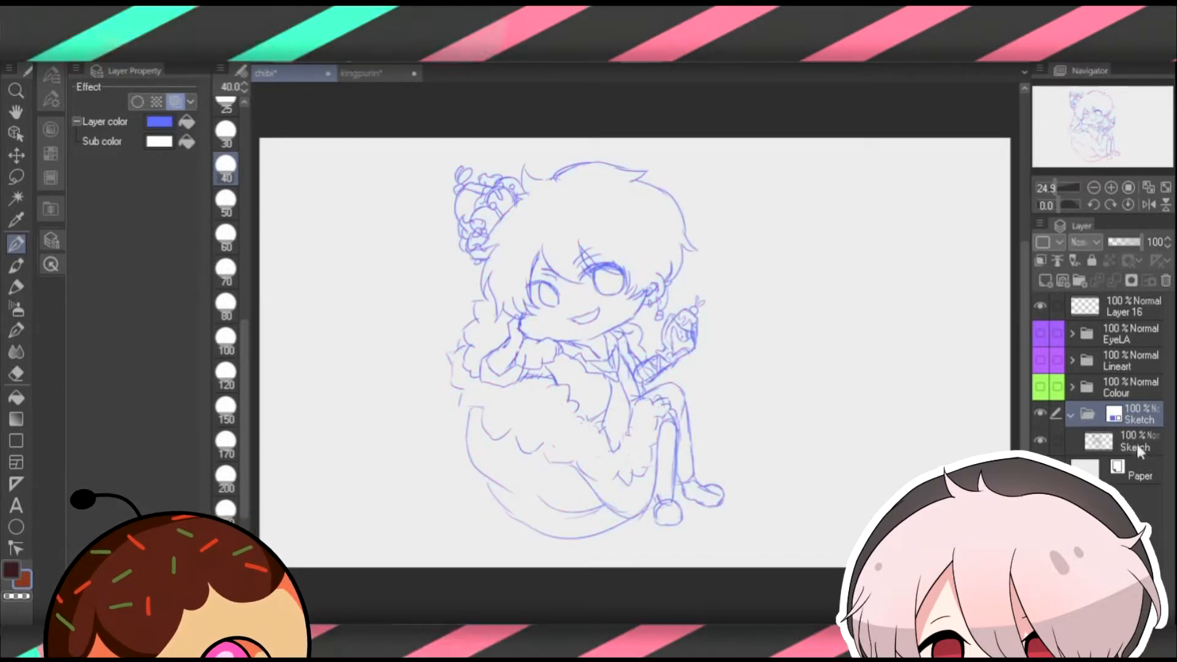
# Inspect the Sketch layer's own effect settings inside the Sketch folder and collapse the folder.
pyautogui.click(1131, 443)
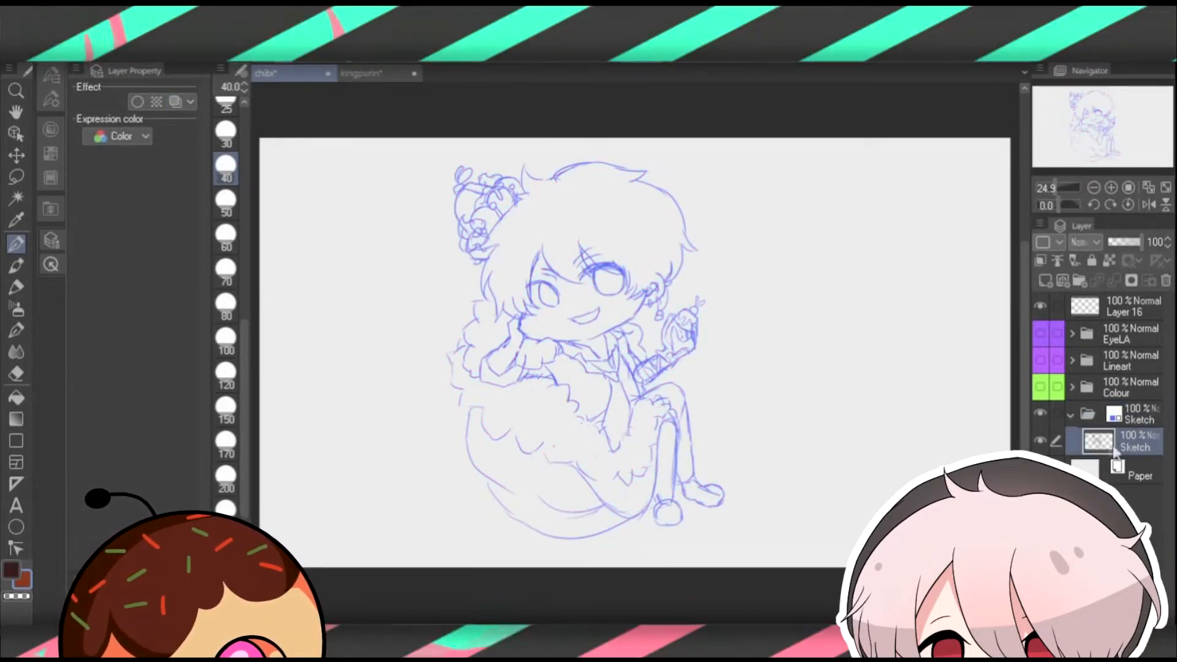
pyautogui.click(1044, 445)
pyautogui.click(1070, 415)
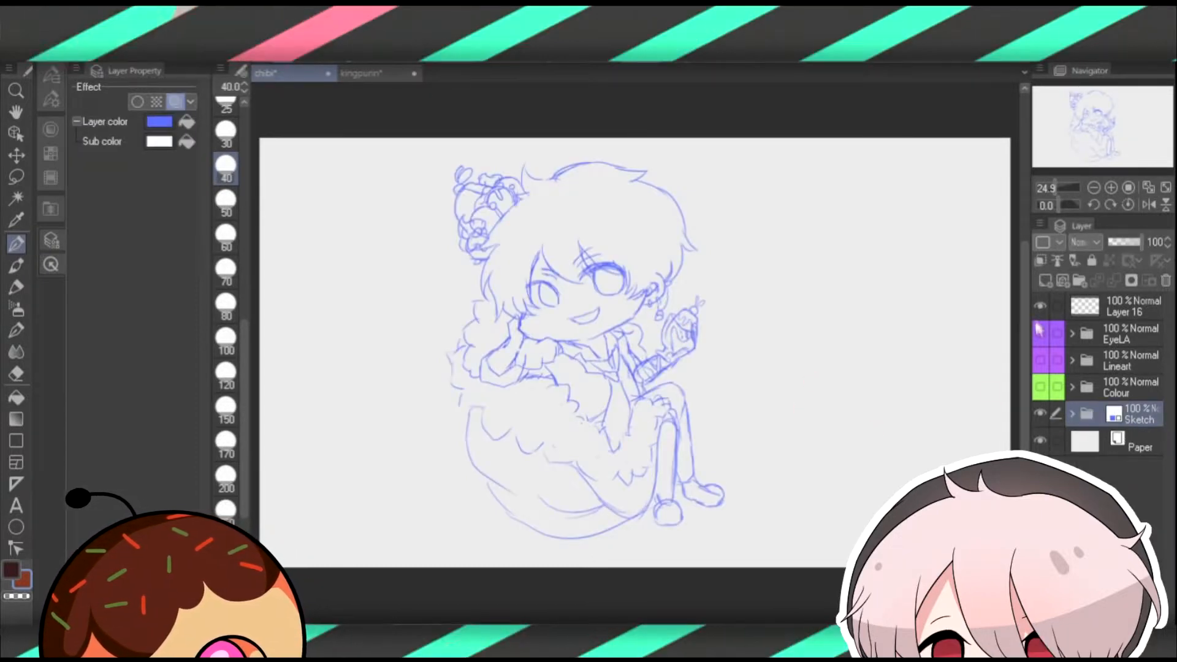
# Create a new raster layer above the Sketch folder and roughly draw two round-topped poles on either side of the chibi.
pyautogui.click(1045, 277)
pyautogui.moveTo(399, 233)
pyautogui.mouseDown()
pyautogui.moveTo(486, 450)
pyautogui.moveTo(414, 307)
pyautogui.mouseUp()
pyautogui.moveTo(429, 300); pyautogui.dragTo(489, 527)
pyautogui.moveTo(705, 233); pyautogui.dragTo(733, 499)
pyautogui.moveTo(714, 282); pyautogui.dragTo(724, 485)
pyautogui.moveTo(453, 310); pyautogui.dragTo(484, 303)
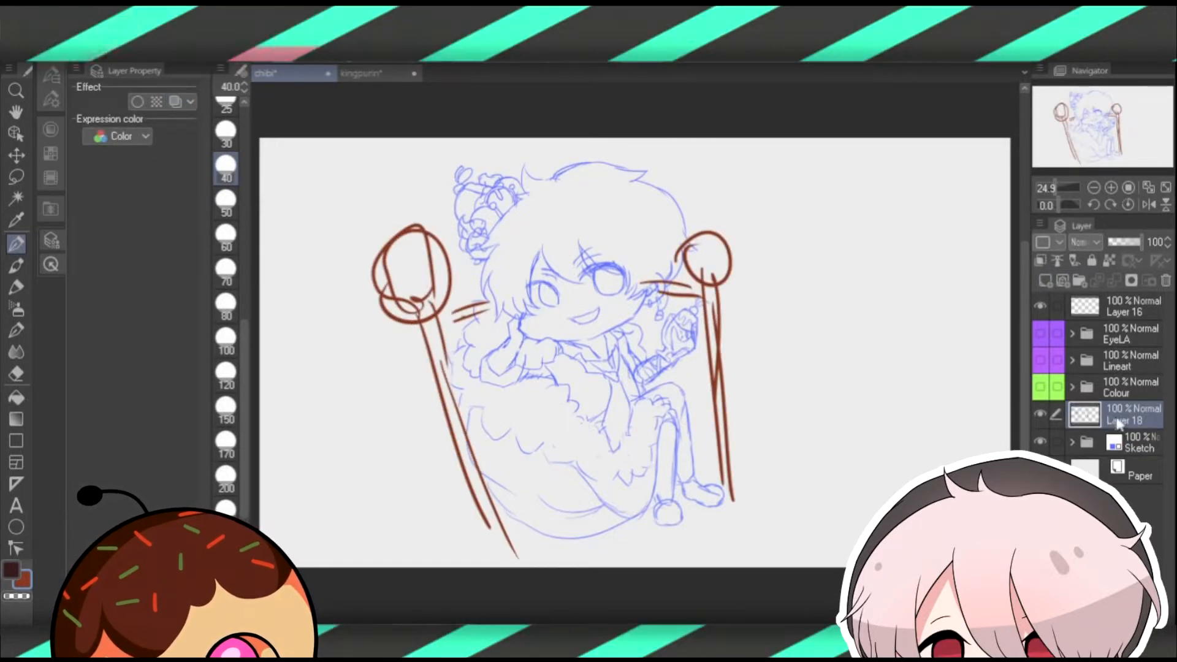
# Move Layer 18 into the Sketch folder below the Sketch layer, expand the folder, and toggle the moved layer's visibility.
pyautogui.moveTo(1128, 451); pyautogui.dragTo(1128, 451)
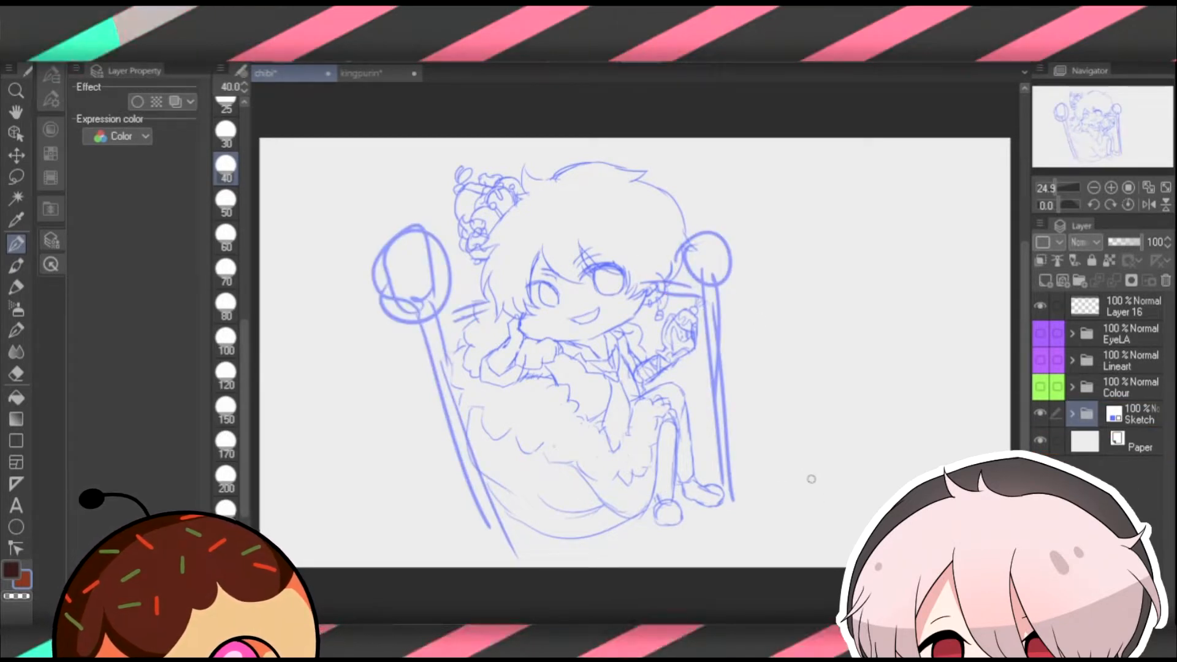
pyautogui.click(1073, 414)
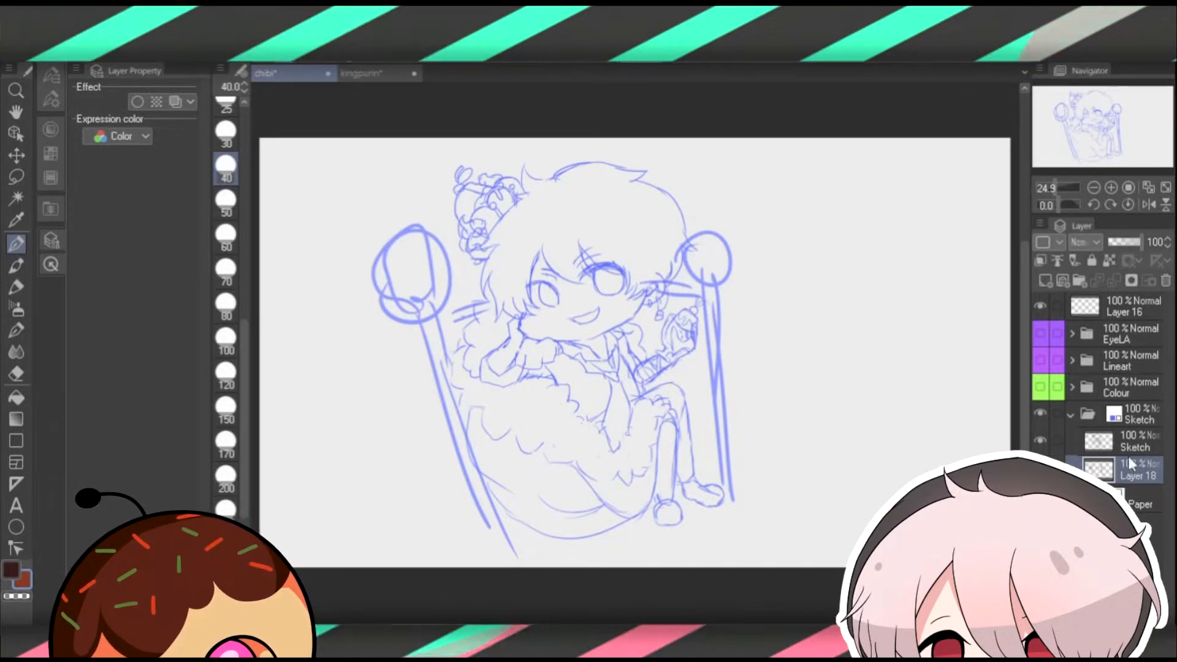
pyautogui.click(1040, 469)
pyautogui.click(1041, 469)
# Delete Layer 18 from the Sketch folder and collapse the folder.
pyautogui.click(1166, 281)
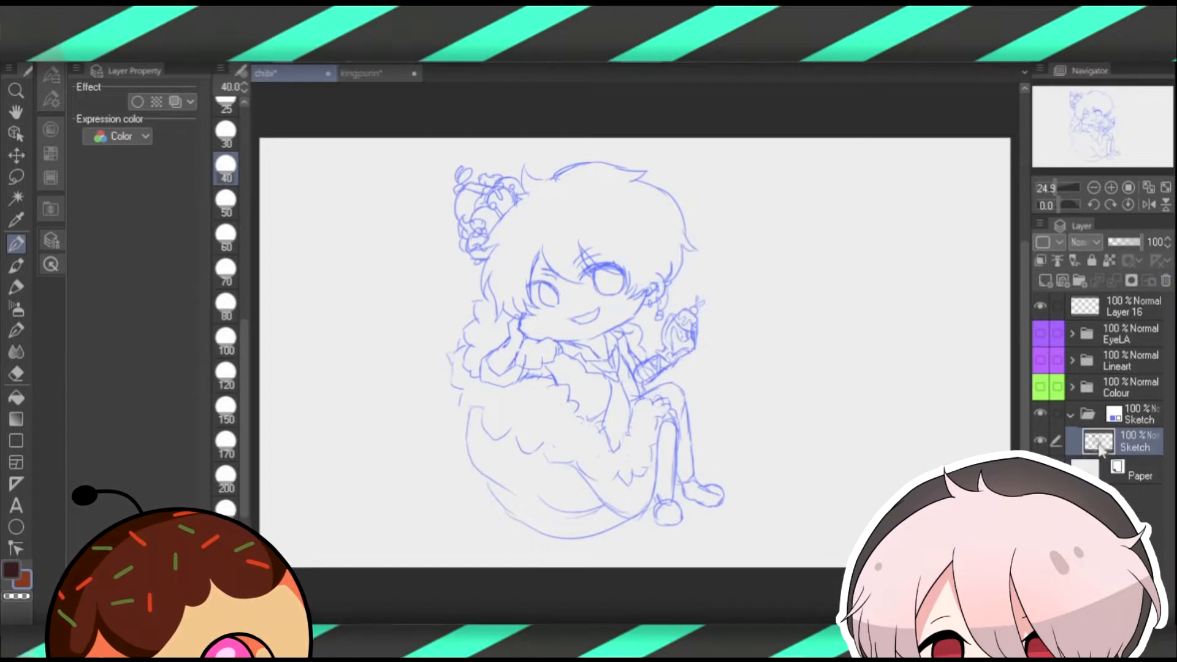
pyautogui.click(1071, 414)
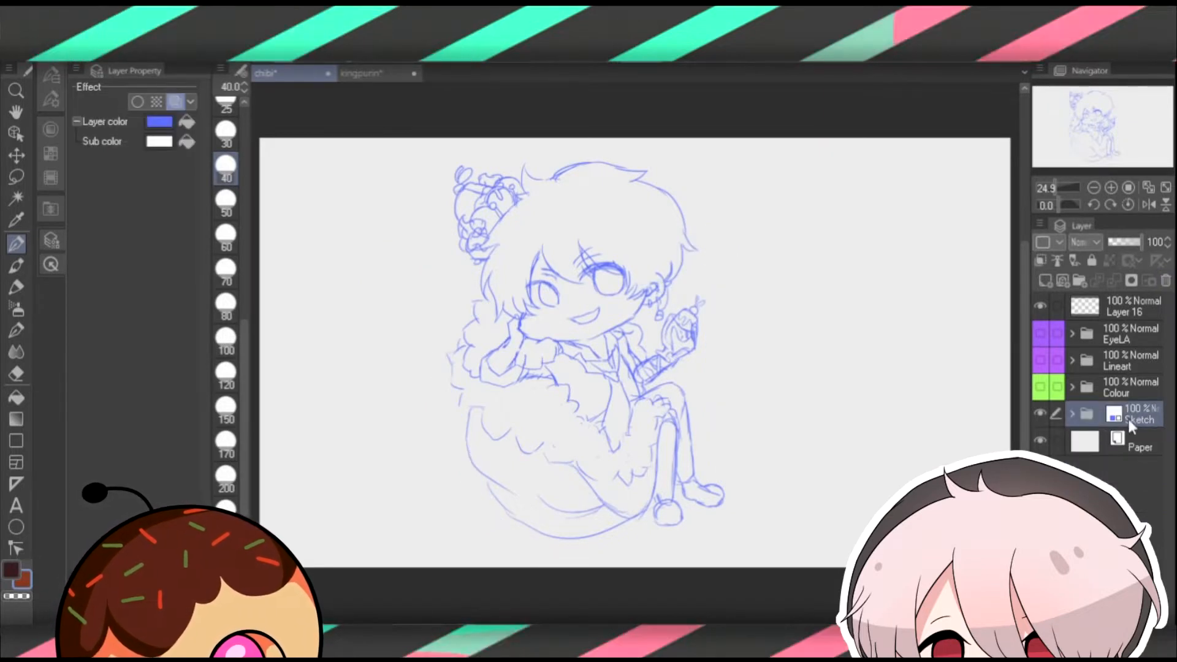
# Add a new raster layer above the Sketch folder and set up the G-pen at size 25 in black.
pyautogui.click(1045, 282)
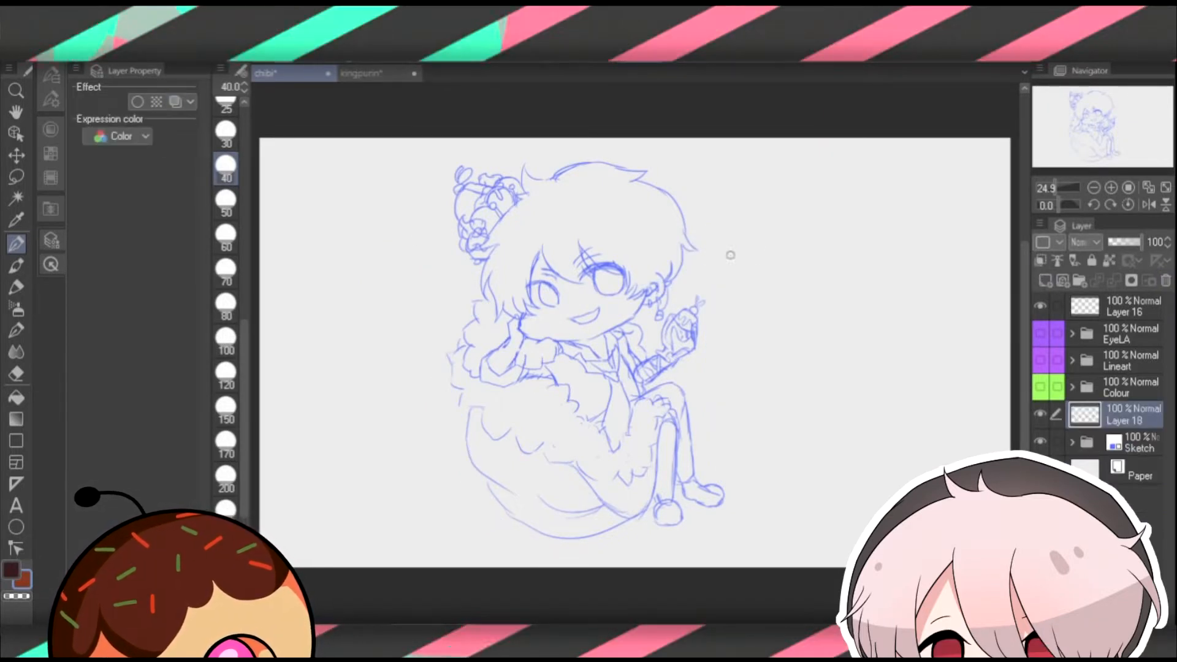
pyautogui.click(51, 74)
pyautogui.click(149, 146)
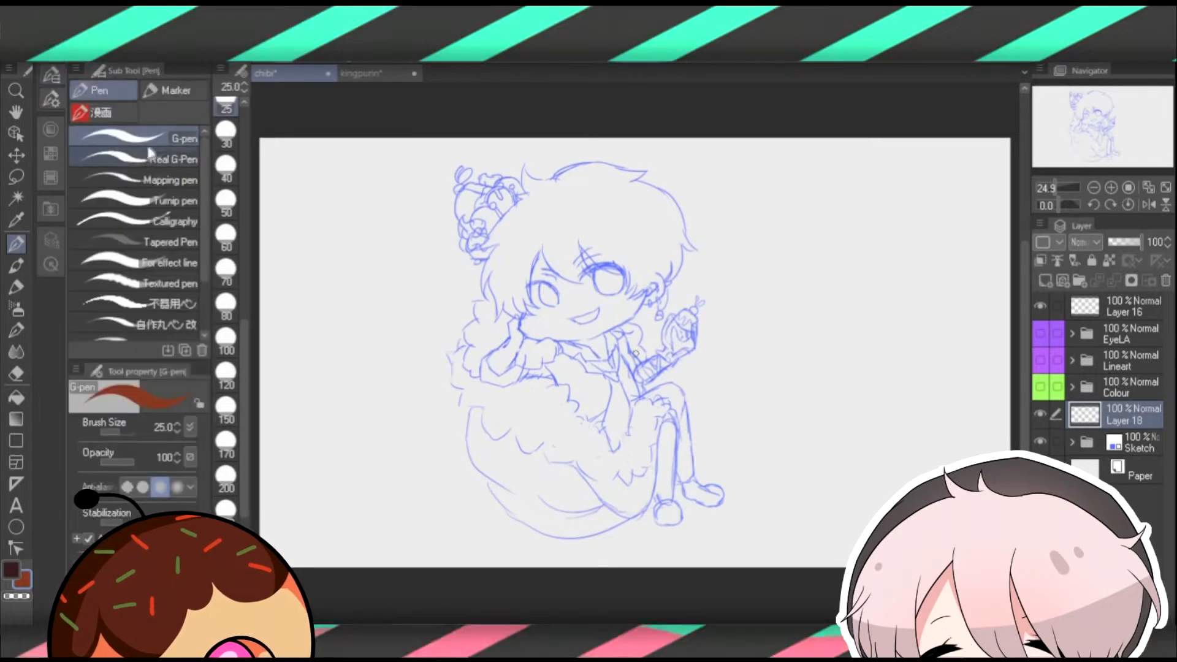
pyautogui.click(50, 128)
pyautogui.click(119, 178)
pyautogui.click(51, 75)
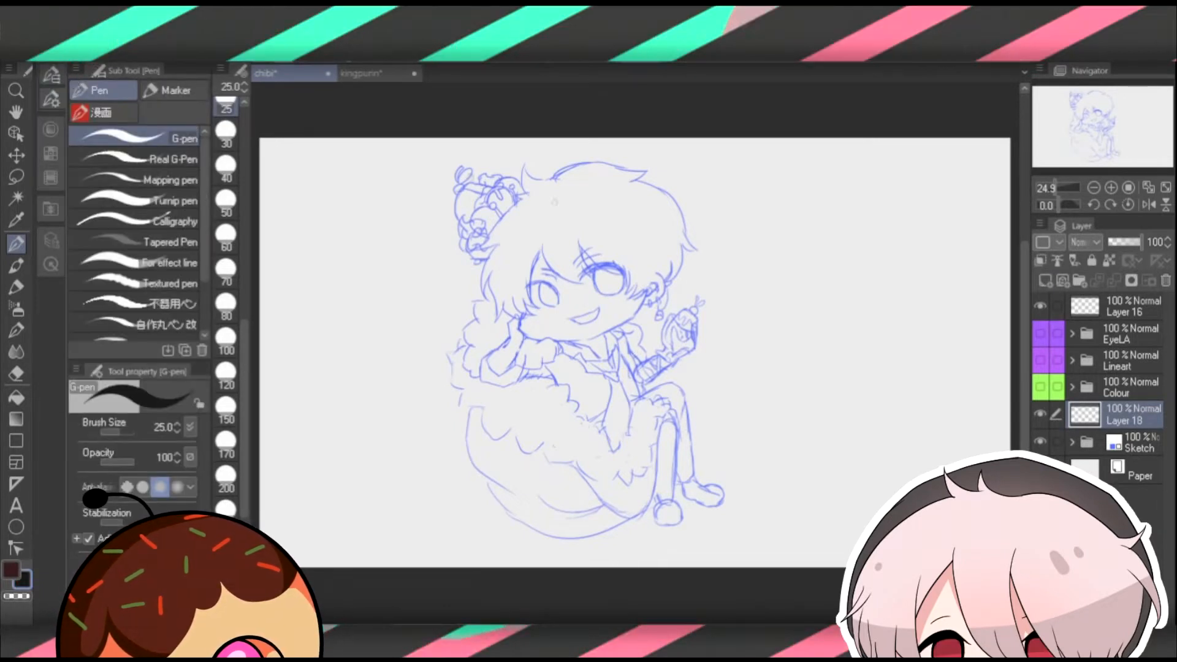
# Draw a round animal head with dot eyes, a nose, a w-shaped mouth and two ears beside the chibi sketch.
pyautogui.moveTo(874, 231)
pyautogui.mouseDown()
pyautogui.moveTo(823, 327)
pyautogui.moveTo(870, 228)
pyautogui.mouseUp()
pyautogui.click(820, 263)
pyautogui.click(853, 268)
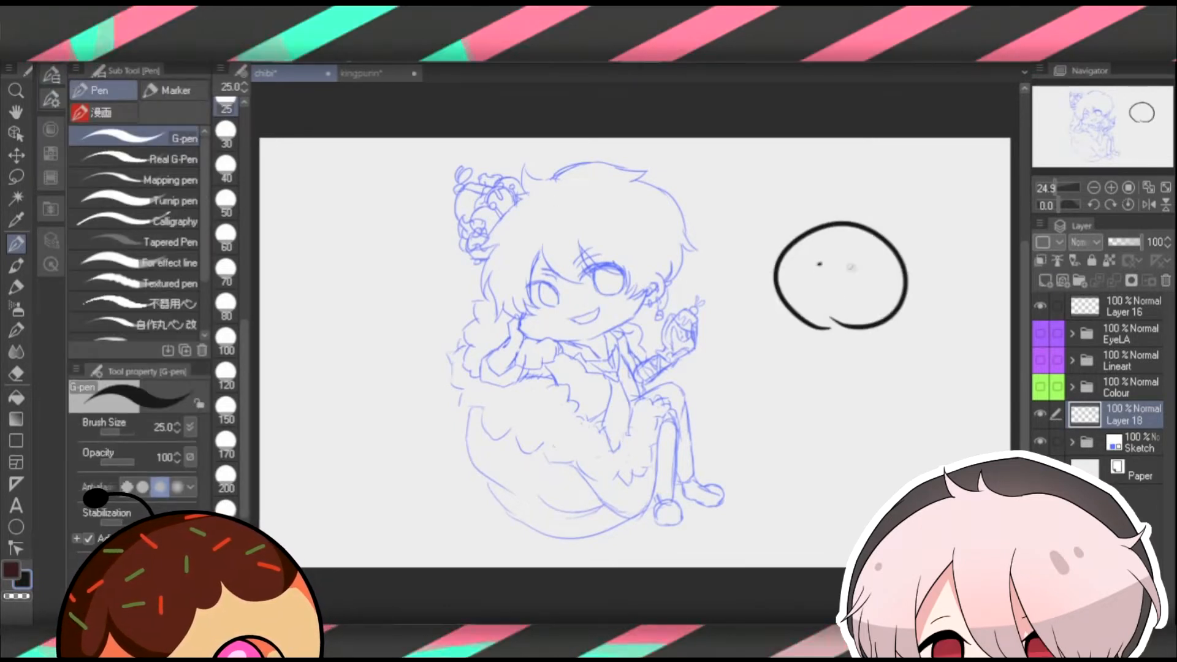
pyautogui.moveTo(827, 288); pyautogui.dragTo(850, 288)
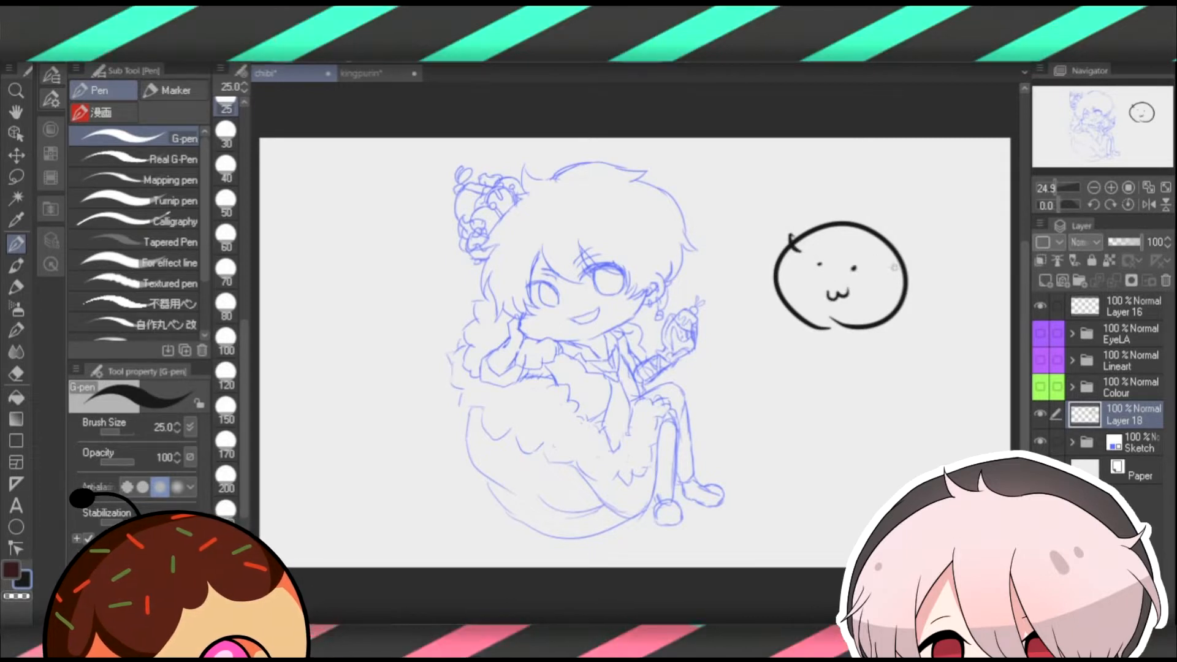
pyautogui.click(832, 279)
pyautogui.moveTo(792, 239); pyautogui.dragTo(809, 228)
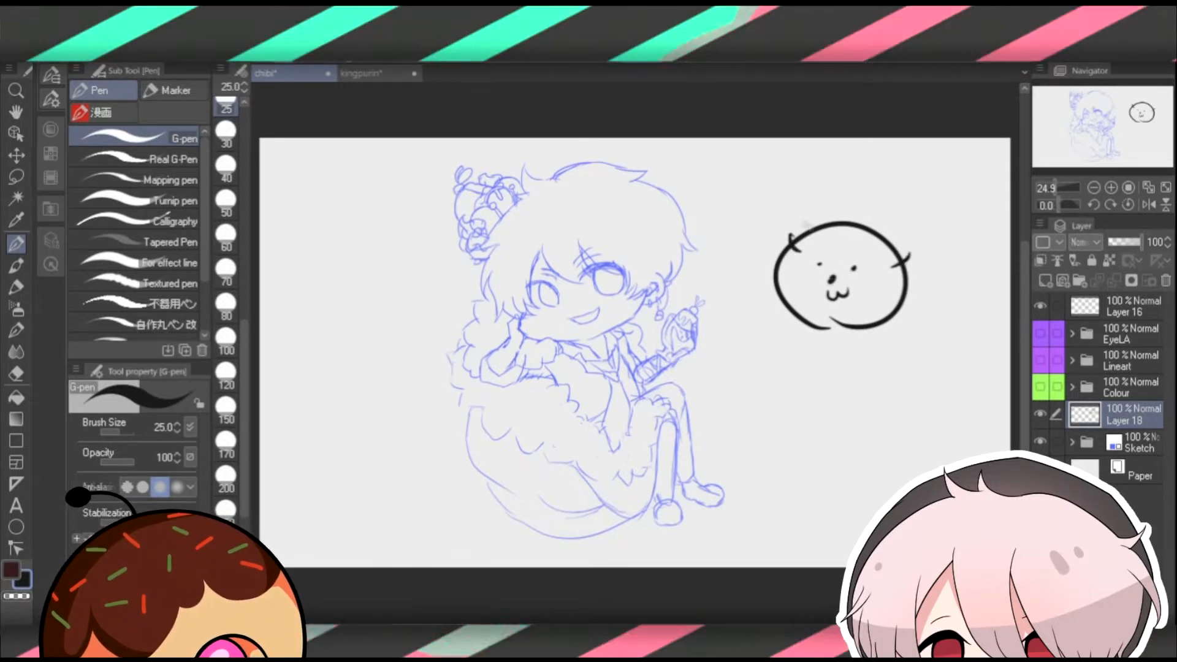
pyautogui.moveTo(898, 232); pyautogui.dragTo(902, 244)
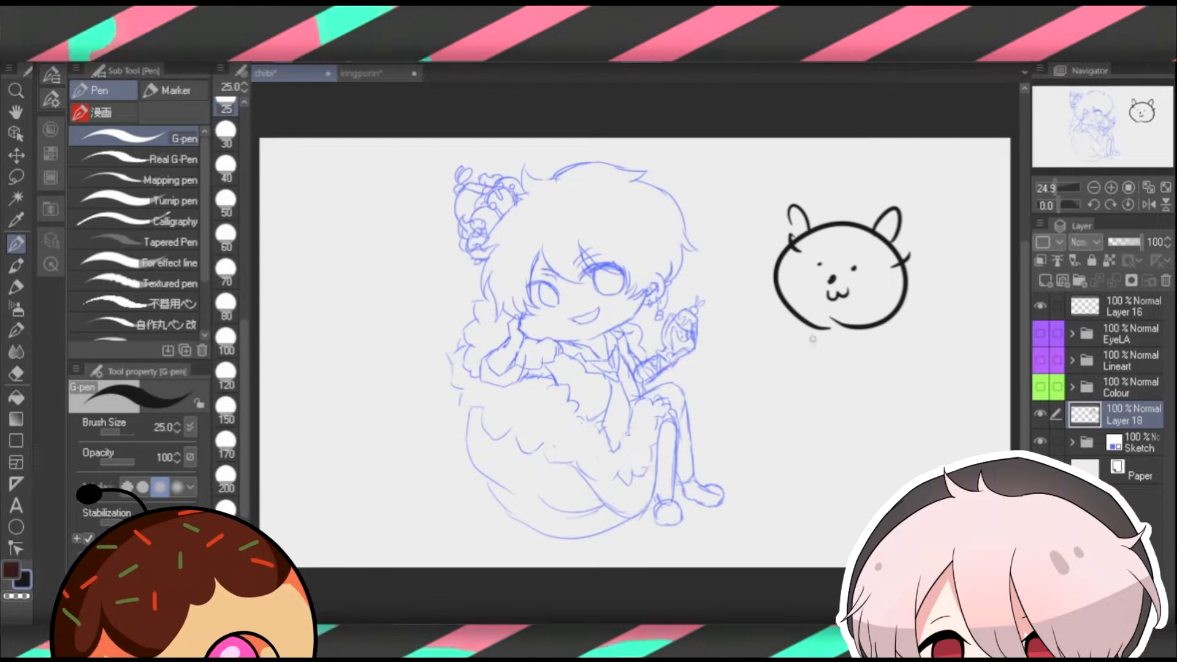
# Give the round animal two legs with feet, two raised muscular arms and spiral cheeks.
pyautogui.moveTo(787, 352); pyautogui.dragTo(825, 366)
pyautogui.moveTo(867, 331)
pyautogui.mouseDown()
pyautogui.moveTo(867, 371)
pyautogui.moveTo(915, 366)
pyautogui.mouseUp()
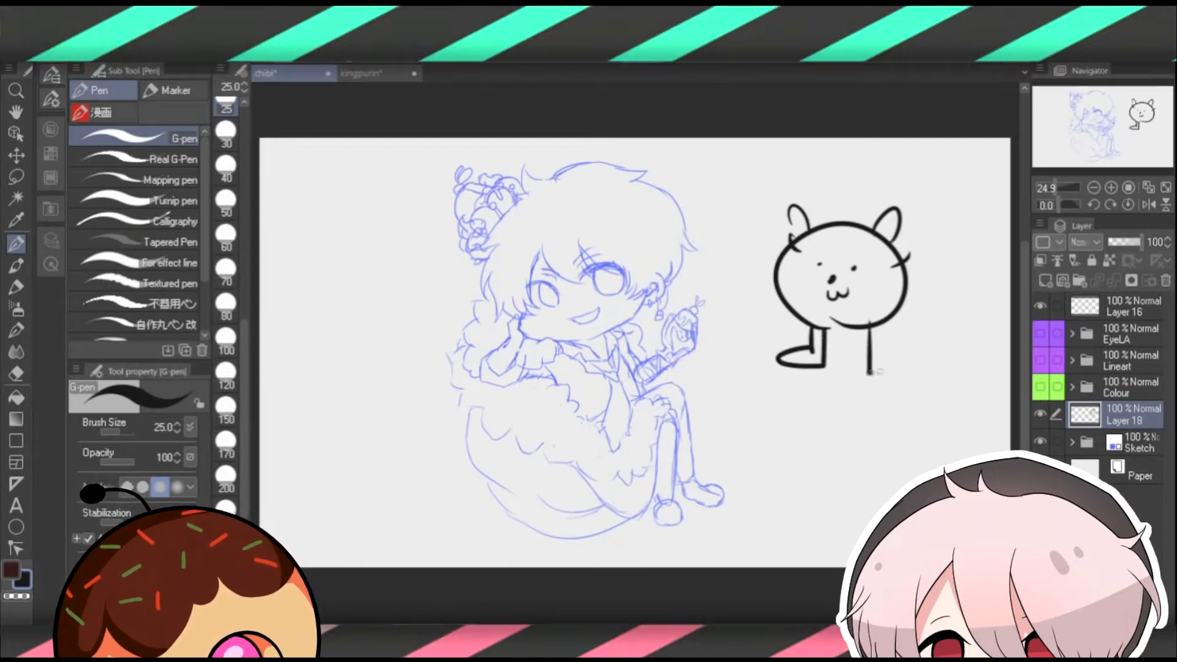
pyautogui.moveTo(773, 261)
pyautogui.mouseDown()
pyautogui.moveTo(733, 239)
pyautogui.moveTo(739, 212)
pyautogui.moveTo(711, 234)
pyautogui.moveTo(779, 301)
pyautogui.mouseUp()
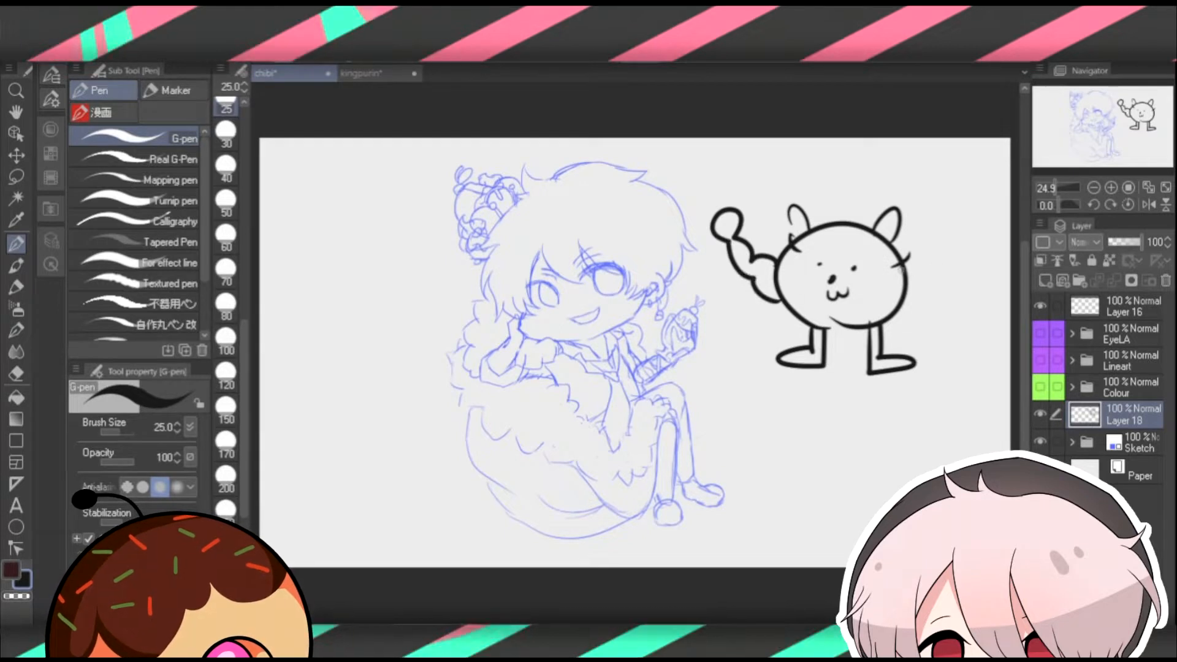
pyautogui.moveTo(934, 260)
pyautogui.mouseDown()
pyautogui.moveTo(966, 246)
pyautogui.moveTo(978, 214)
pyautogui.moveTo(977, 268)
pyautogui.moveTo(906, 301)
pyautogui.mouseUp()
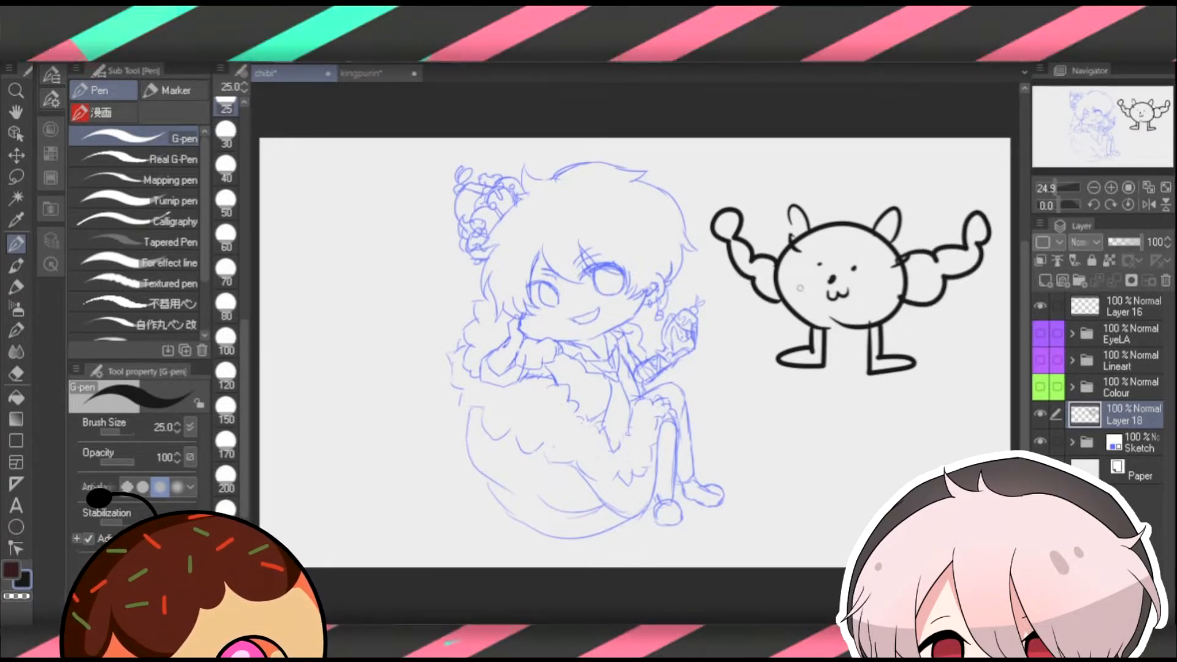
pyautogui.moveTo(791, 288); pyautogui.dragTo(800, 284)
pyautogui.moveTo(881, 283); pyautogui.dragTo(865, 287)
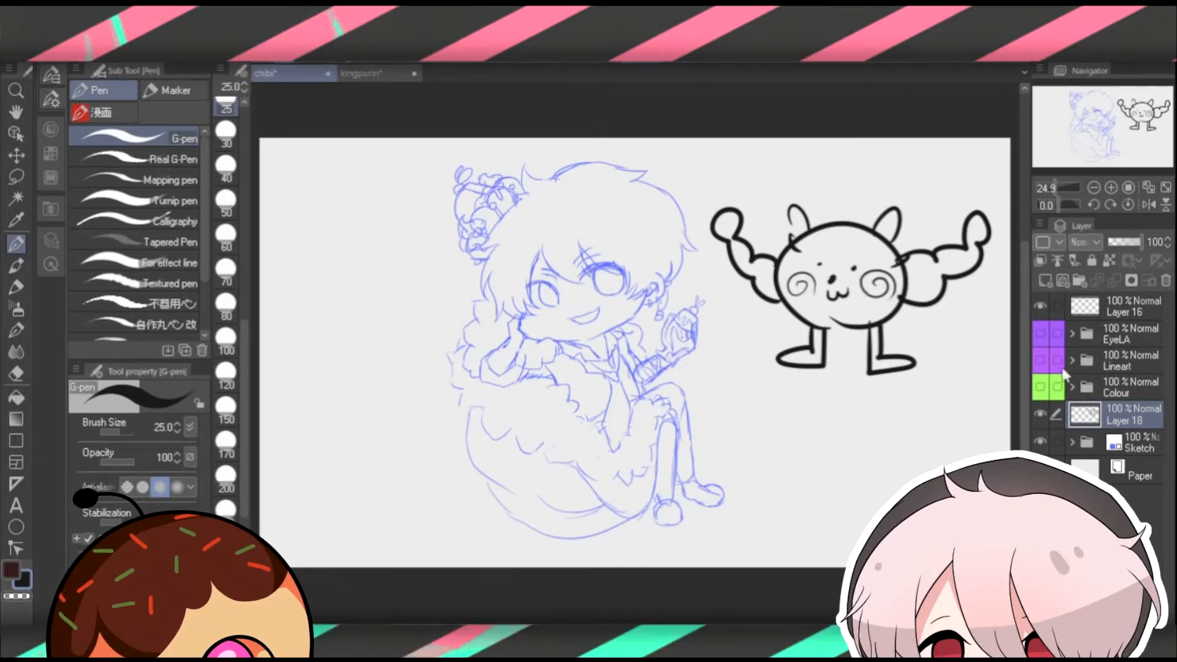
# Turn on the Layer color effect for Layer 18 with a blue layer color.
pyautogui.click(52, 240)
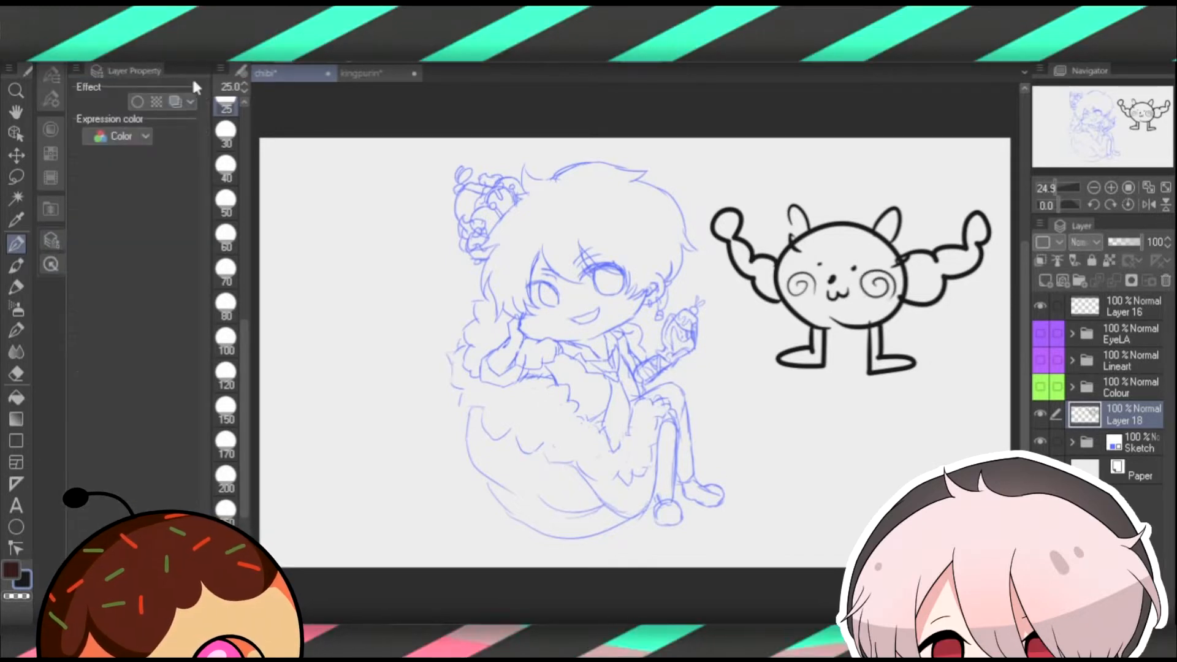
pyautogui.click(175, 102)
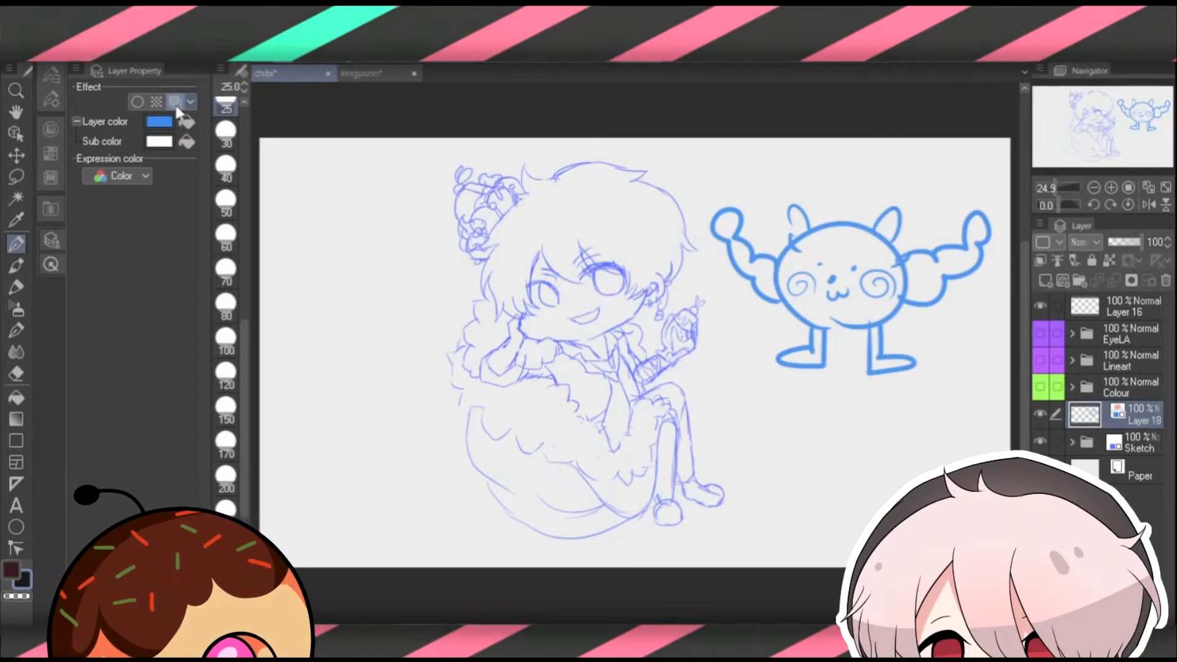
# Switch Layer 18 from the Layer color effect to the Tone effect, and remove the tone again.
pyautogui.click(175, 102)
pyautogui.click(156, 102)
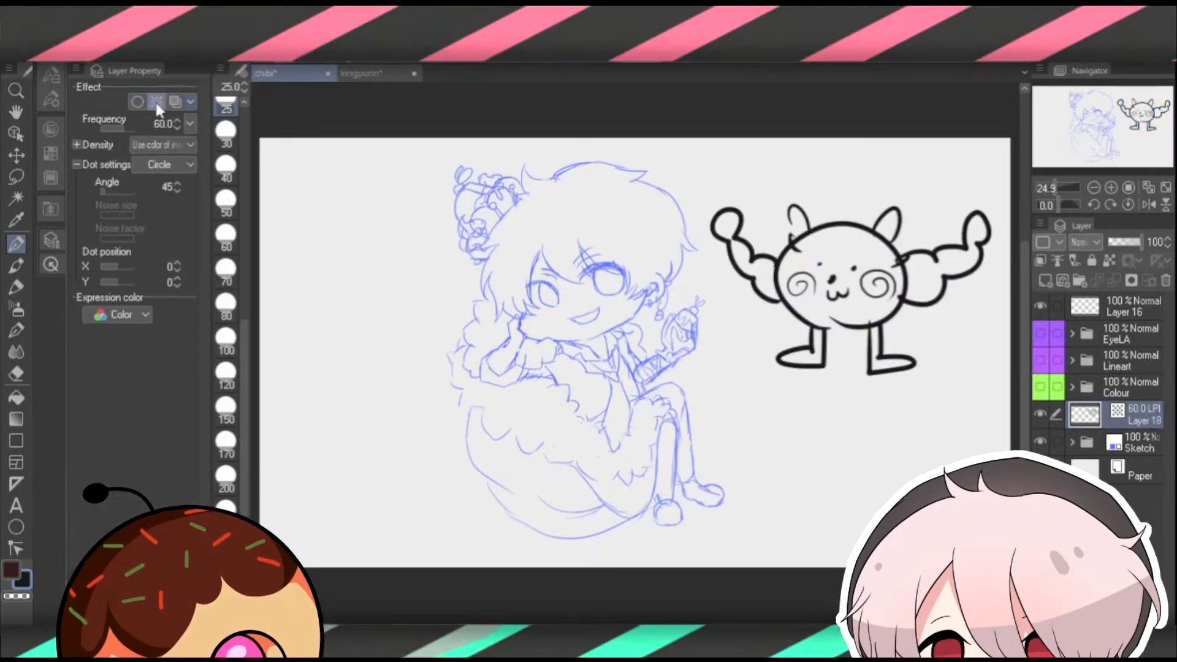
pyautogui.click(157, 101)
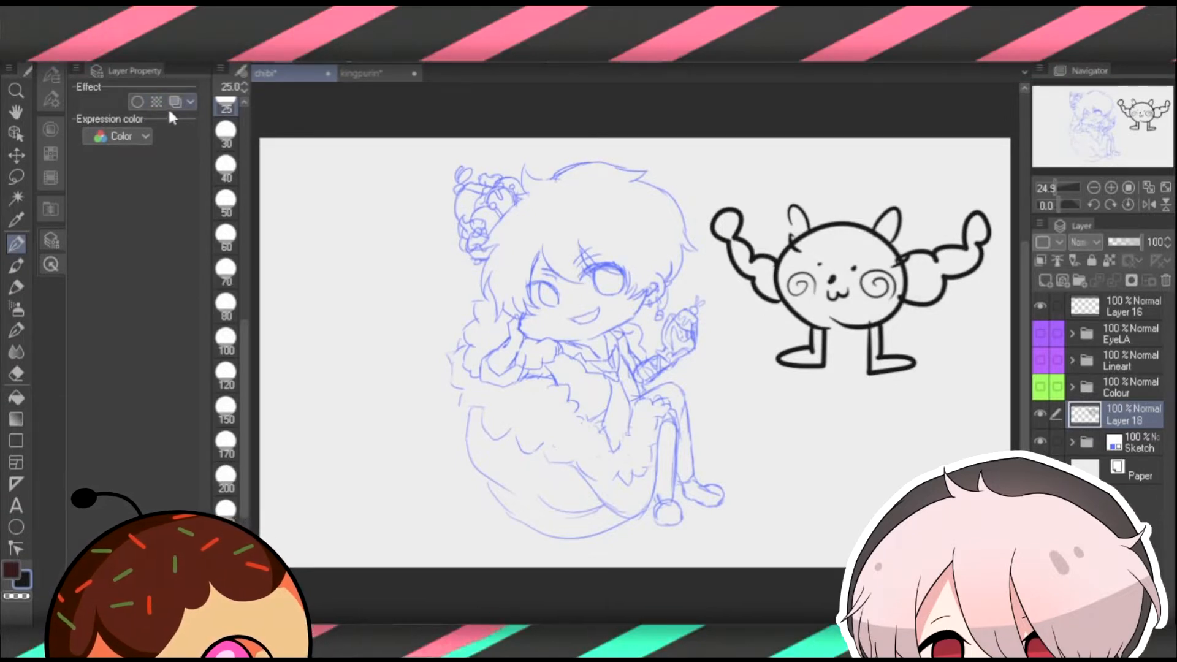
# Add a red border effect with an edge thickness of 7.3 to Layer 18, and draw a looping stroke below the round animal.
pyautogui.click(138, 102)
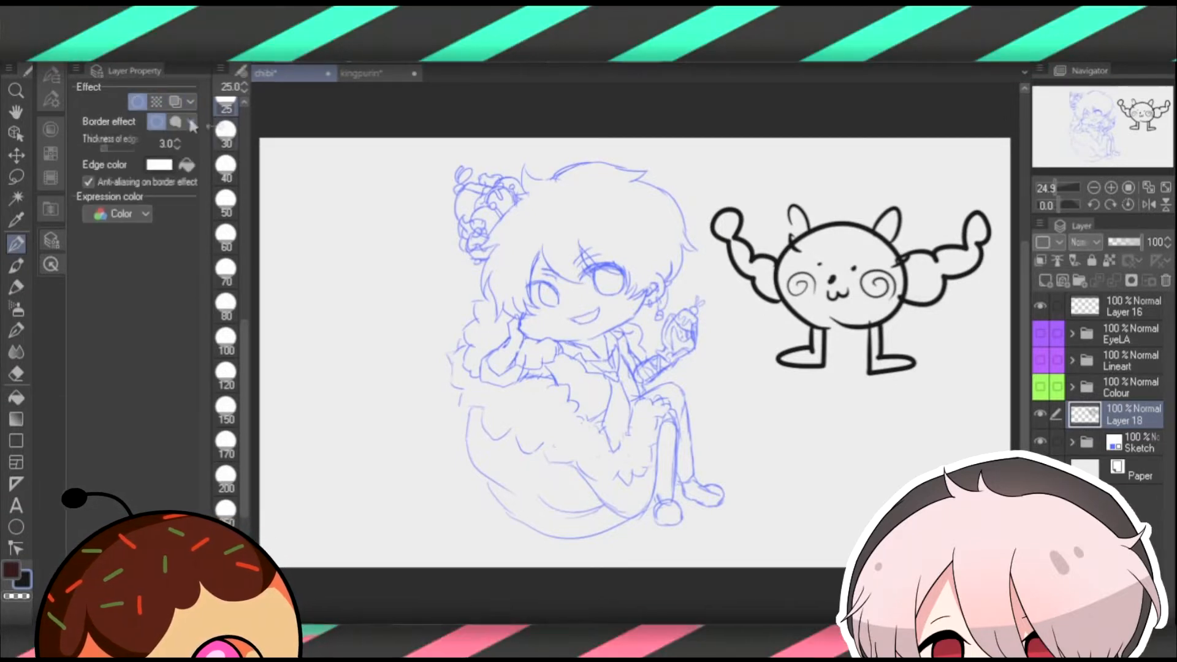
pyautogui.click(137, 101)
pyautogui.click(137, 102)
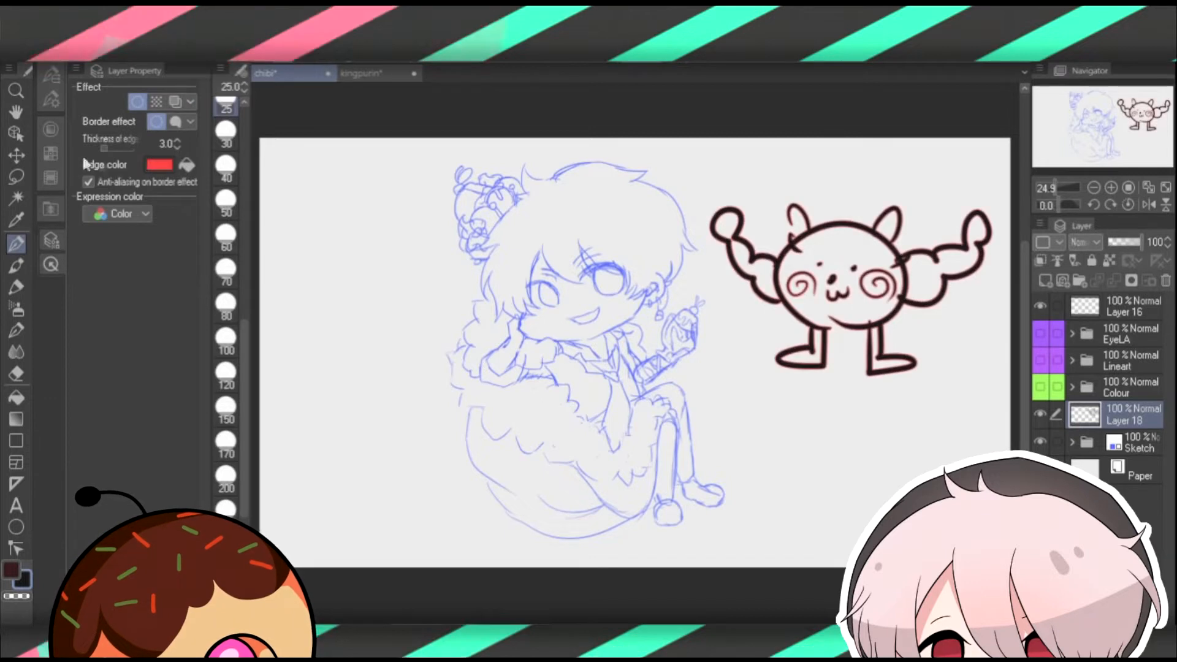
pyautogui.moveTo(112, 143); pyautogui.dragTo(124, 149)
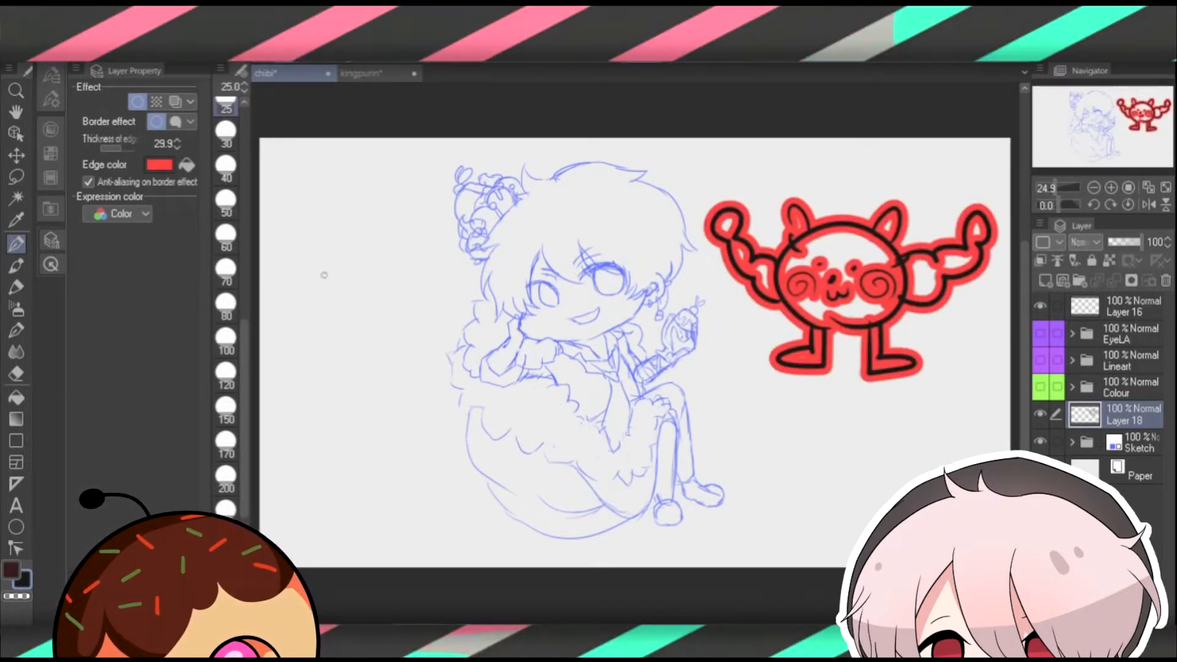
pyautogui.moveTo(116, 150); pyautogui.dragTo(112, 146)
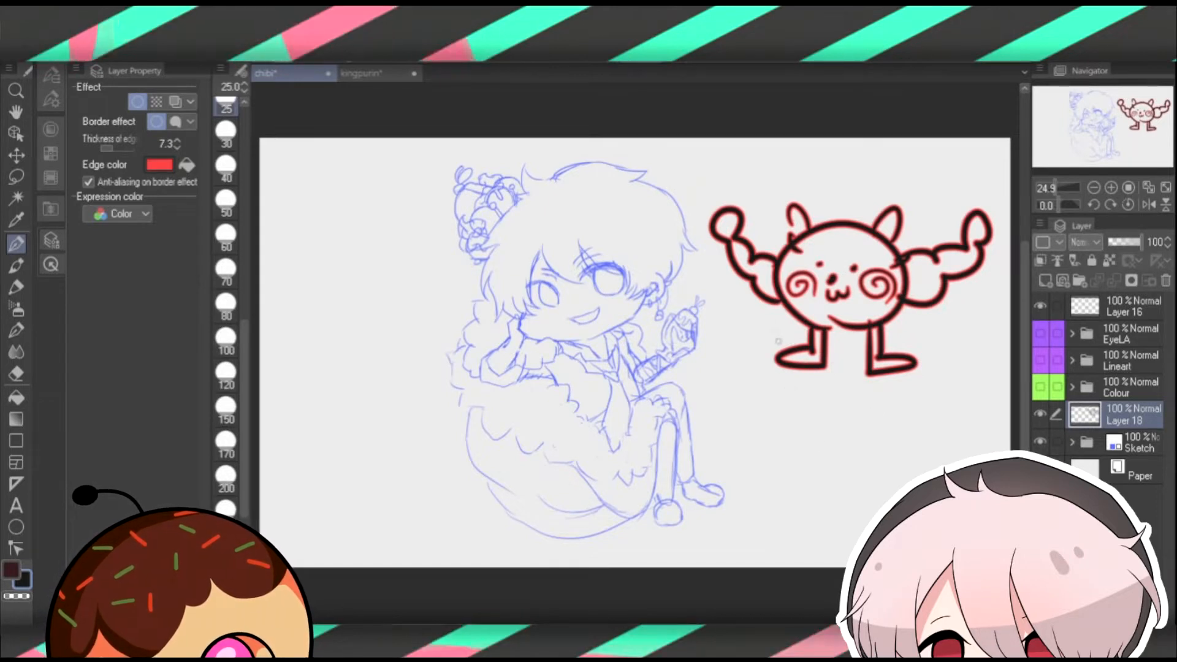
pyautogui.moveTo(763, 316)
pyautogui.mouseDown()
pyautogui.moveTo(737, 346)
pyautogui.moveTo(765, 436)
pyautogui.moveTo(764, 491)
pyautogui.mouseUp()
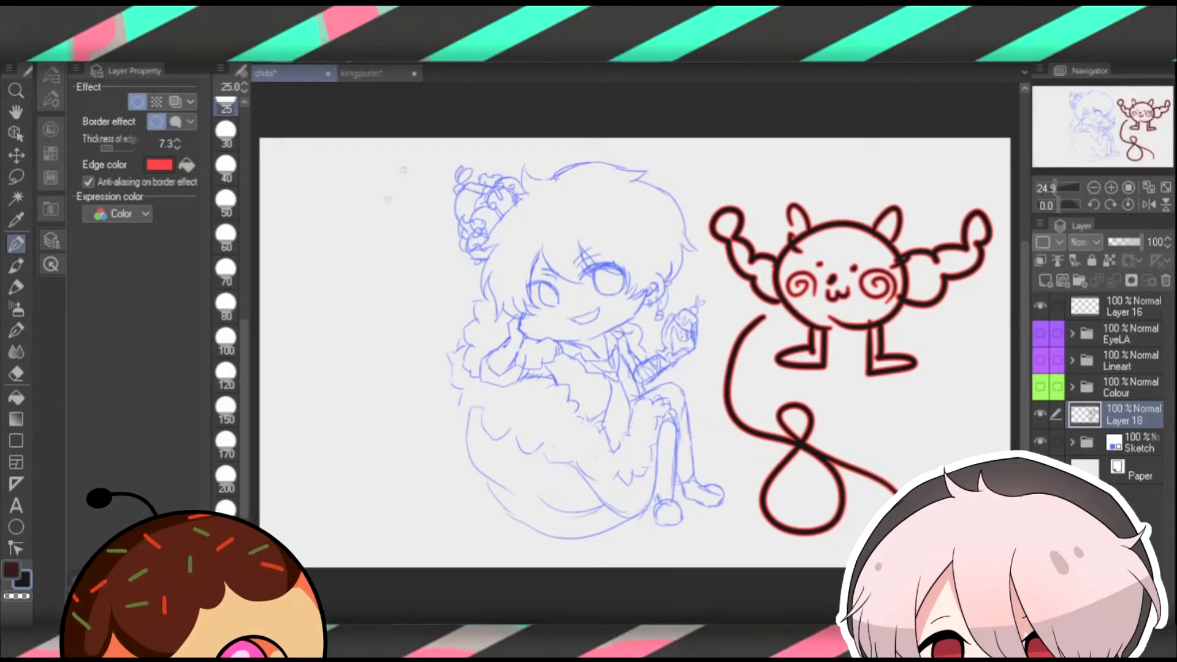
# Delete Layer 18, and toggle the Sketch folder's visibility off and on.
pyautogui.click(1166, 281)
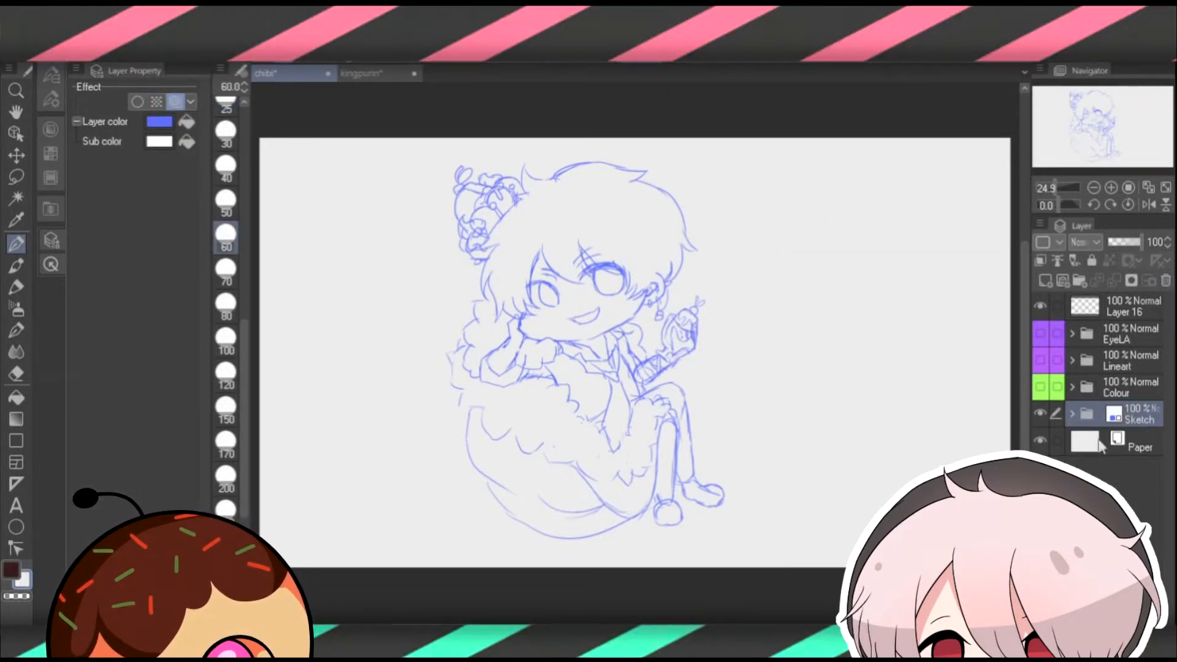
pyautogui.click(1041, 412)
pyautogui.click(1043, 410)
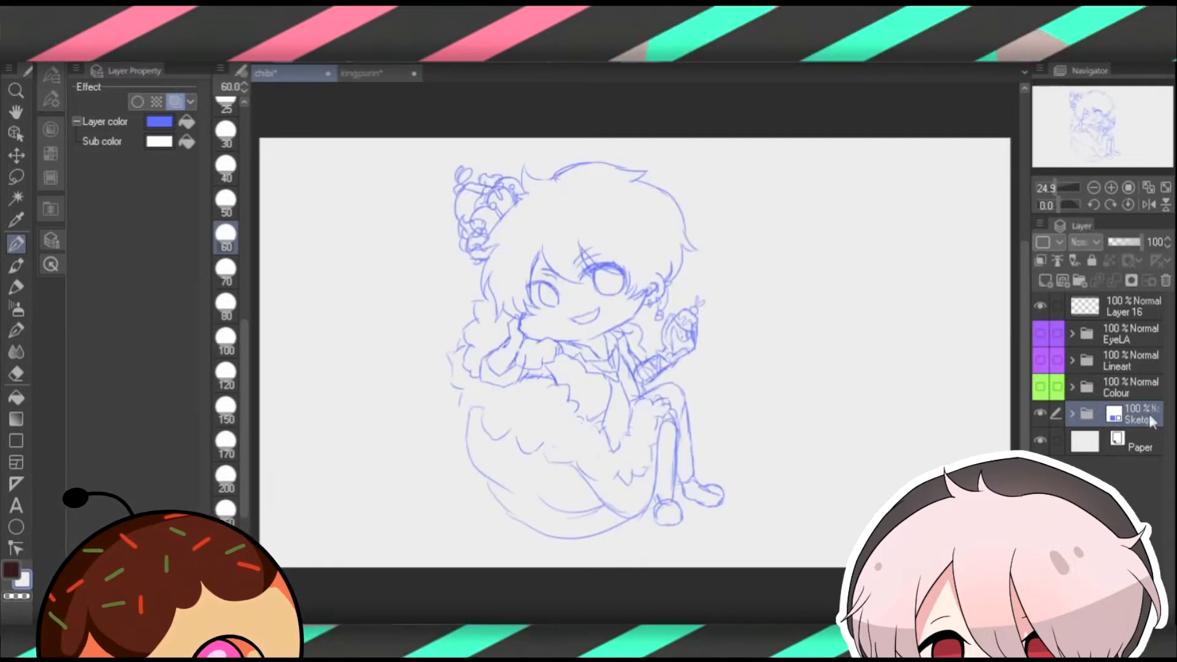
# Fade the Sketch folder to 13% opacity, restore it to 100%, and set it to 23%.
pyautogui.click(1120, 238)
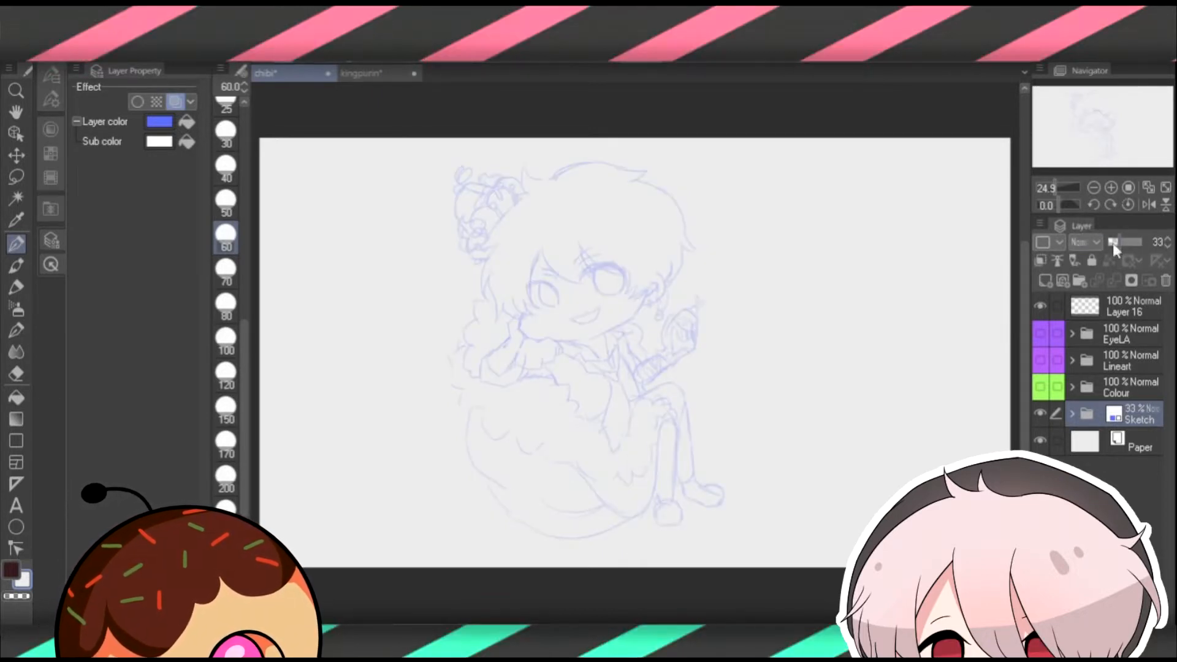
pyautogui.click(1114, 241)
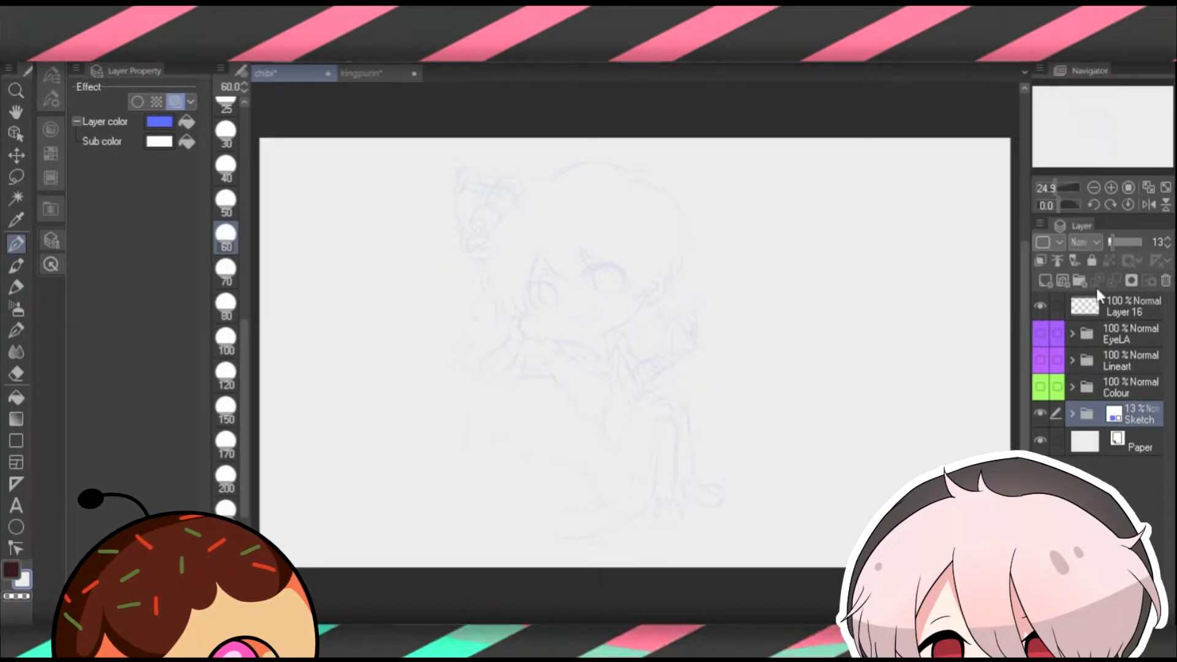
pyautogui.click(1140, 241)
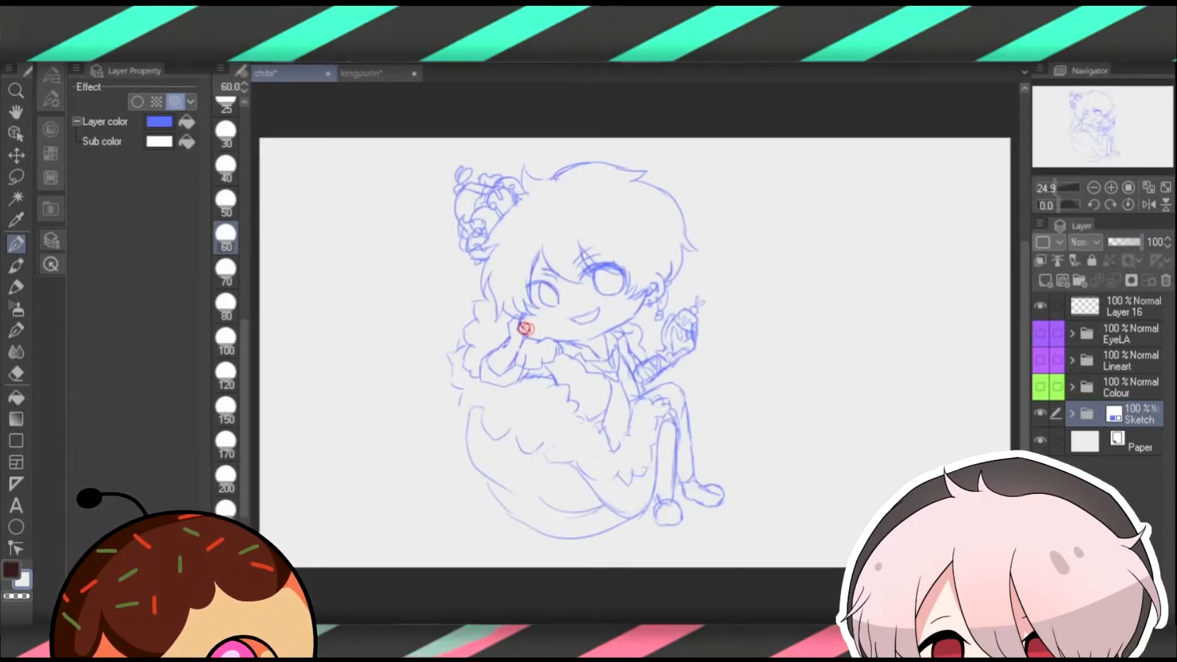
pyautogui.click(1112, 242)
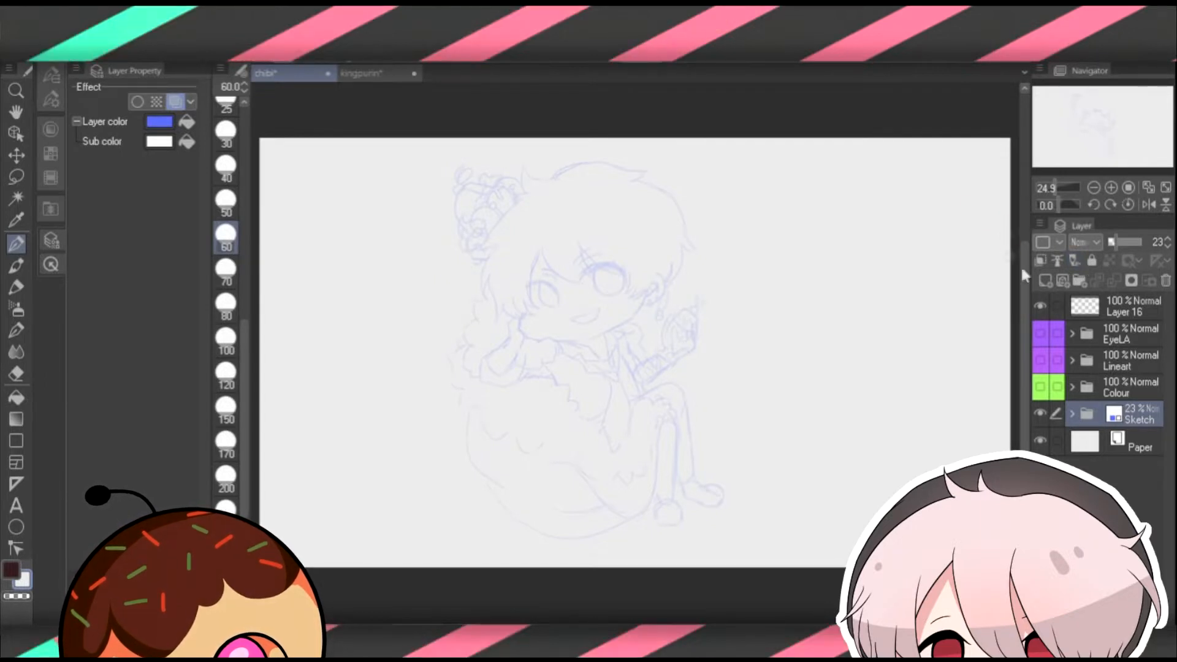
# Compare the lineart with the faded sketch by toggling both folders' visibility, and restore the Sketch folder's opacity to 100%.
pyautogui.click(1040, 361)
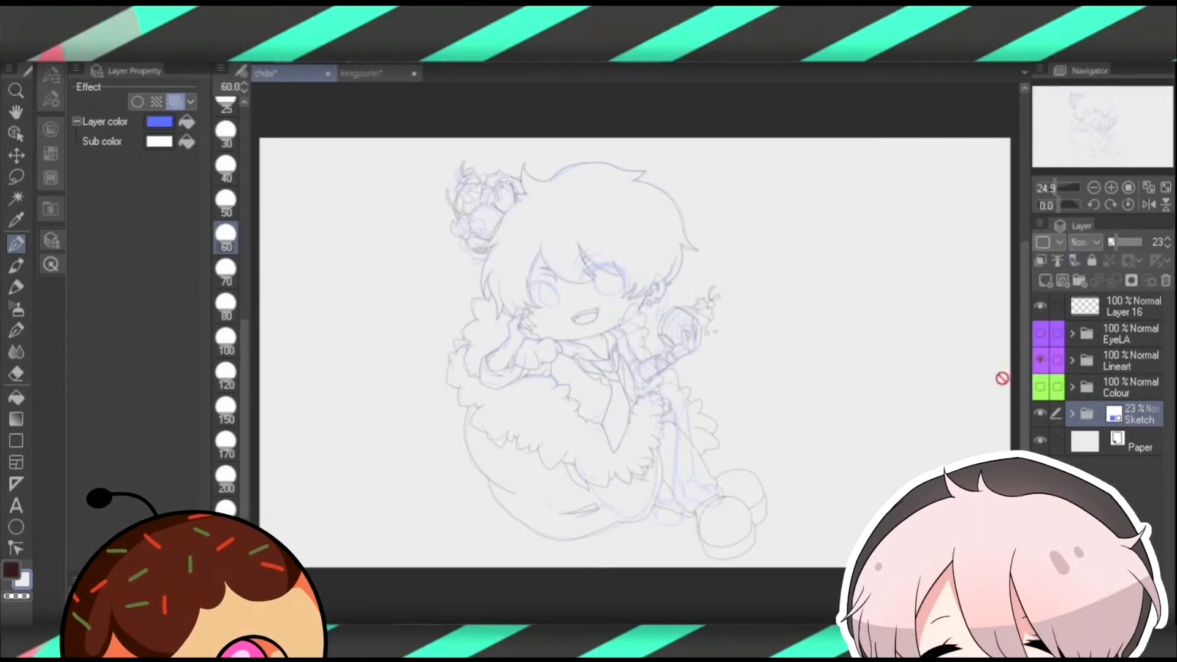
pyautogui.click(1047, 414)
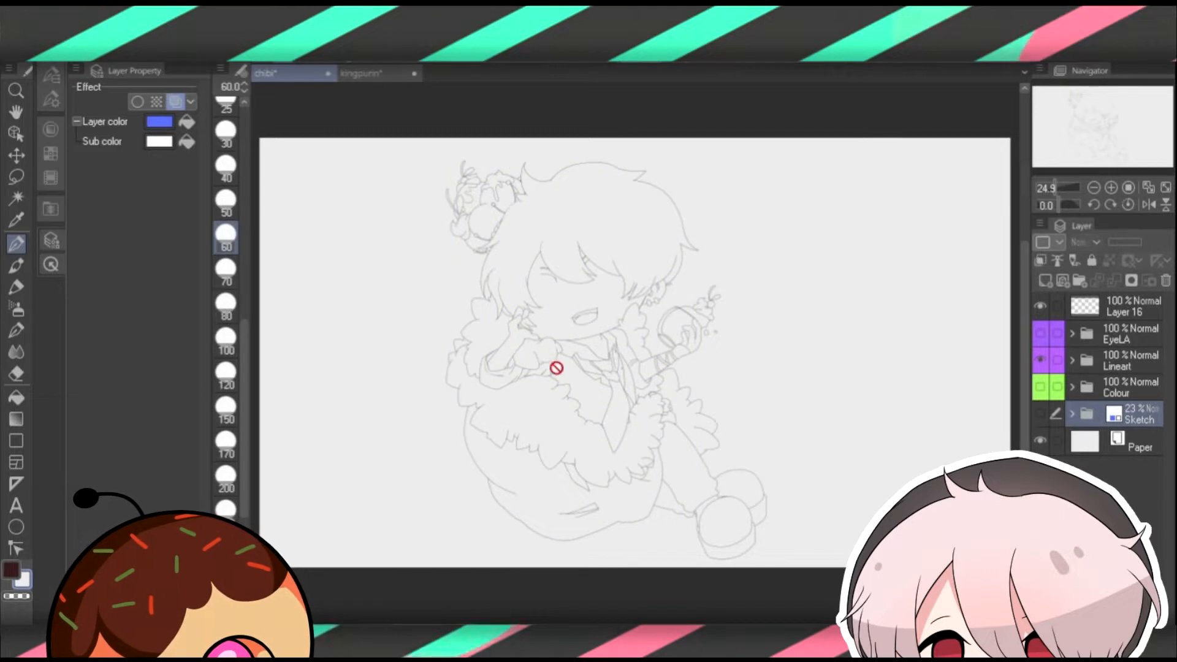
pyautogui.click(1040, 415)
pyautogui.click(1041, 362)
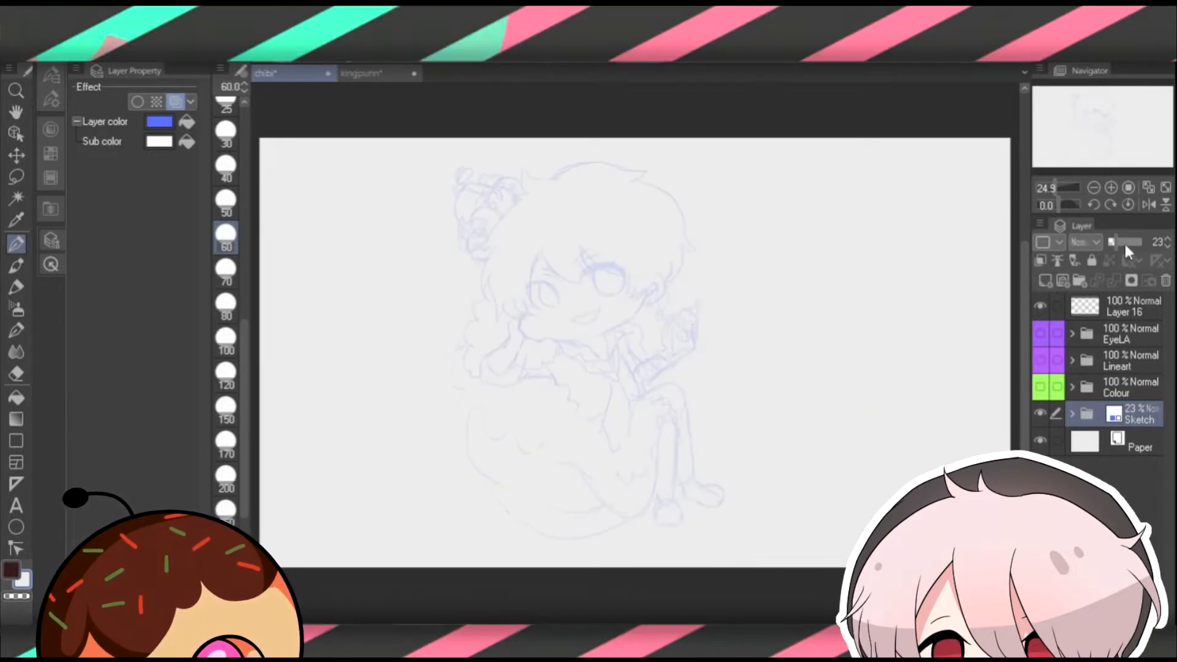
pyautogui.moveTo(1124, 244); pyautogui.dragTo(1142, 242)
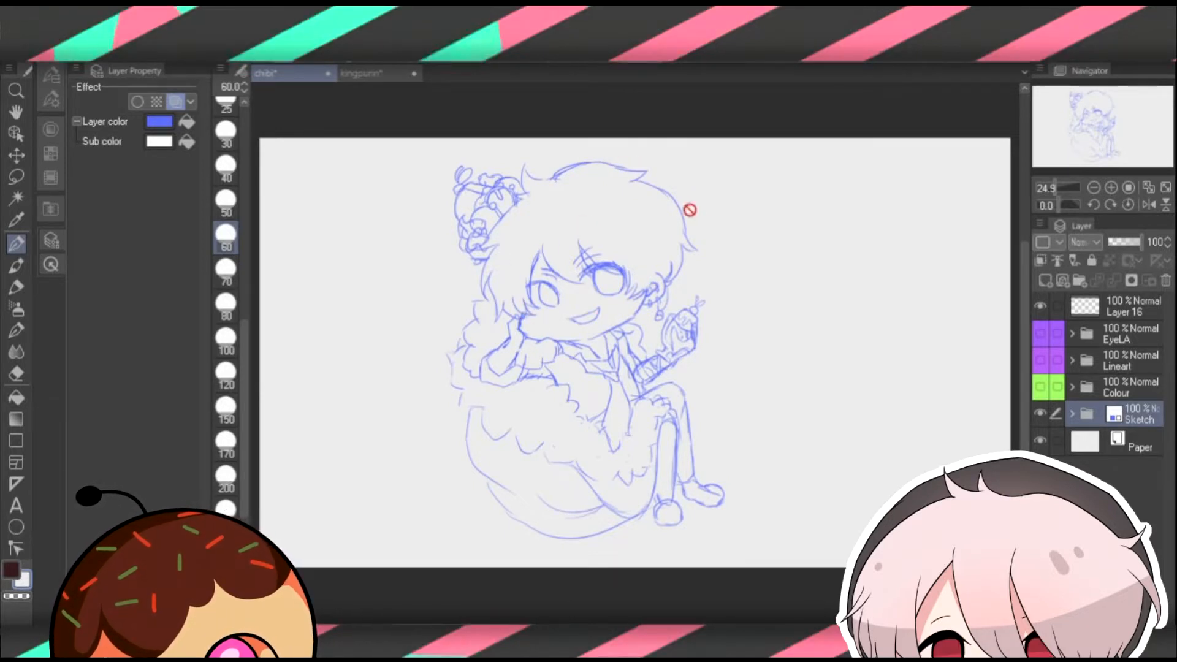
# Hide the Sketch folder and show the Lineart and EyeLA folders, briefly hiding the lineart to view the eyes alone.
pyautogui.click(1041, 415)
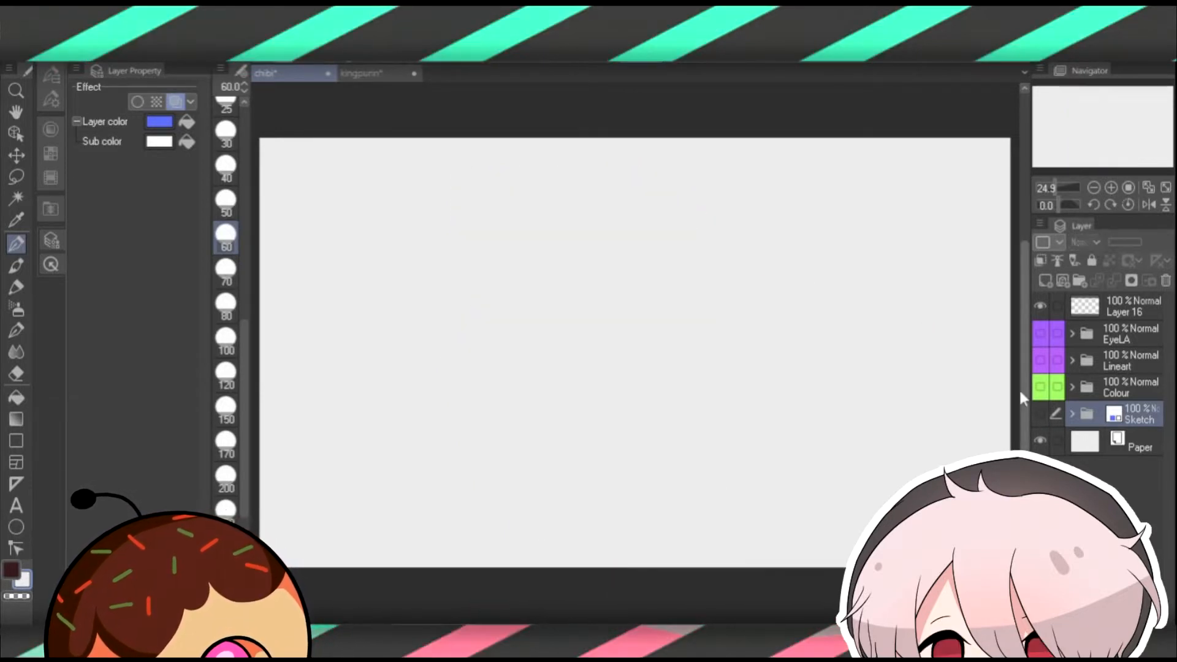
pyautogui.click(1041, 361)
pyautogui.click(1129, 362)
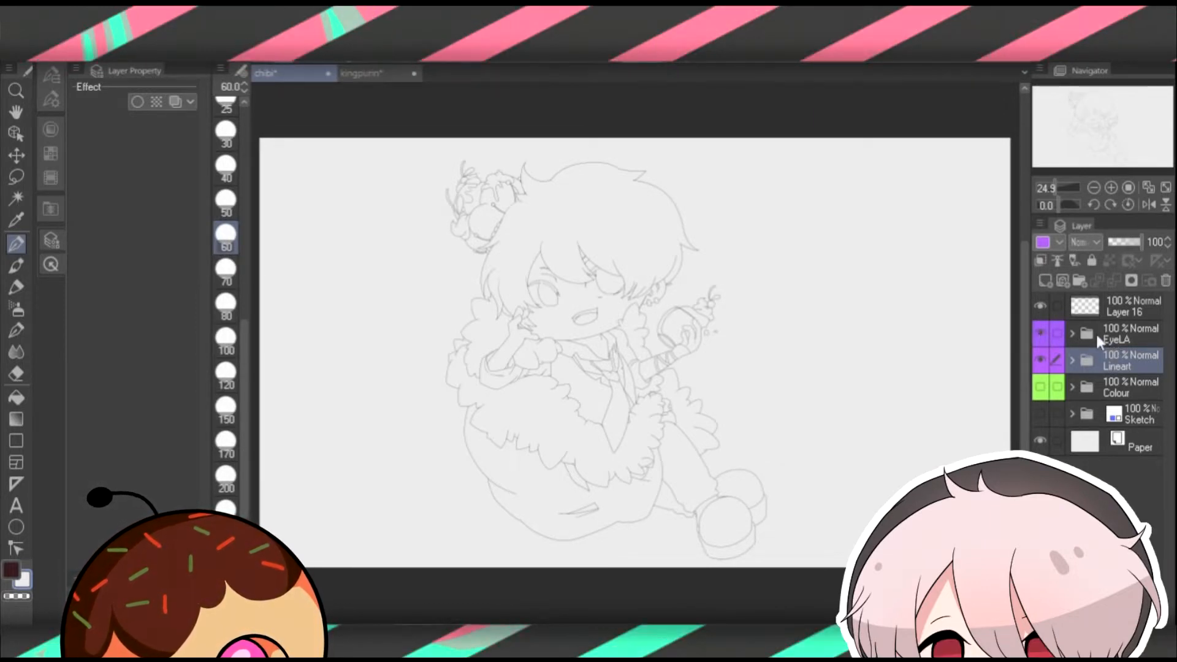
pyautogui.click(1041, 362)
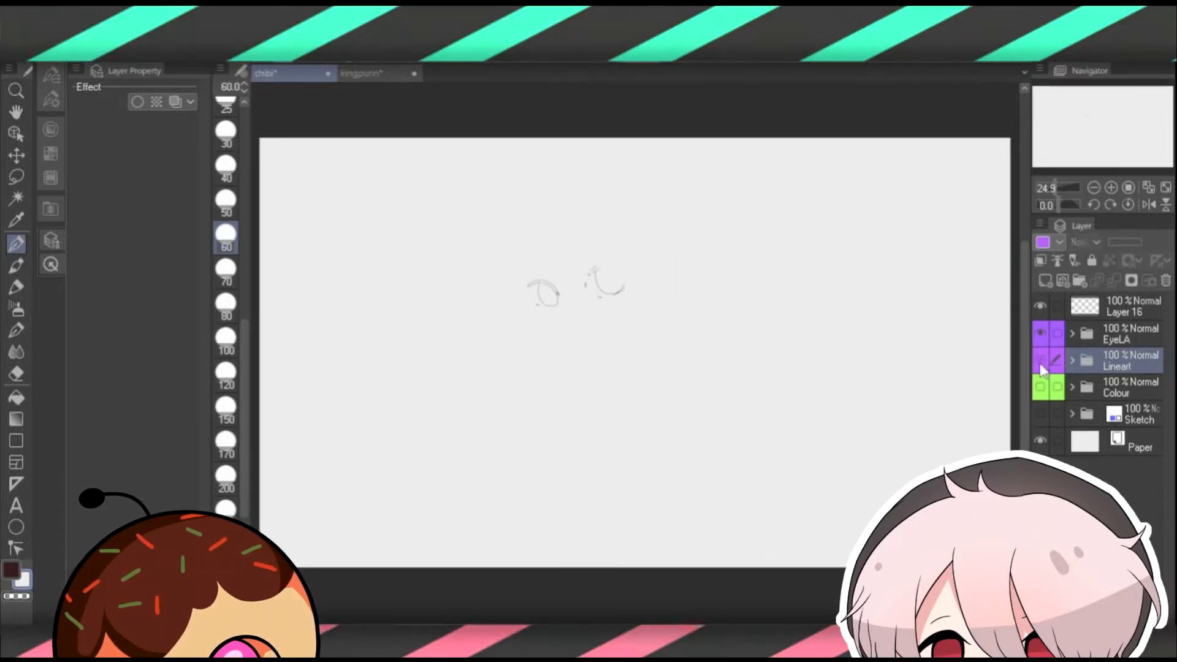
pyautogui.click(1041, 362)
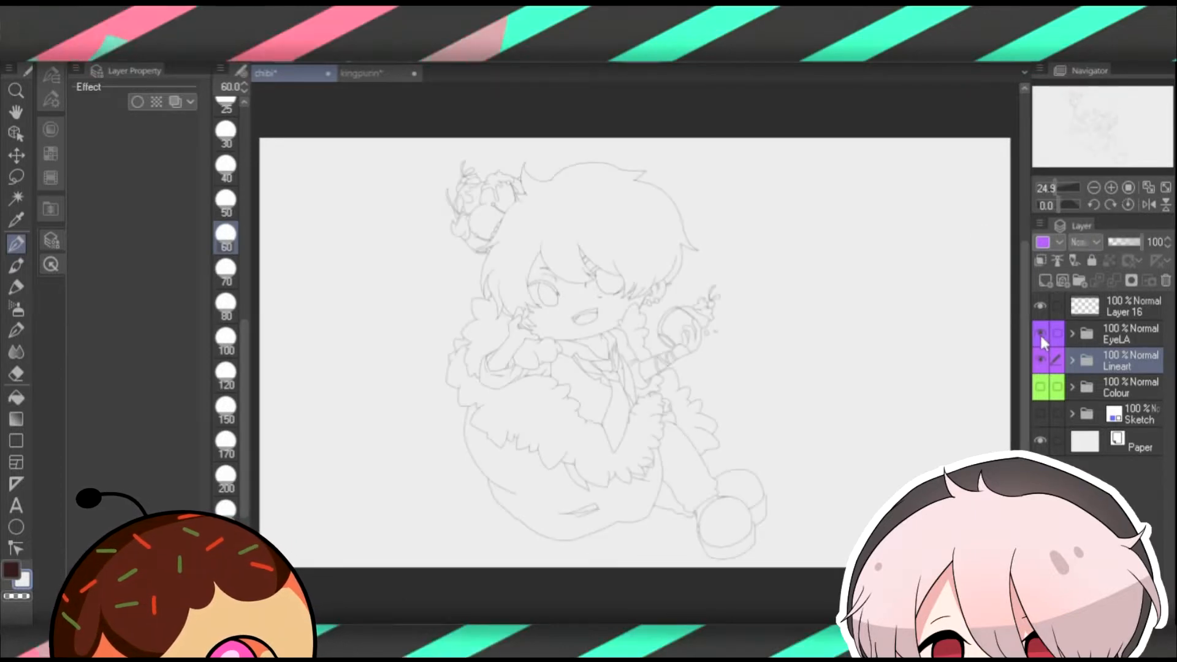
# Expand the EyeLA folder to view the layers inside it, and collapse it again.
pyautogui.click(1072, 335)
pyautogui.click(1076, 336)
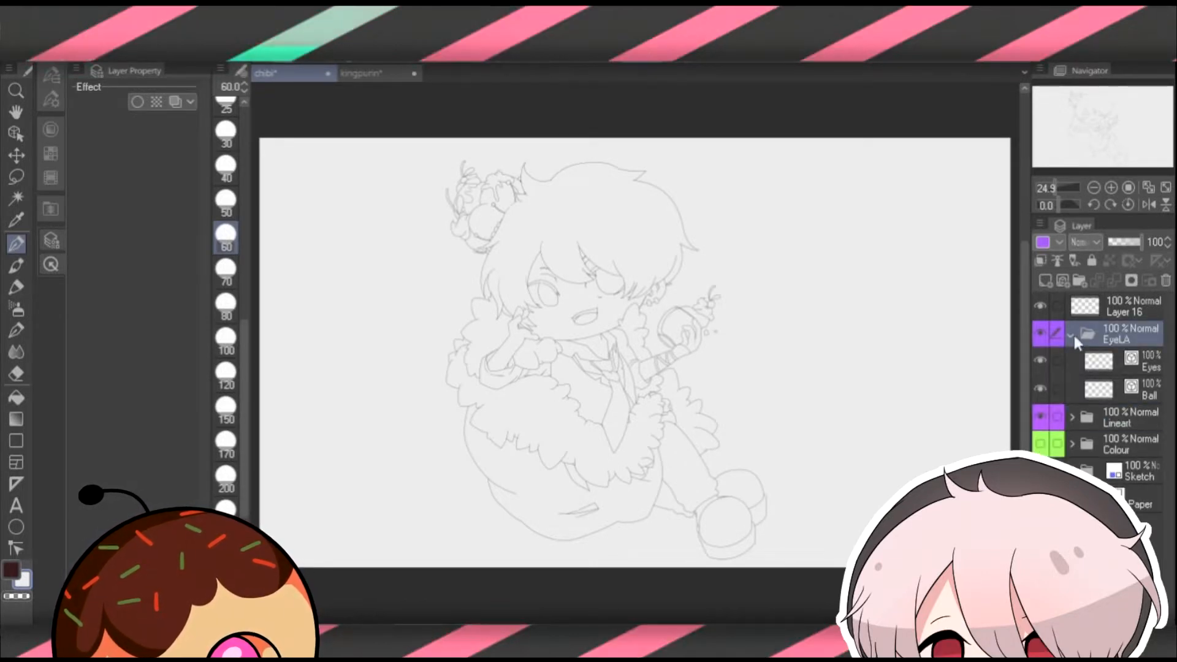
pyautogui.click(1072, 334)
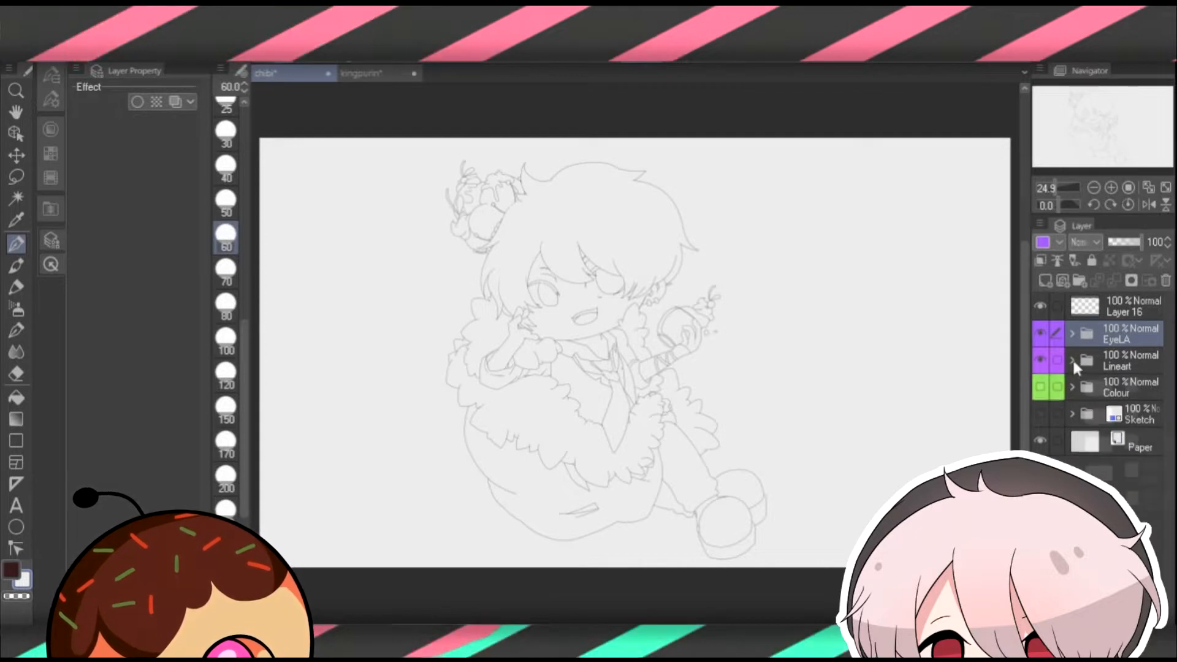
# Expand the Lineart folder and toggle its clothing and accessory layers off and on to see what each part holds.
pyautogui.click(1072, 358)
pyautogui.scroll(-3, 1168, 353)
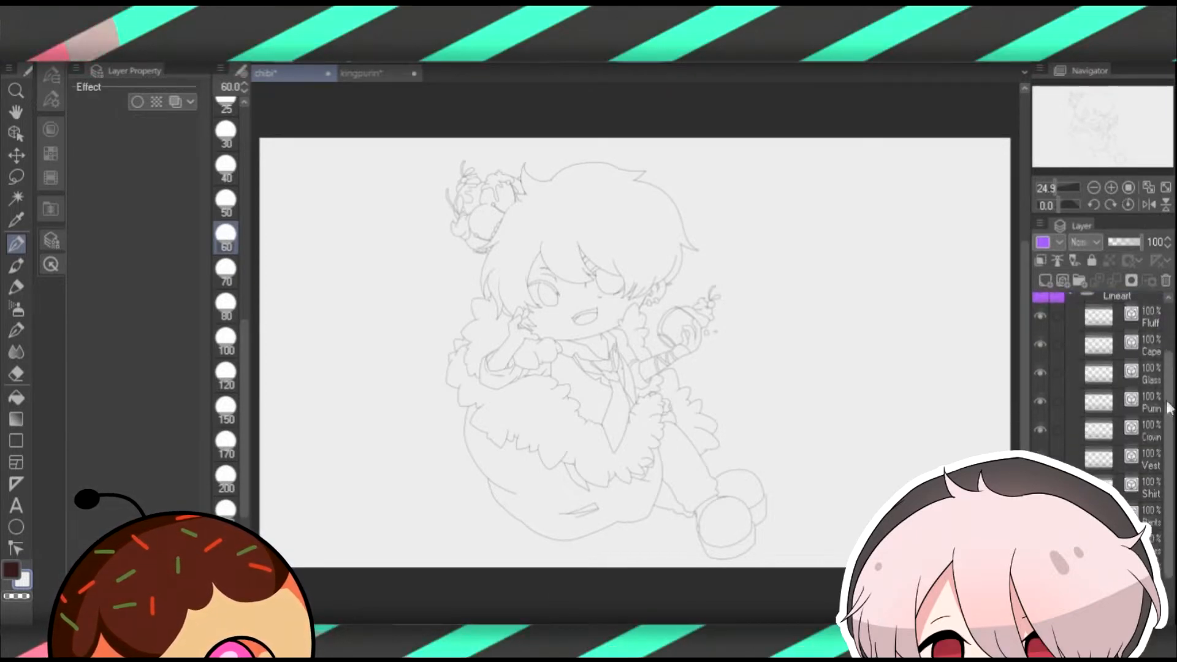
pyautogui.moveTo(1042, 423); pyautogui.dragTo(1040, 454)
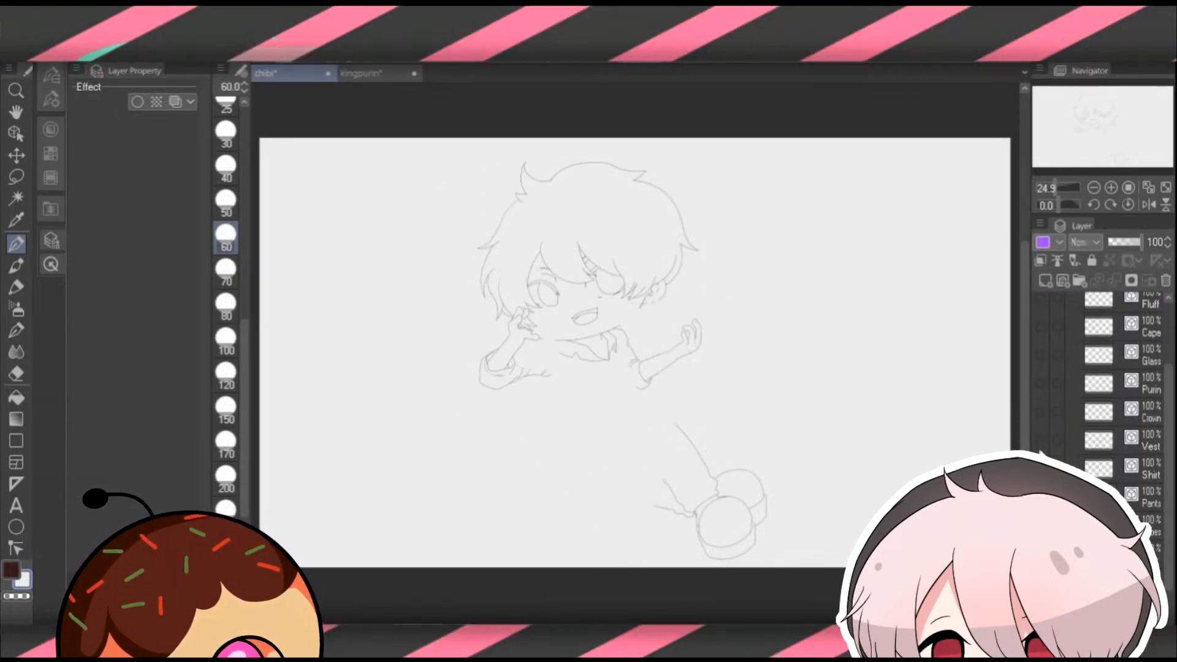
pyautogui.moveTo(1044, 295); pyautogui.dragTo(1041, 292)
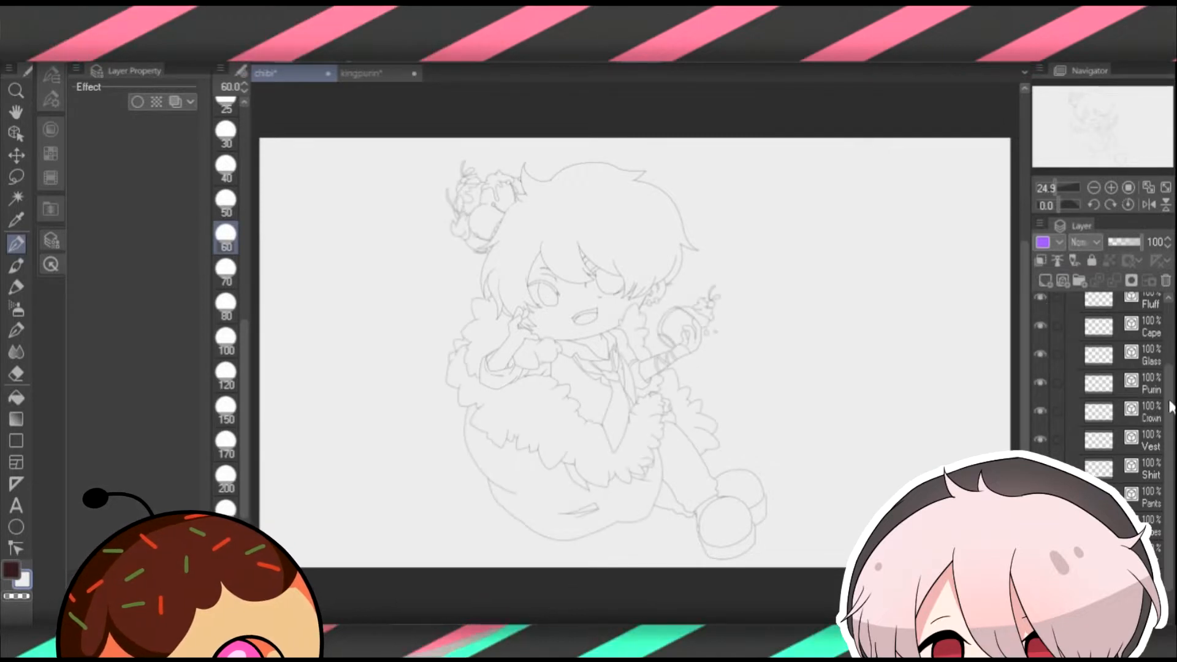
pyautogui.scroll(1, 1097, 404)
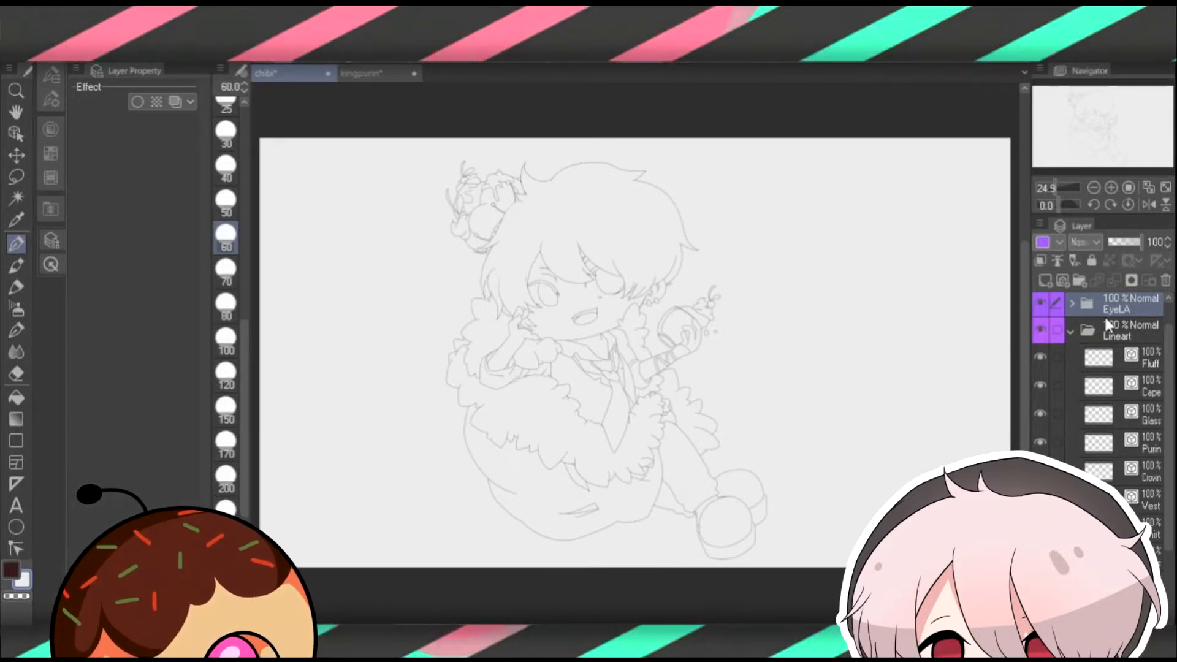
# Examine the lineart of the face, hair, crown and raised hand up close.
pyautogui.click(1110, 187)
pyautogui.click(1109, 187)
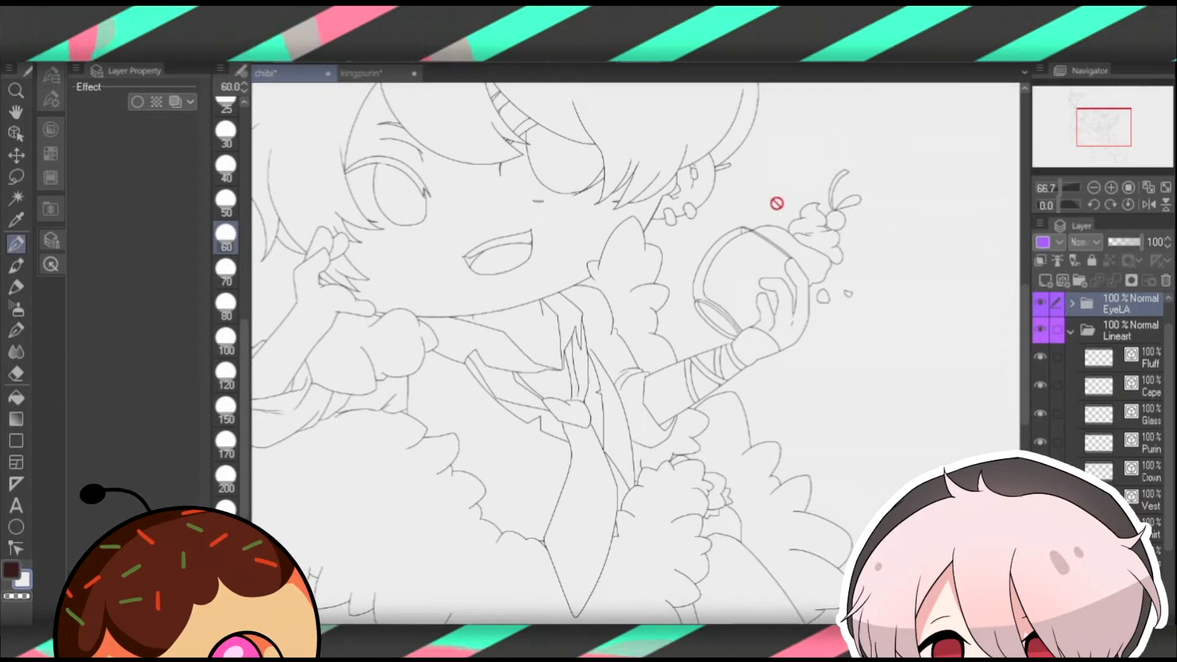
pyautogui.scroll(5, 699, 216)
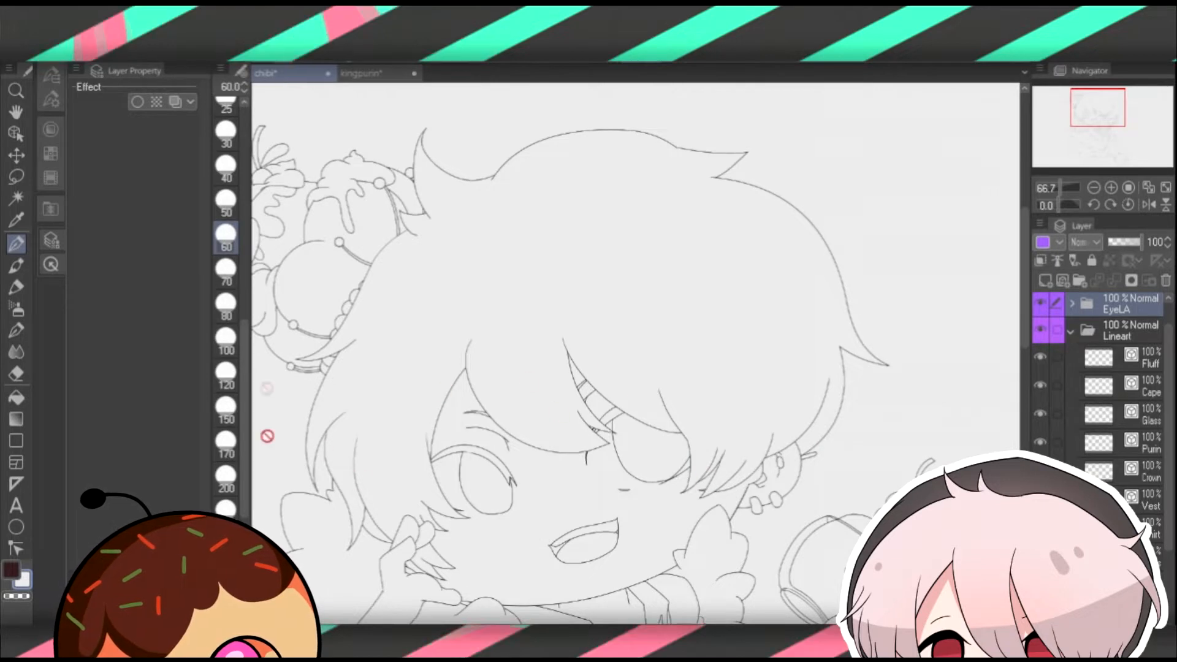
pyautogui.click(1149, 188)
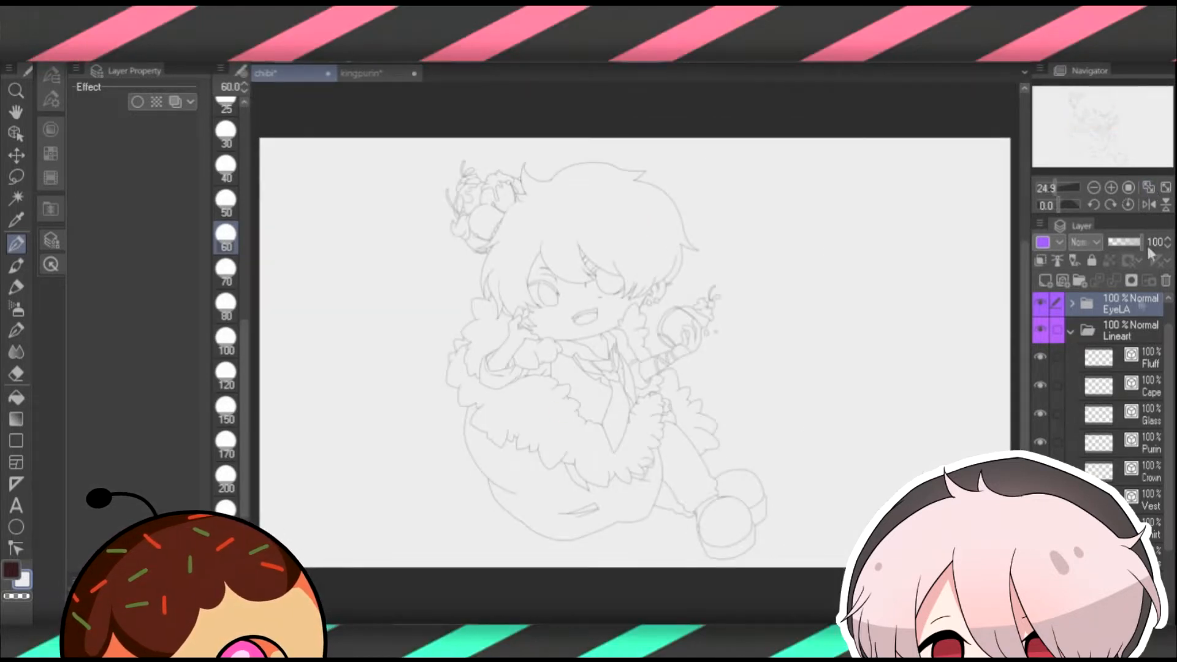
# Convert the Fluff vector layer to raster by adding a new raster layer above it and merging it down.
pyautogui.click(1047, 359)
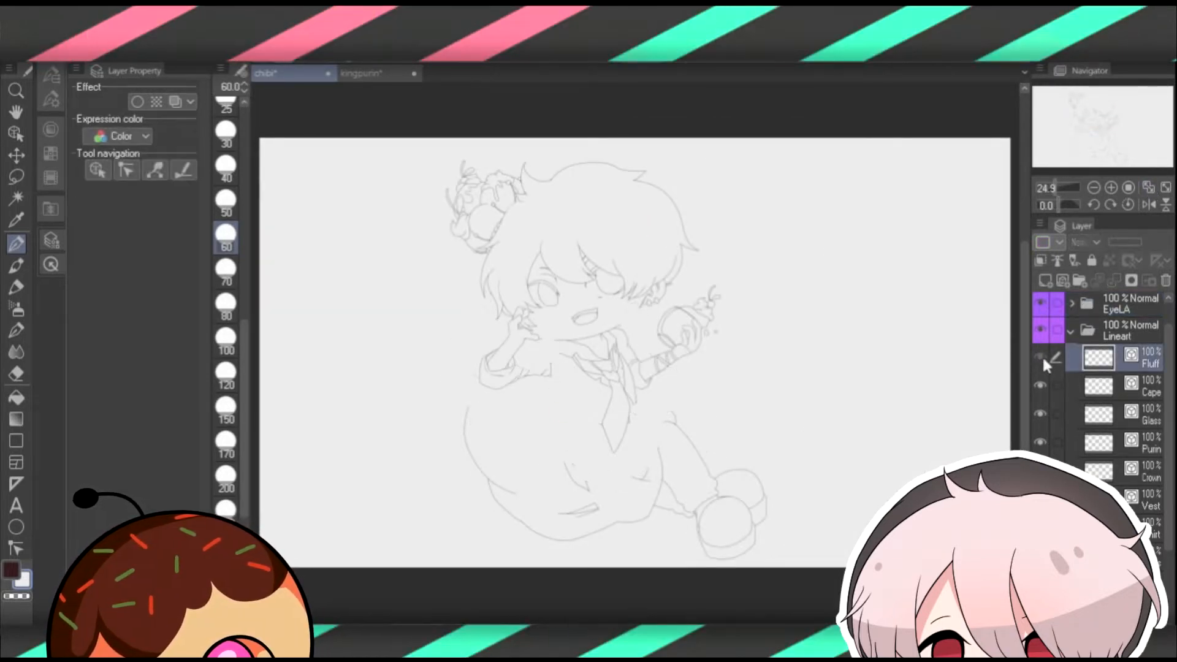
pyautogui.click(1046, 280)
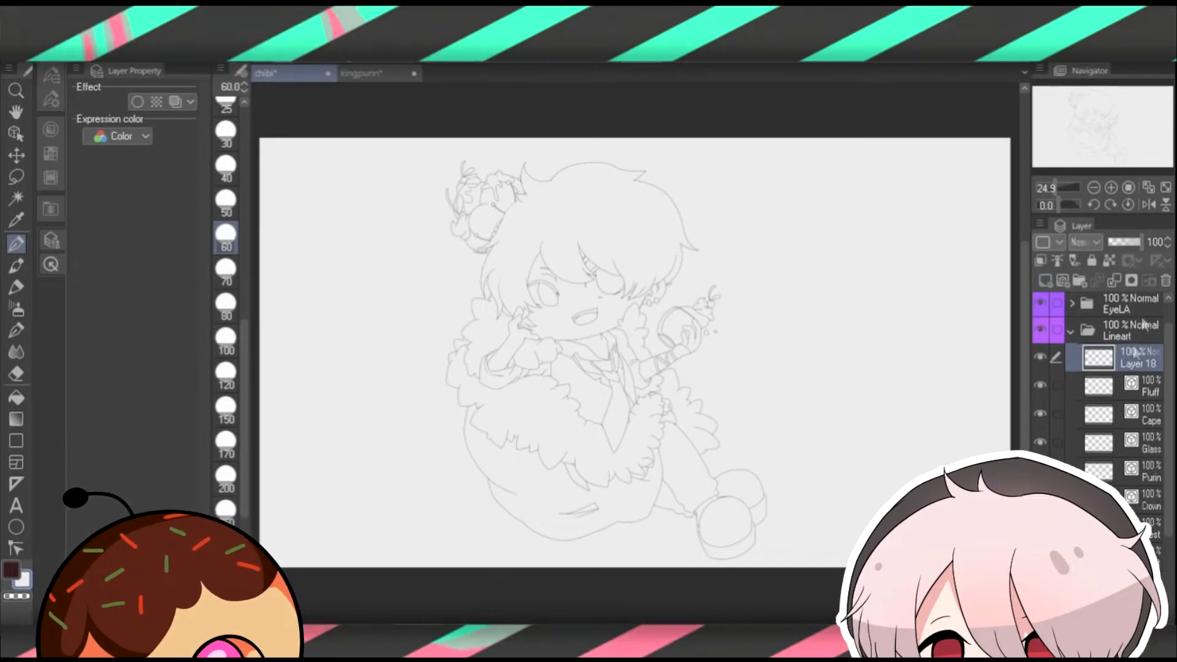
pyautogui.click(1113, 282)
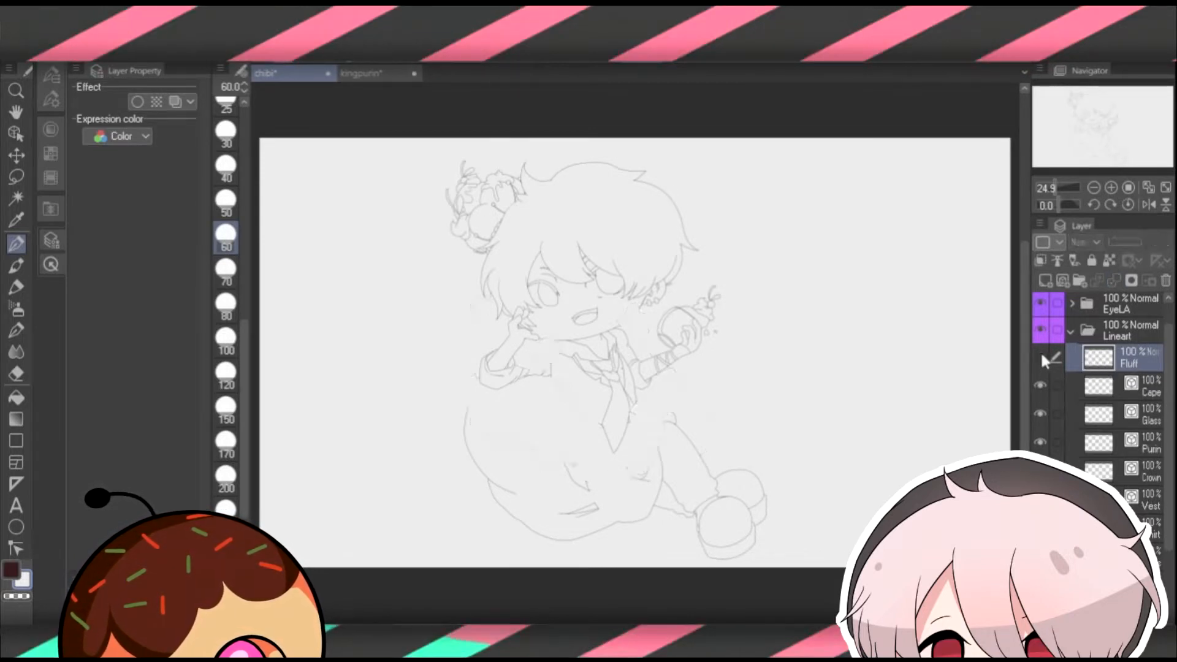
# Lock the transparent pixels of the Fluff layer and bring up the Color Wheel.
pyautogui.click(1109, 261)
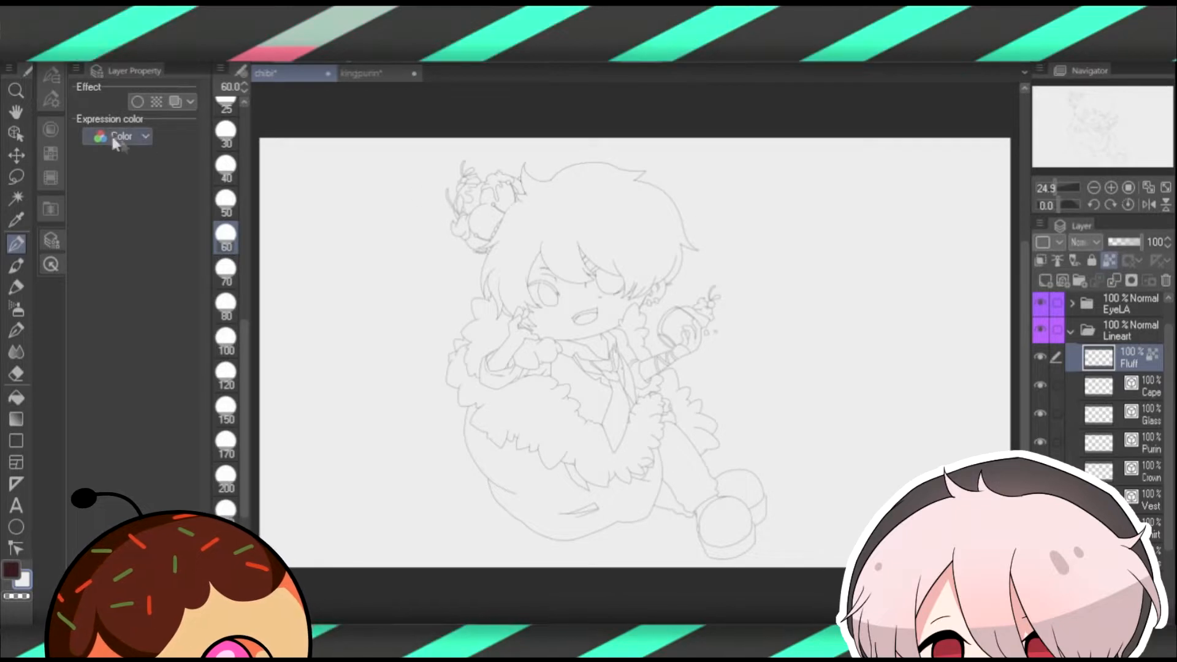
pyautogui.click(52, 90)
pyautogui.click(51, 129)
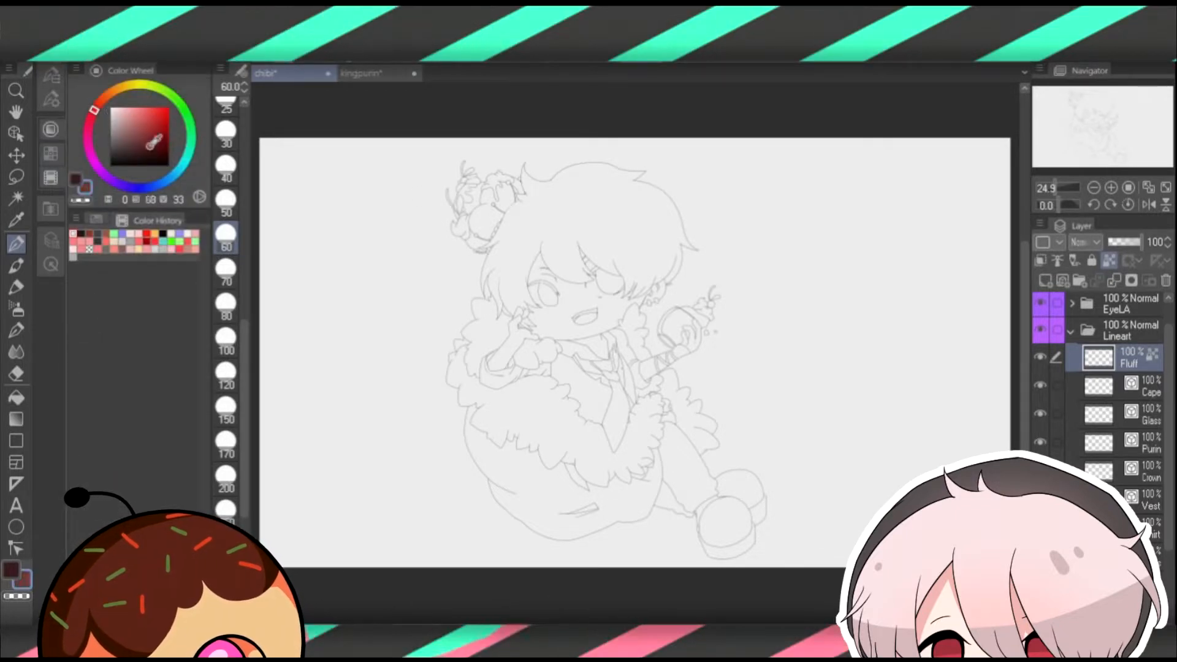
# Try recolouring parts of the fluff lines with red brush strokes on the transparency-locked Fluff layer.
pyautogui.moveTo(476, 300); pyautogui.dragTo(466, 423)
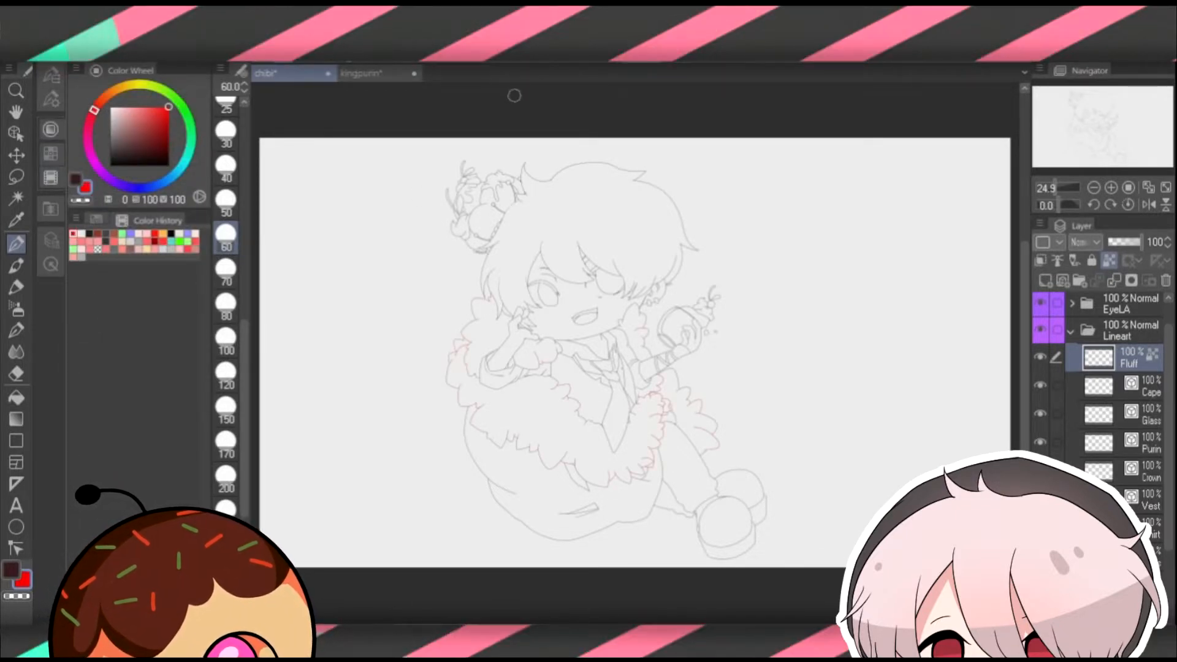
pyautogui.moveTo(540, 441); pyautogui.dragTo(655, 323)
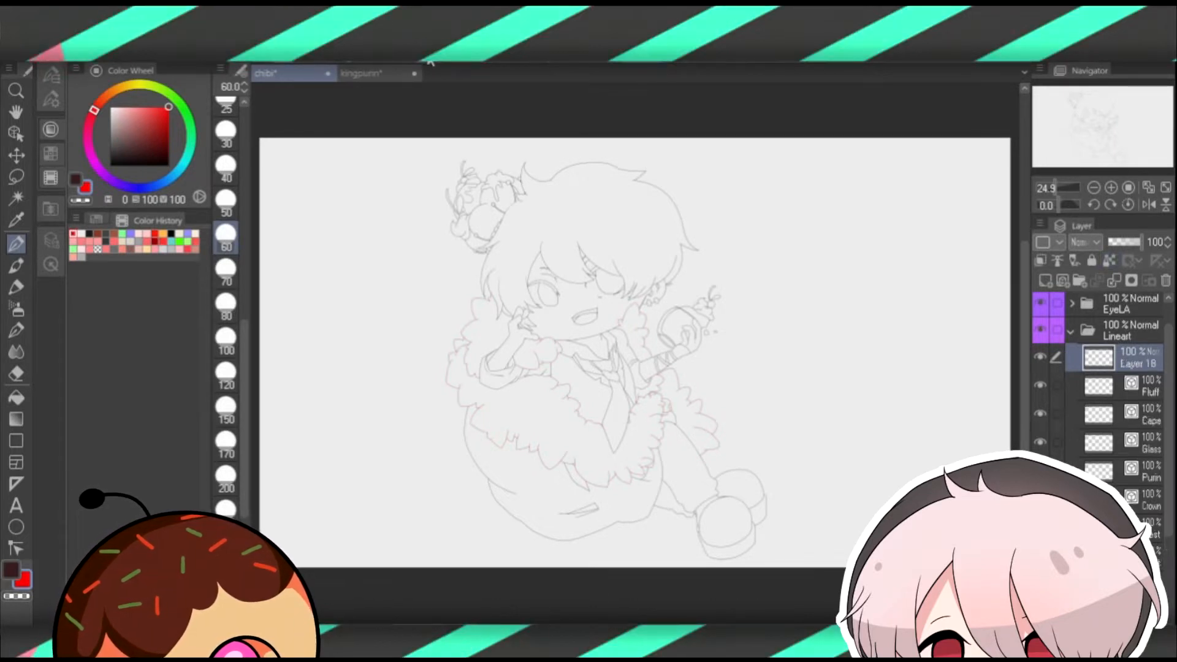
# Collapse the Lineart folder and add a folder named Guide with a turquoise palette colour at the top of the layer stack.
pyautogui.click(1070, 332)
pyautogui.click(1072, 360)
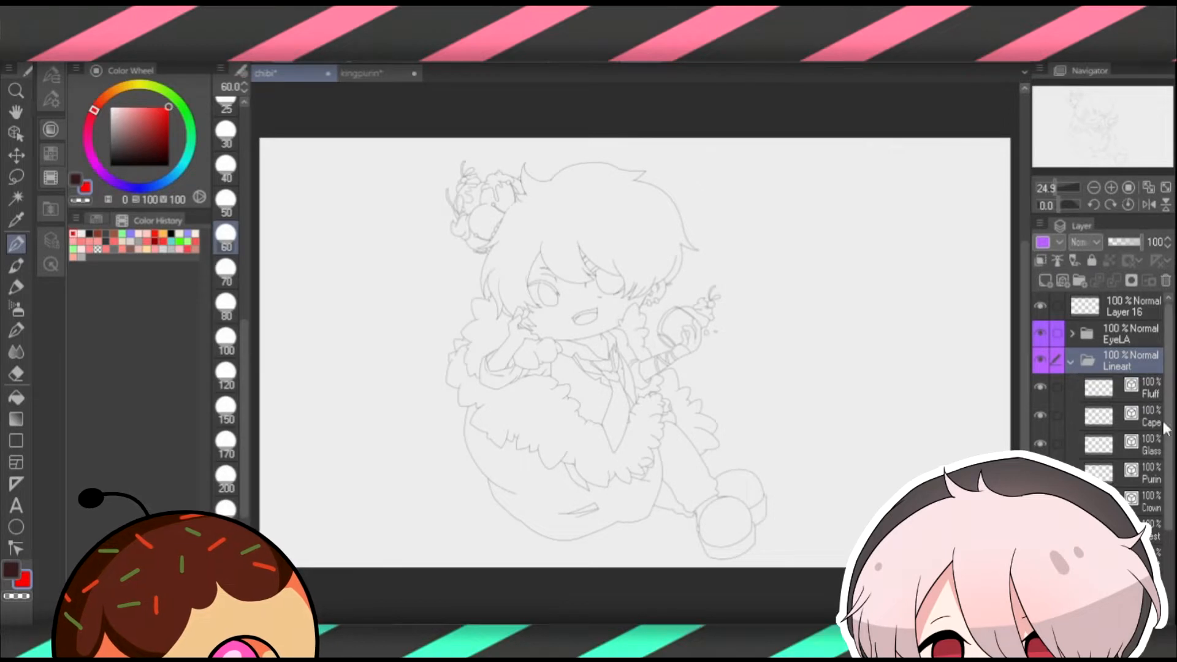
pyautogui.click(1071, 361)
pyautogui.click(1112, 329)
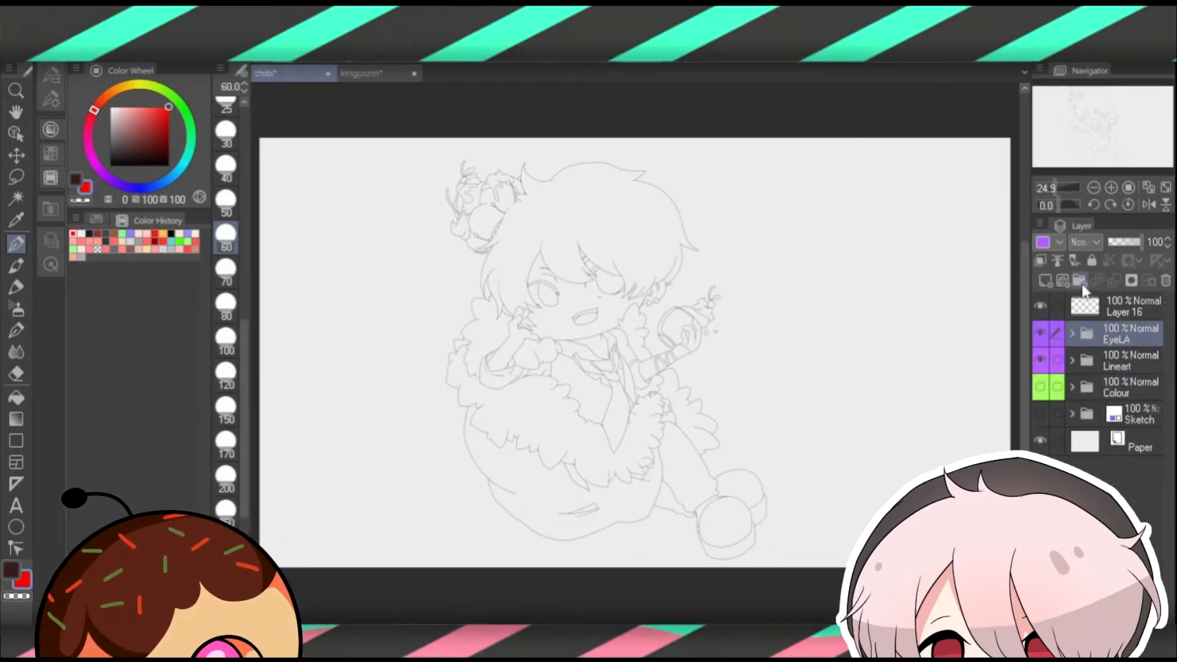
pyautogui.click(1079, 280)
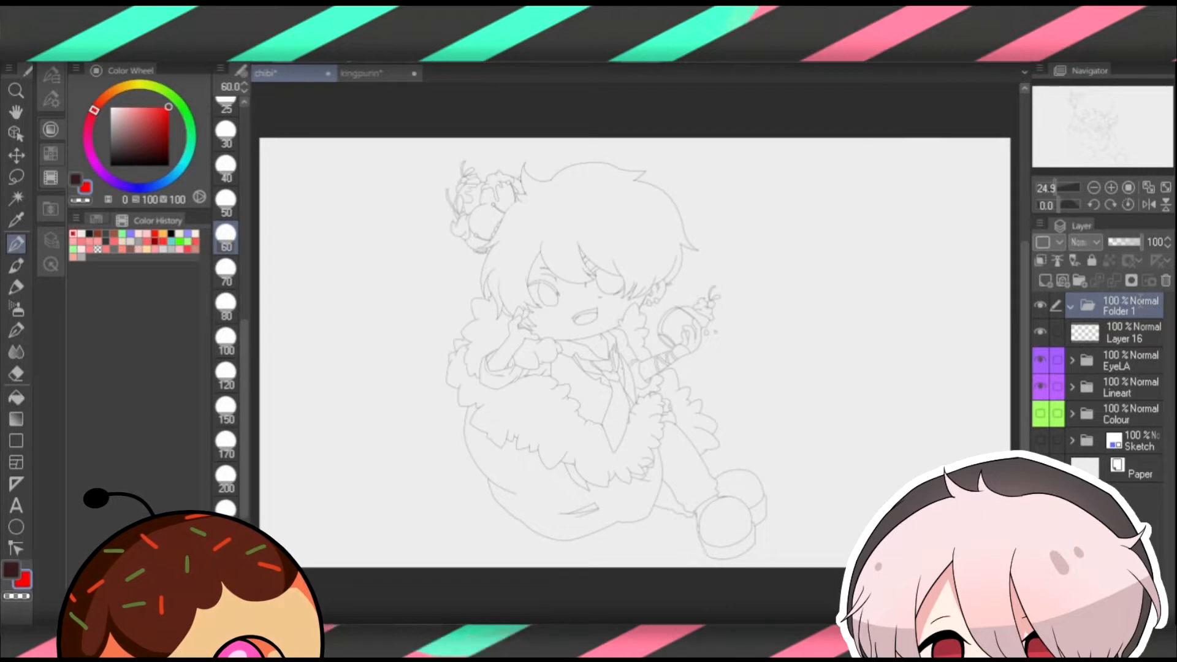
pyautogui.doubleClick(1141, 309)
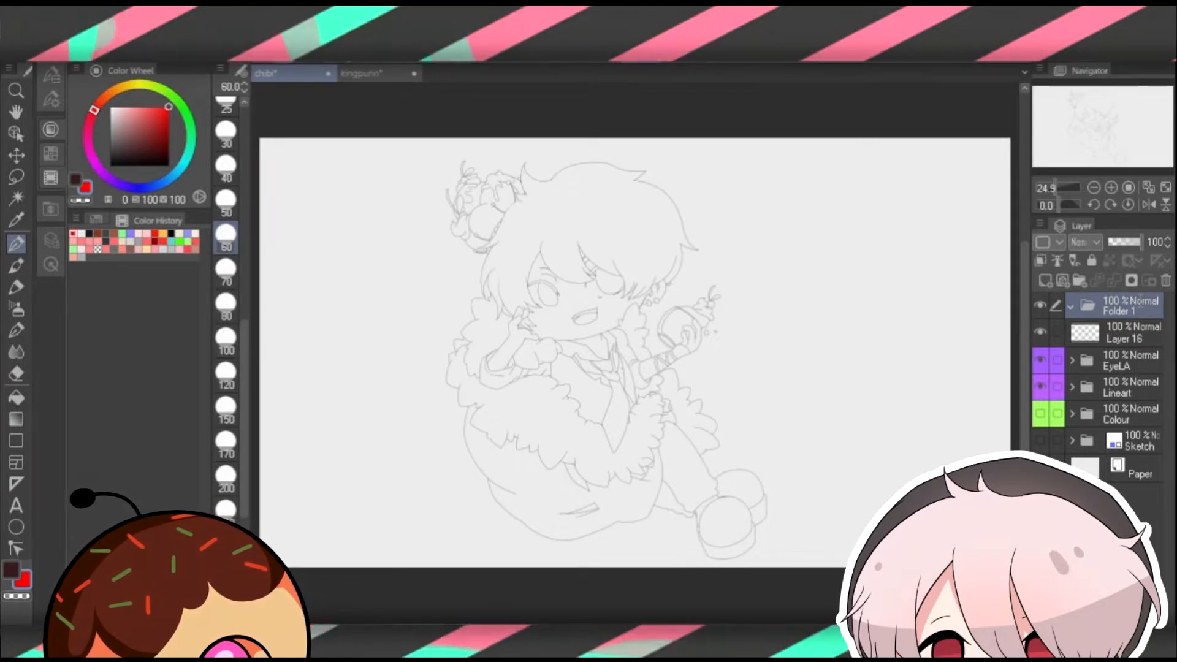
pyautogui.write('Guide')
pyautogui.press('Return')
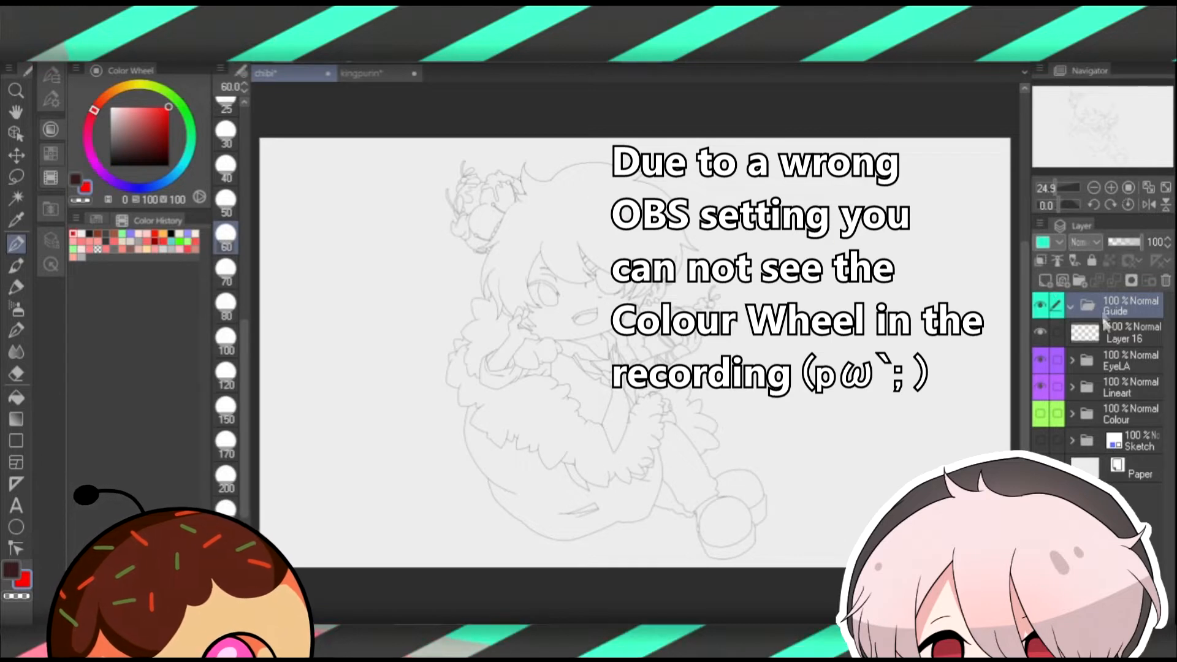
# Put Layer 16 inside the Guide folder and draw three crossing black G-pen lines on it beside the character.
pyautogui.click(1107, 339)
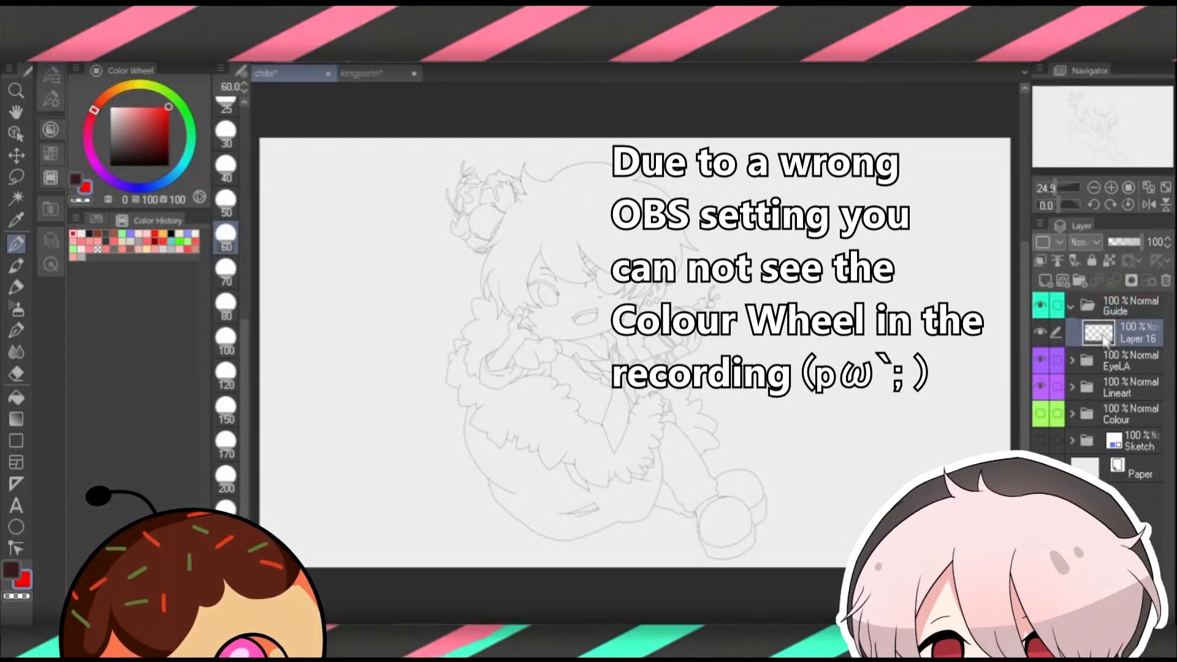
pyautogui.moveTo(744, 166); pyautogui.dragTo(839, 258)
pyautogui.moveTo(835, 162); pyautogui.dragTo(720, 334)
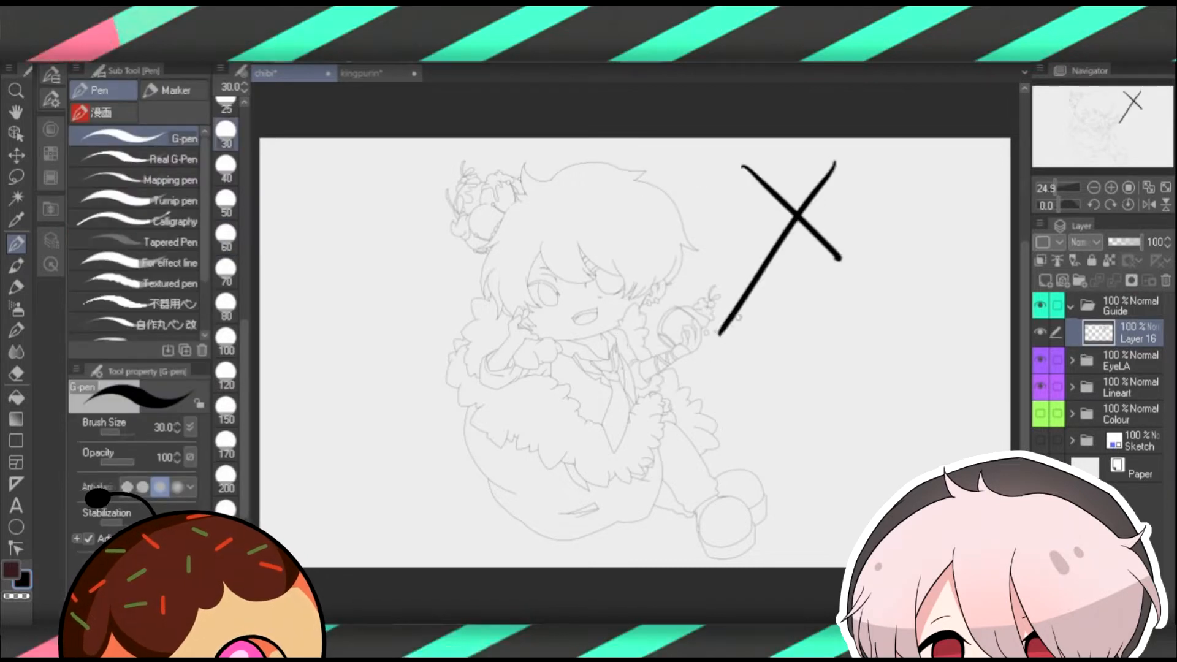
pyautogui.moveTo(739, 215); pyautogui.dragTo(827, 328)
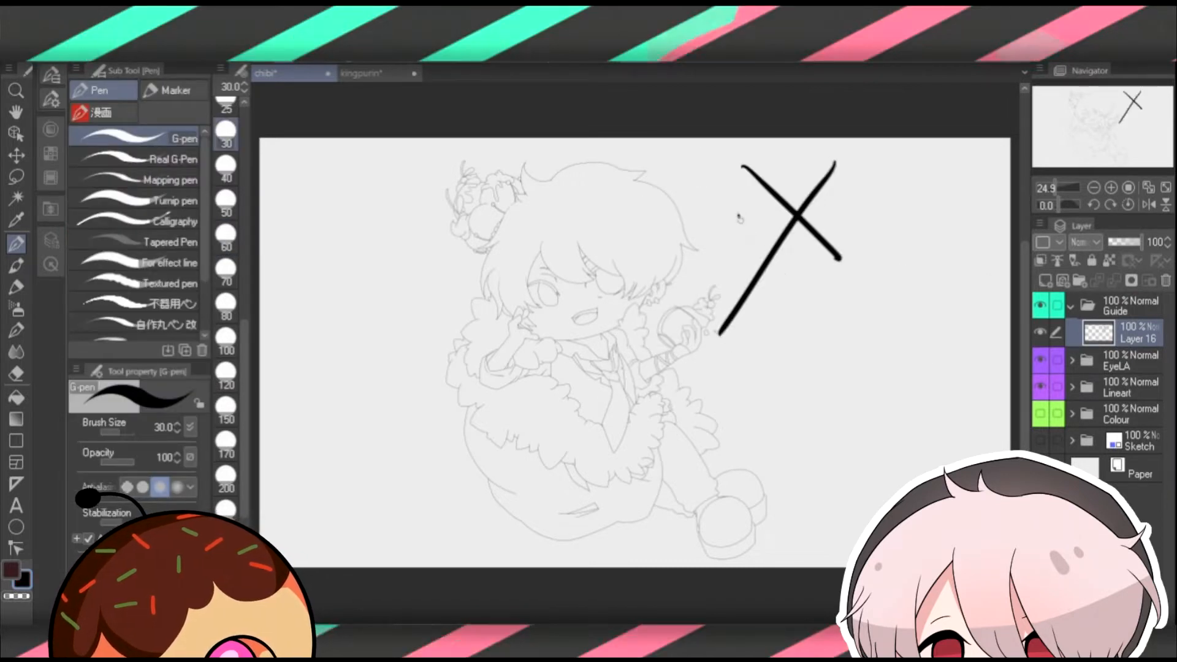
# Add a vector layer above Layer 16 and draw a second set of crossing lines on it.
pyautogui.click(1063, 280)
pyautogui.moveTo(902, 264); pyautogui.dragTo(933, 380)
pyautogui.moveTo(962, 283); pyautogui.dragTo(788, 412)
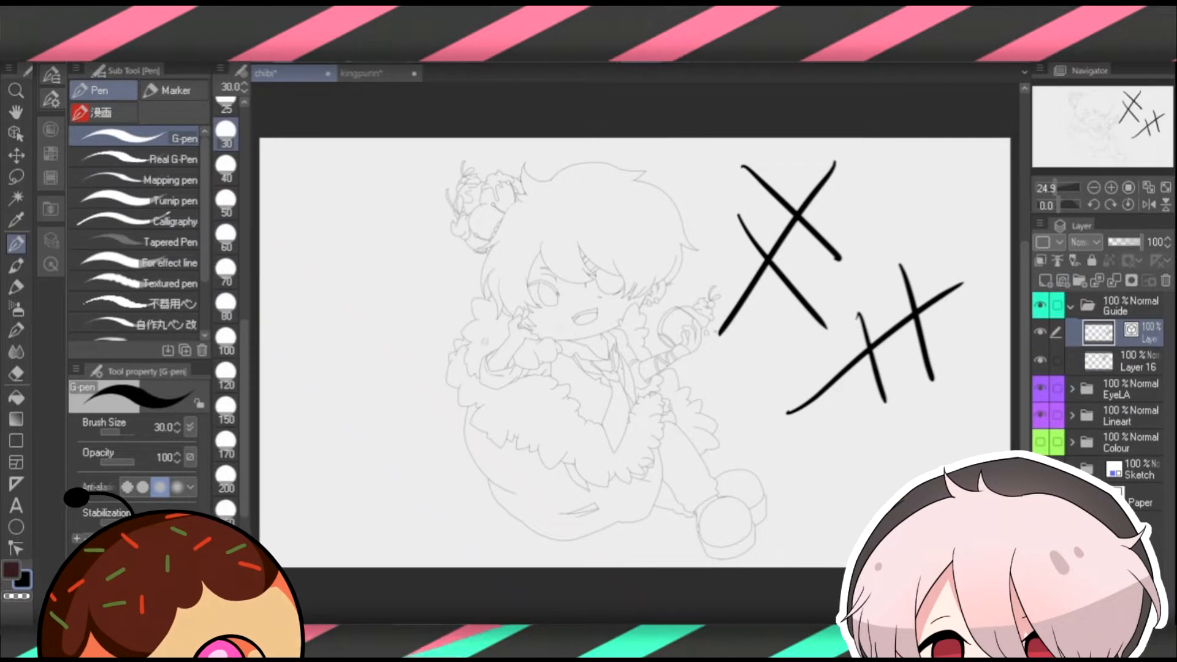
# Draw a round smiley face with dot eyes and a cat mouth on the vector layer.
pyautogui.moveTo(344, 178); pyautogui.dragTo(402, 190)
pyautogui.click(340, 226)
pyautogui.click(391, 234)
pyautogui.moveTo(344, 248); pyautogui.dragTo(383, 252)
# Draw a matching face on raster Layer 16 below the first, and label both layers' drawings with V, R and arrows.
pyautogui.click(1137, 362)
pyautogui.moveTo(329, 368)
pyautogui.mouseDown()
pyautogui.moveTo(294, 457)
pyautogui.moveTo(397, 382)
pyautogui.mouseUp()
pyautogui.click(339, 409)
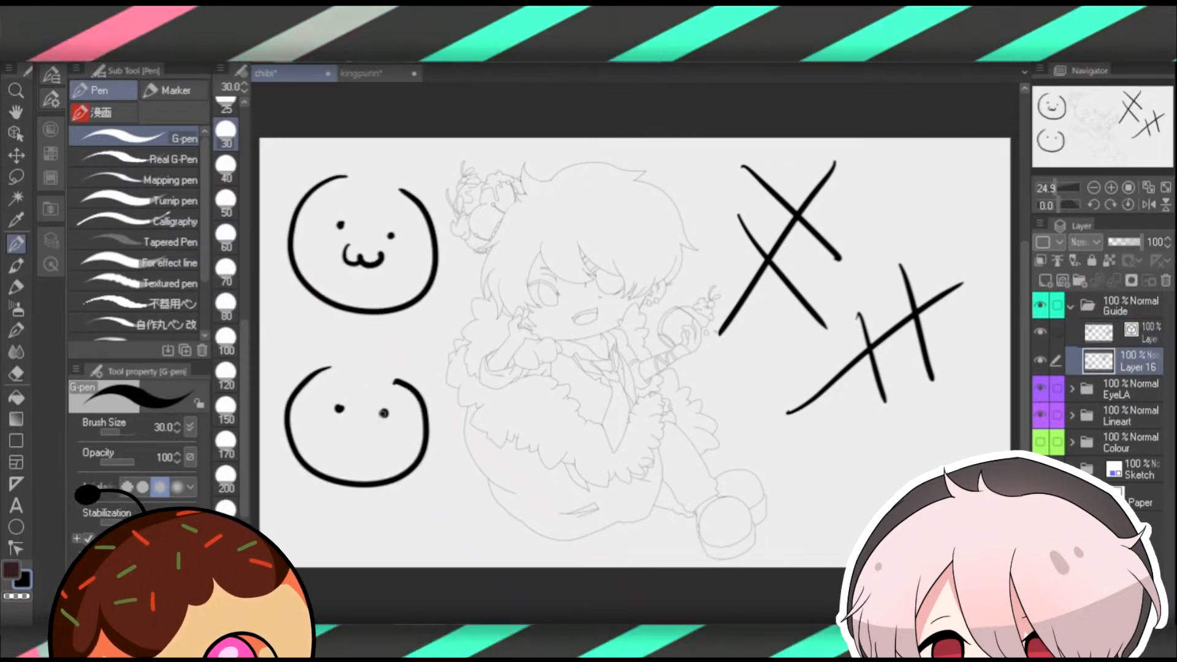
pyautogui.moveTo(345, 431); pyautogui.dragTo(382, 425)
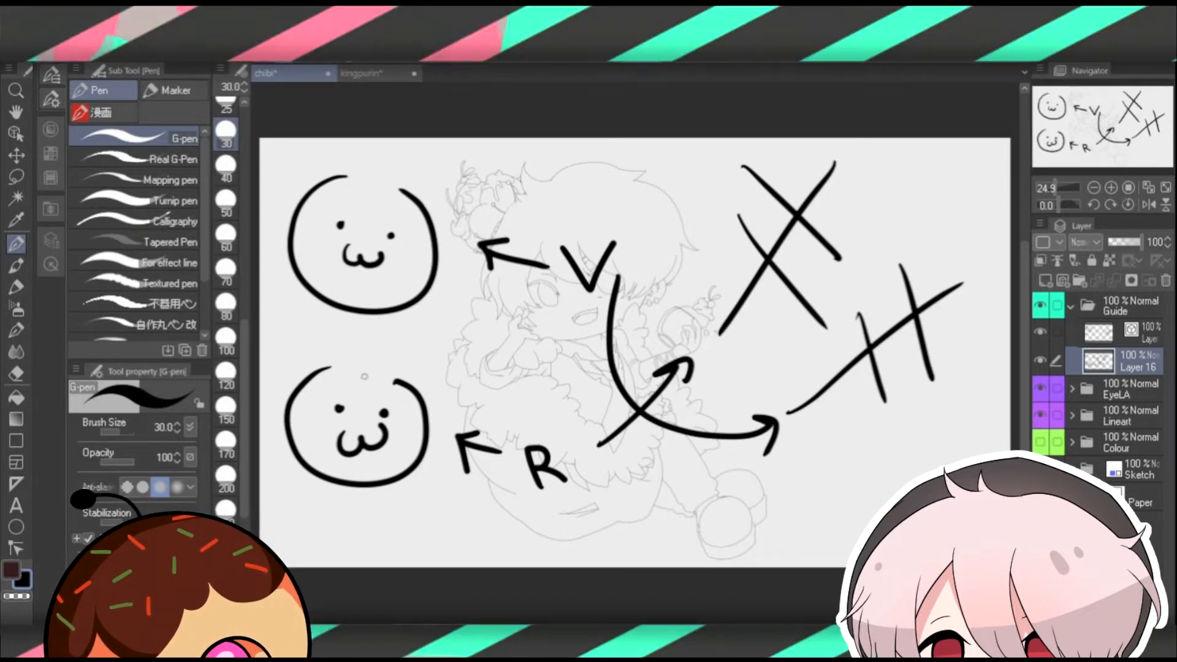
# Draw a tuft of hair on the raster face, then lasso it, move it up slightly and clear the selection.
pyautogui.moveTo(341, 371)
pyautogui.mouseDown()
pyautogui.moveTo(373, 404)
pyautogui.moveTo(420, 415)
pyautogui.moveTo(405, 365)
pyautogui.moveTo(391, 367)
pyautogui.moveTo(444, 398)
pyautogui.mouseUp()
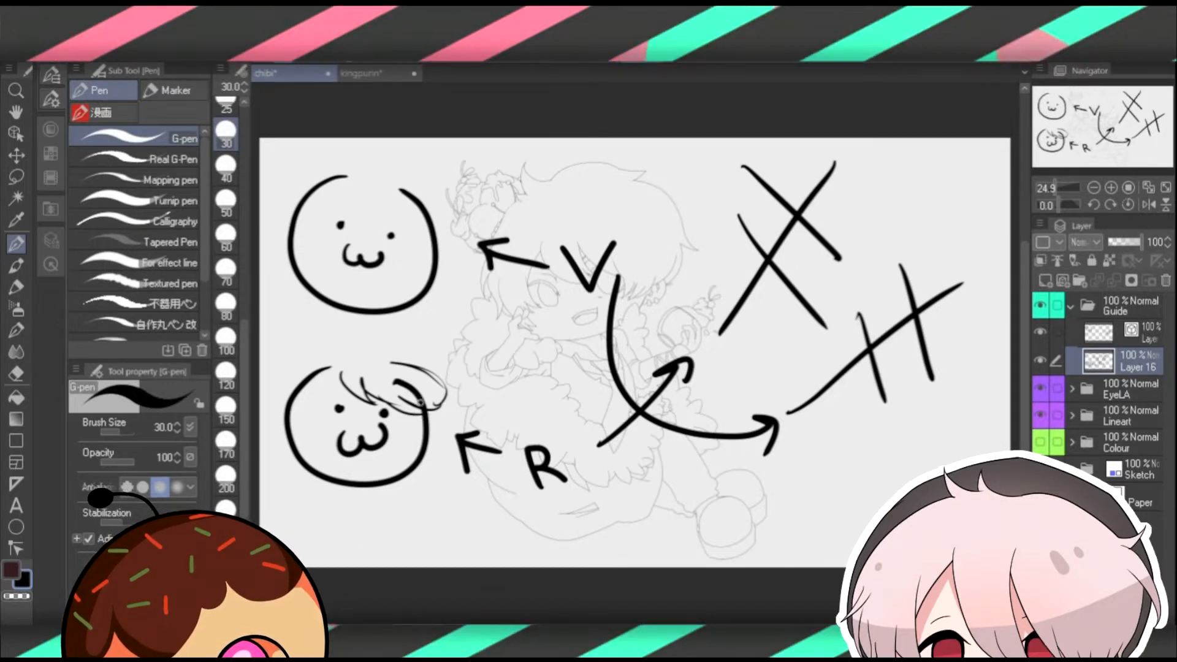
pyautogui.press('e')
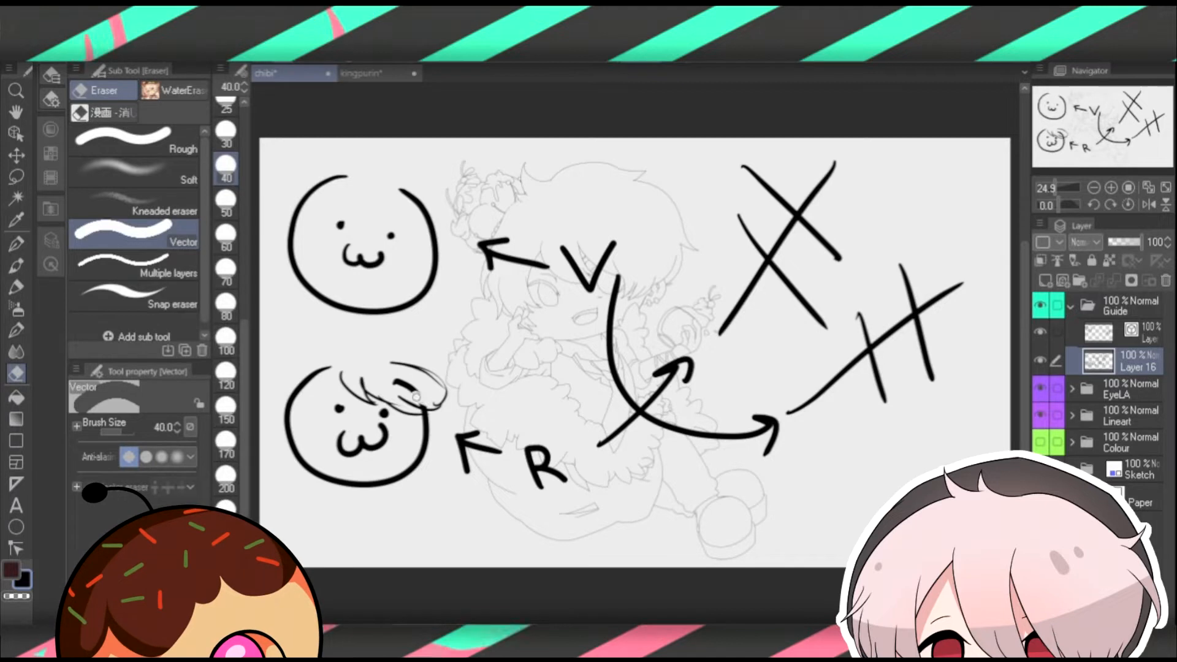
pyautogui.click(23, 178)
pyautogui.moveTo(325, 387)
pyautogui.mouseDown()
pyautogui.moveTo(423, 352)
pyautogui.moveTo(444, 417)
pyautogui.moveTo(398, 414)
pyautogui.mouseUp()
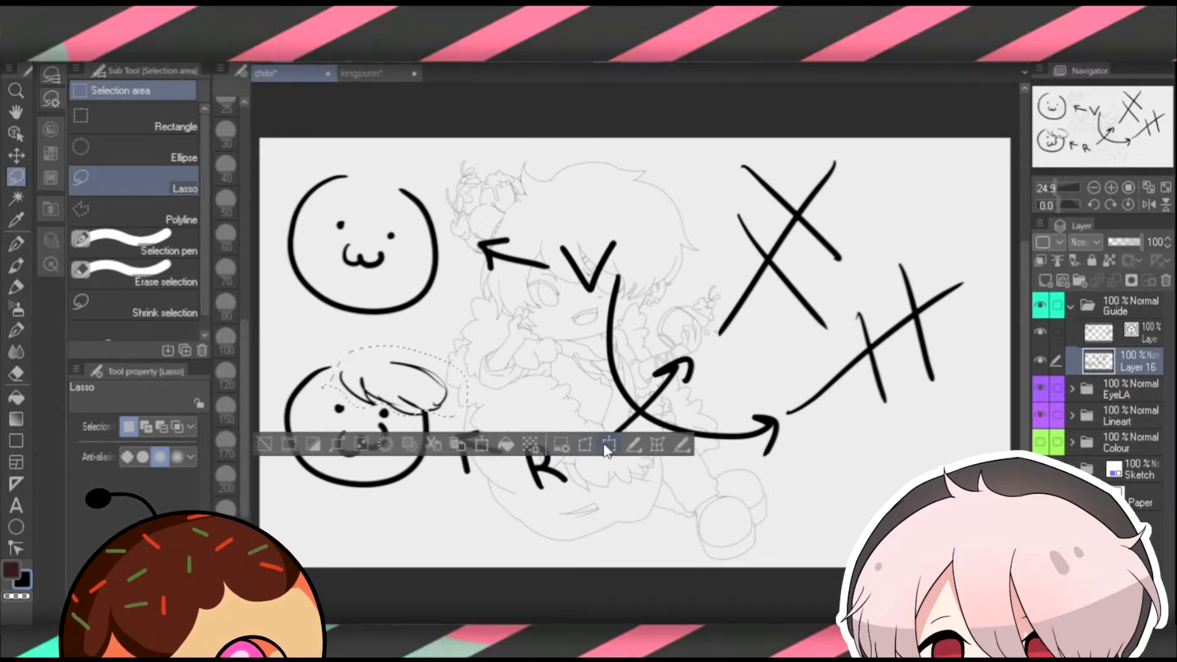
pyautogui.click(584, 445)
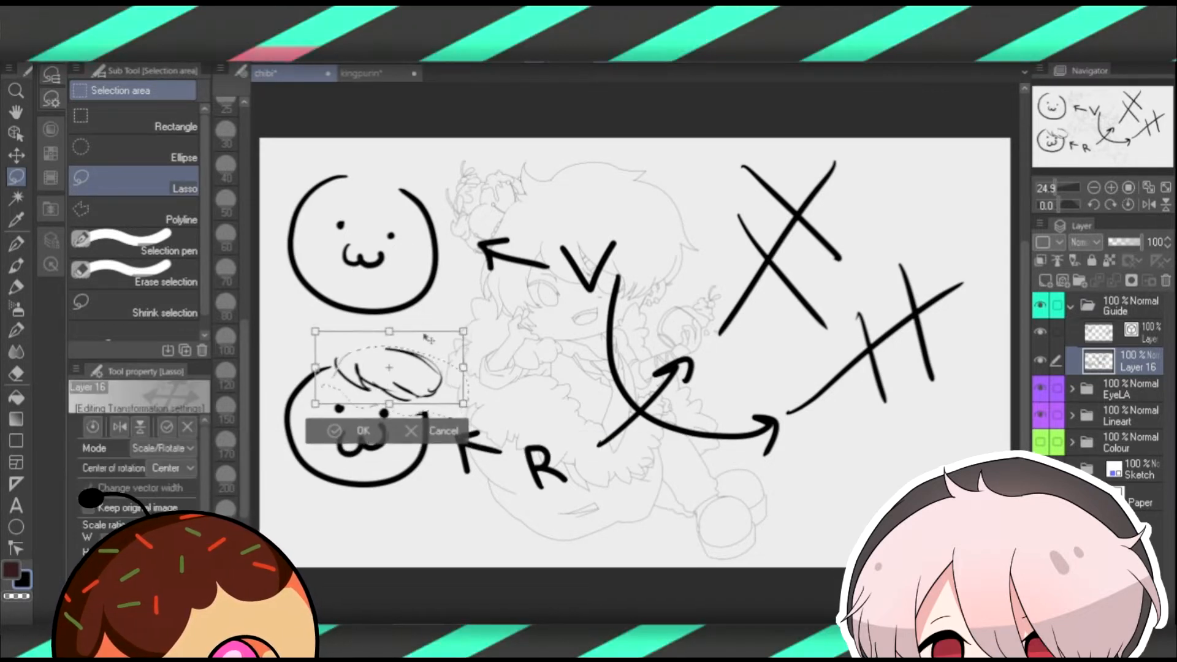
pyautogui.click(362, 431)
pyautogui.hotkey('ctrl', 'd')
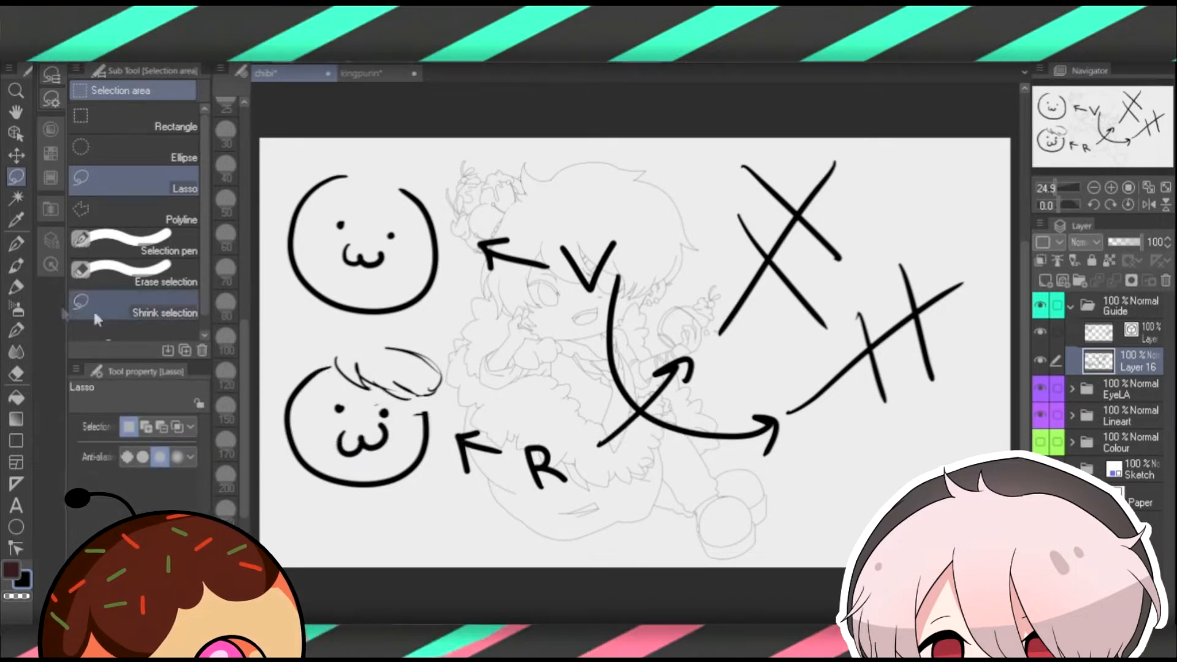
# Redraw the missing piece of the raster face's head outline with the pen.
pyautogui.press('p')
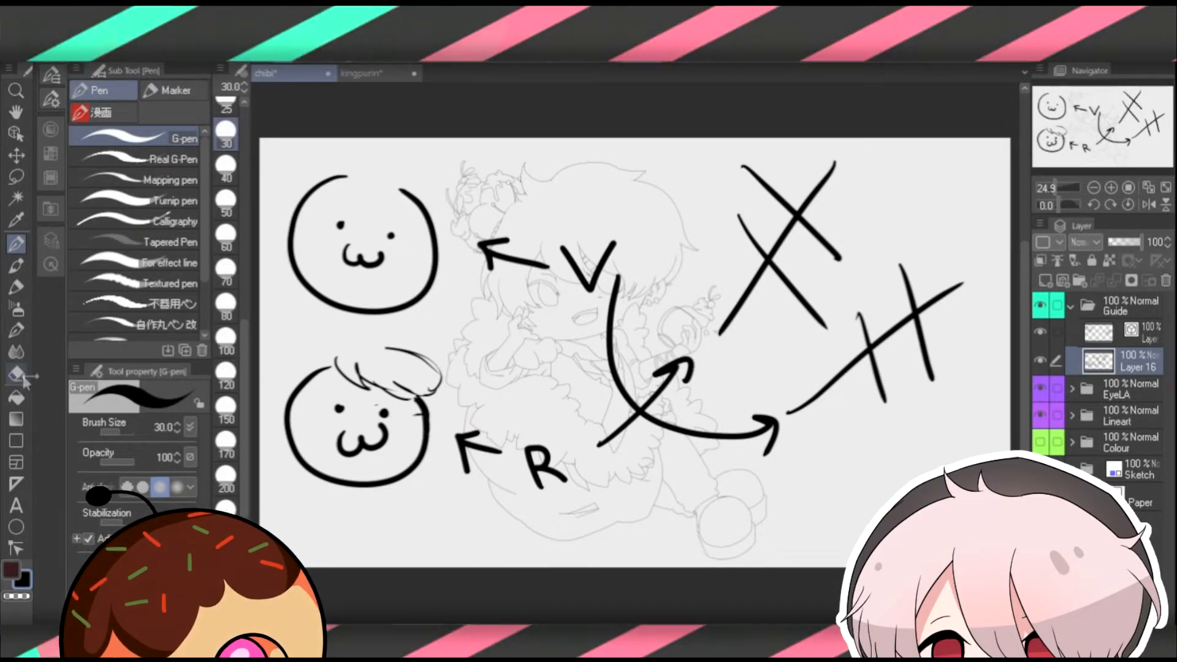
pyautogui.press('e')
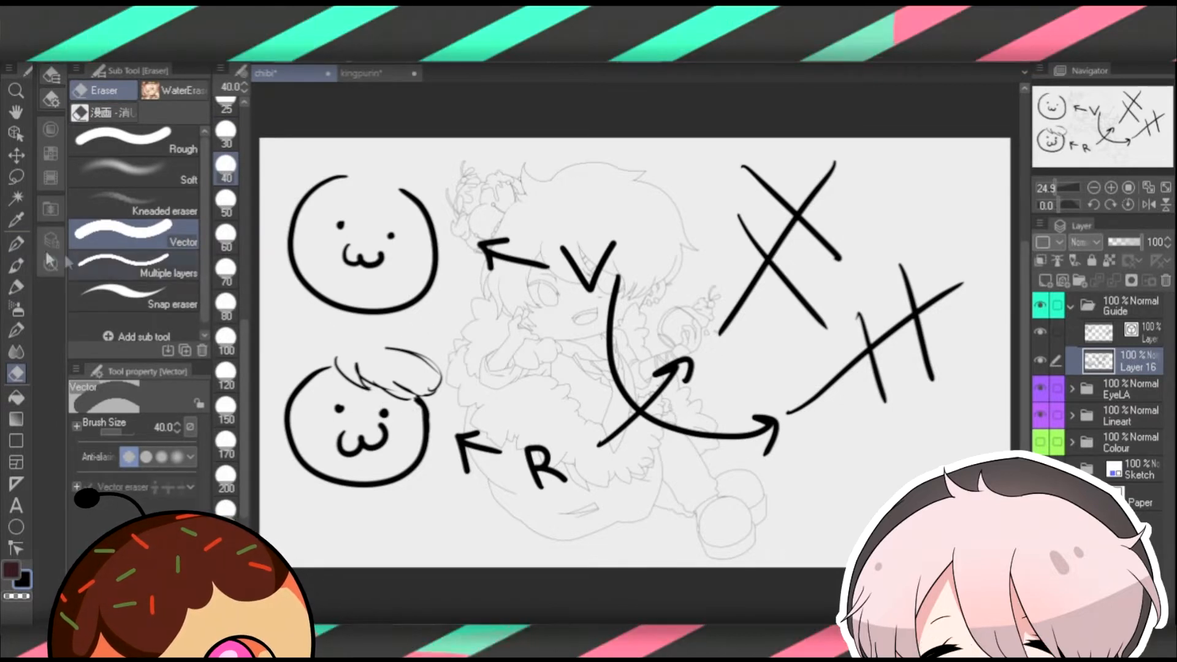
pyautogui.click(17, 244)
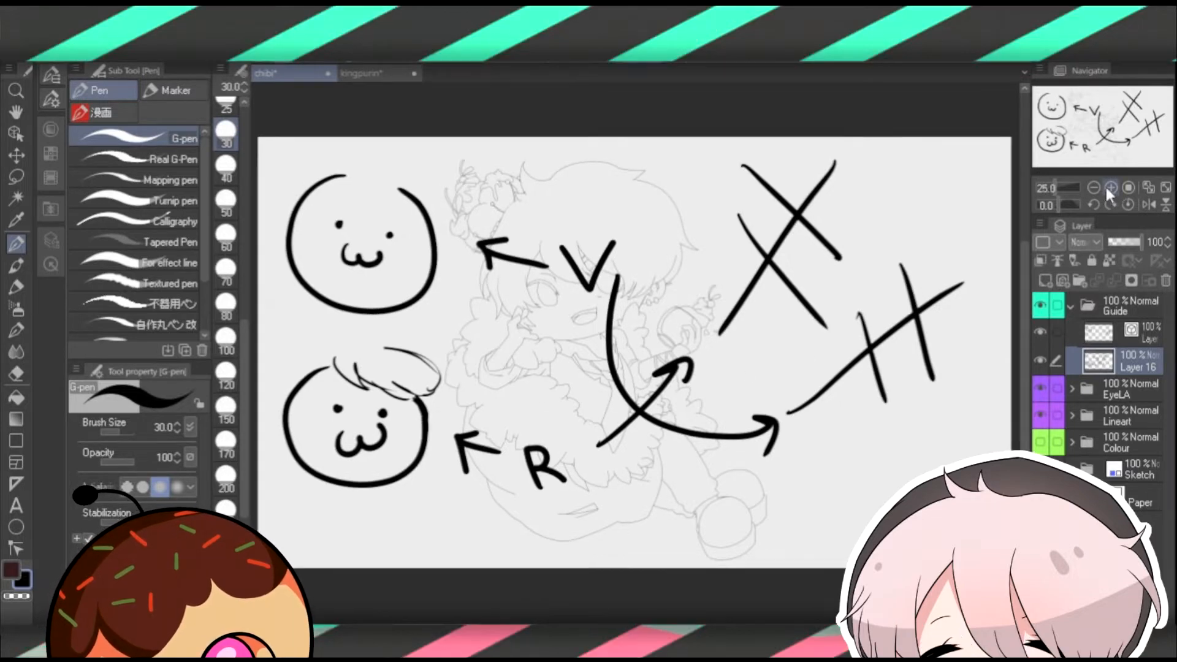
pyautogui.scroll(3, 1084, 129)
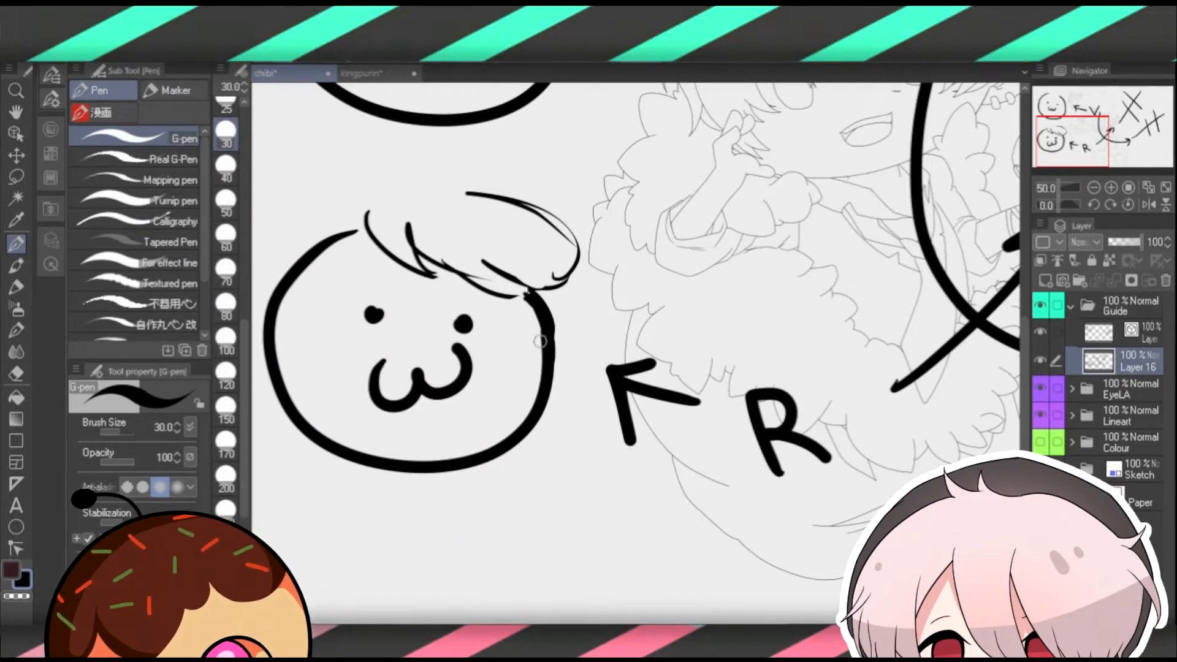
pyautogui.moveTo(545, 289)
pyautogui.mouseDown()
pyautogui.moveTo(584, 364)
pyautogui.moveTo(461, 414)
pyautogui.moveTo(421, 409)
pyautogui.mouseUp()
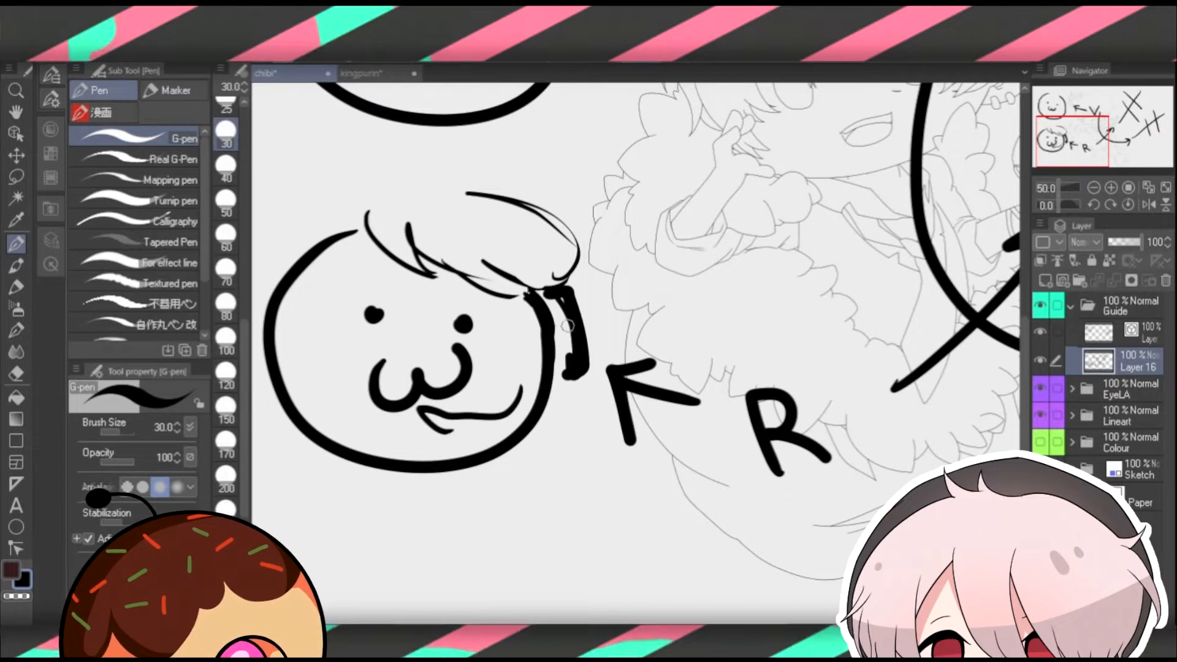
pyautogui.hotkey('ctrl', 'z')
pyautogui.hotkey('ctrl', 'z')
pyautogui.hotkey('ctrl', 'z')
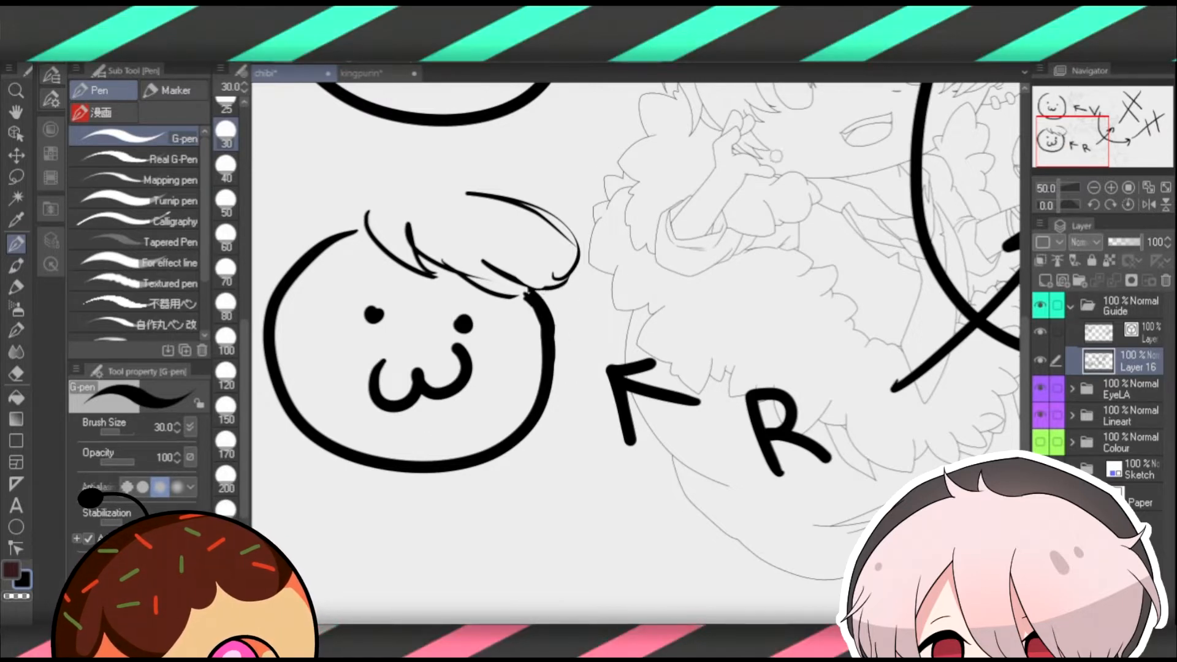
# Draw a tuft of hair over the upper face on the vector layer.
pyautogui.click(1147, 187)
pyautogui.click(1109, 335)
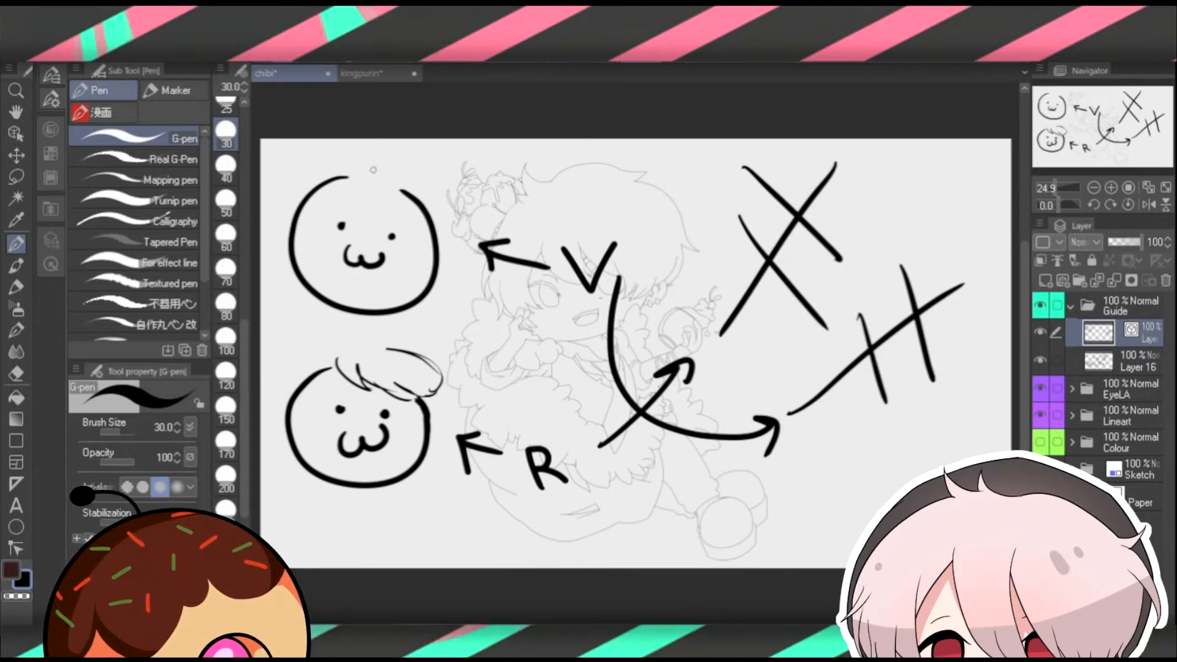
pyautogui.moveTo(375, 169)
pyautogui.mouseDown()
pyautogui.moveTo(419, 174)
pyautogui.moveTo(405, 169)
pyautogui.moveTo(449, 205)
pyautogui.moveTo(441, 239)
pyautogui.moveTo(384, 218)
pyautogui.mouseUp()
pyautogui.moveTo(356, 211); pyautogui.dragTo(366, 167)
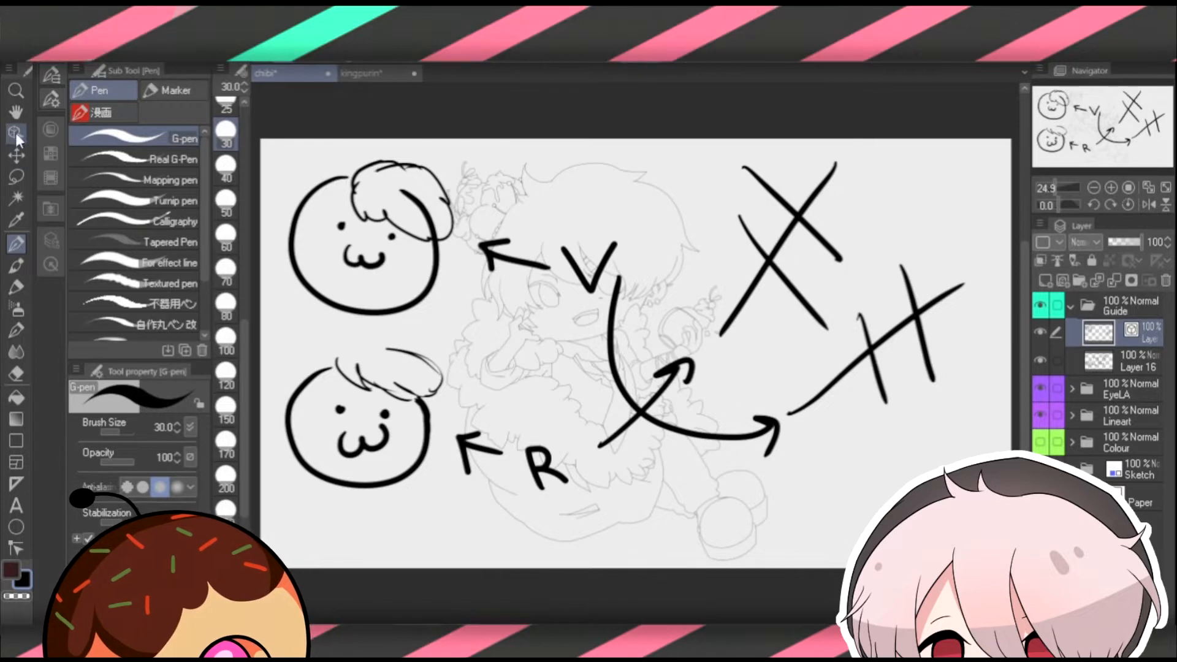
# Move the upper face's hair strokes up and left with the Object tool, and delete the short stroke inside the hair.
pyautogui.press('o')
pyautogui.click(443, 192)
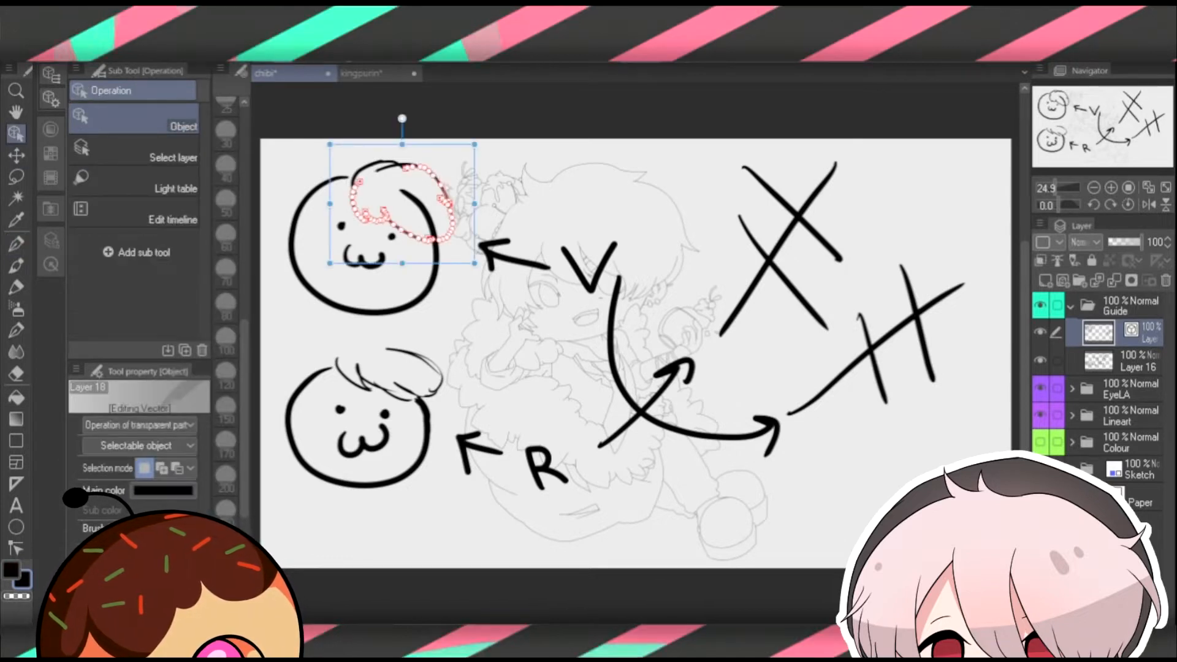
pyautogui.keyDown('shift'); pyautogui.click(387, 167); pyautogui.keyUp('shift')
pyautogui.keyDown('shift'); pyautogui.click(365, 166); pyautogui.keyUp('shift')
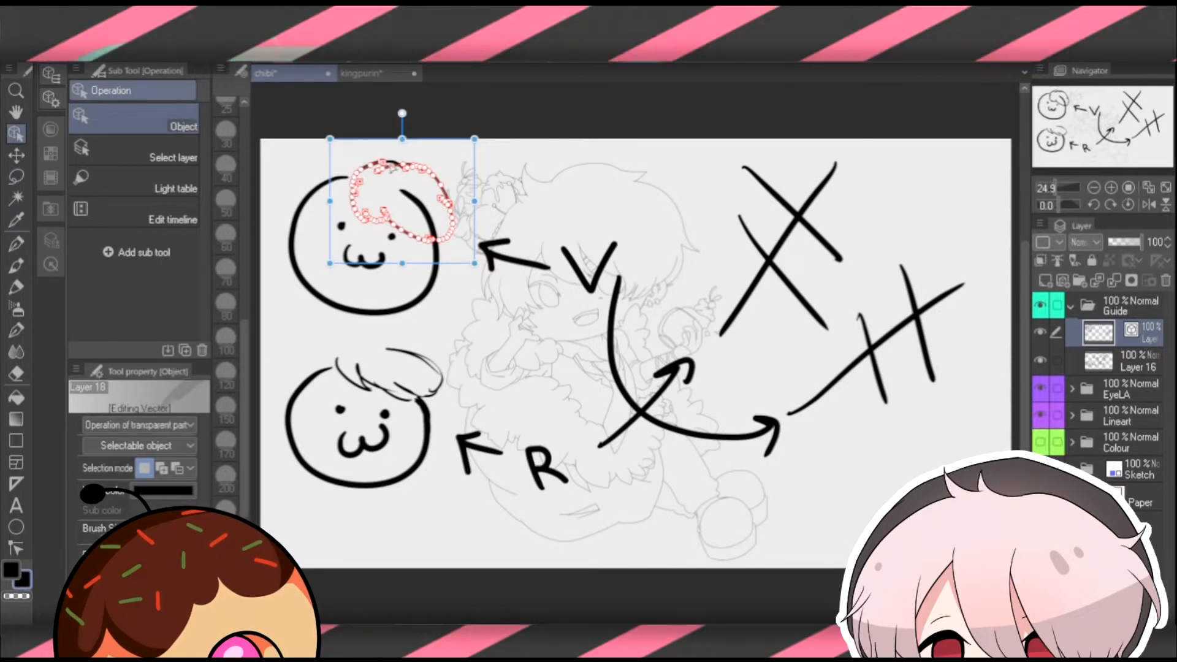
pyautogui.moveTo(433, 143); pyautogui.dragTo(414, 129)
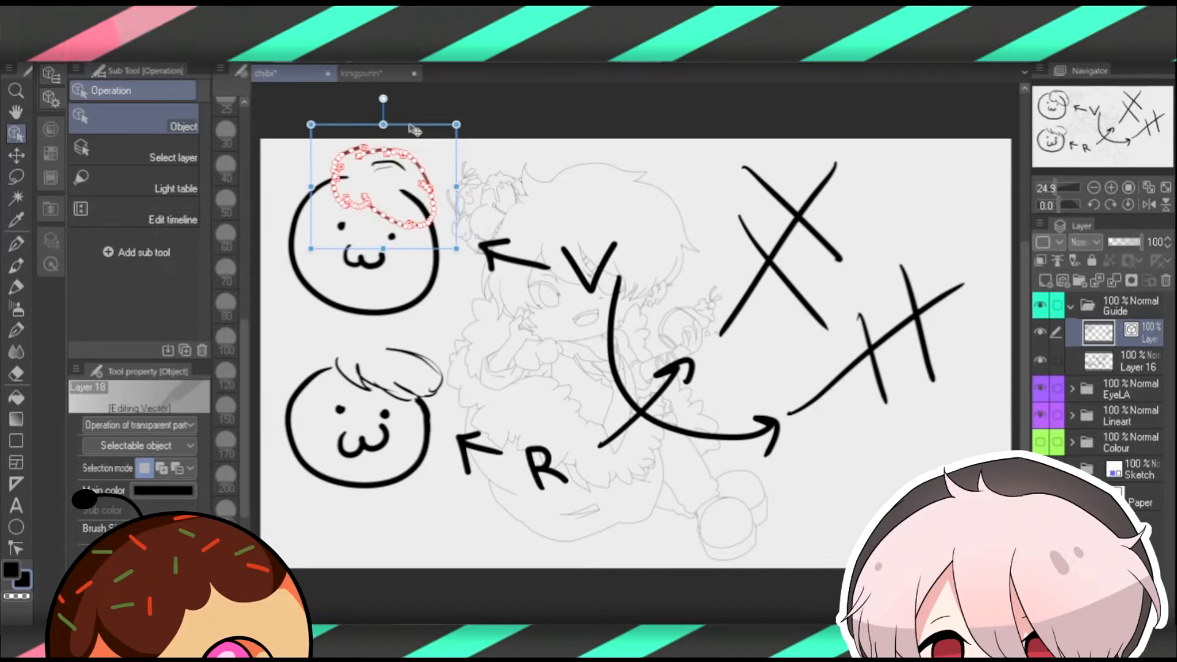
pyautogui.click(514, 239)
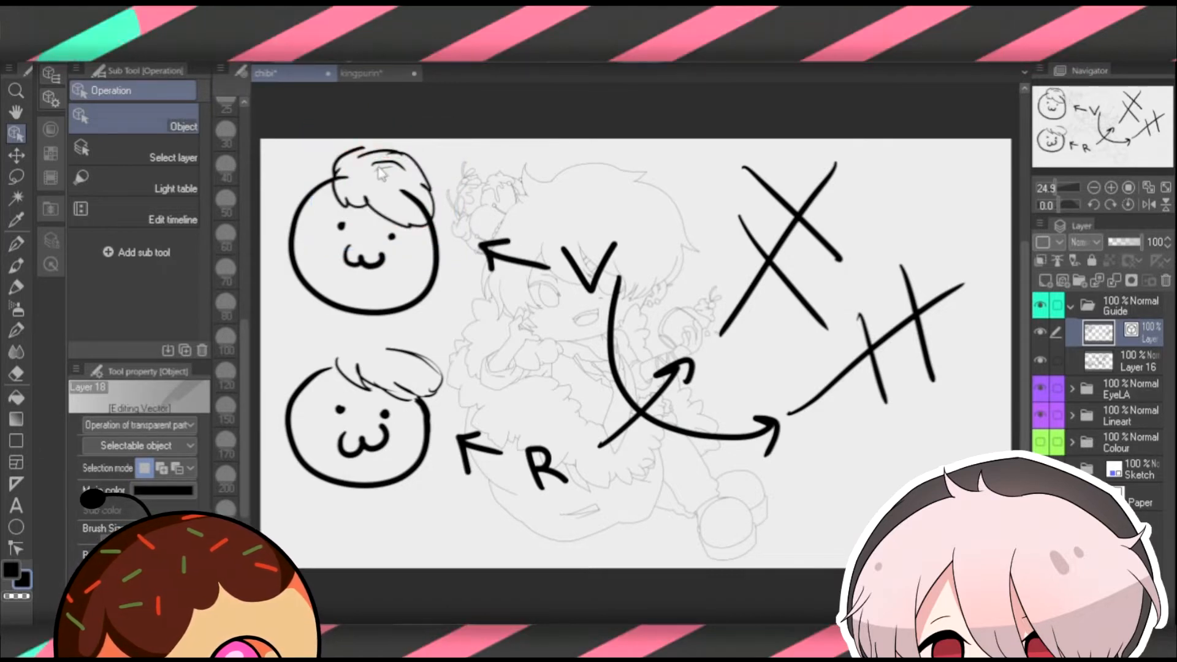
pyautogui.press('Delete')
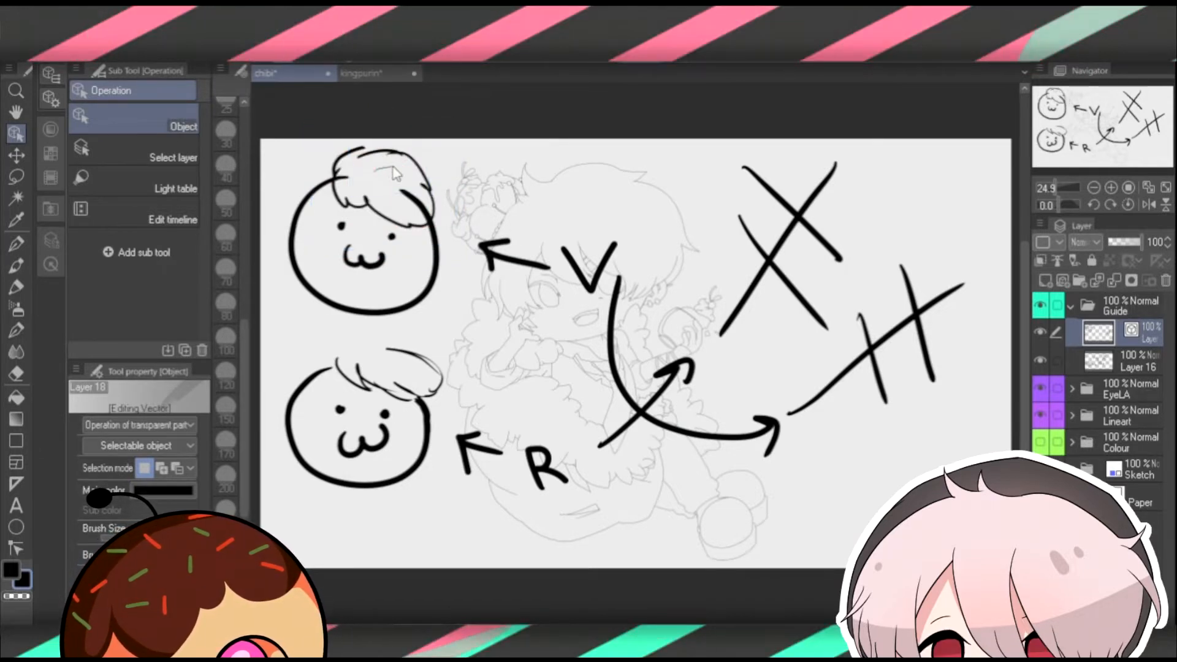
pyautogui.press('Delete')
# Select the upper face's hair strokes together as vector objects and shift them slightly left on the head.
pyautogui.click(430, 215)
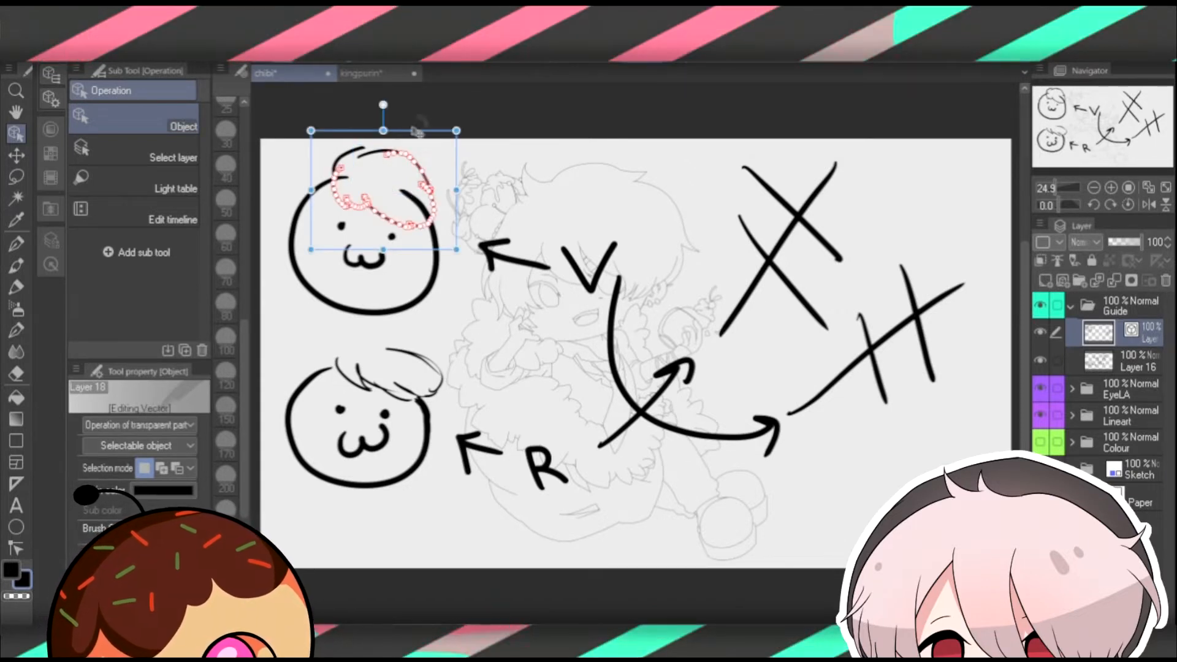
pyautogui.click(1111, 187)
pyautogui.click(1112, 187)
pyautogui.click(1111, 187)
pyautogui.moveTo(1068, 110); pyautogui.dragTo(1063, 101)
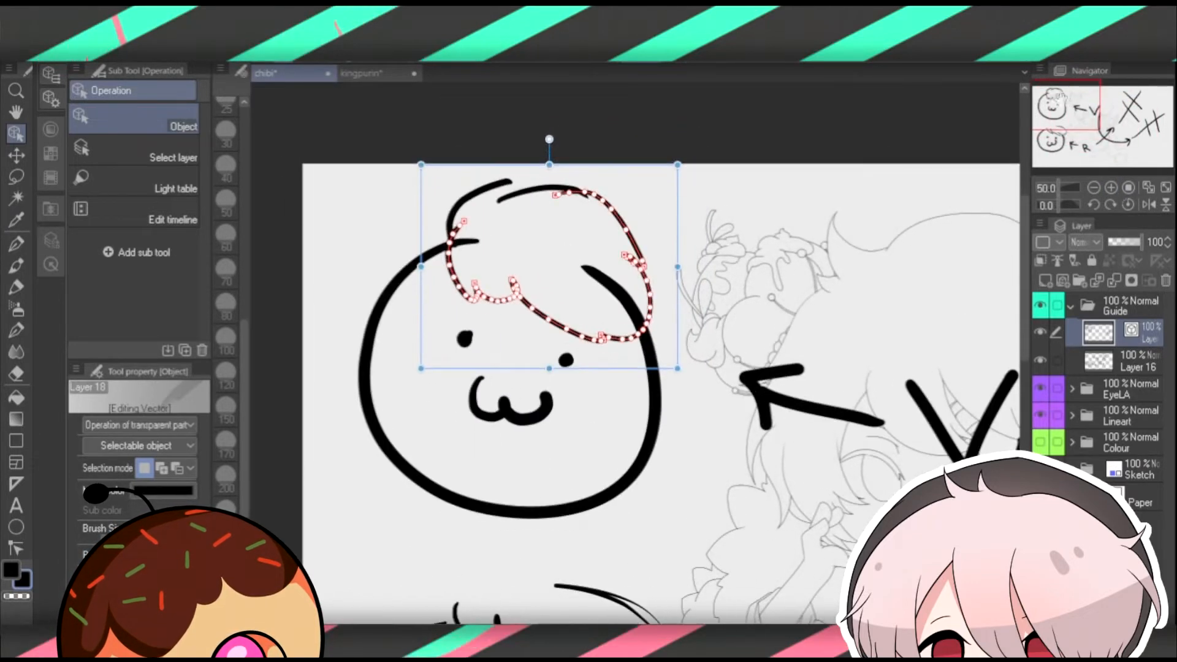
pyautogui.keyDown('shift'); pyautogui.click(520, 201); pyautogui.keyUp('shift')
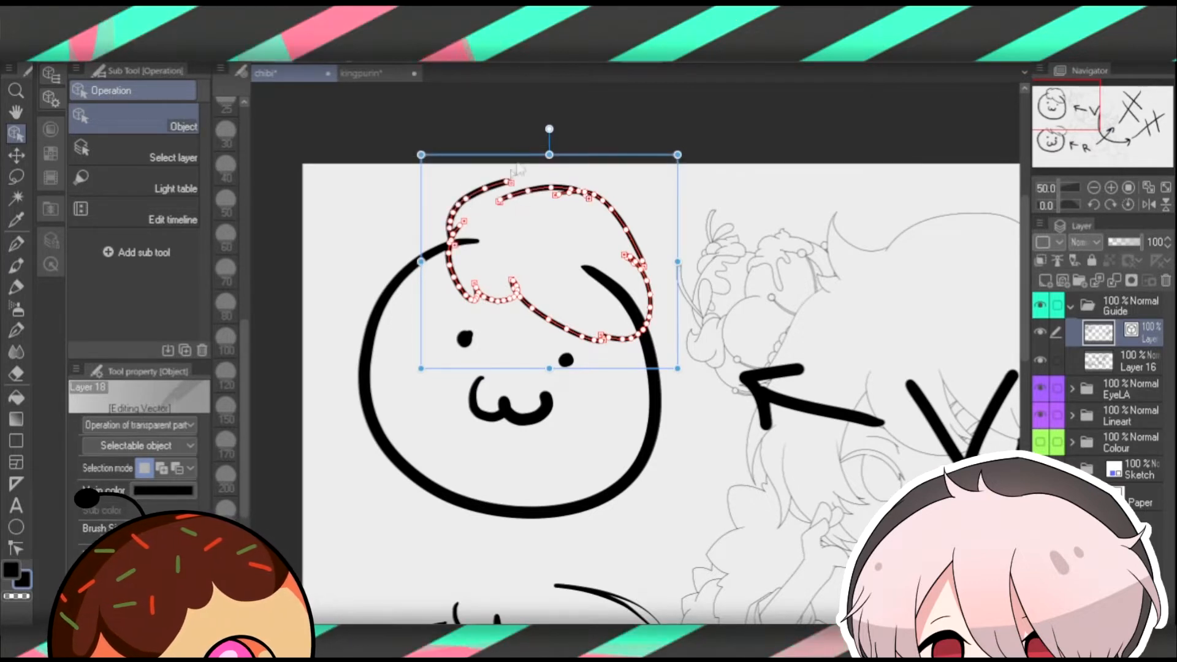
pyautogui.moveTo(471, 202)
pyautogui.mouseDown()
pyautogui.moveTo(607, 211)
pyautogui.moveTo(518, 166)
pyautogui.mouseUp()
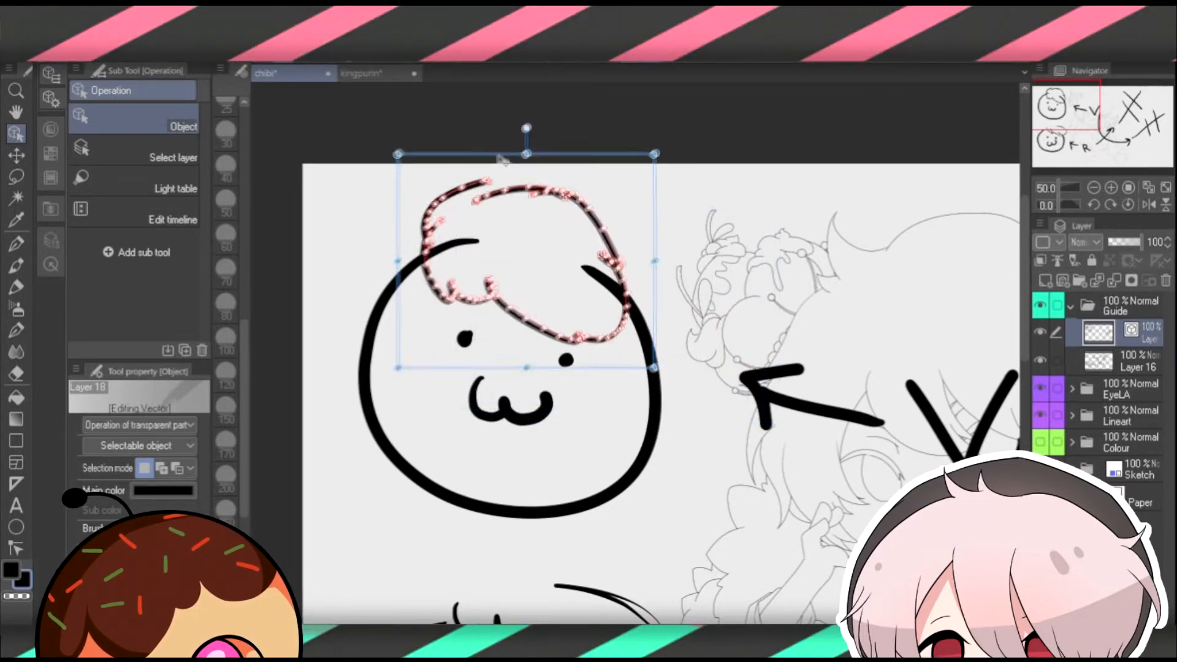
# Shift the upper face's large front hair stroke right and slightly up with the Object tool, and deselect it.
pyautogui.click(598, 224)
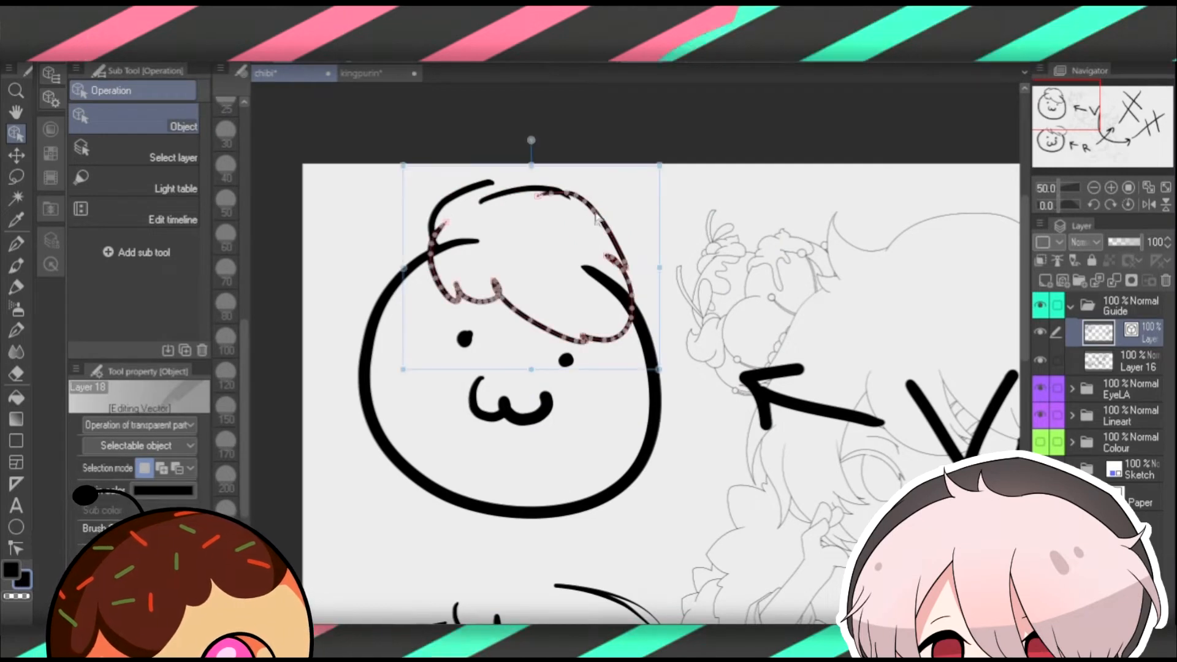
pyautogui.click(598, 224)
pyautogui.moveTo(598, 223)
pyautogui.mouseDown()
pyautogui.moveTo(627, 261)
pyautogui.moveTo(613, 203)
pyautogui.moveTo(619, 233)
pyautogui.moveTo(629, 175)
pyautogui.mouseUp()
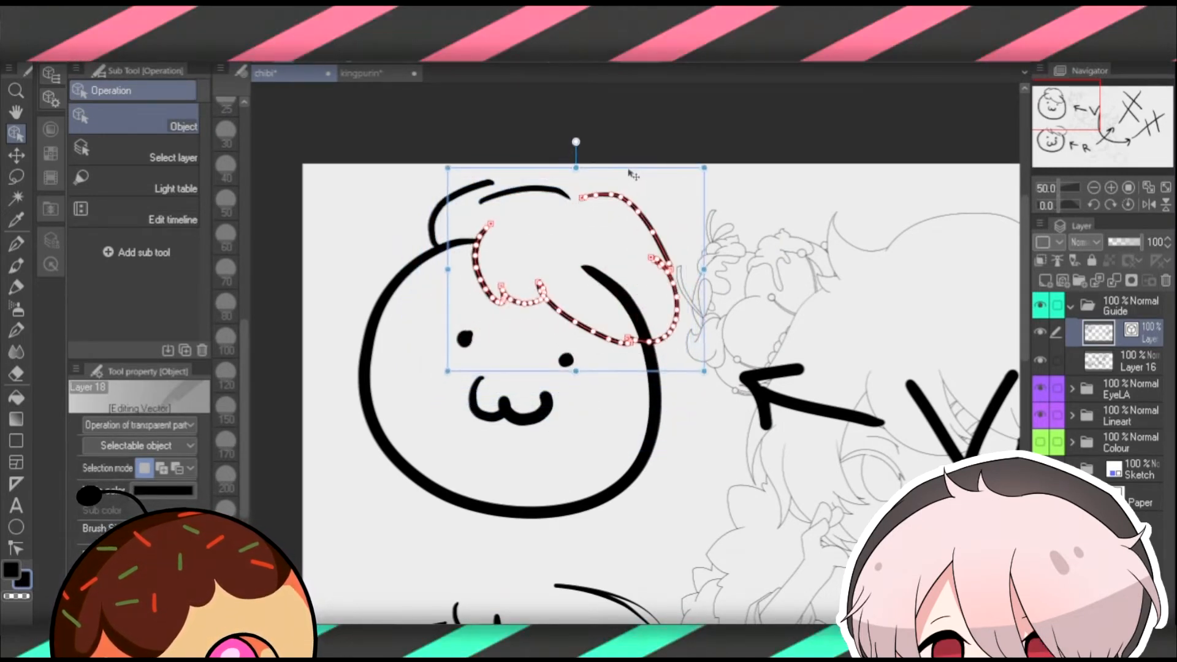
pyautogui.moveTo(713, 195)
pyautogui.mouseDown()
pyautogui.moveTo(633, 187)
pyautogui.moveTo(623, 155)
pyautogui.mouseUp()
pyautogui.click(805, 229)
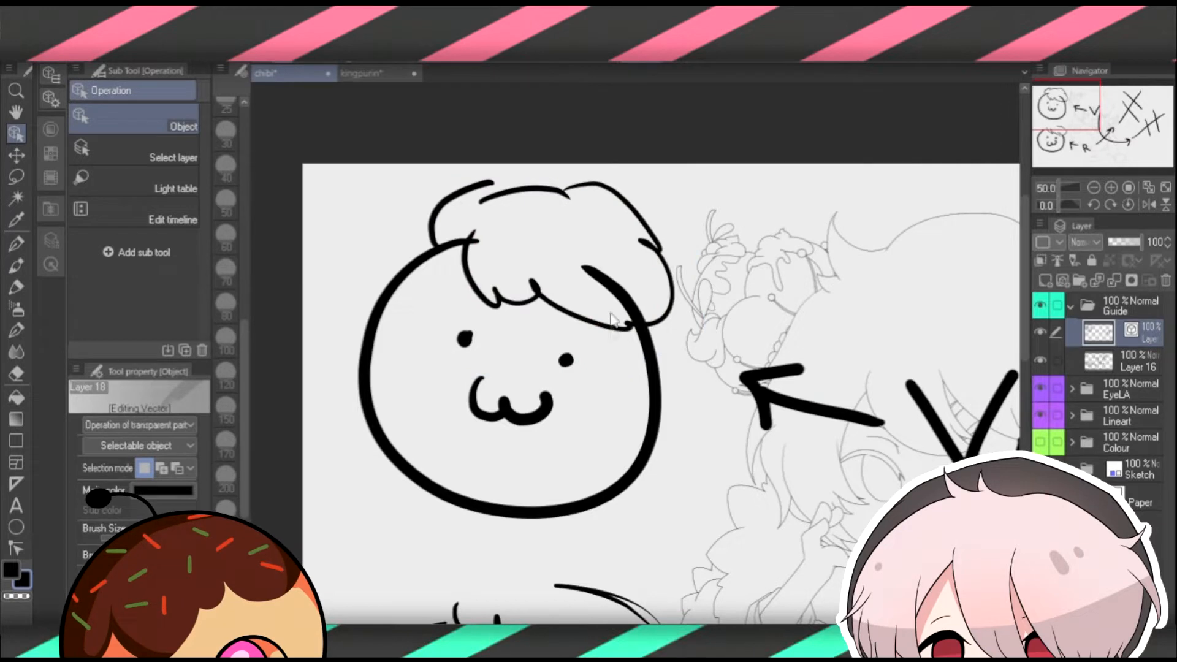
# Erase the piece of the upper face's head outline that runs inside the hair, using the Vector eraser.
pyautogui.click(637, 324)
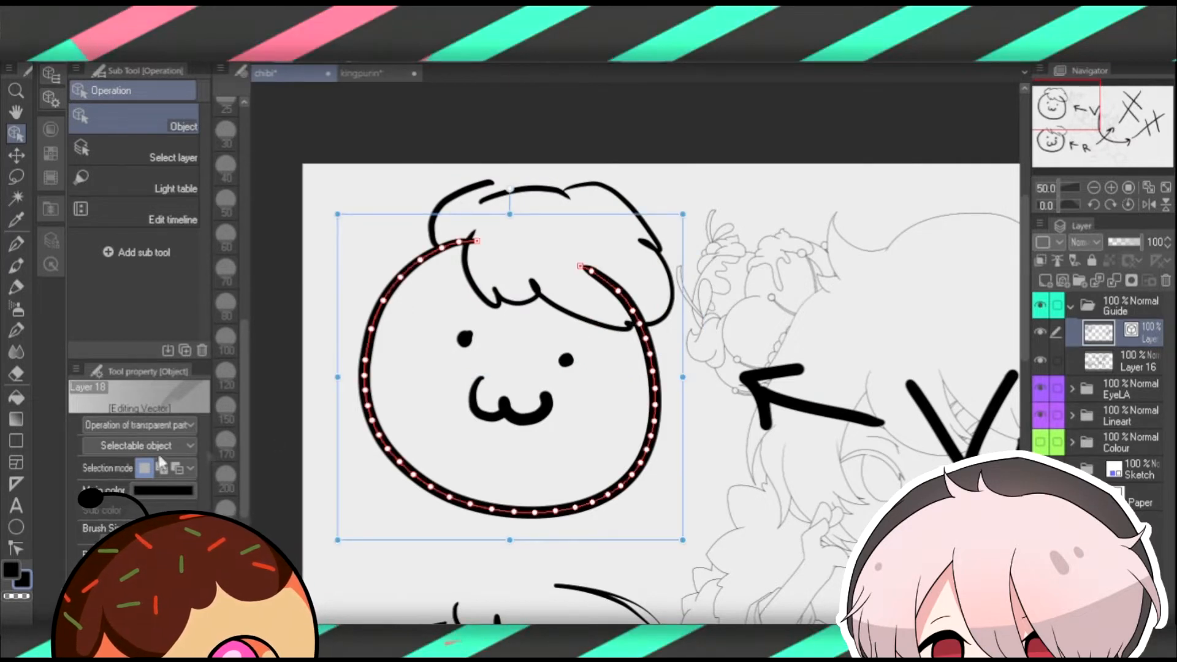
pyautogui.click(11, 373)
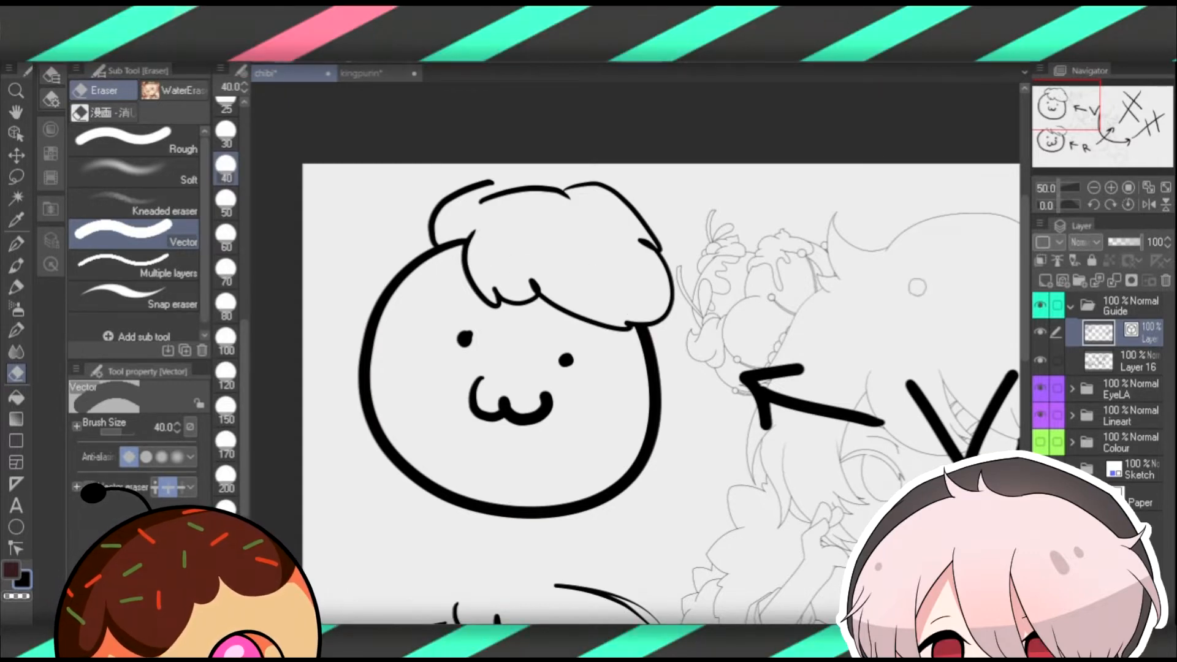
# Move all the drawings on raster Layer 16 slightly up and left with the Object tool.
pyautogui.click(1148, 189)
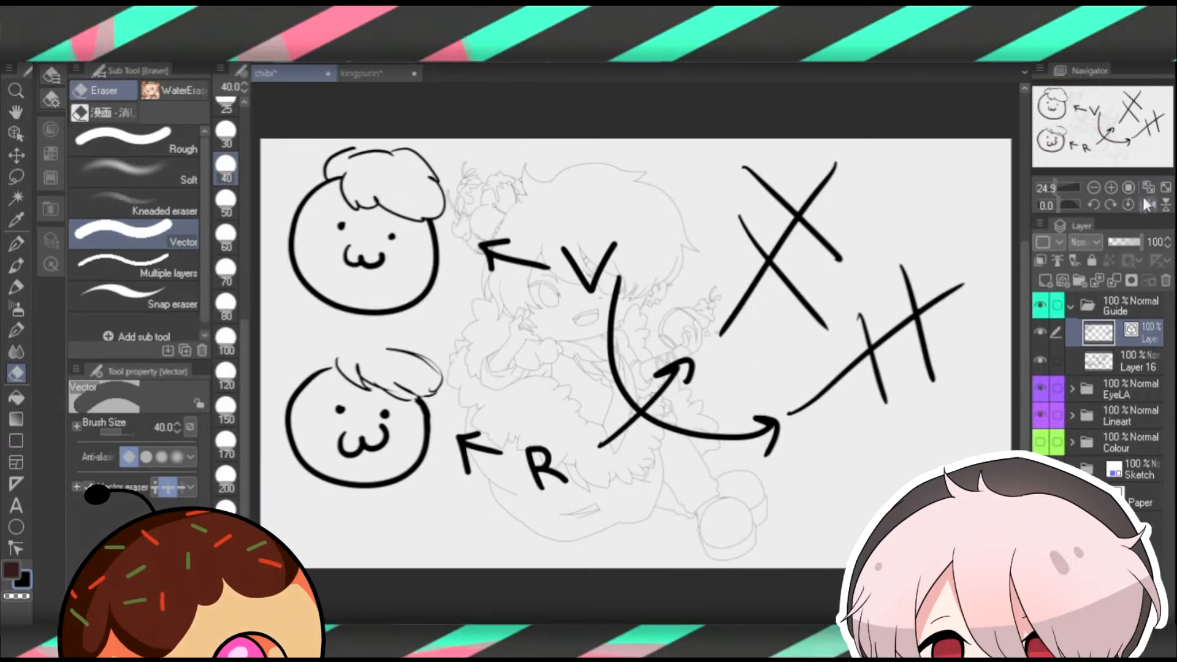
pyautogui.click(1111, 188)
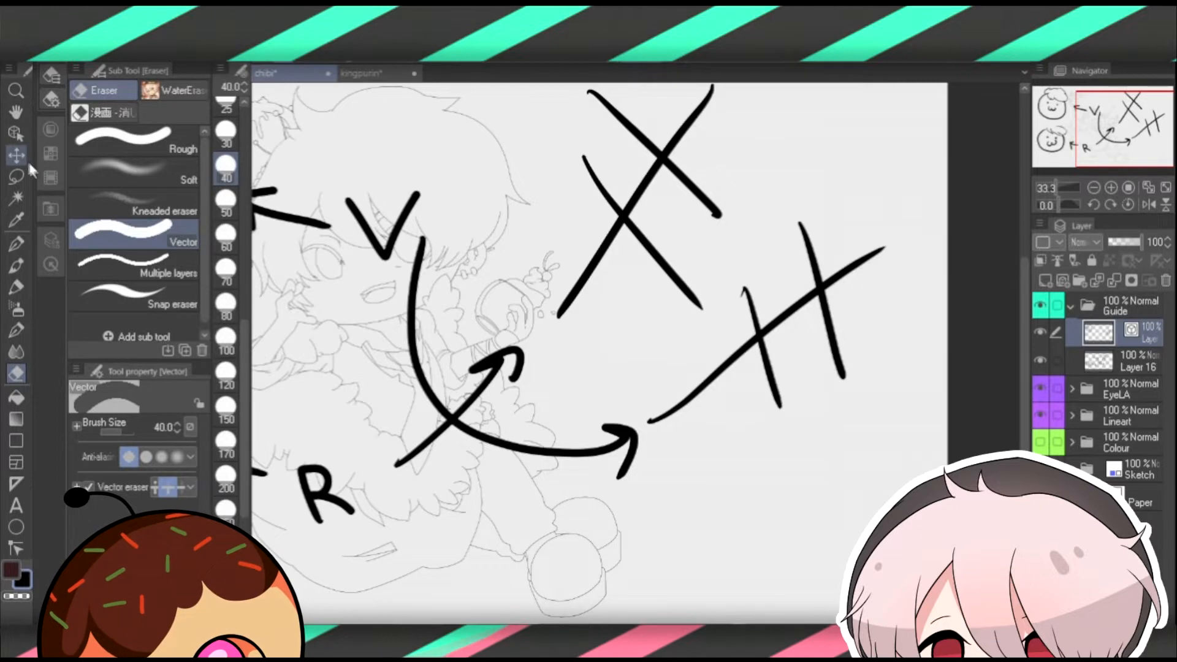
pyautogui.click(21, 132)
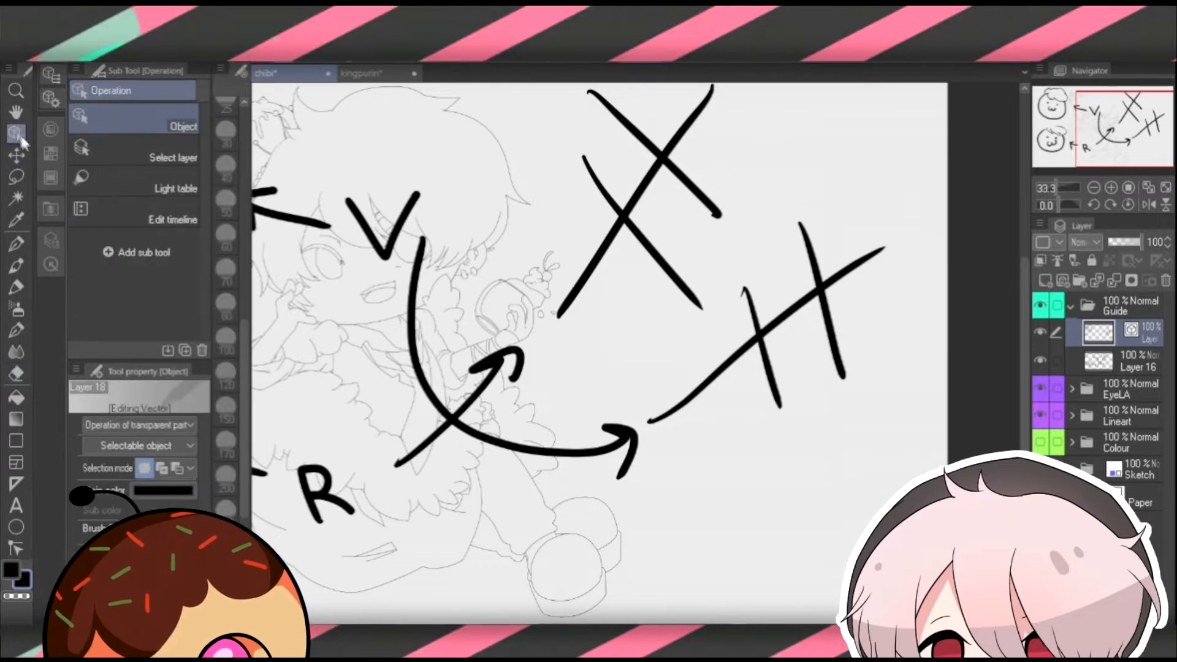
pyautogui.click(657, 182)
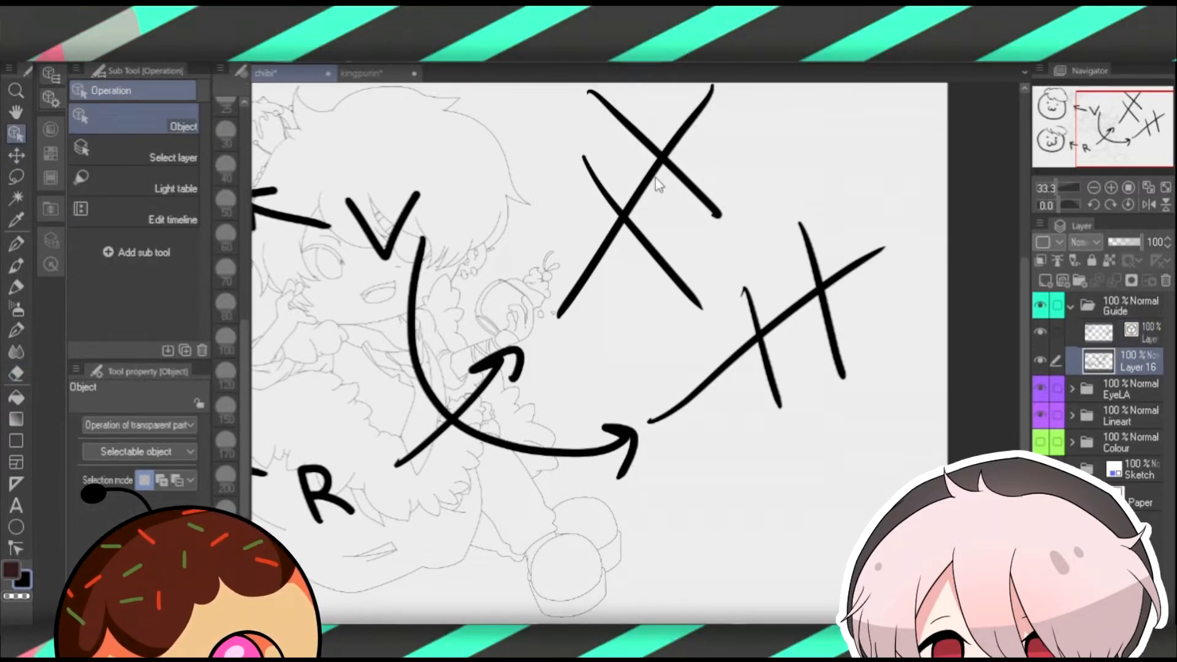
pyautogui.moveTo(654, 179); pyautogui.dragTo(638, 186)
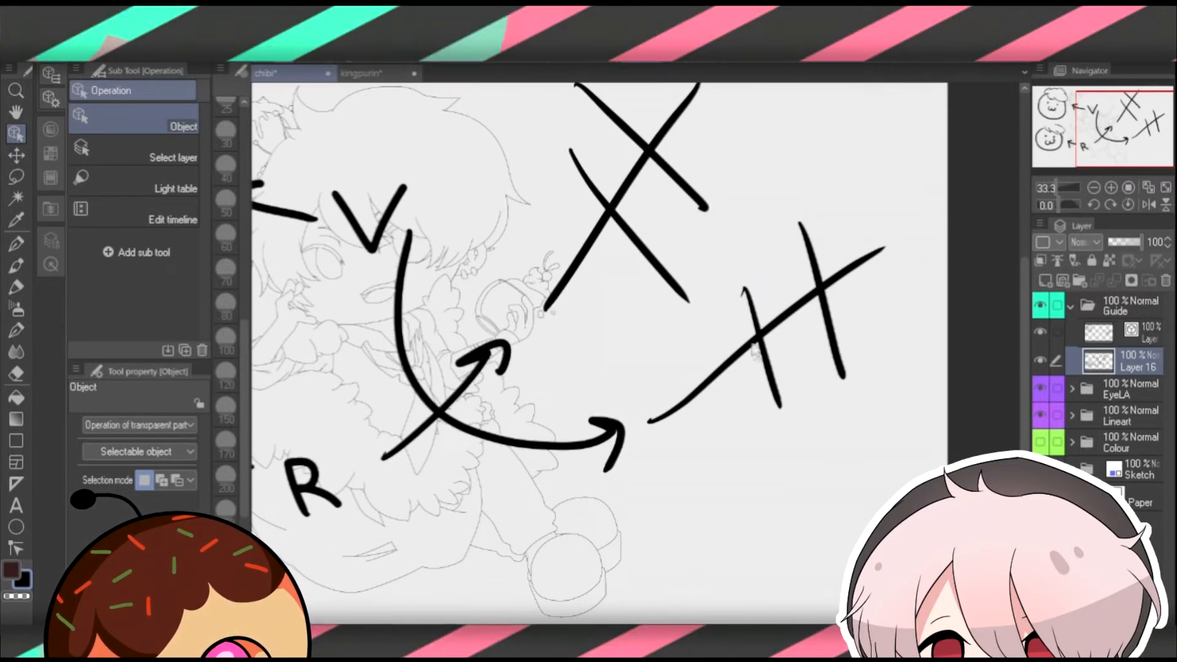
# Try bending the lower end of the vector cross's long diagonal by moving a control point, and undo the change.
pyautogui.click(798, 313)
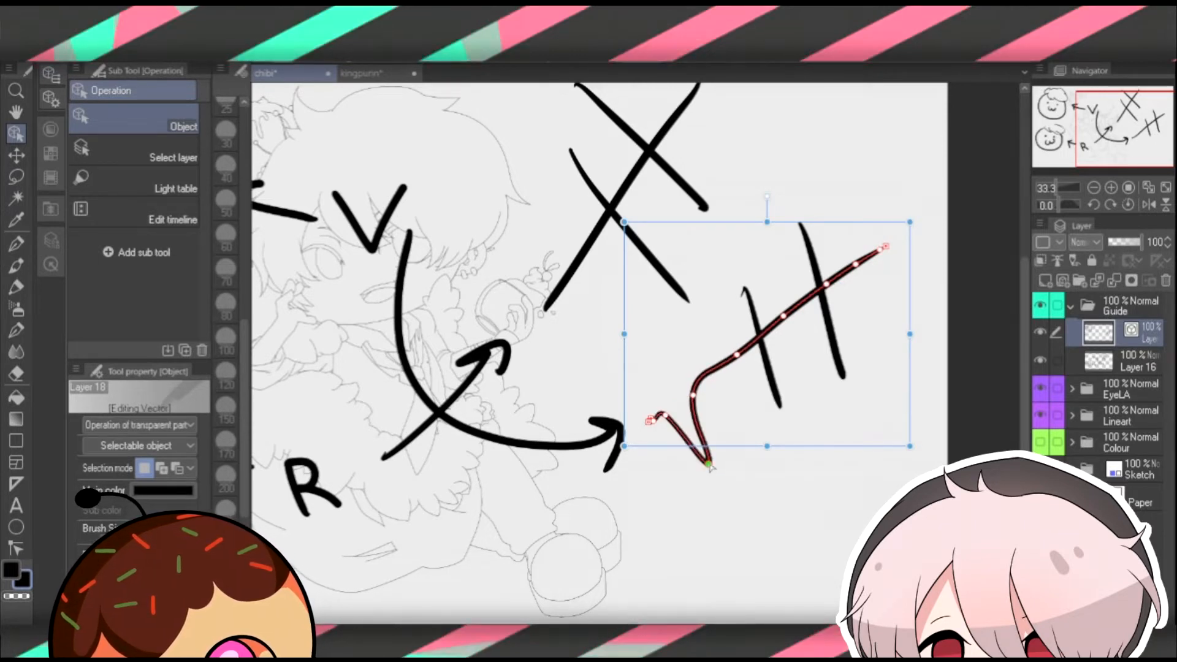
pyautogui.hotkey('ctrl', 'z')
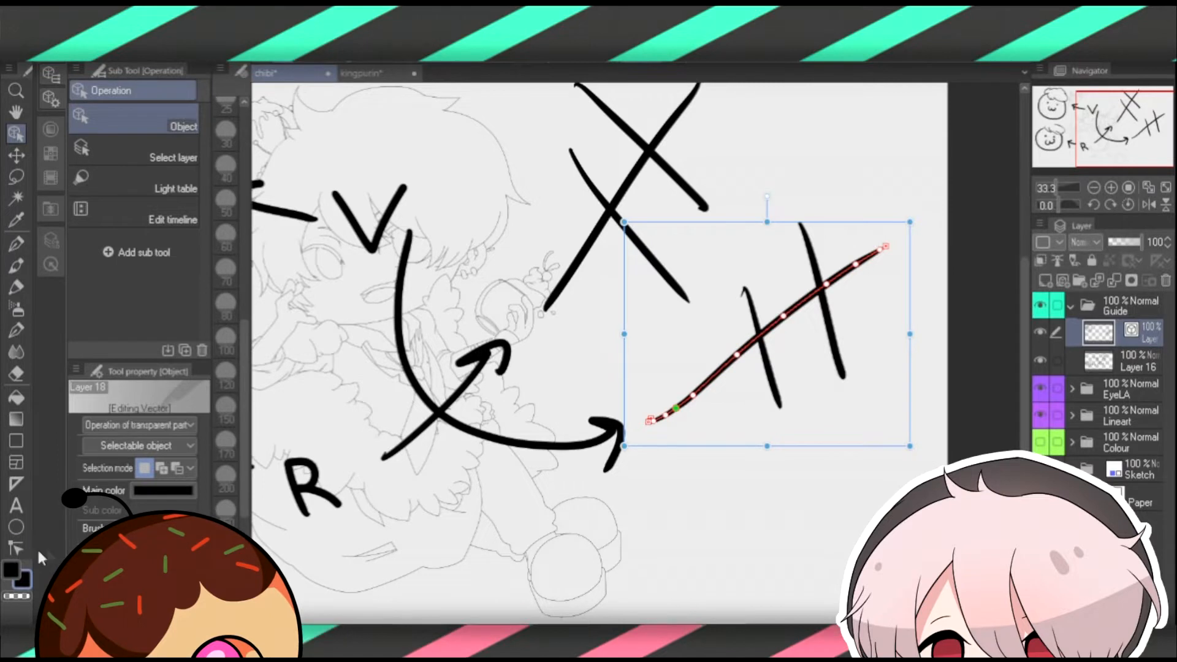
# Shorten the vector cross's long diagonal at its lower end and its first crossing line at its upper end by deleting control points.
pyautogui.press('y')
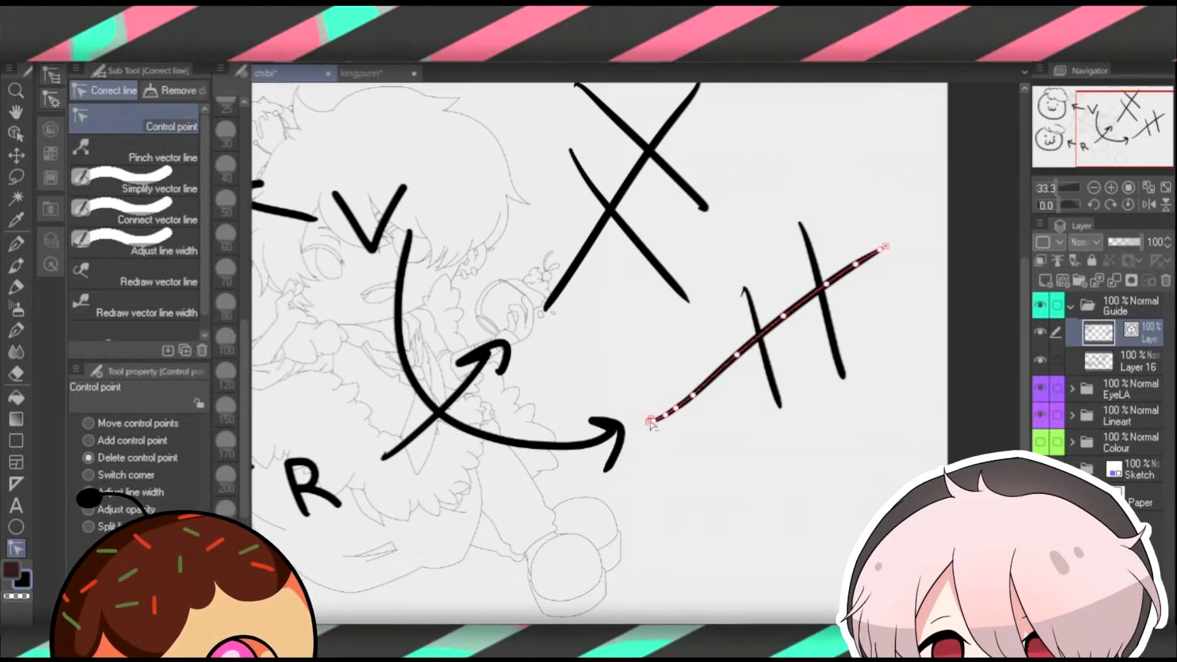
pyautogui.click(650, 423)
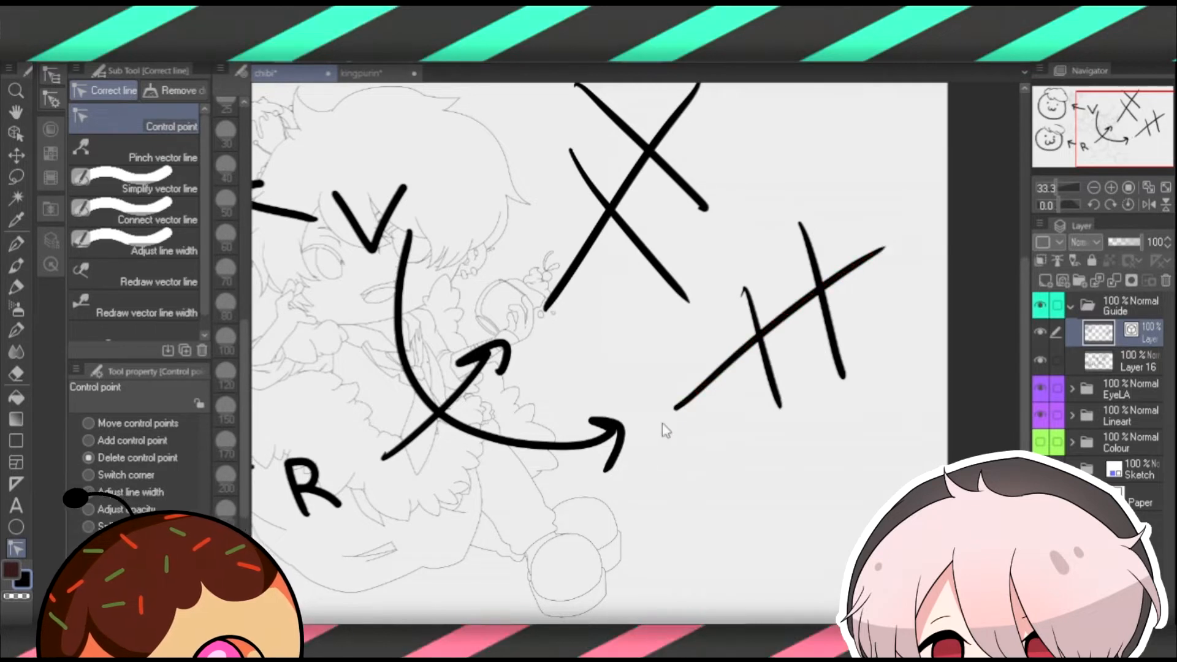
pyautogui.click(744, 288)
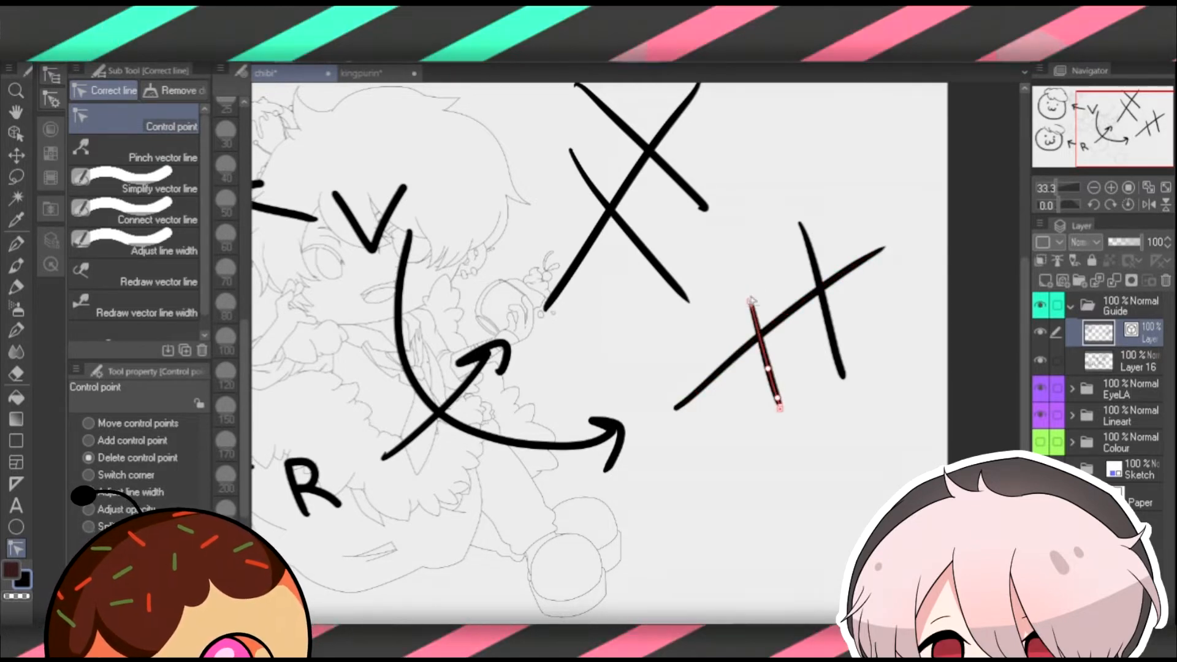
# Trim one crossing line above and the other below the vector diagonal, up to the intersections, with the Vector eraser.
pyautogui.click(16, 373)
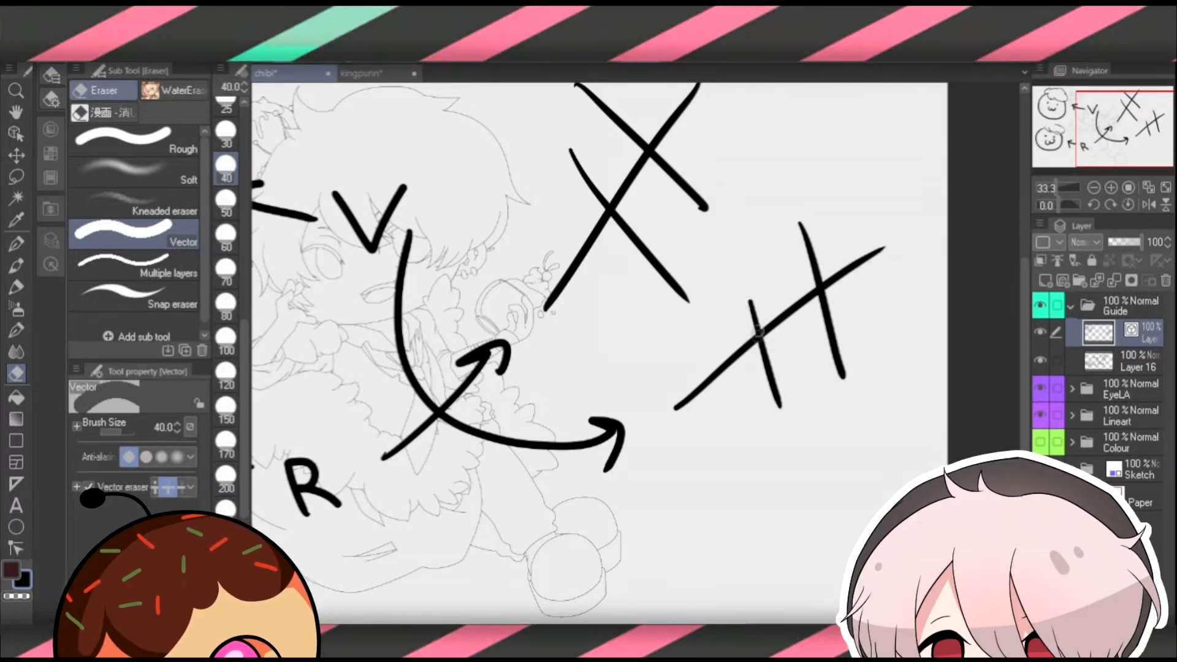
pyautogui.click(830, 331)
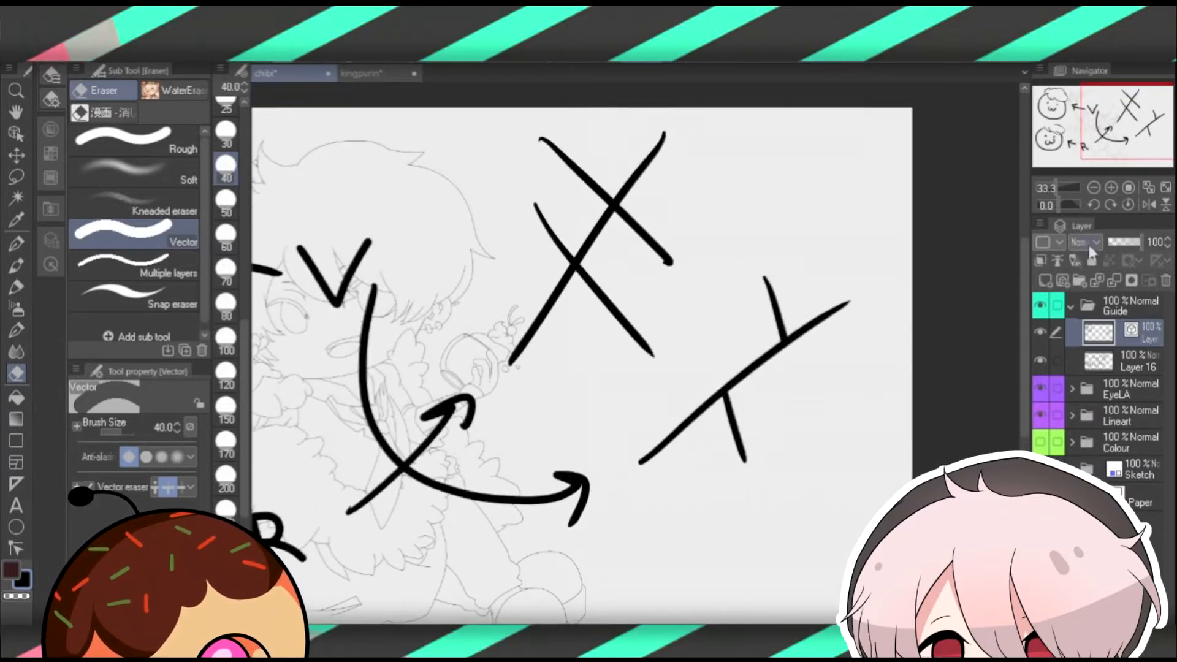
pyautogui.click(1111, 188)
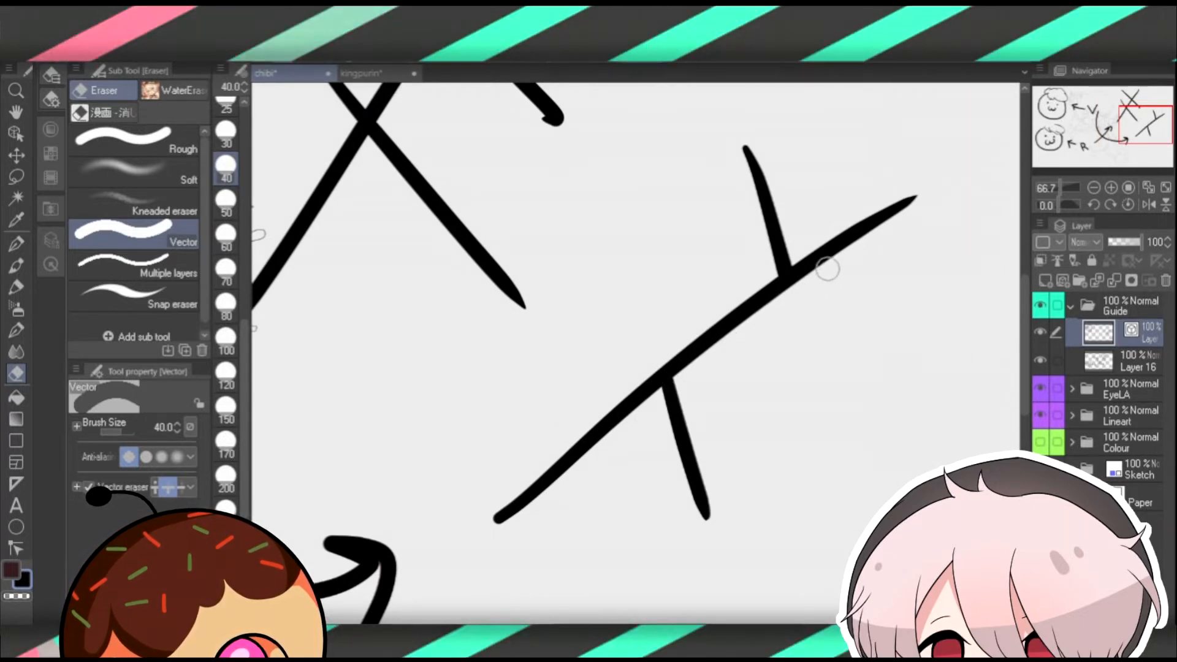
# Erase one end of each crossing line back to the diagonal on raster Layer 16 with the Rough eraser.
pyautogui.moveTo(686, 336)
pyautogui.mouseDown()
pyautogui.moveTo(779, 379)
pyautogui.moveTo(812, 526)
pyautogui.mouseUp()
pyautogui.moveTo(796, 588); pyautogui.dragTo(796, 610)
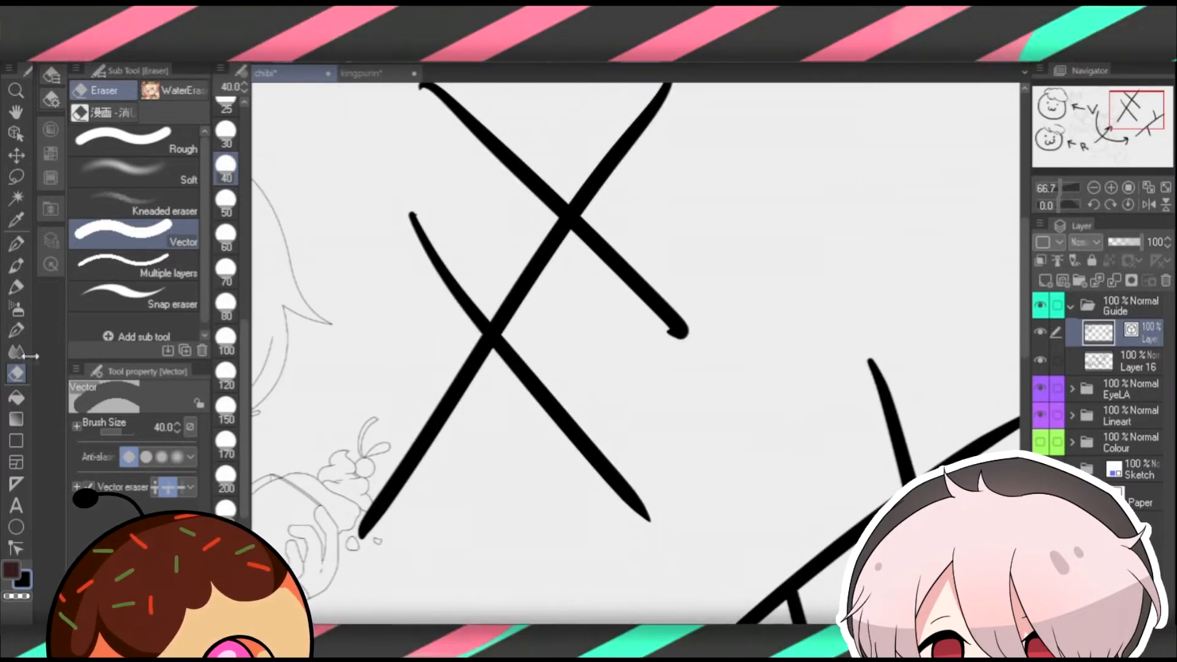
pyautogui.click(167, 158)
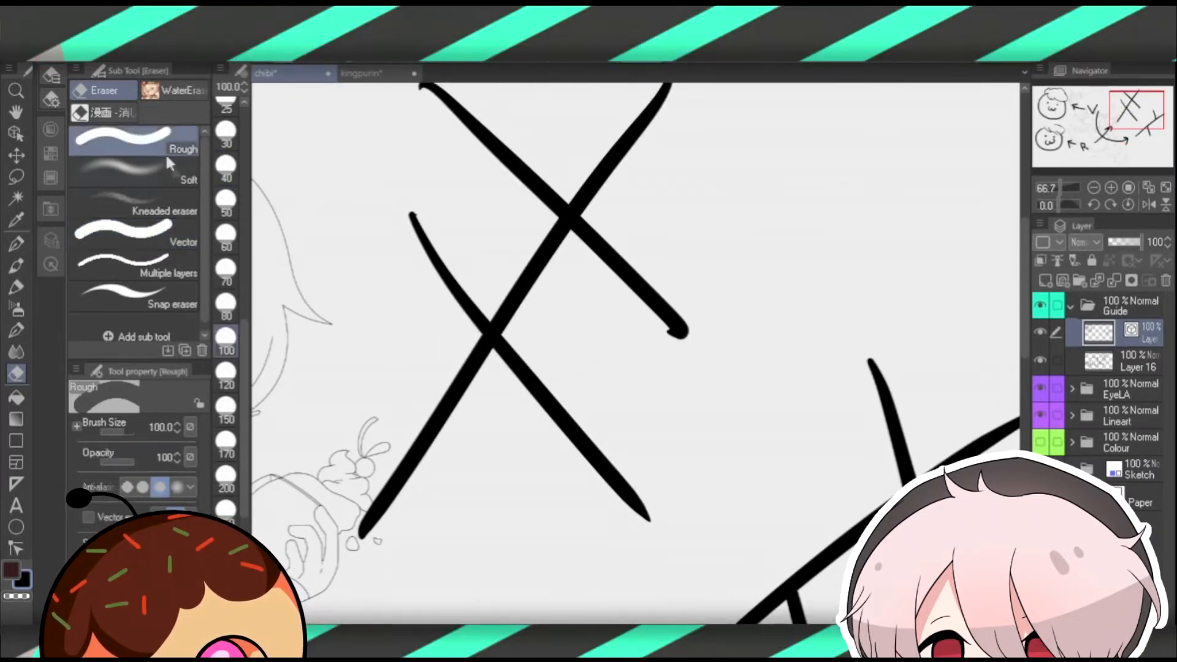
pyautogui.click(1104, 361)
pyautogui.click(411, 231)
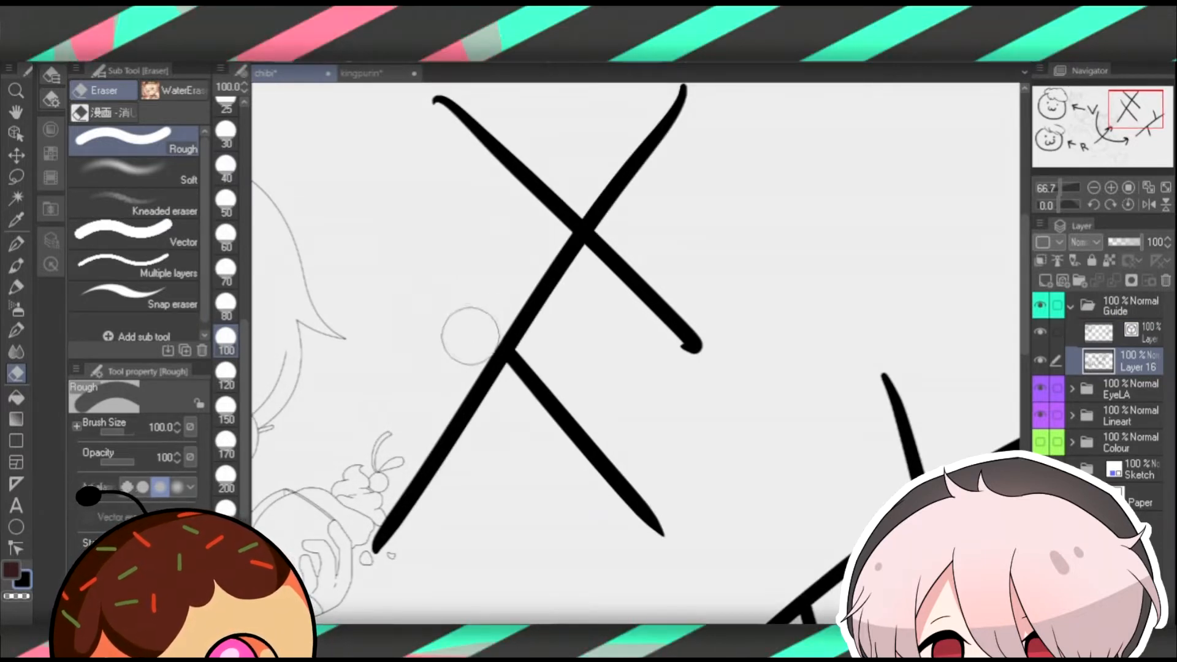
# Mark the erased edges at both raster line junctions with short curved G-pen strokes on Layer 16.
pyautogui.scroll(3, 800, 408)
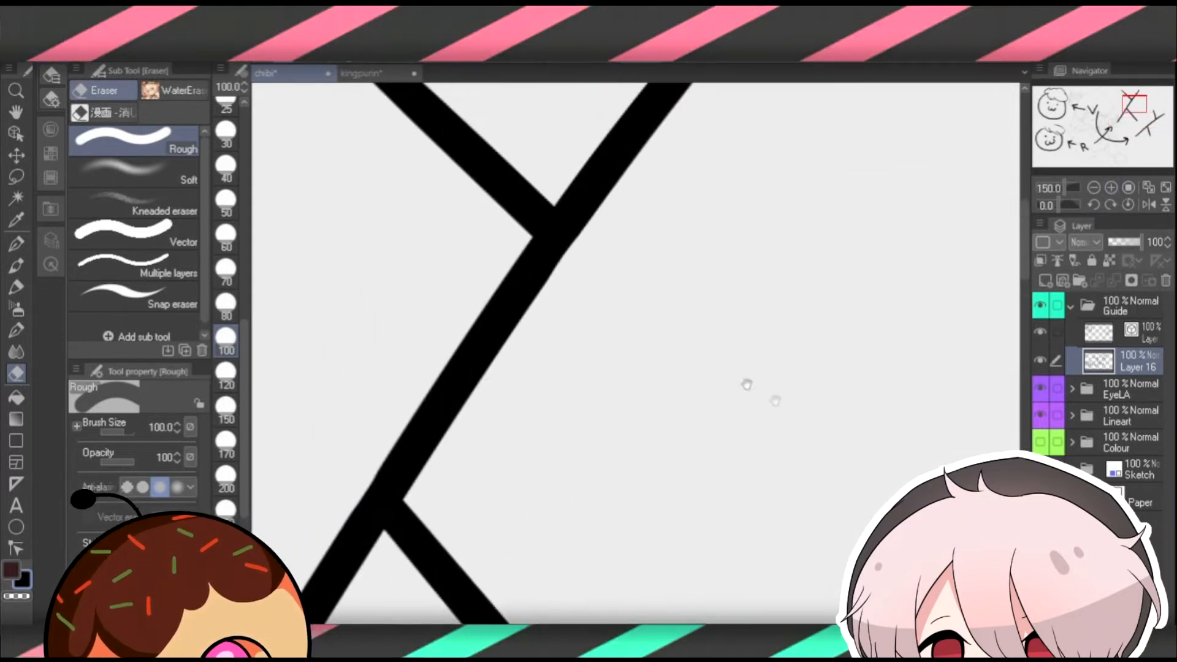
pyautogui.click(16, 243)
pyautogui.moveTo(388, 499); pyautogui.dragTo(564, 231)
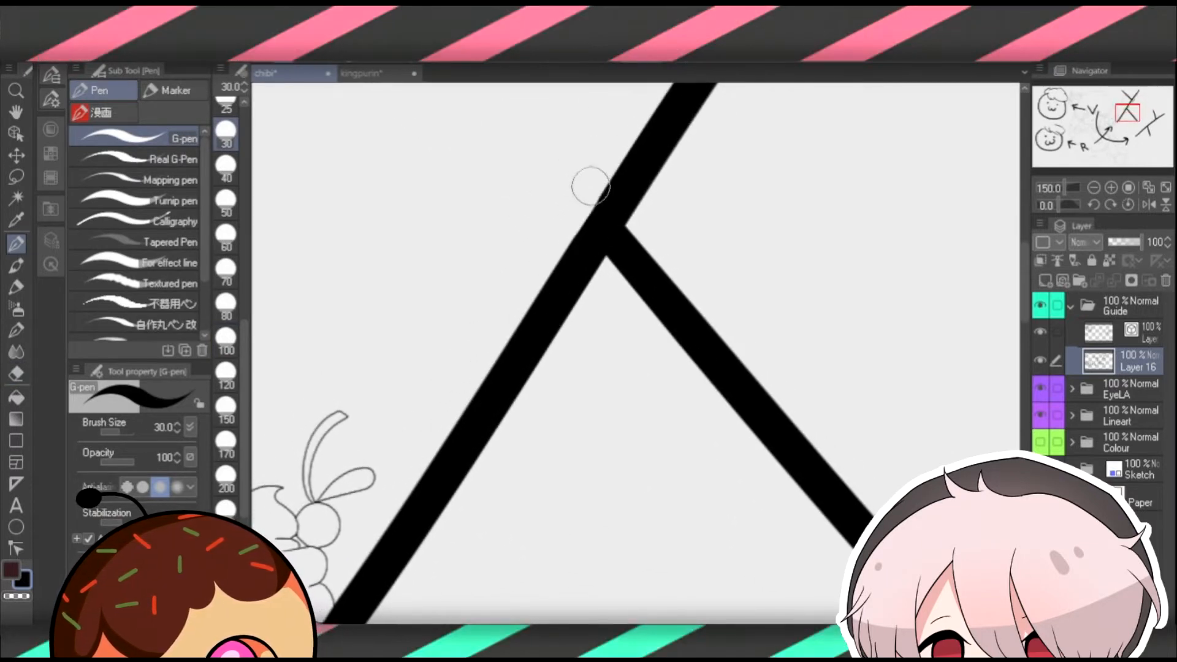
pyautogui.moveTo(595, 159); pyautogui.dragTo(551, 239)
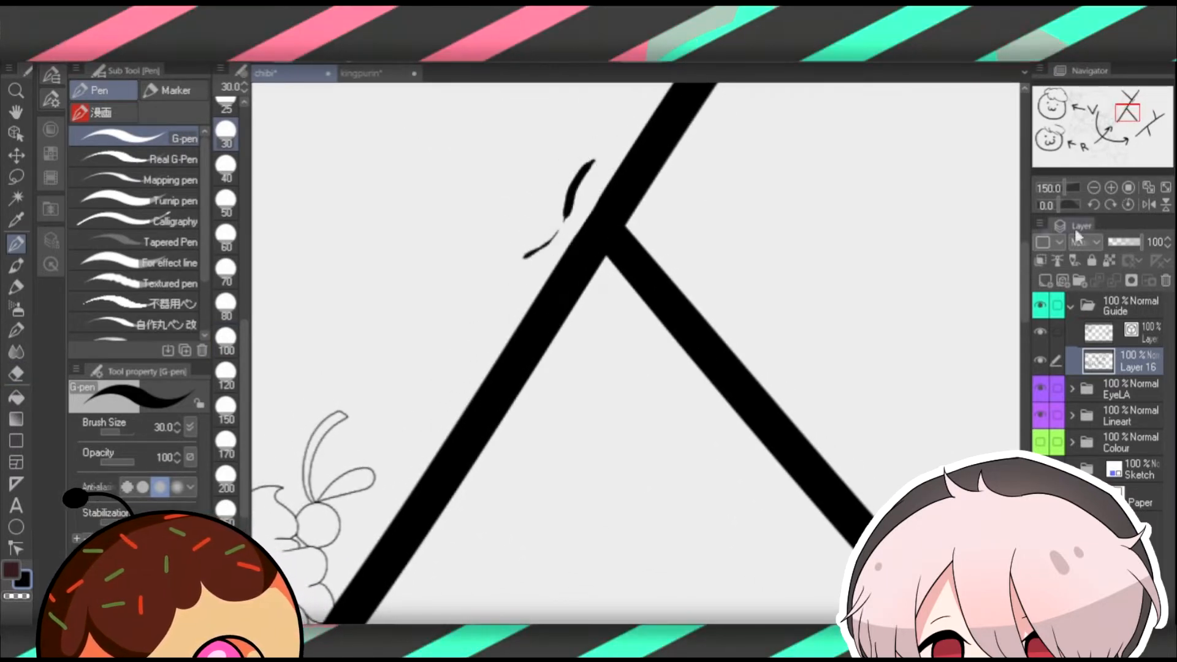
# Erase the curled tip of the raster cross's upper-left line end with the Rough eraser at size 25.
pyautogui.click(1057, 187)
pyautogui.click(1110, 186)
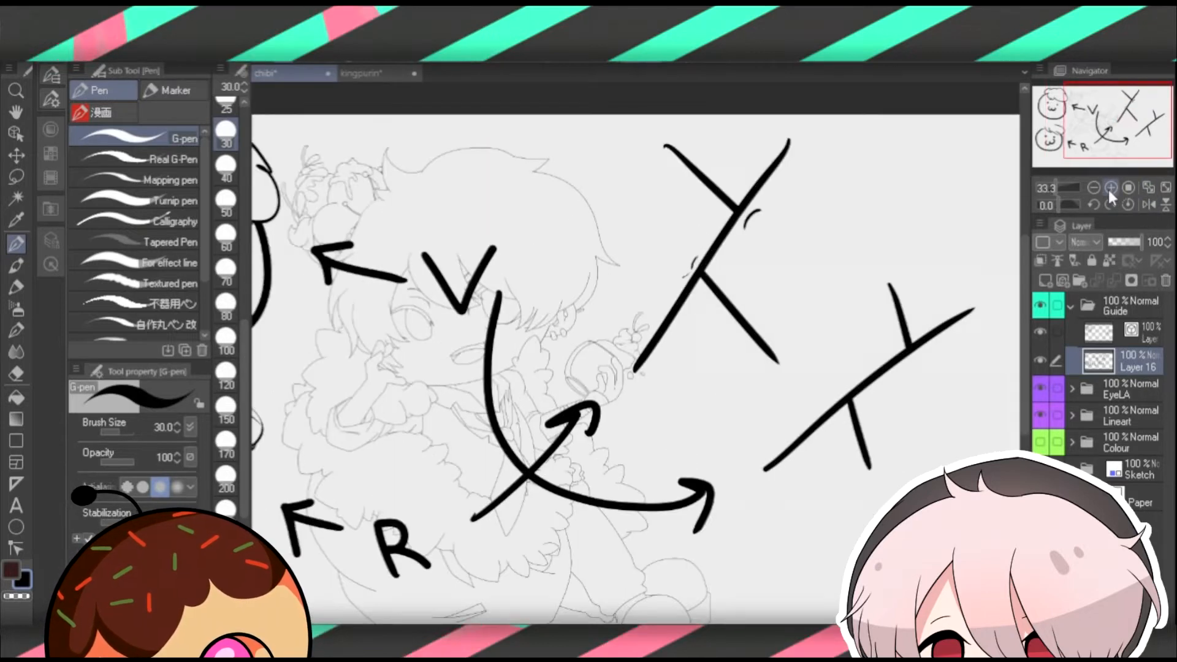
pyautogui.click(1110, 186)
pyautogui.click(1110, 187)
pyautogui.moveTo(809, 161); pyautogui.dragTo(766, 532)
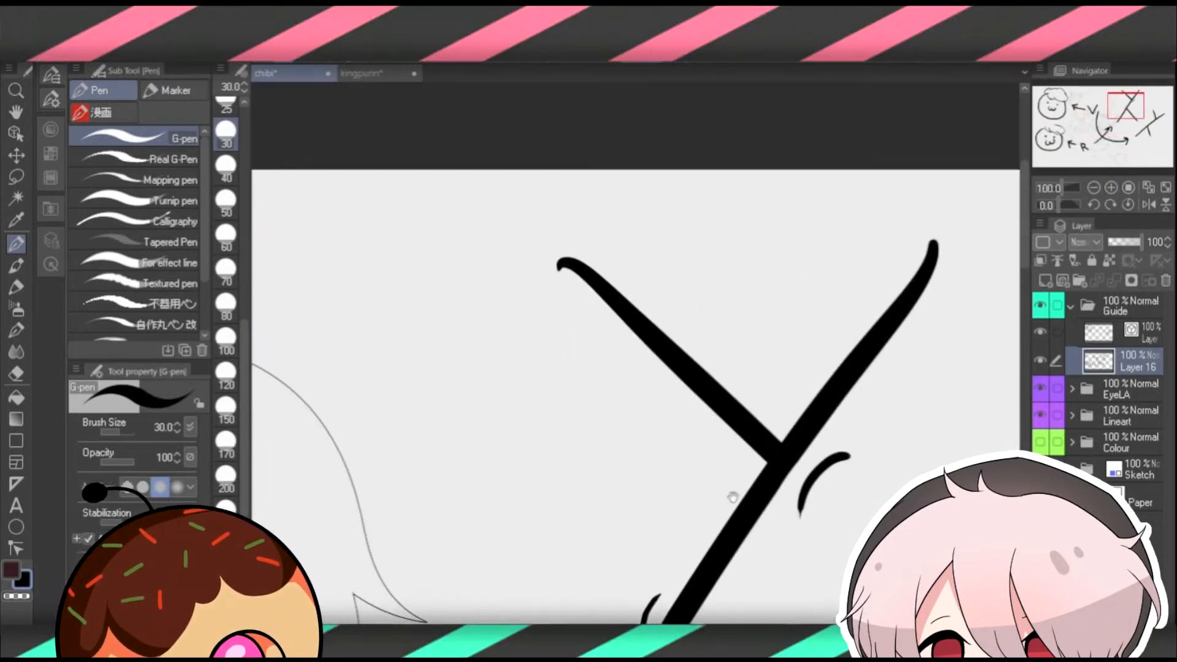
pyautogui.press('e')
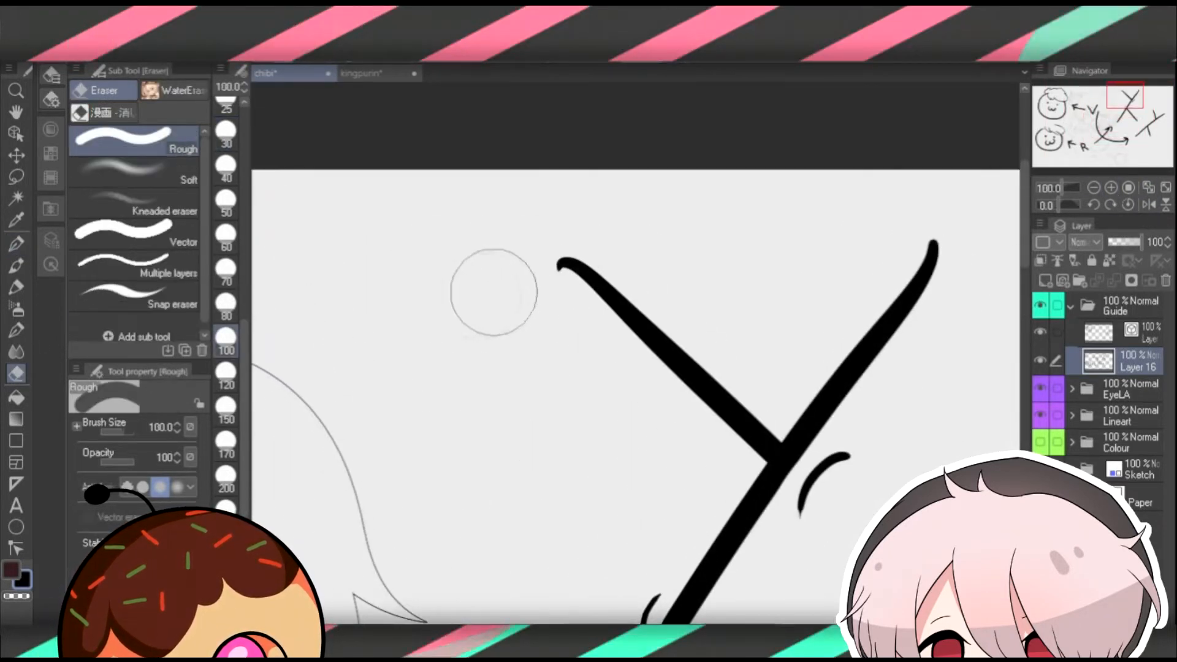
pyautogui.click(226, 108)
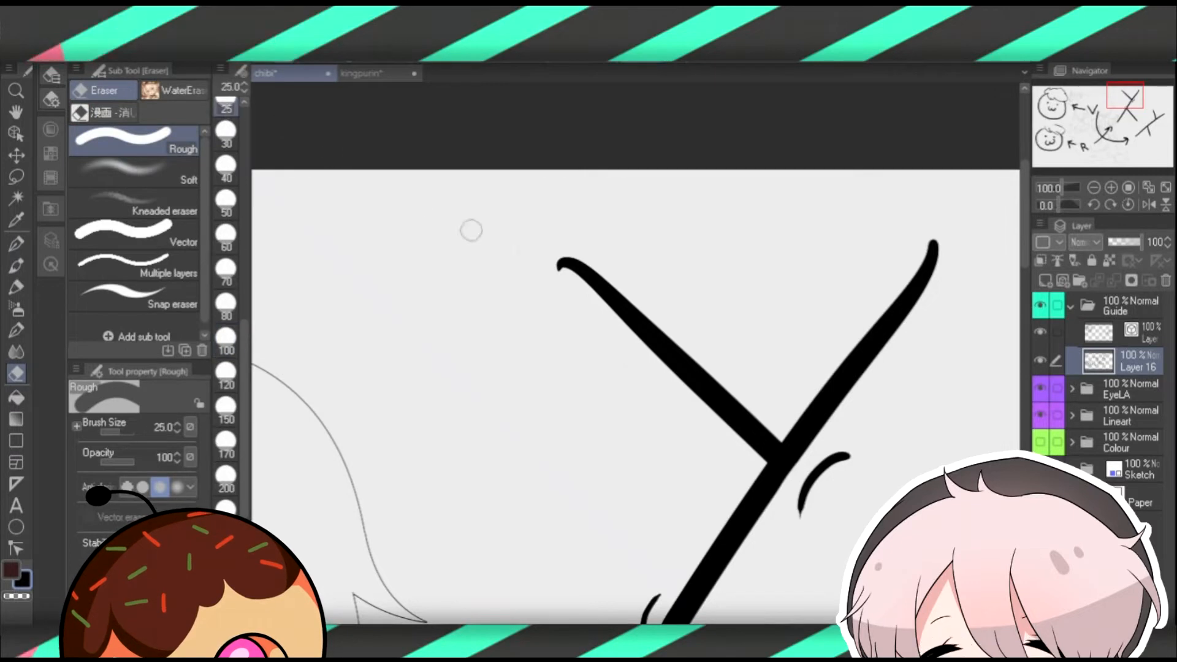
pyautogui.click(562, 268)
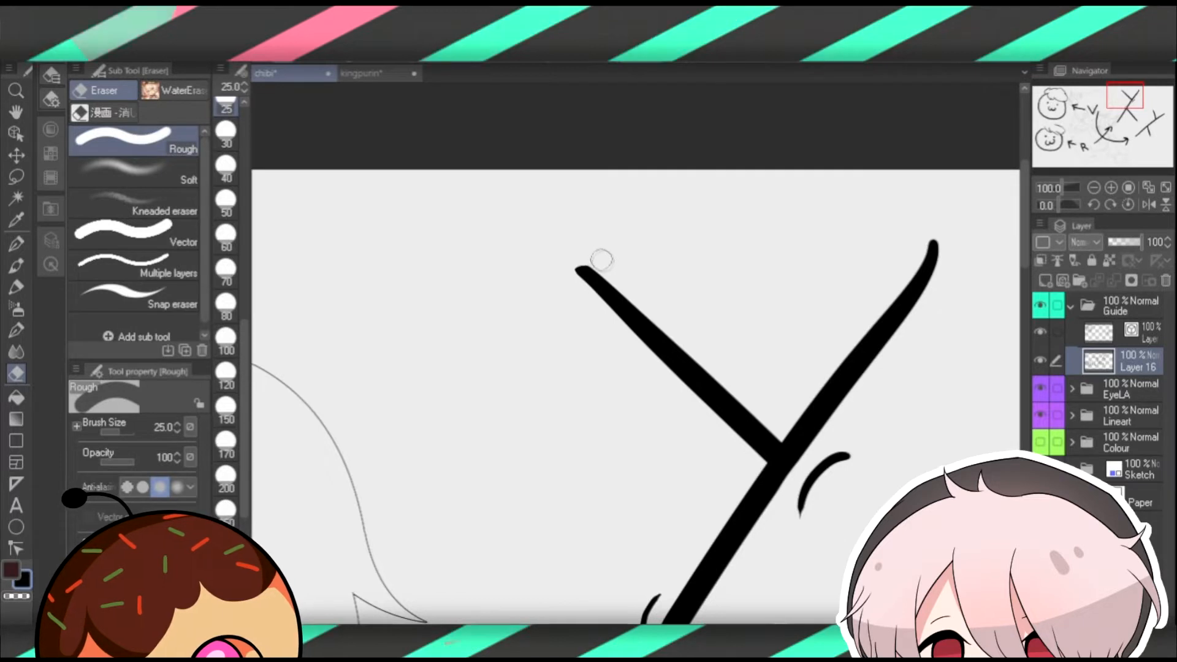
# Draw curved G-pen marks on both sides of the freshly erased raster line tip.
pyautogui.click(1111, 188)
pyautogui.click(1111, 203)
pyautogui.click(1110, 188)
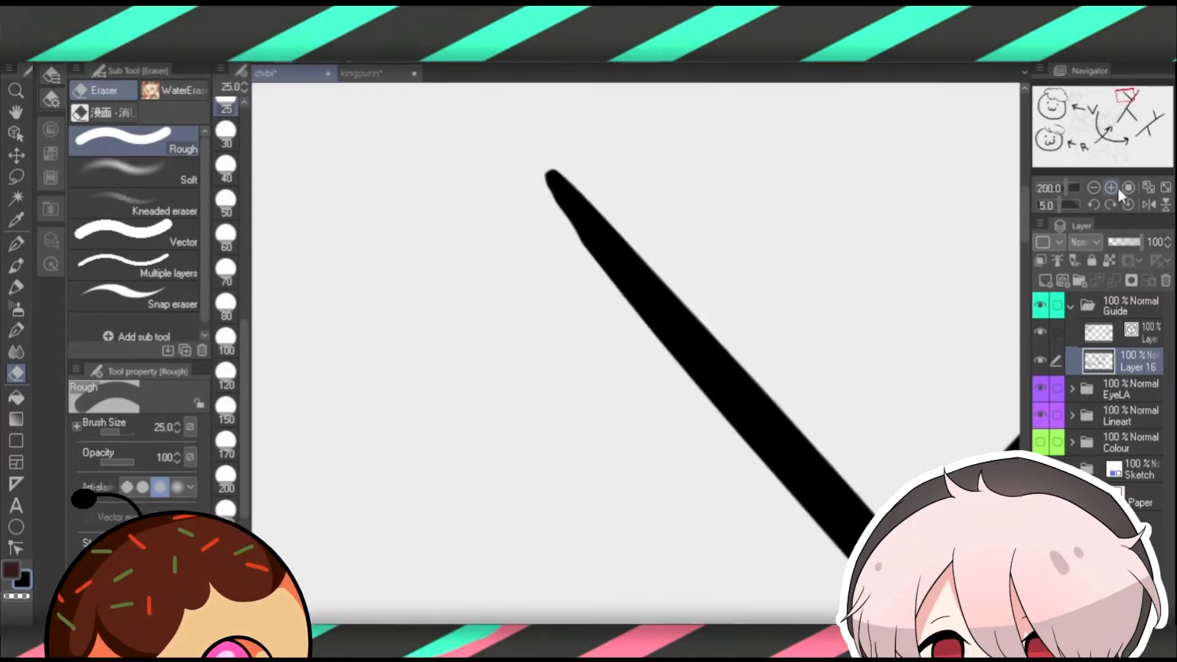
pyautogui.click(1111, 188)
pyautogui.click(1111, 188)
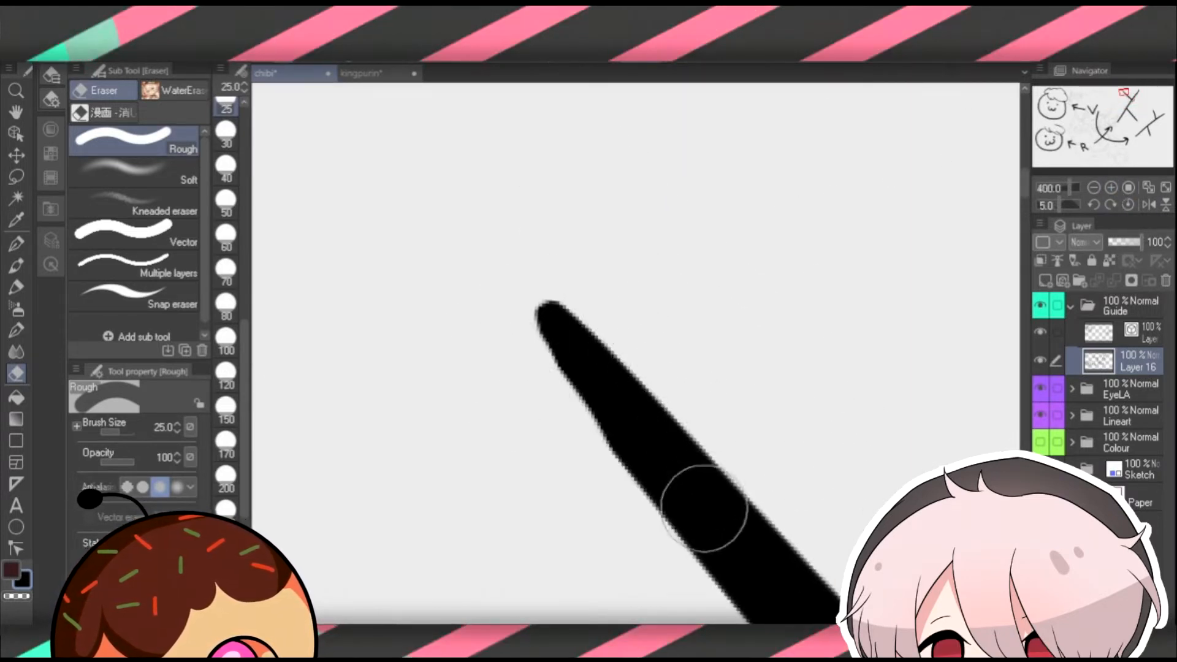
pyautogui.press('p')
pyautogui.moveTo(472, 349); pyautogui.dragTo(560, 481)
pyautogui.moveTo(489, 265); pyautogui.dragTo(803, 401)
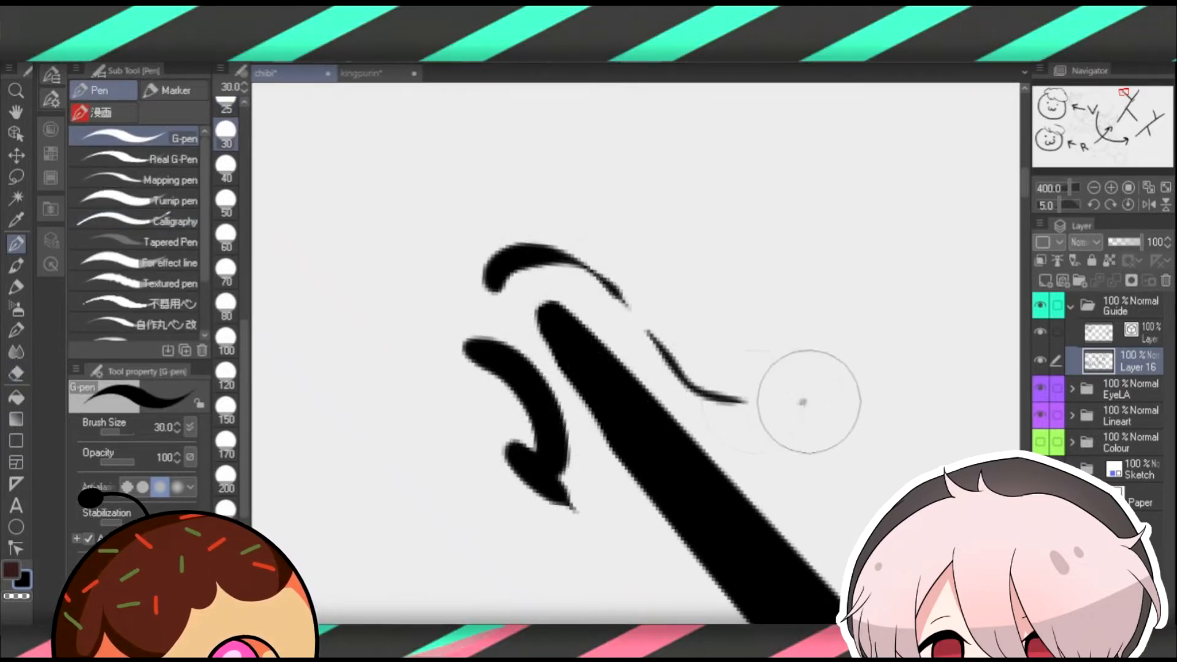
# Draw a long thin curved G-pen stroke below and to the right of the vector cross on Layer 16.
pyautogui.click(1094, 188)
pyautogui.click(1094, 188)
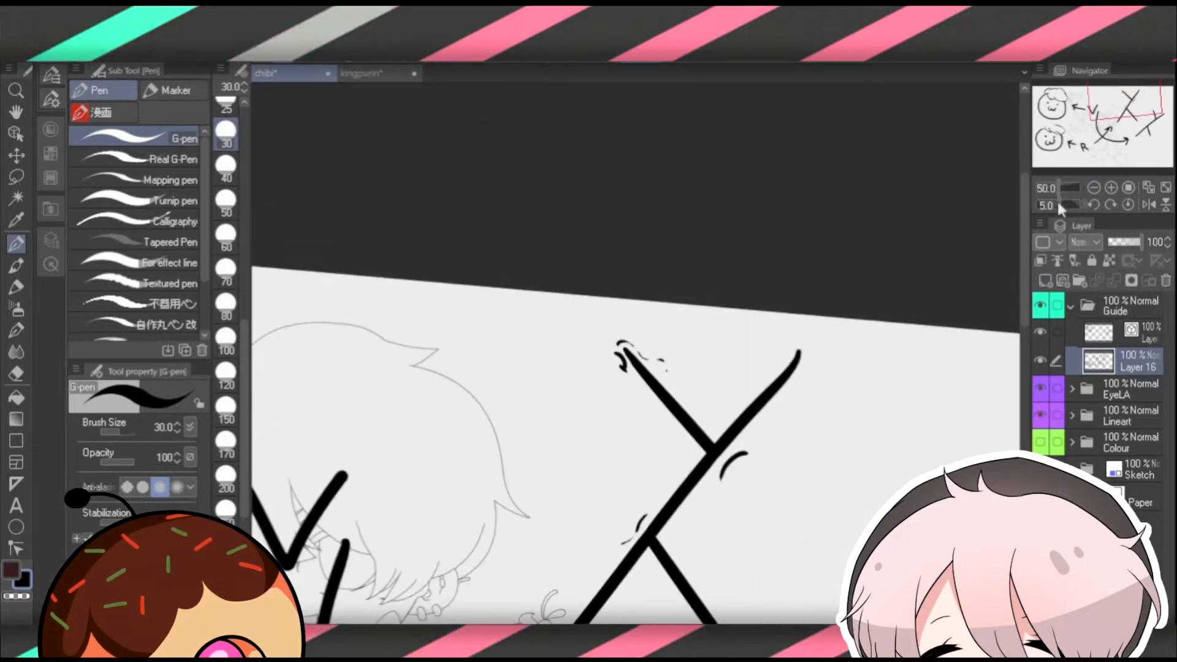
pyautogui.moveTo(805, 491); pyautogui.dragTo(746, 302)
pyautogui.moveTo(930, 471); pyautogui.dragTo(730, 344)
pyautogui.moveTo(699, 457)
pyautogui.mouseDown()
pyautogui.moveTo(712, 362)
pyautogui.moveTo(745, 301)
pyautogui.mouseUp()
pyautogui.moveTo(803, 273); pyautogui.dragTo(597, 572)
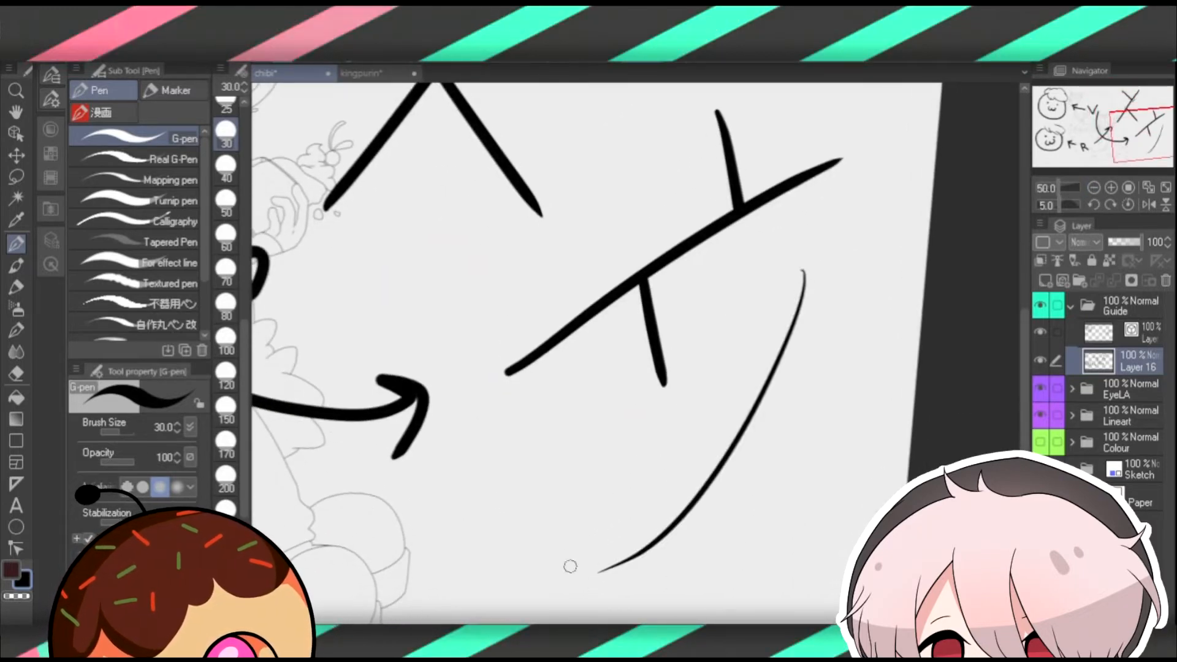
pyautogui.click(1110, 187)
pyautogui.click(1111, 188)
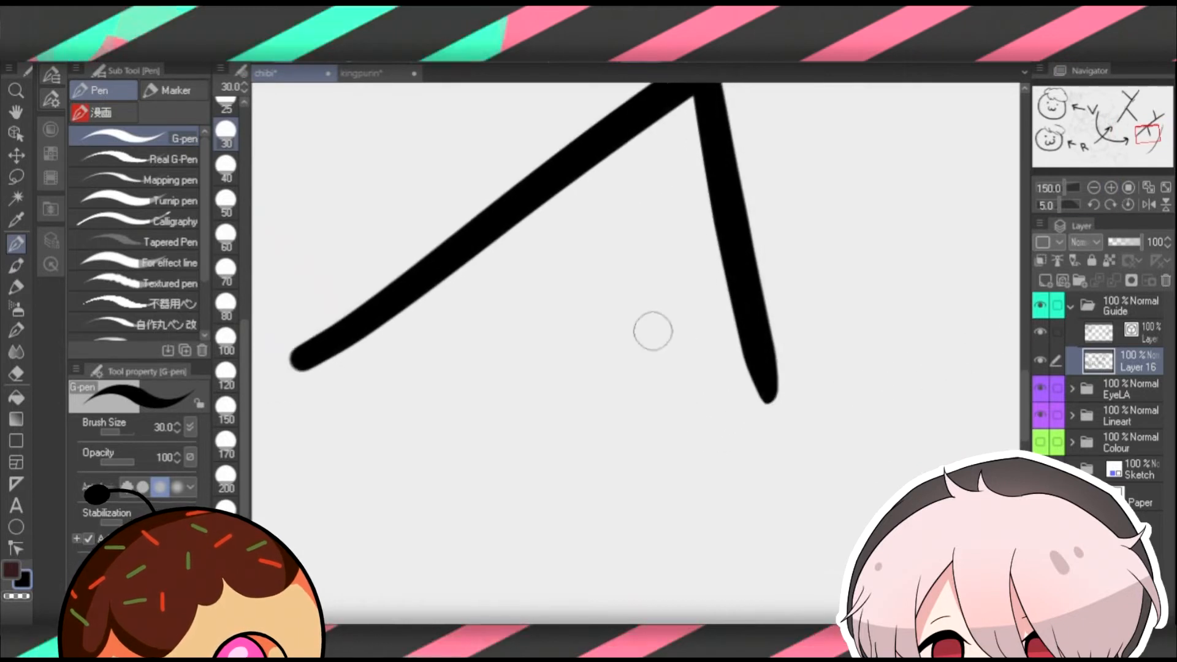
# Shorten the lower branch line of the vector cross by deleting the two control points at its bottom end.
pyautogui.click(16, 546)
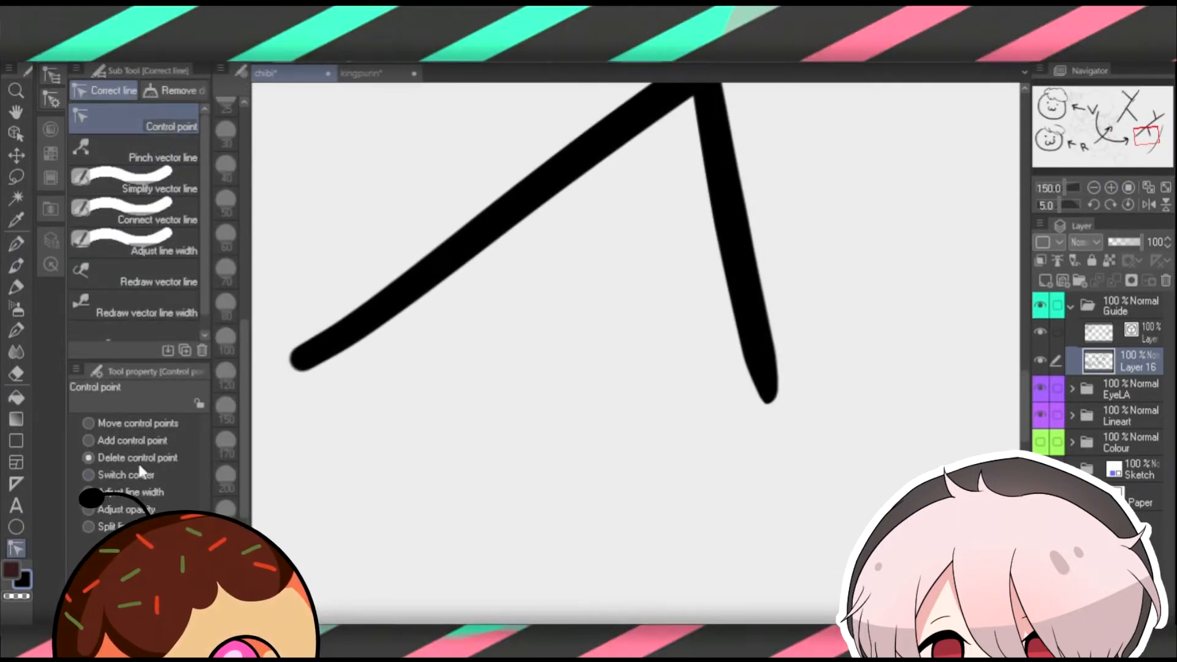
pyautogui.moveTo(700, 345); pyautogui.dragTo(553, 519)
pyautogui.keyDown('ctrl'); pyautogui.keyDown('shift'); pyautogui.click(597, 461); pyautogui.keyUp('shift'); pyautogui.keyUp('ctrl')
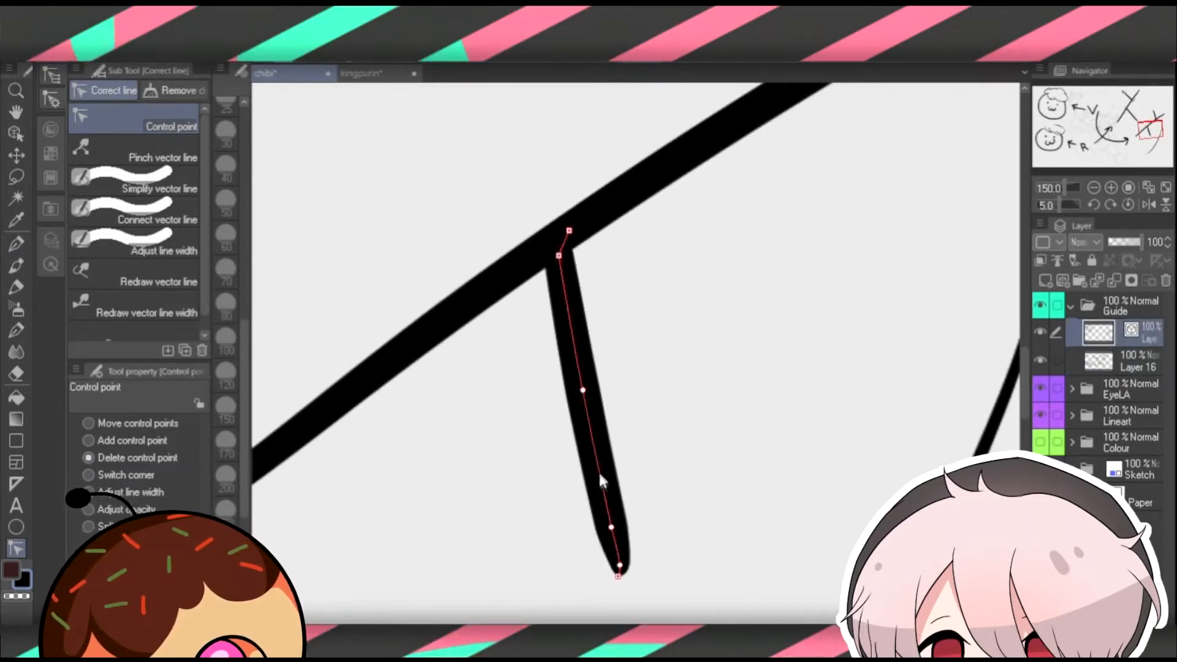
pyautogui.click(620, 574)
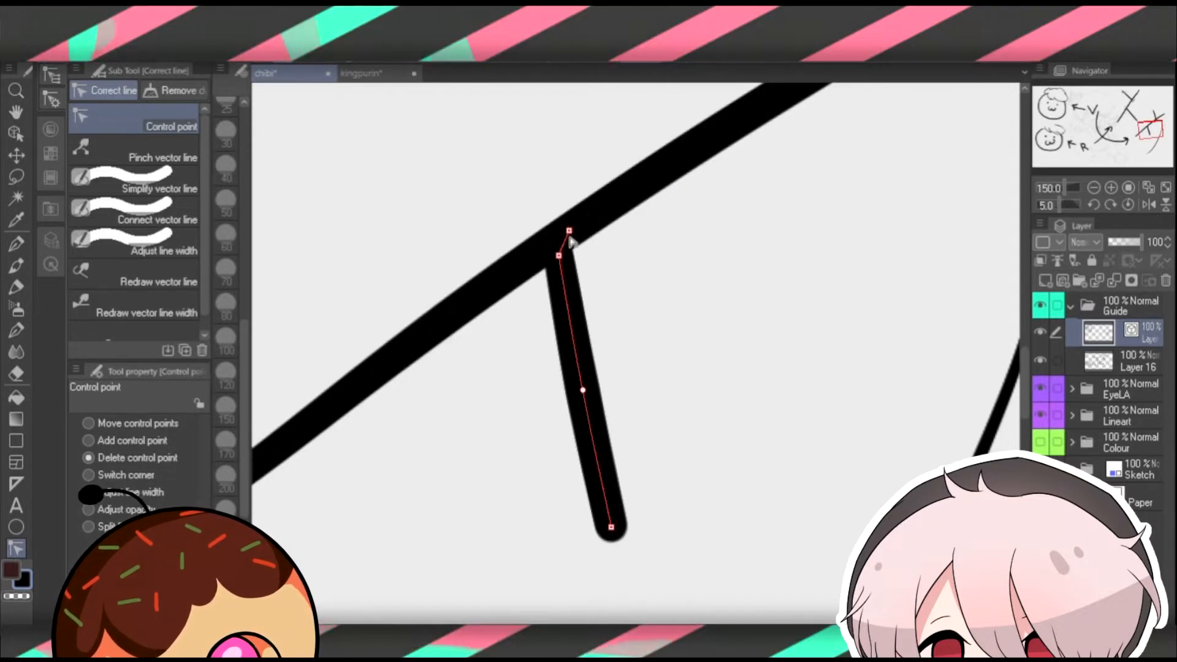
# Bend the long vector cross line into exaggerated curves with Pinch vector line, undoing the final pull toward the letter V.
pyautogui.click(1150, 188)
pyautogui.click(1149, 205)
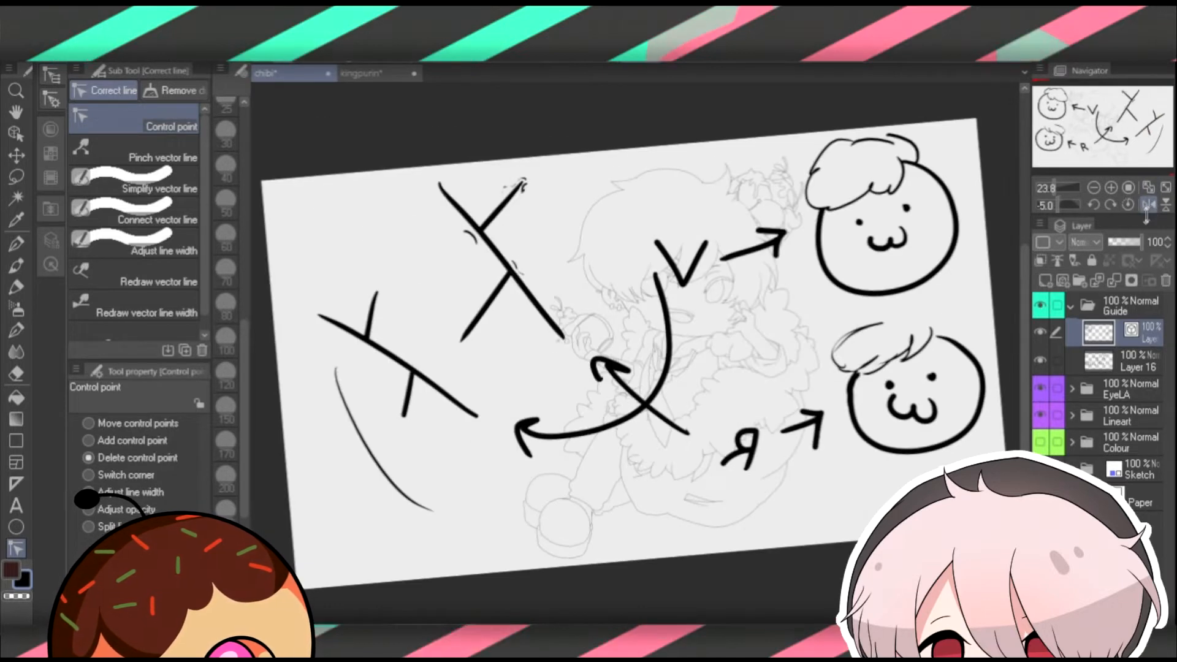
pyautogui.click(1149, 206)
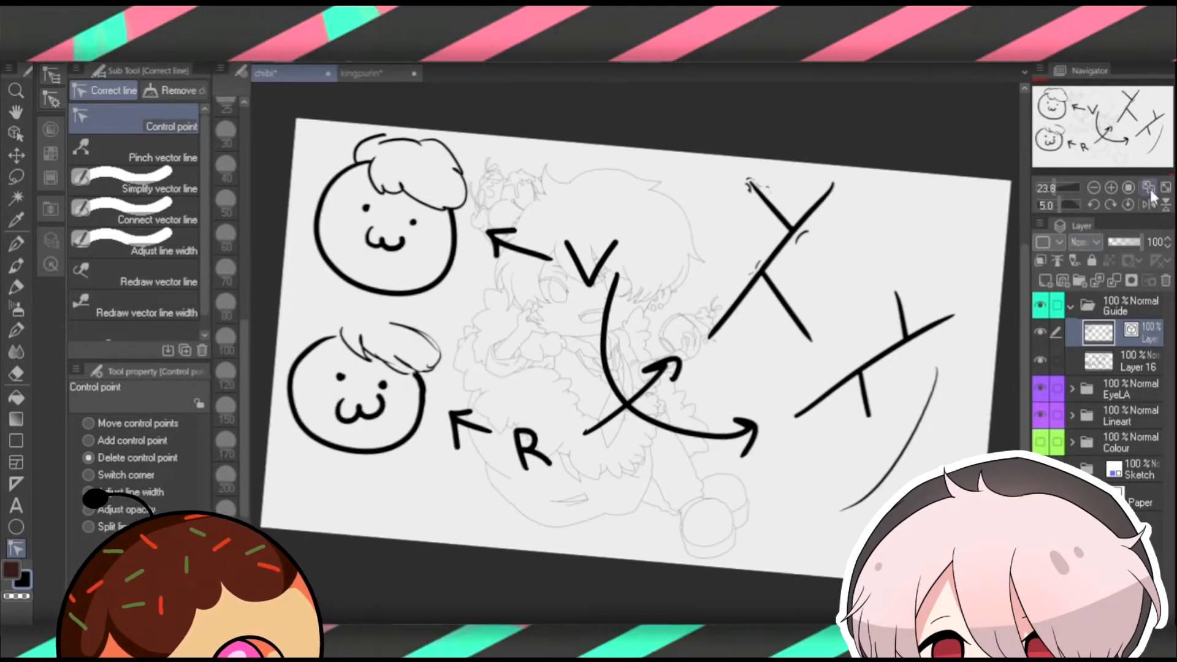
pyautogui.click(1128, 205)
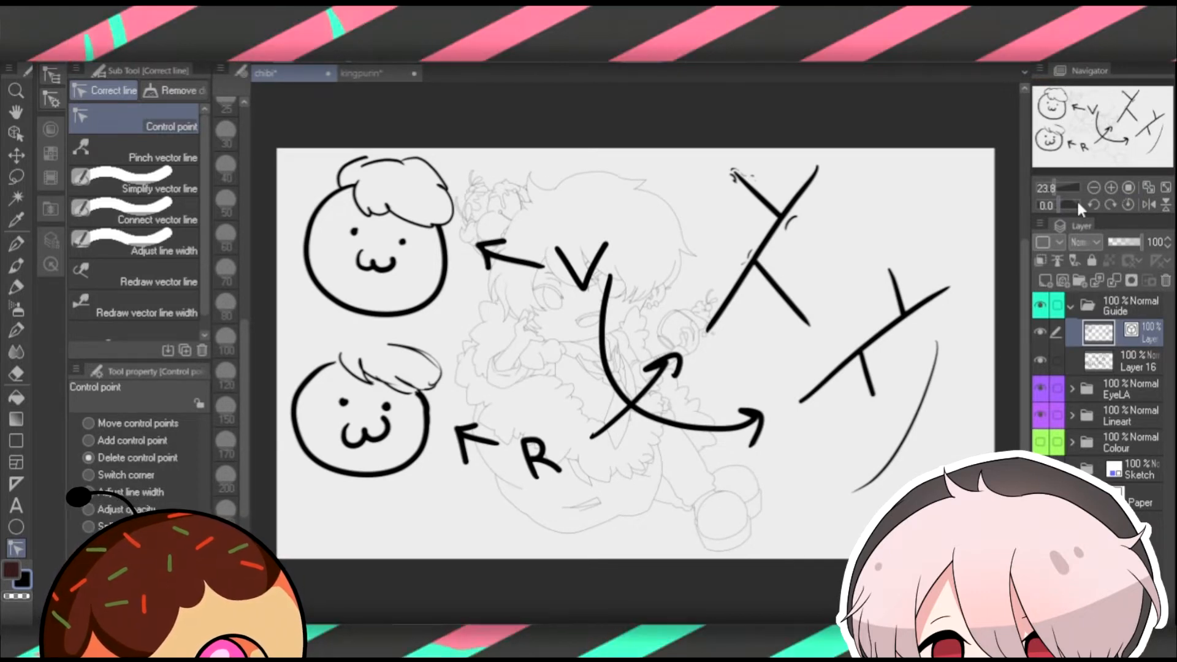
pyautogui.click(135, 150)
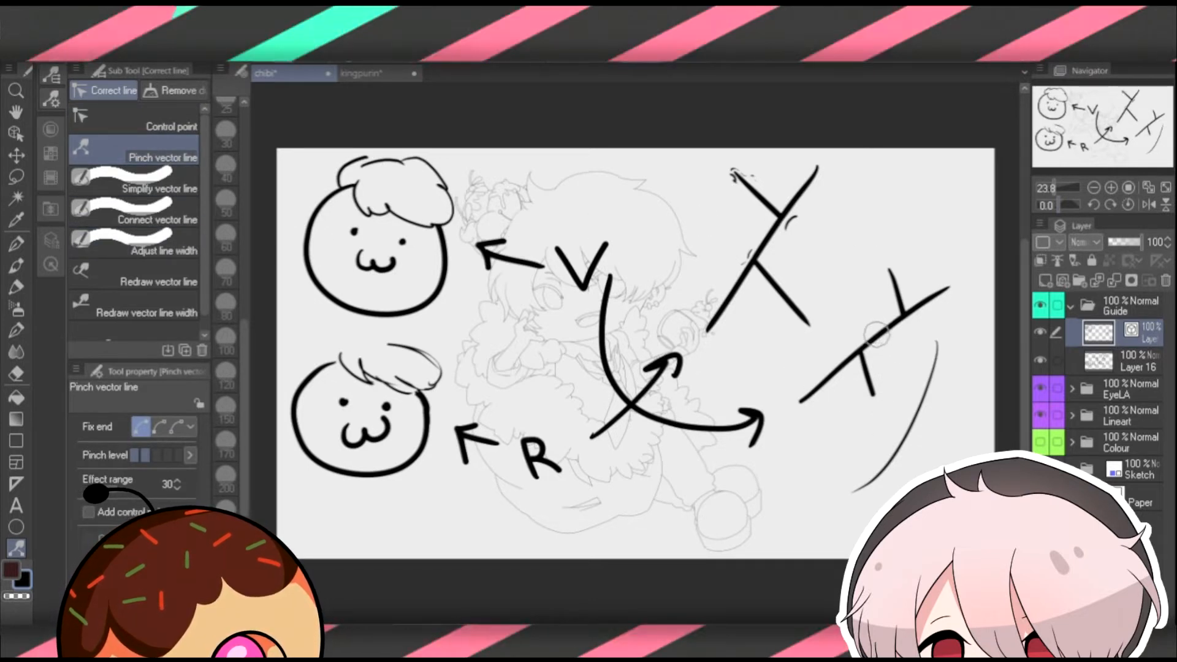
pyautogui.moveTo(877, 335)
pyautogui.mouseDown()
pyautogui.moveTo(843, 233)
pyautogui.moveTo(846, 156)
pyautogui.moveTo(886, 410)
pyautogui.moveTo(857, 290)
pyautogui.moveTo(845, 306)
pyautogui.moveTo(779, 306)
pyautogui.moveTo(709, 279)
pyautogui.mouseUp()
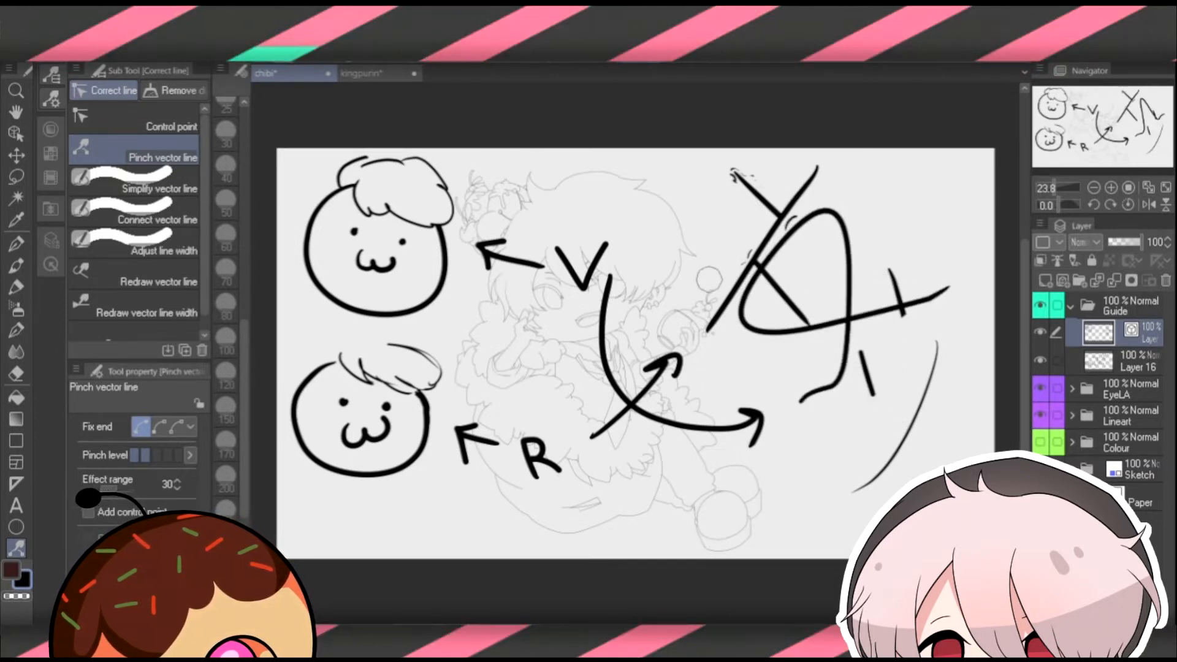
pyautogui.moveTo(827, 212); pyautogui.dragTo(823, 227)
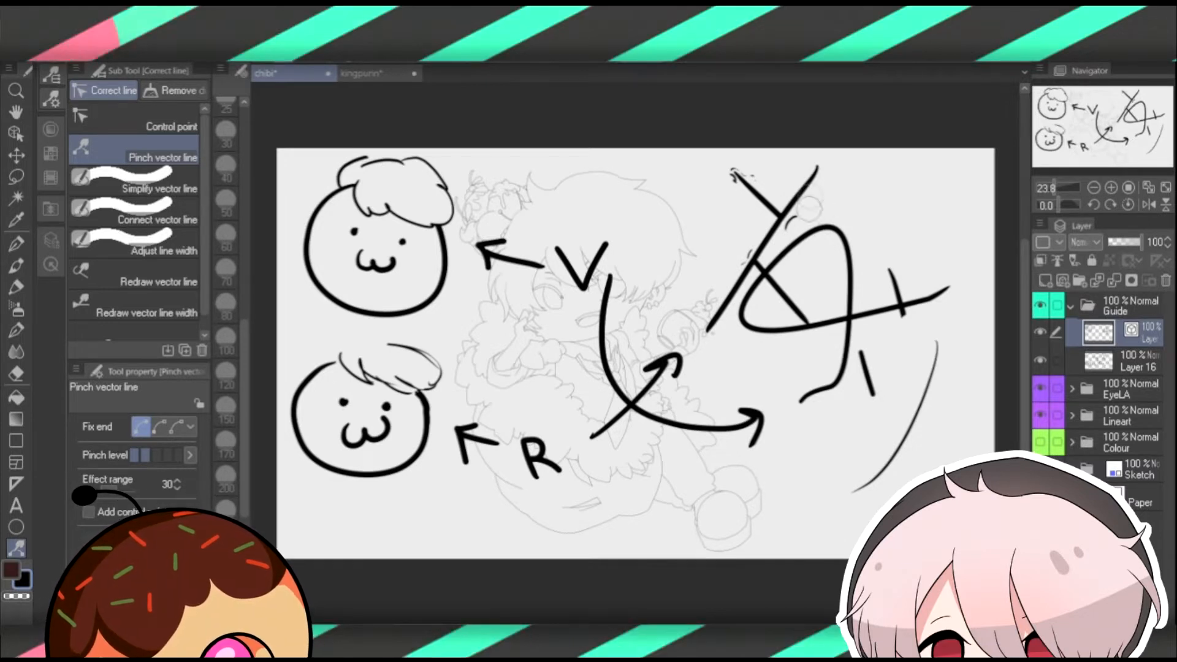
pyautogui.moveTo(815, 218)
pyautogui.mouseDown()
pyautogui.moveTo(668, 380)
pyautogui.moveTo(494, 214)
pyautogui.mouseUp()
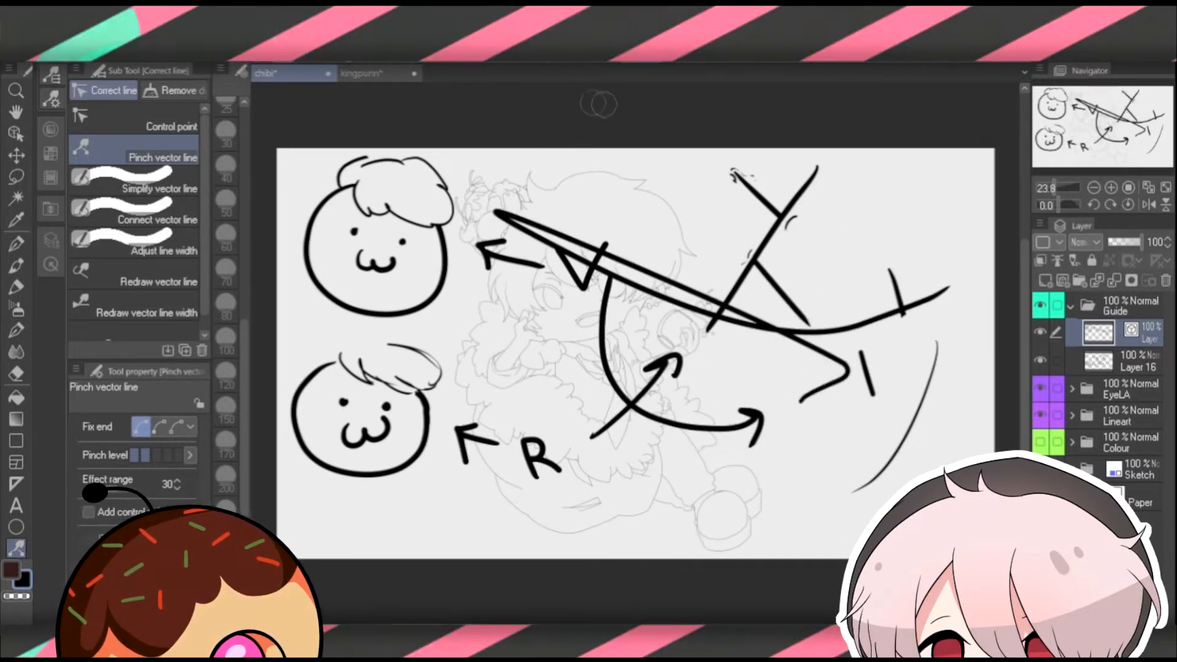
pyautogui.hotkey('ctrl', 'z')
# Try to narrow the raster face's lines on Layer 16 using Adjust line width, Narrow 2.1, at brush size 120.
pyautogui.click(147, 306)
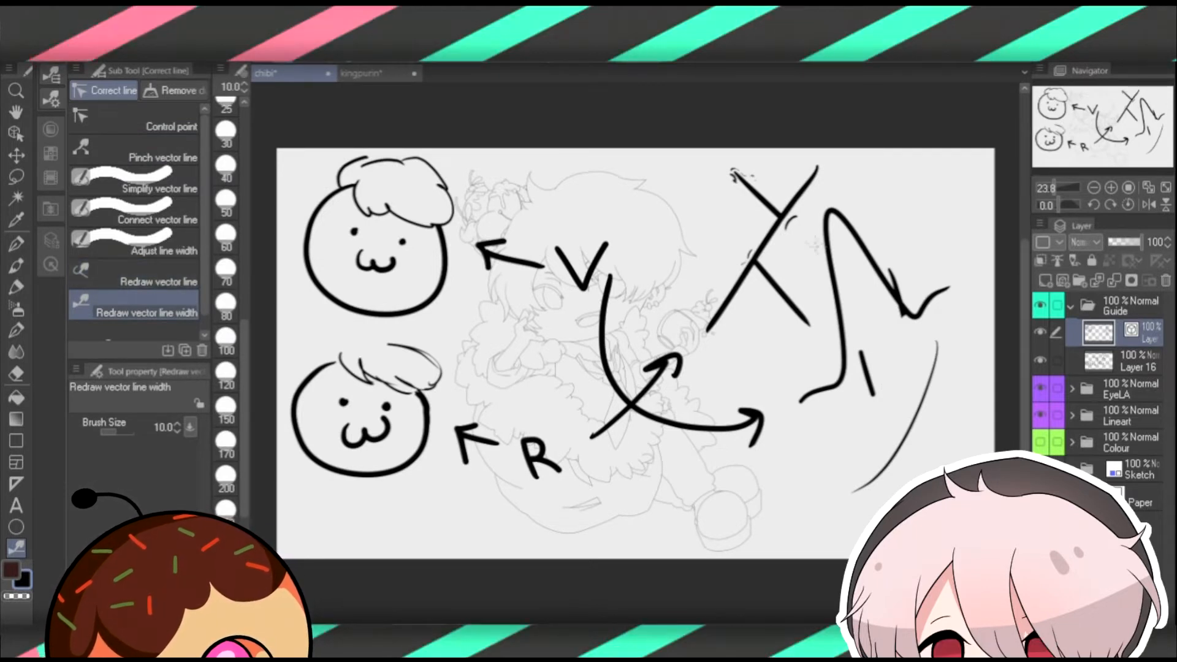
pyautogui.click(153, 242)
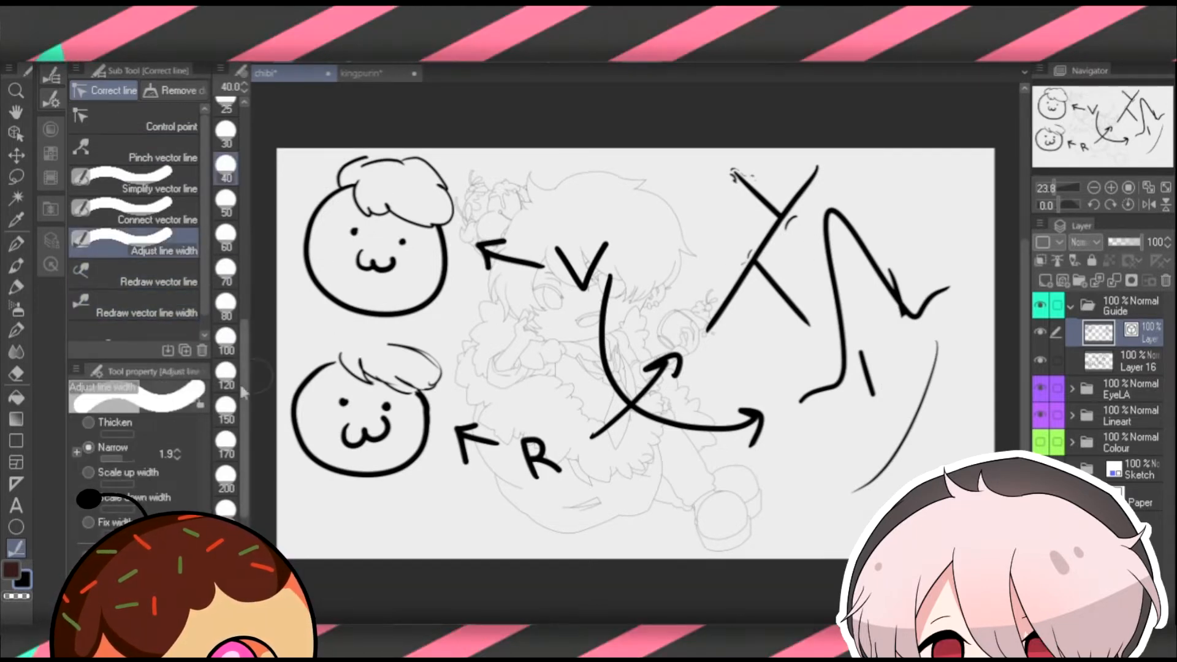
pyautogui.click(1098, 362)
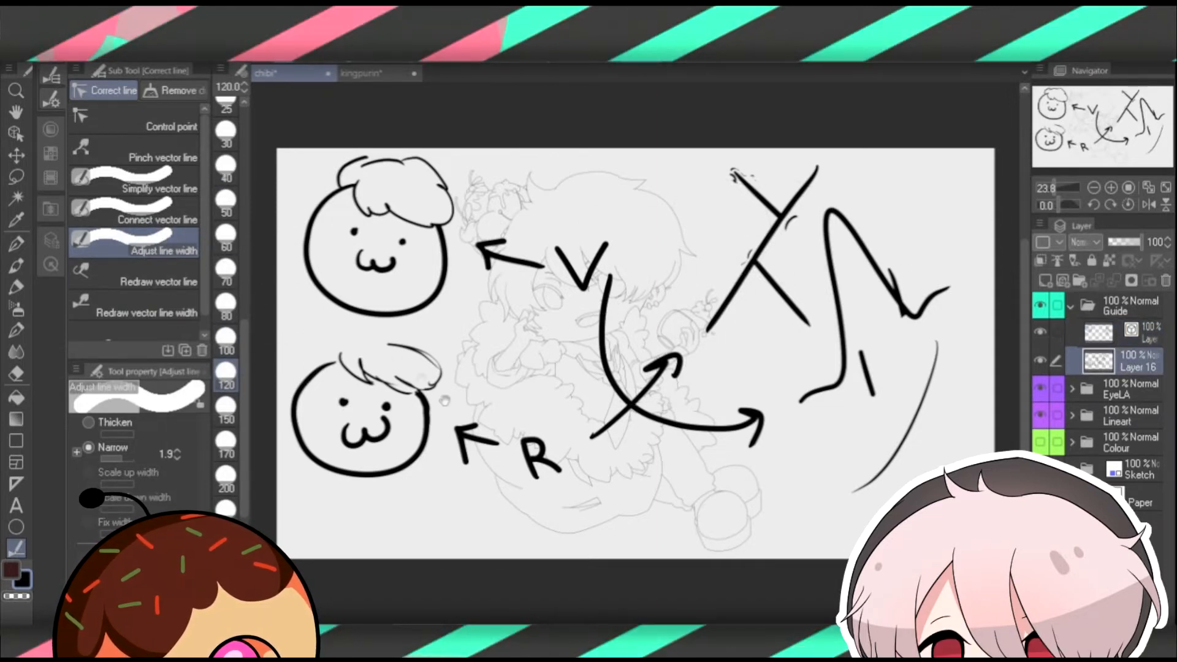
pyautogui.moveTo(474, 410); pyautogui.dragTo(497, 384)
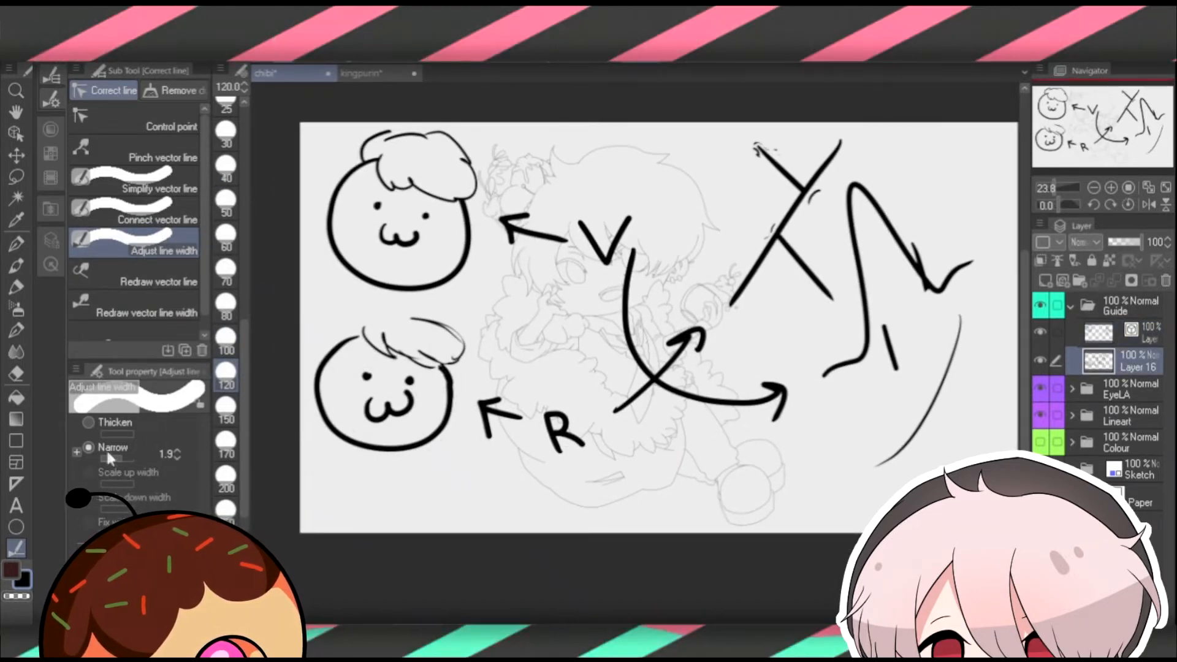
pyautogui.click(177, 448)
pyautogui.click(178, 448)
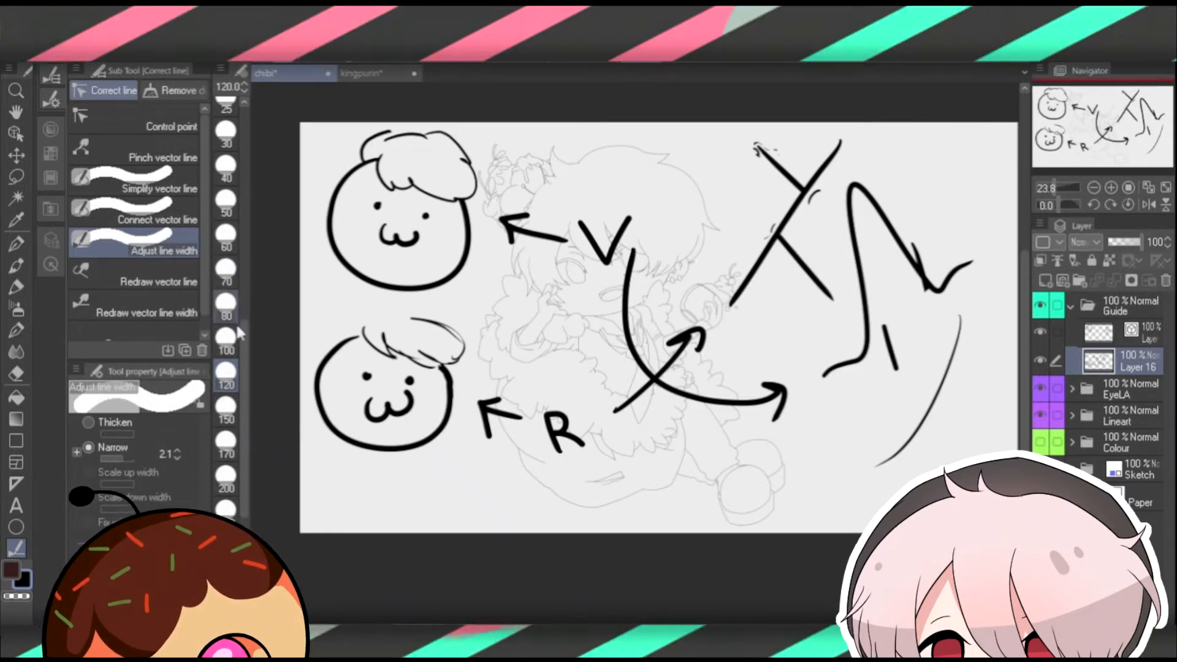
pyautogui.moveTo(343, 343)
pyautogui.mouseDown()
pyautogui.moveTo(367, 328)
pyautogui.moveTo(396, 382)
pyautogui.moveTo(347, 377)
pyautogui.moveTo(392, 392)
pyautogui.moveTo(367, 404)
pyautogui.moveTo(439, 393)
pyautogui.moveTo(429, 393)
pyautogui.mouseUp()
pyautogui.moveTo(343, 392)
pyautogui.mouseDown()
pyautogui.moveTo(429, 380)
pyautogui.moveTo(441, 393)
pyautogui.mouseUp()
# Undo the narrowing strokes on the raster face.
pyautogui.hotkey('ctrl', 'z')
pyautogui.hotkey('ctrl', 'z')
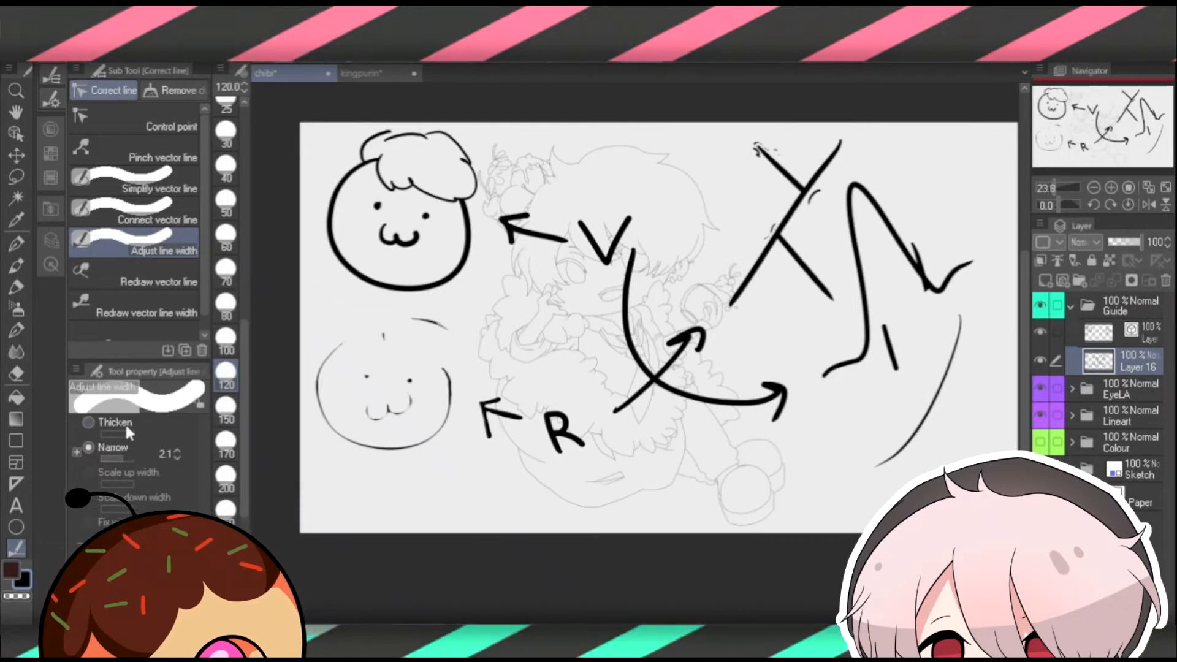
pyautogui.hotkey('ctrl', 'z')
pyautogui.hotkey('ctrl', 'z')
pyautogui.hotkey('ctrl', 'z')
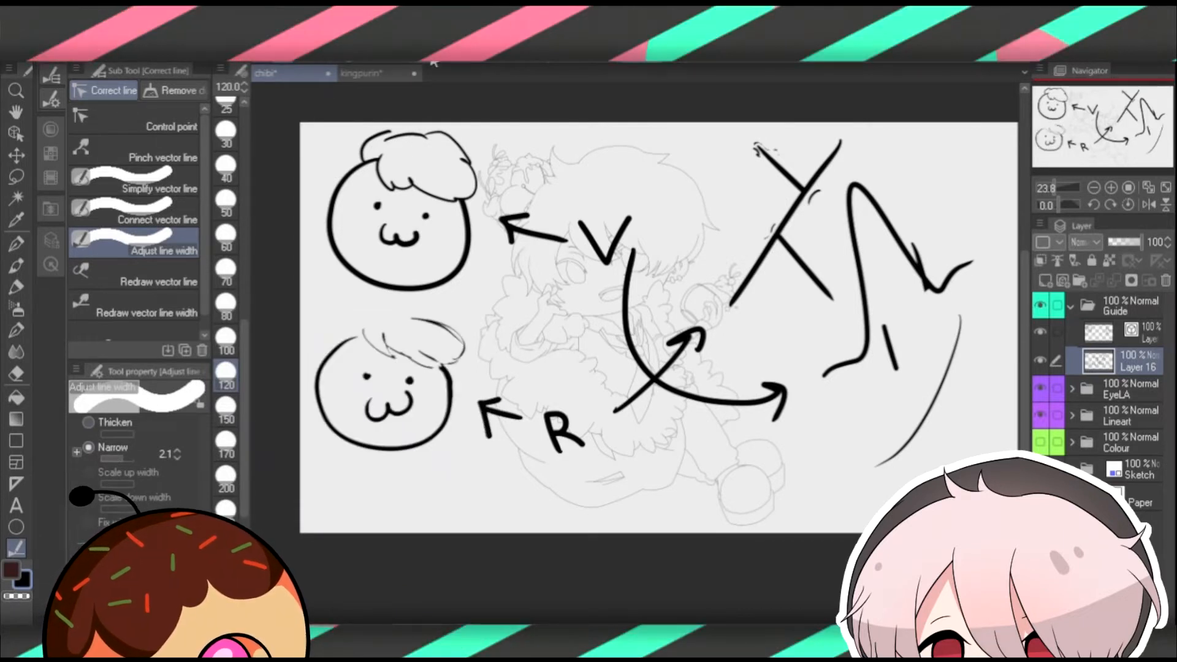
# Narrow the left outline of the raster face and of the vector face with Adjust line width at brush size 50.
pyautogui.click(226, 199)
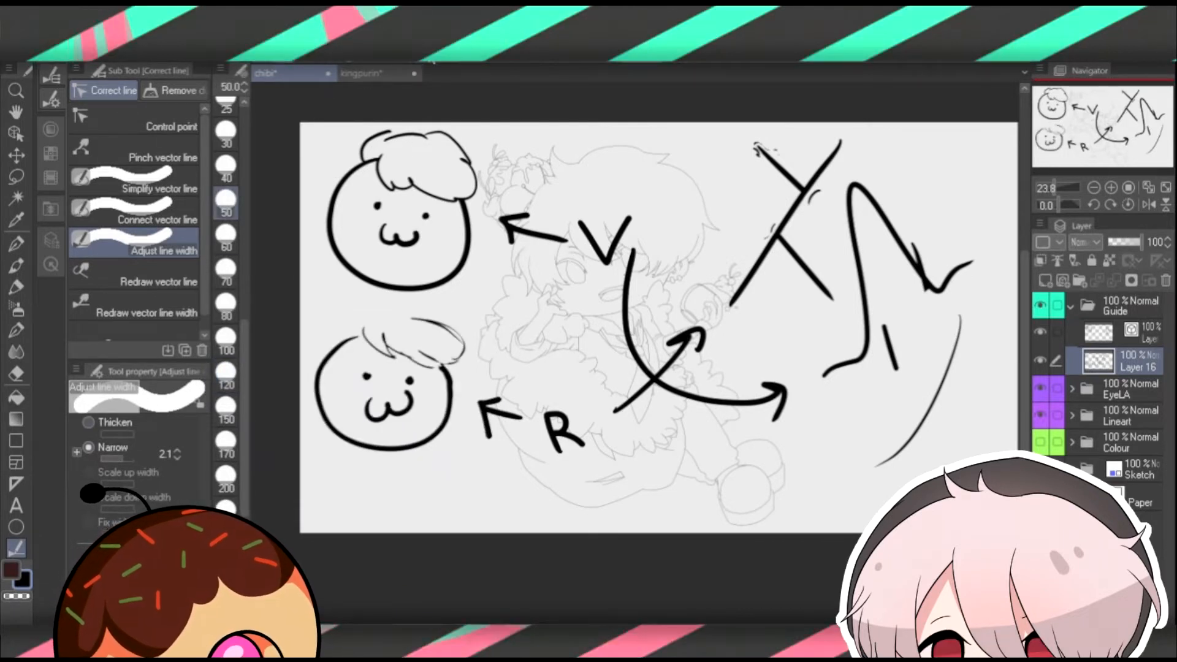
pyautogui.hotkey('ctrl', 'z')
pyautogui.moveTo(331, 423)
pyautogui.mouseDown()
pyautogui.moveTo(340, 334)
pyautogui.moveTo(316, 404)
pyautogui.moveTo(325, 343)
pyautogui.mouseUp()
pyautogui.click(1139, 333)
pyautogui.moveTo(341, 180)
pyautogui.mouseDown()
pyautogui.moveTo(335, 269)
pyautogui.moveTo(326, 229)
pyautogui.moveTo(350, 180)
pyautogui.moveTo(339, 257)
pyautogui.moveTo(329, 251)
pyautogui.moveTo(343, 281)
pyautogui.mouseUp()
pyautogui.moveTo(340, 184); pyautogui.dragTo(341, 282)
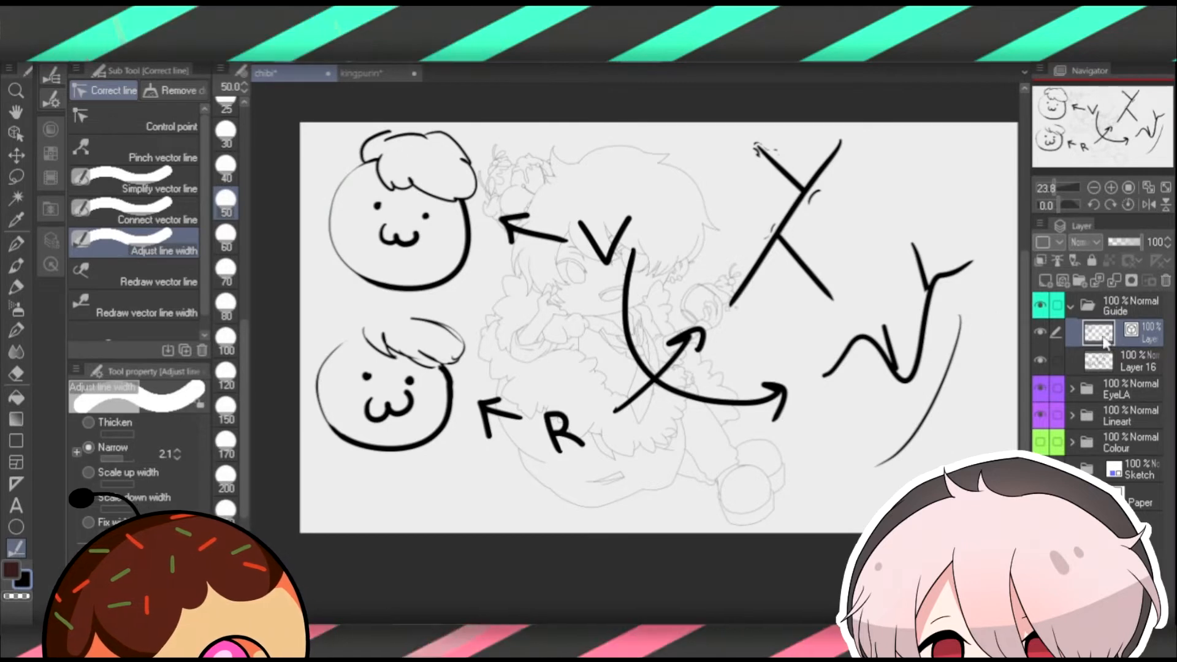
# Even out the vector face's outline using Redraw vector line width at size 15, and thicken its outline, fringe and features.
pyautogui.click(1111, 361)
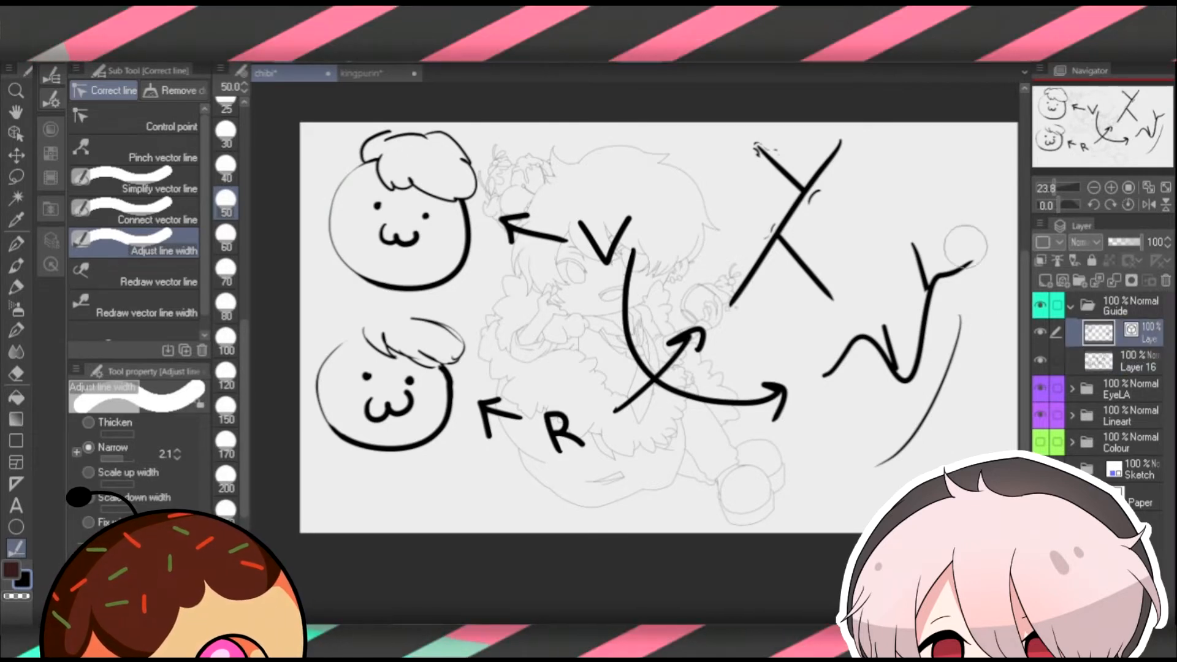
pyautogui.click(122, 308)
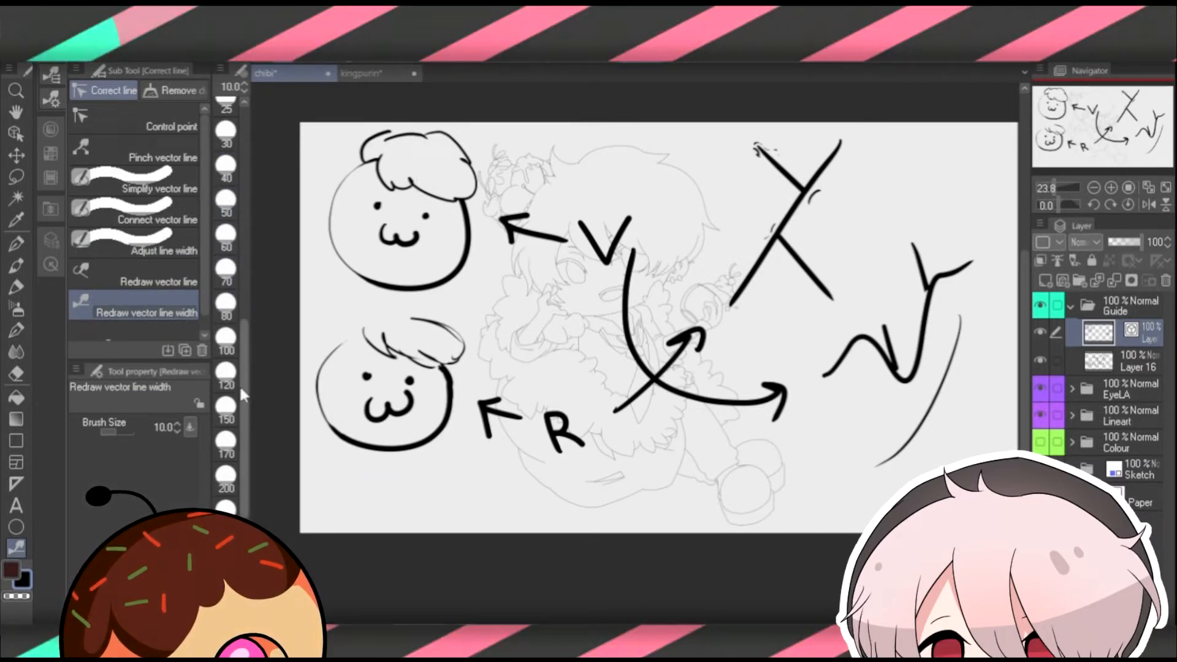
pyautogui.moveTo(240, 384); pyautogui.dragTo(241, 267)
pyautogui.click(226, 282)
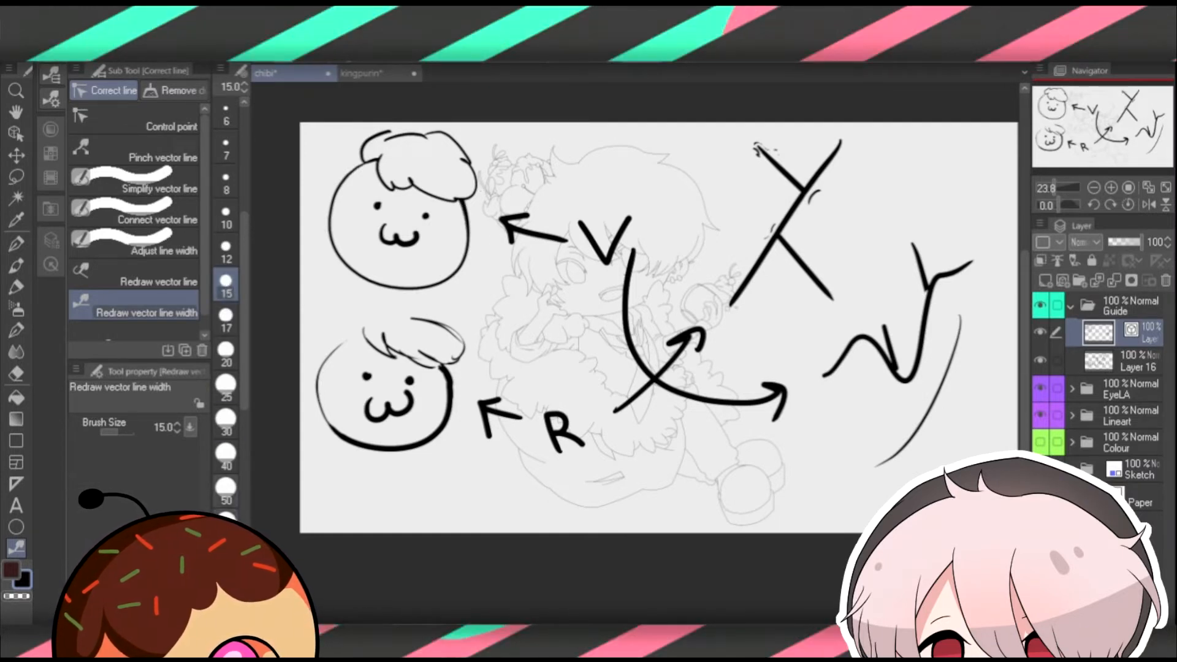
pyautogui.moveTo(354, 167)
pyautogui.mouseDown()
pyautogui.moveTo(326, 230)
pyautogui.moveTo(340, 288)
pyautogui.moveTo(375, 320)
pyautogui.moveTo(461, 264)
pyautogui.mouseUp()
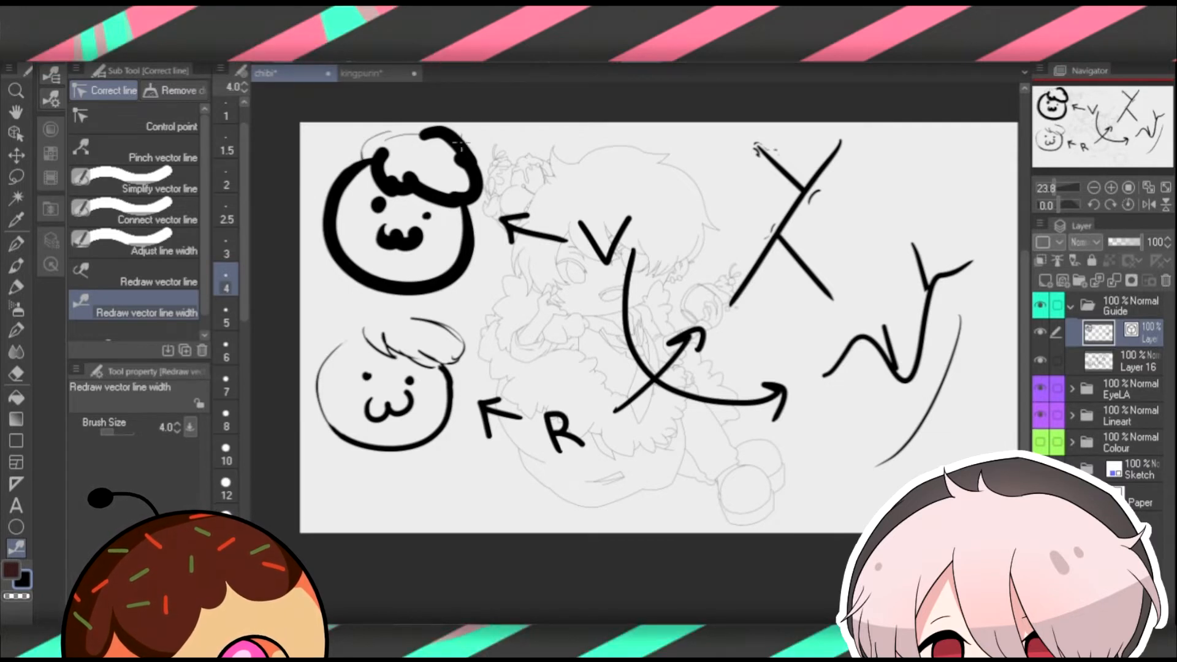
# Thin the vector face's hair, outline, eyes and mouth with Redraw vector line width at brush size 4.
pyautogui.moveTo(470, 166)
pyautogui.mouseDown()
pyautogui.moveTo(472, 195)
pyautogui.moveTo(392, 183)
pyautogui.moveTo(380, 153)
pyautogui.moveTo(423, 134)
pyautogui.mouseUp()
pyautogui.moveTo(465, 206); pyautogui.dragTo(469, 250)
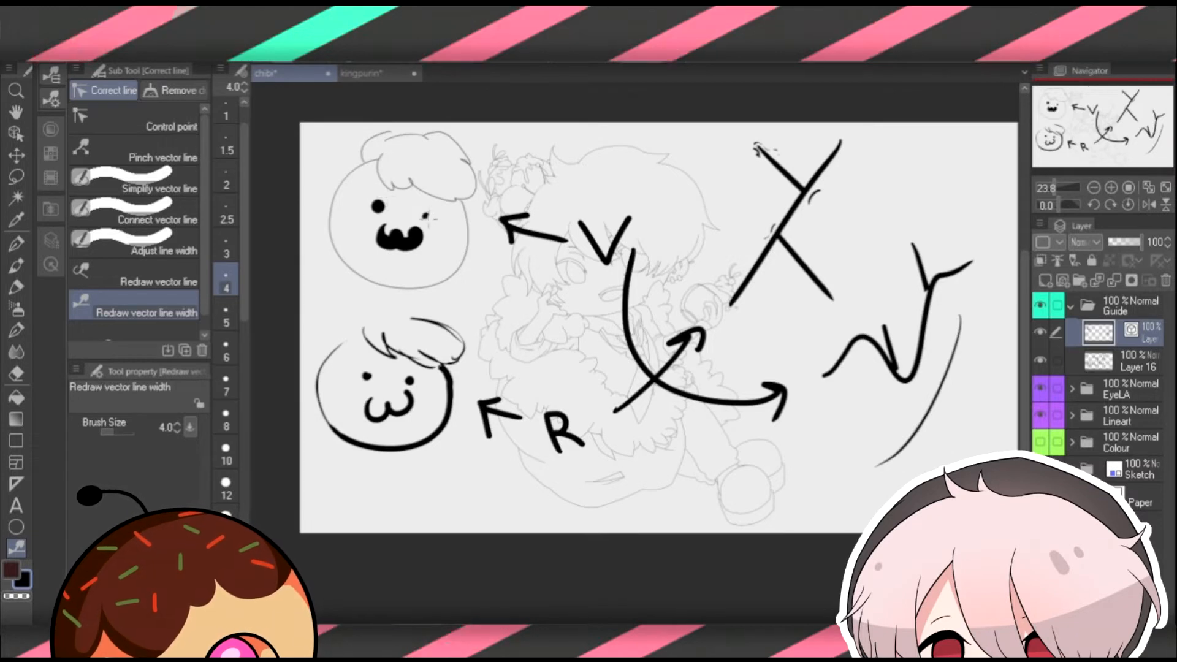
pyautogui.moveTo(380, 238); pyautogui.dragTo(422, 236)
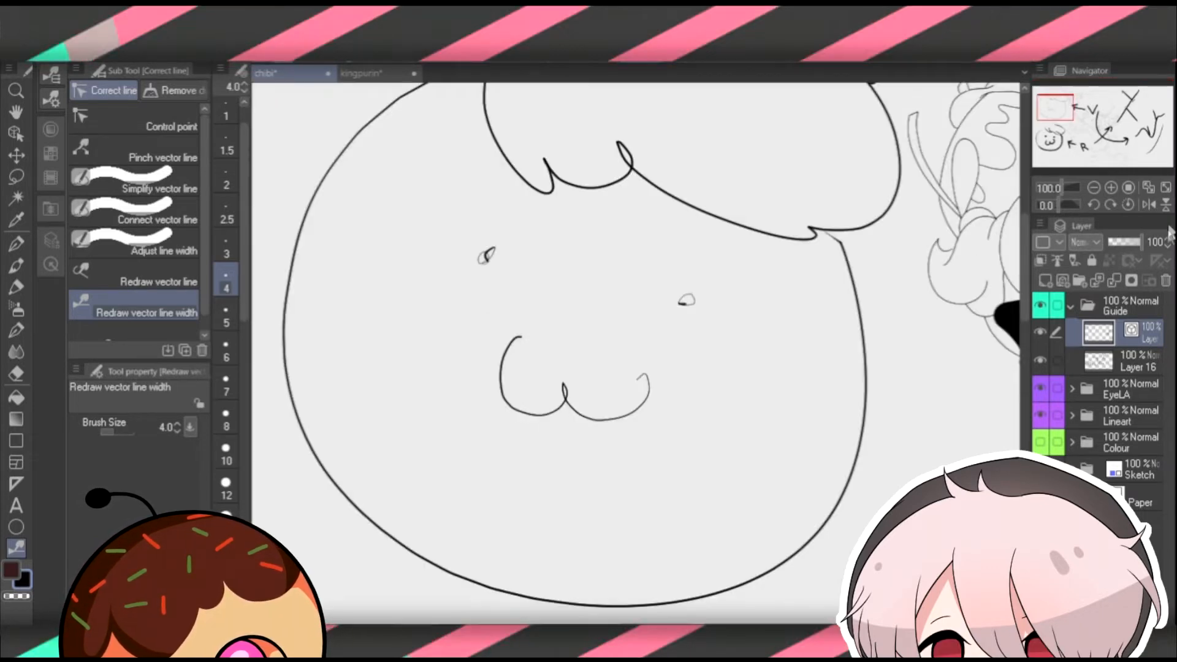
pyautogui.hotkey('ctrl', '0')
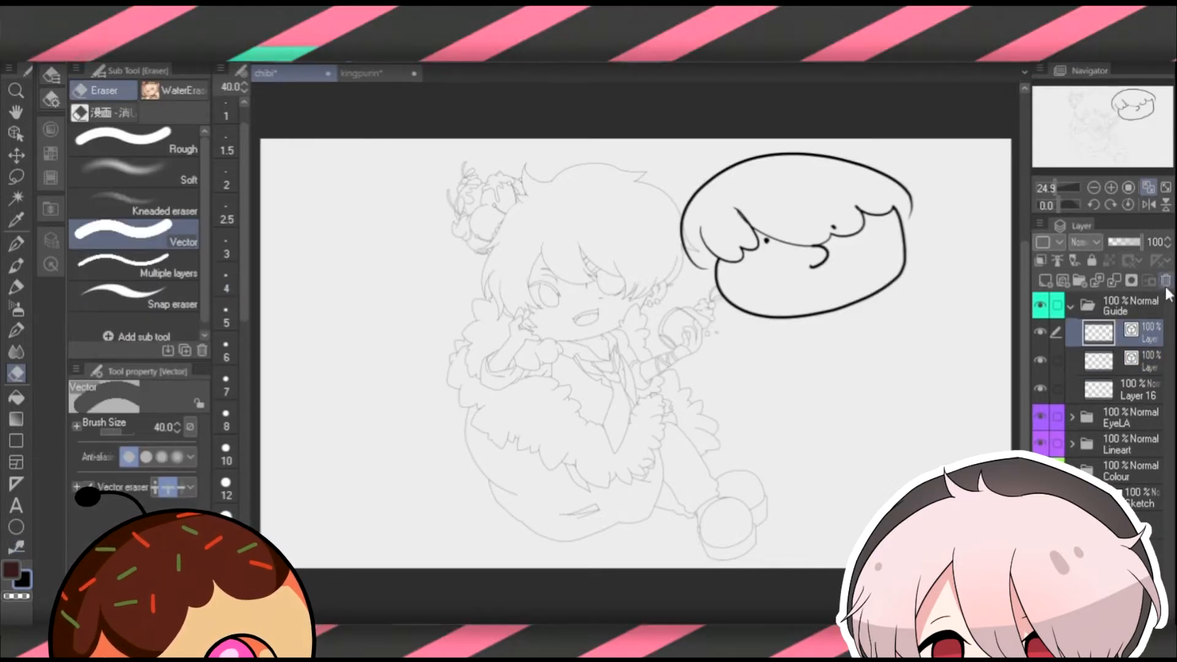
# Delete both vector layers and Layer 16 from the Guide folder.
pyautogui.click(1166, 282)
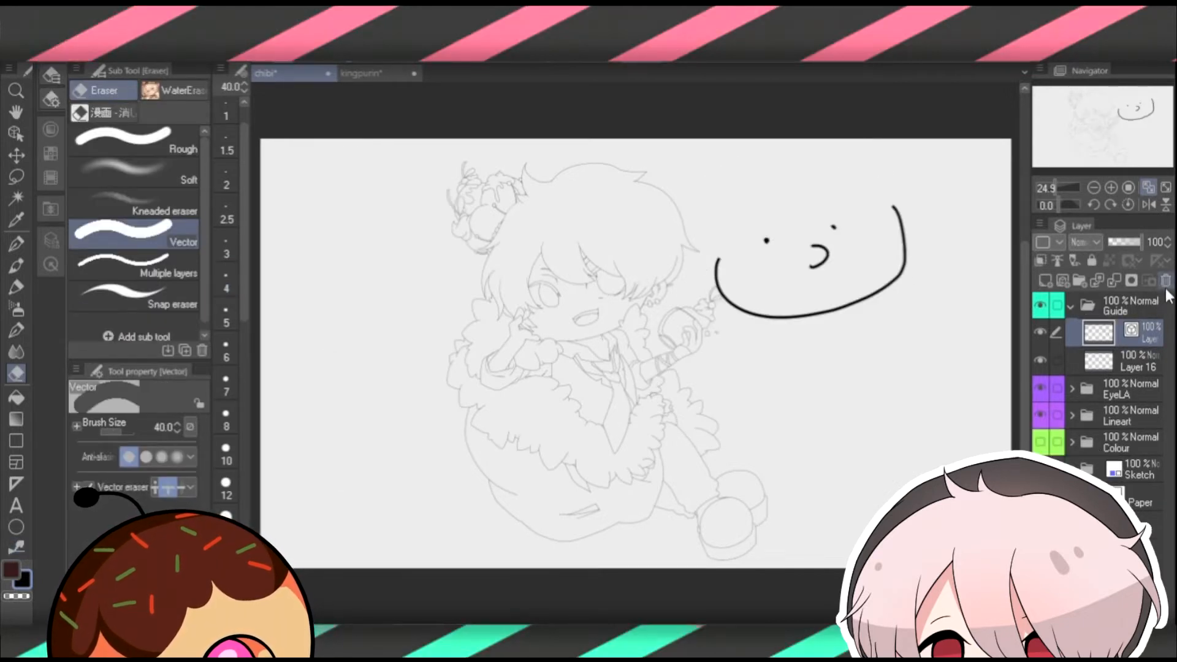
pyautogui.click(1165, 282)
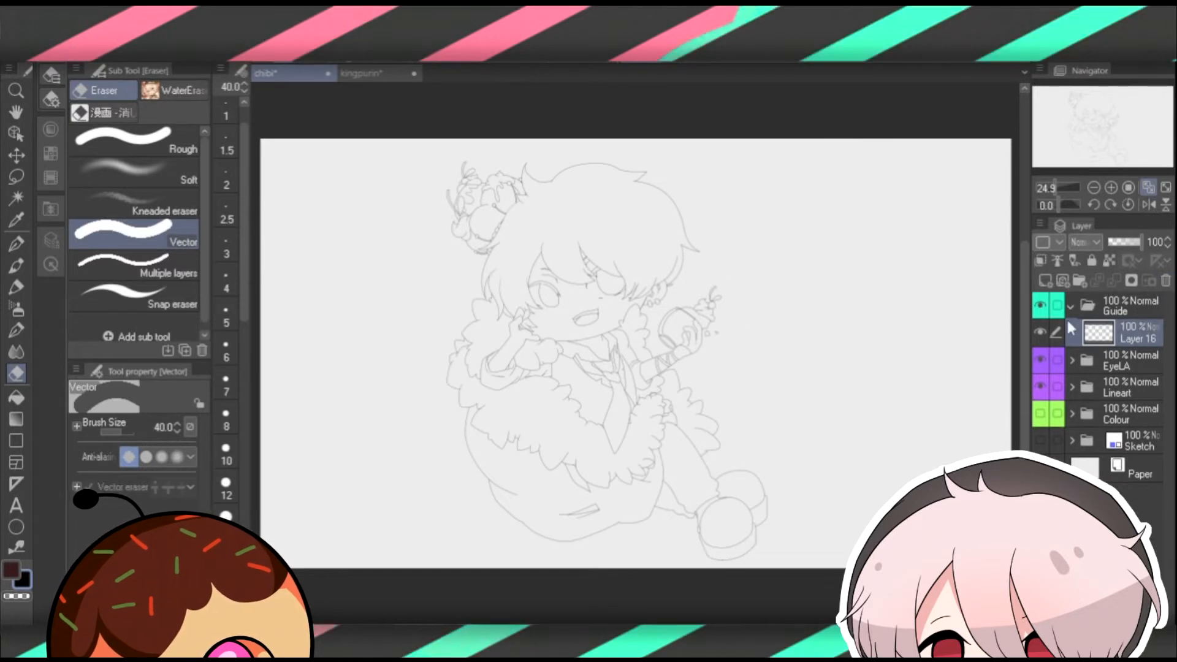
pyautogui.click(1165, 282)
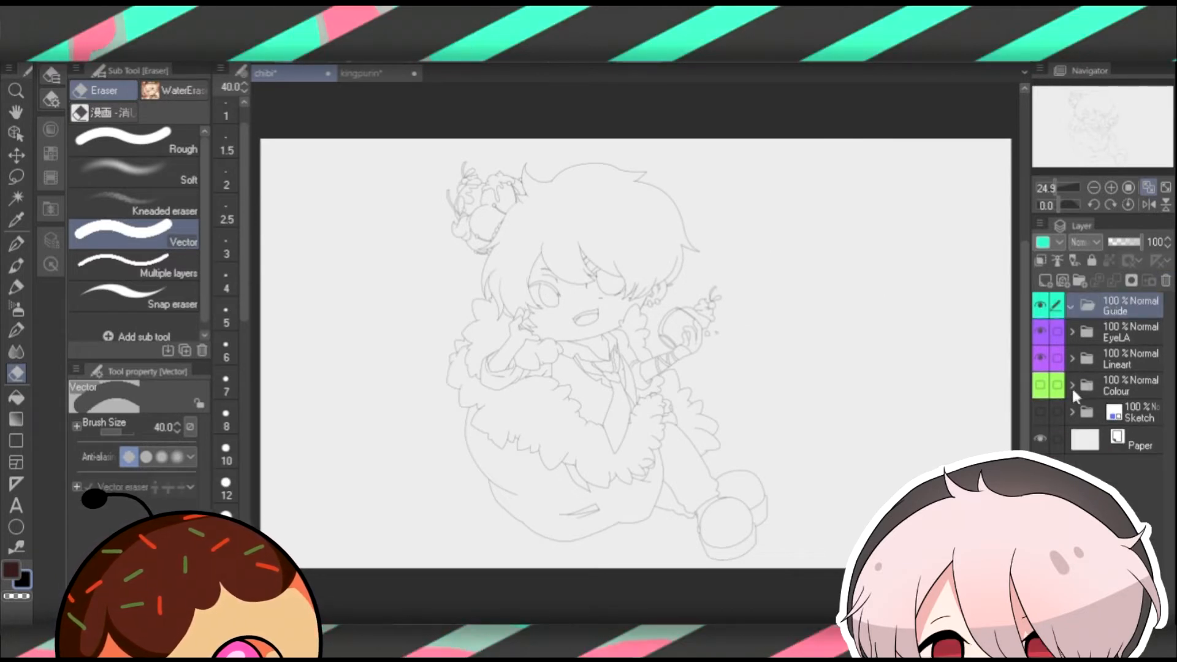
# Expand and show the Colour folder, and lower its opacity to 49%.
pyautogui.click(1072, 386)
pyautogui.click(1041, 386)
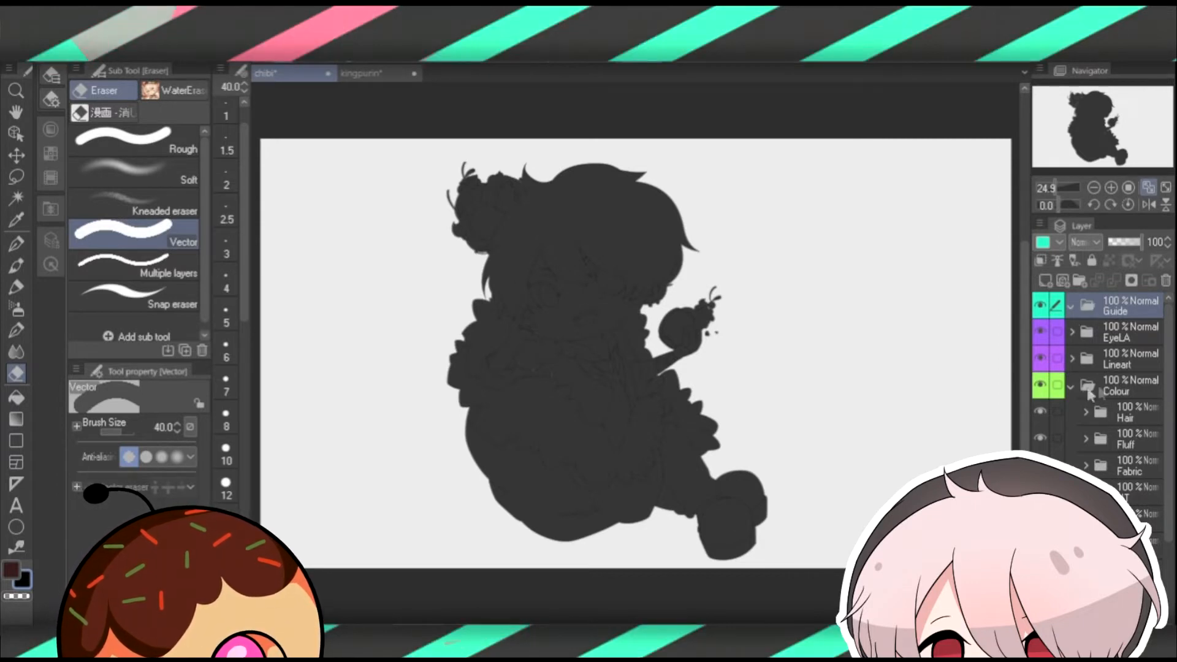
pyautogui.click(1083, 395)
pyautogui.click(1124, 240)
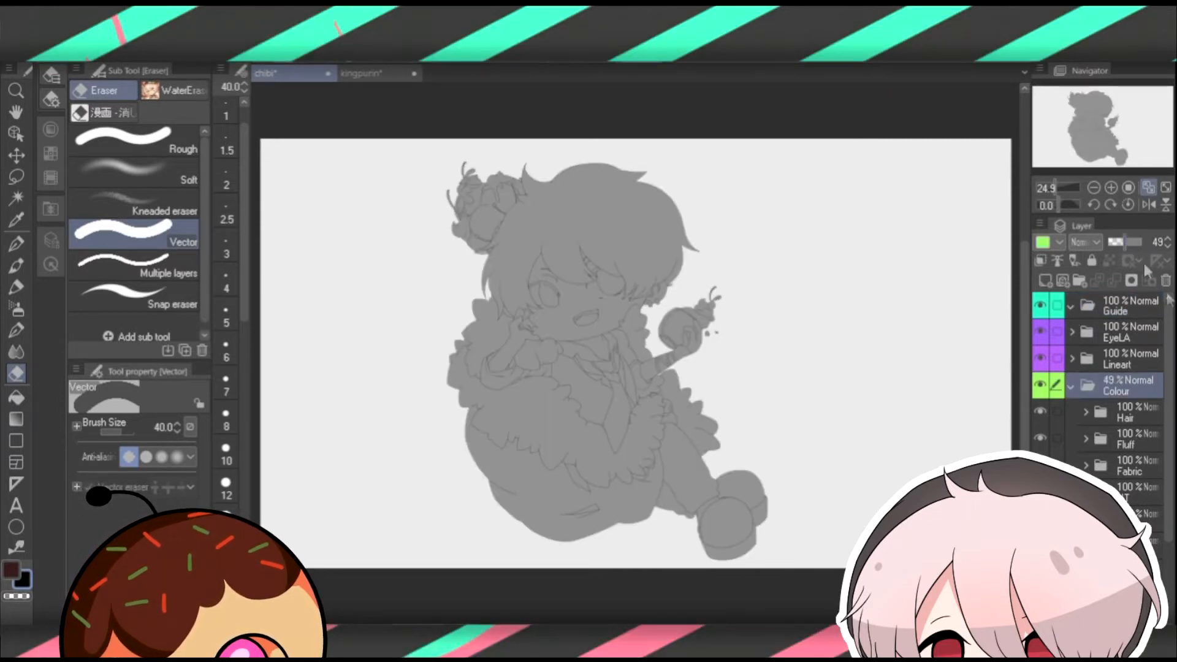
# Expand the Hair folder and toggle the visibility of the Fabric, purin and Vest folders to check their base colours.
pyautogui.scroll(-2, 1142, 351)
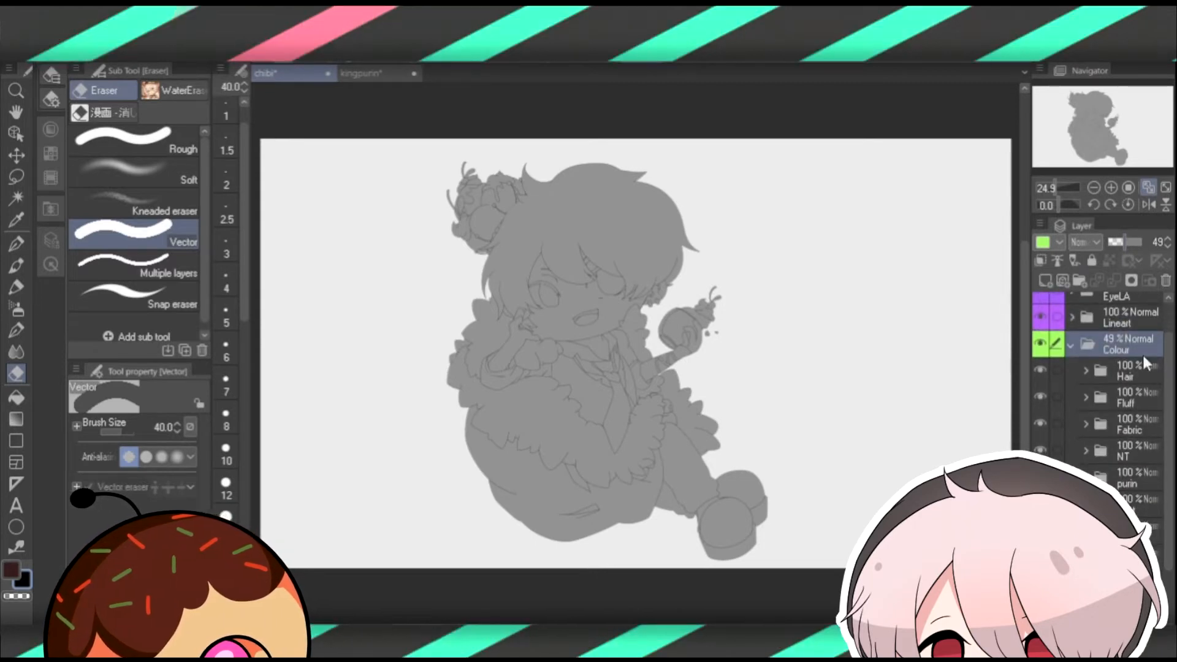
pyautogui.click(1085, 370)
pyautogui.scroll(-4, 1151, 429)
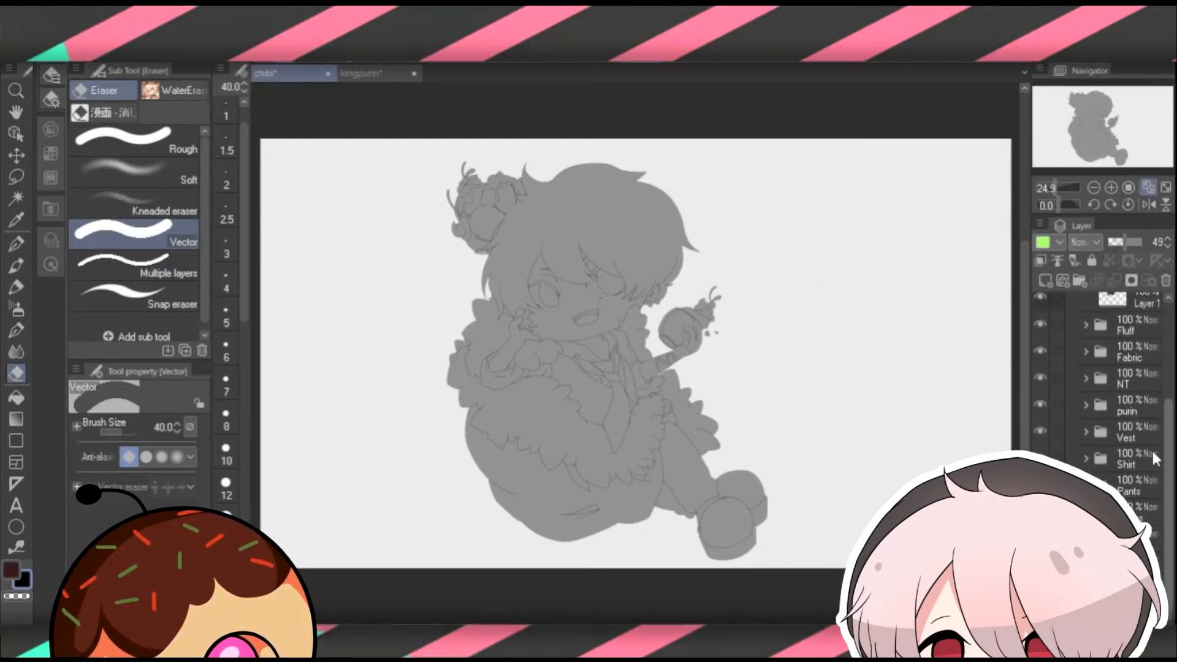
pyautogui.click(1040, 352)
pyautogui.click(1040, 350)
pyautogui.click(1040, 404)
pyautogui.click(1040, 403)
pyautogui.click(1040, 432)
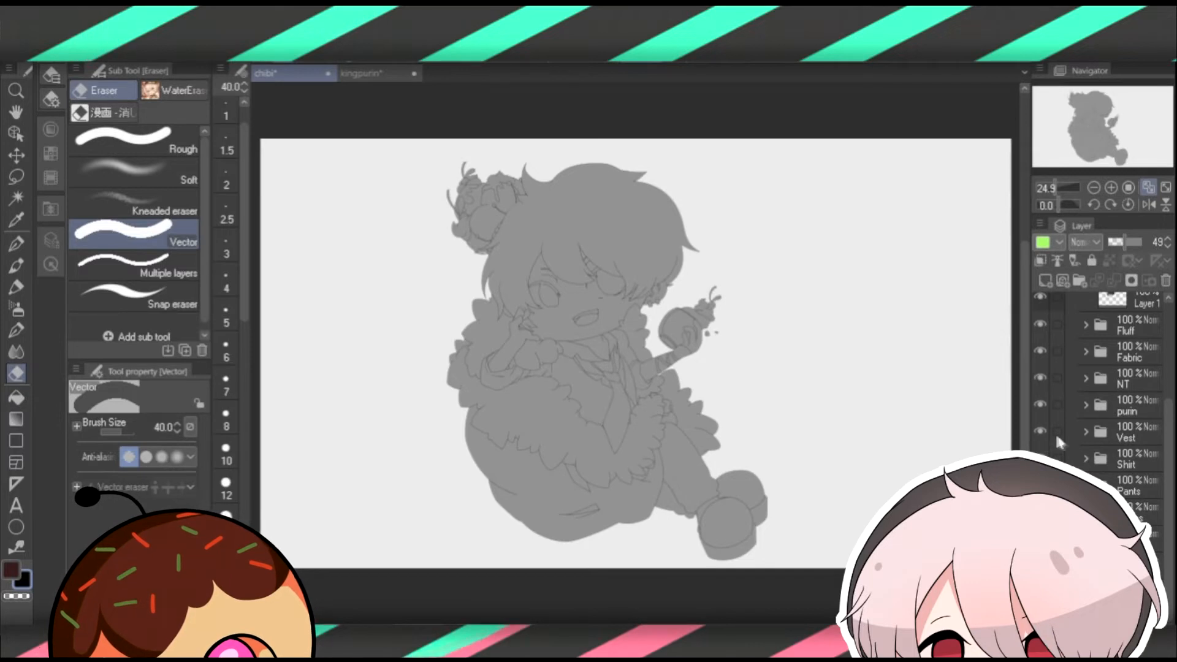
# Select Layer 1 inside the Hair folder.
pyautogui.scroll(3, 1153, 405)
pyautogui.click(1132, 376)
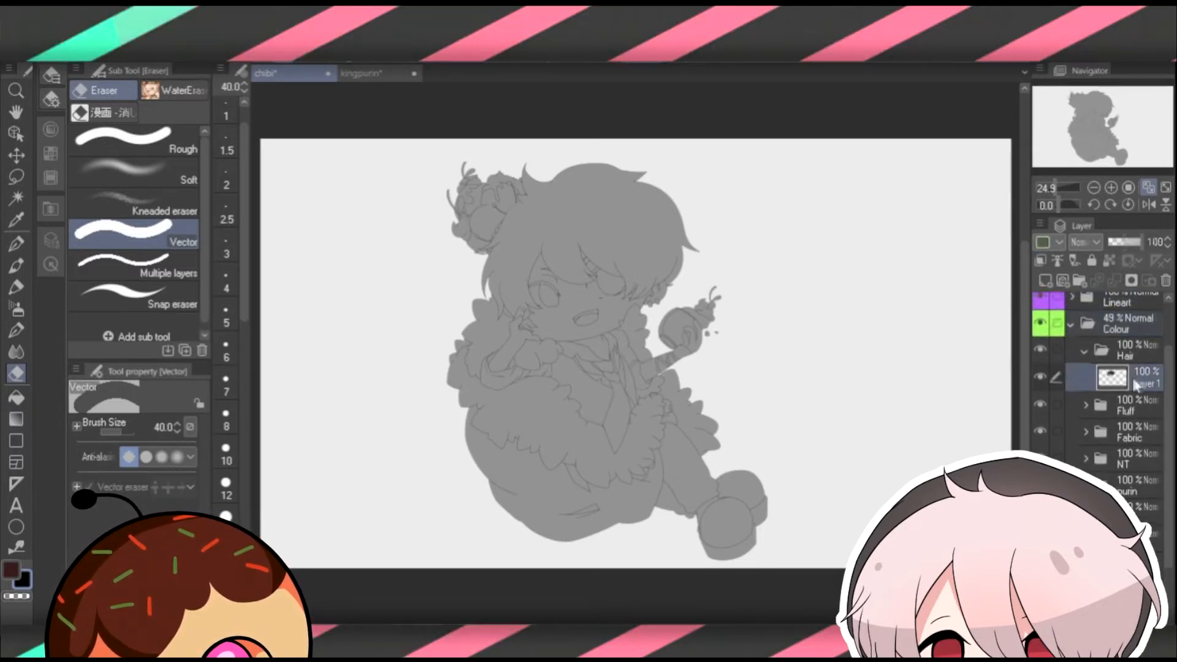
# Toggle the visibility of Layer 1 and the Fluff folder to check their base colours.
pyautogui.click(1040, 377)
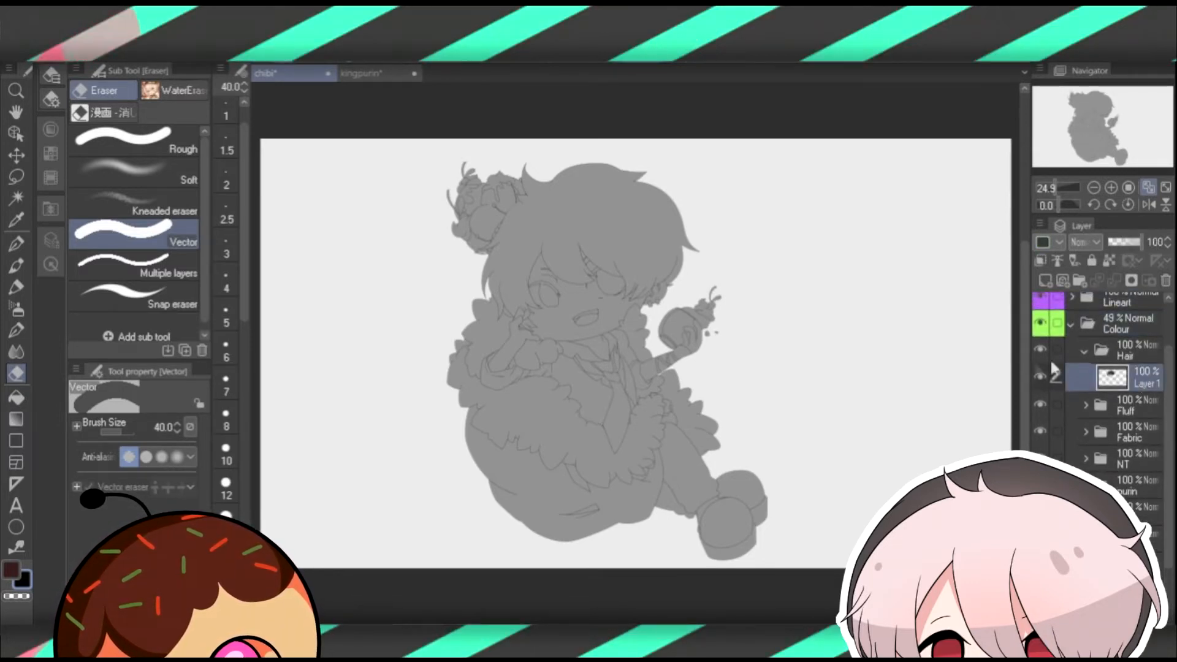
pyautogui.click(1041, 376)
pyautogui.click(1042, 377)
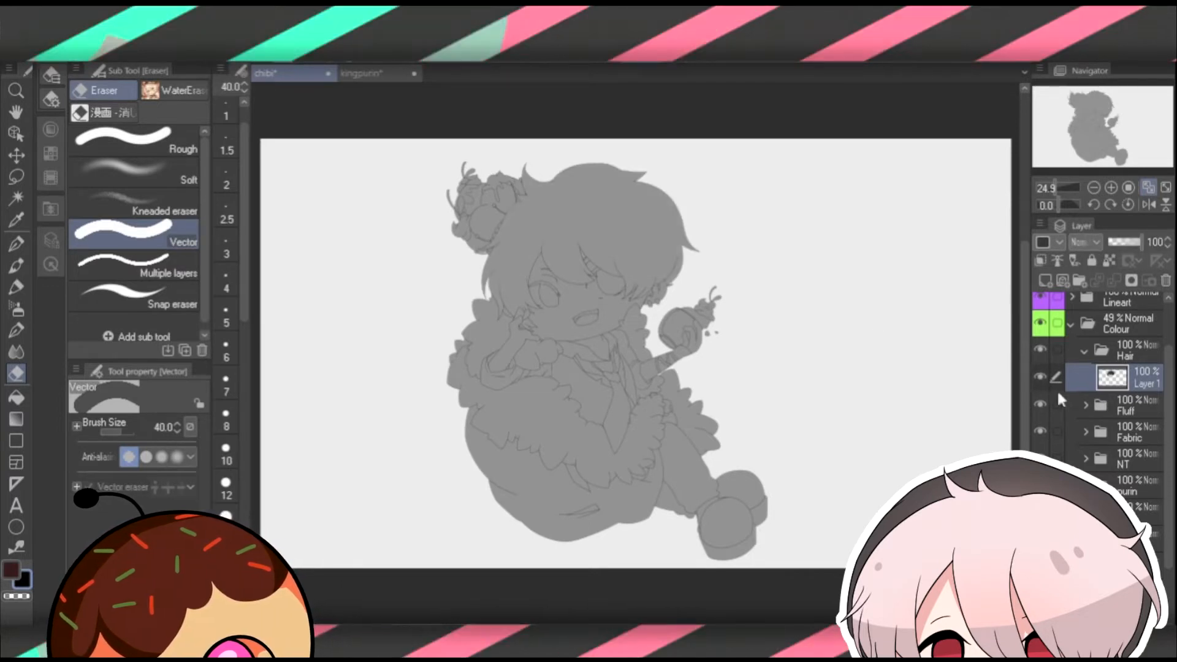
pyautogui.click(1038, 377)
pyautogui.click(1040, 376)
pyautogui.click(1040, 404)
pyautogui.click(1041, 404)
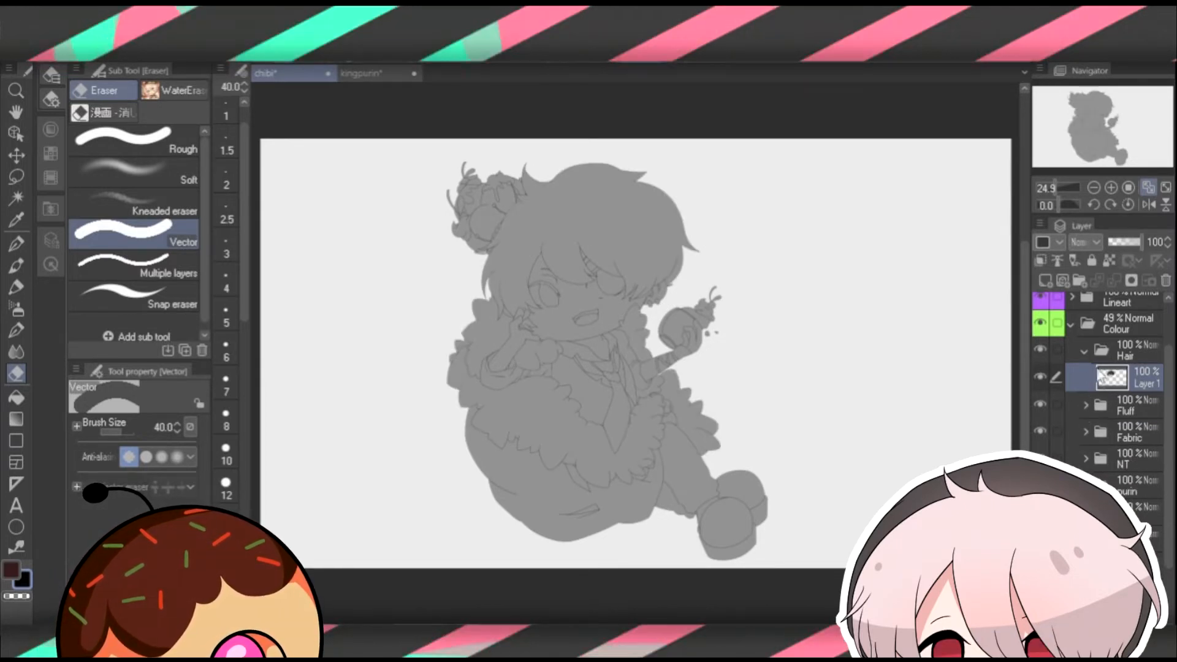
# Add a new raster layer above Layer 1 in the Hair folder and clip it to the layer below.
pyautogui.click(1040, 262)
pyautogui.click(1040, 263)
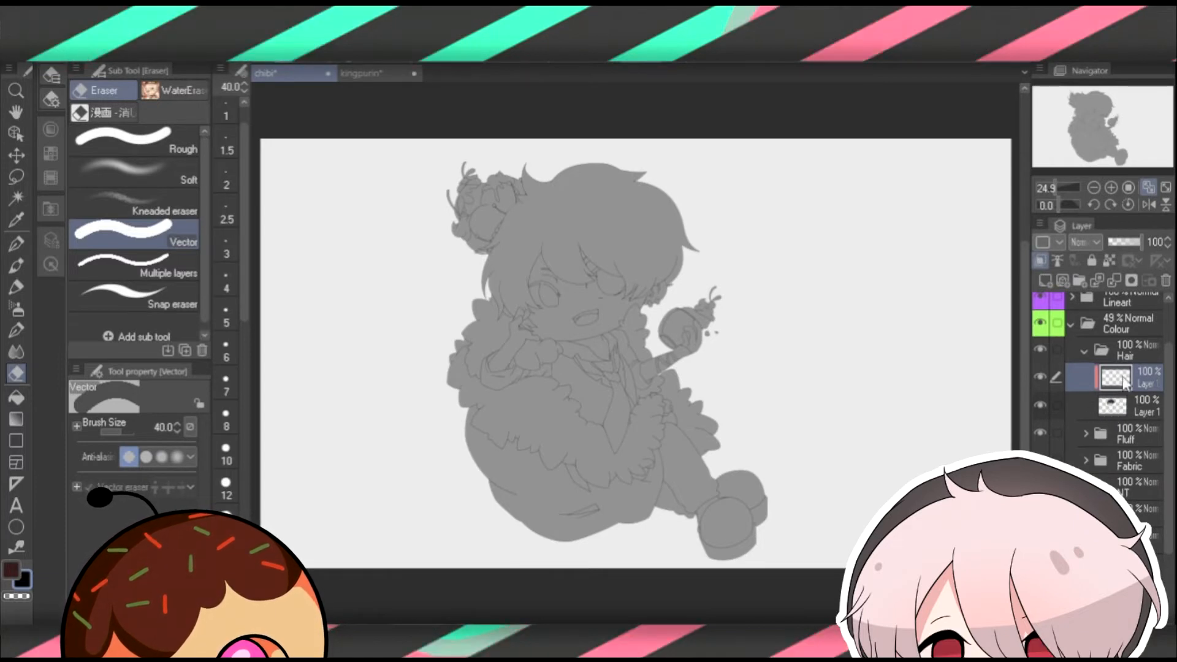
pyautogui.moveTo(1135, 138); pyautogui.dragTo(1135, 129)
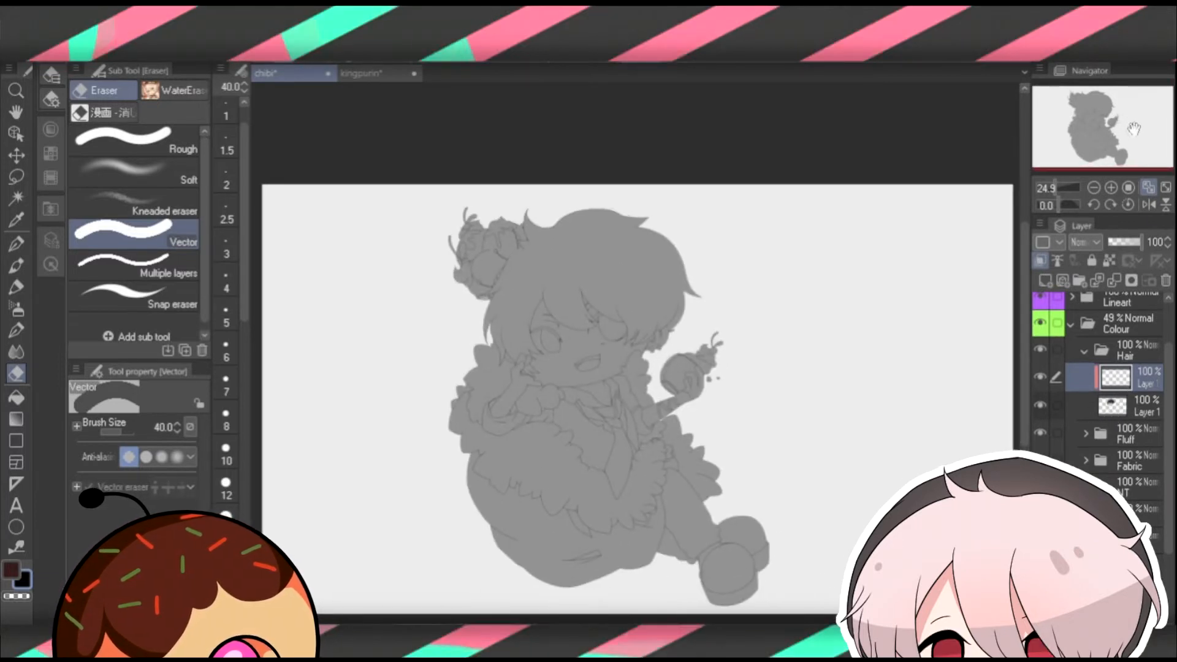
# Airbrush soft pink (0, 45, 100) over the hair on the clipped layer at brush size 1200.
pyautogui.press('b')
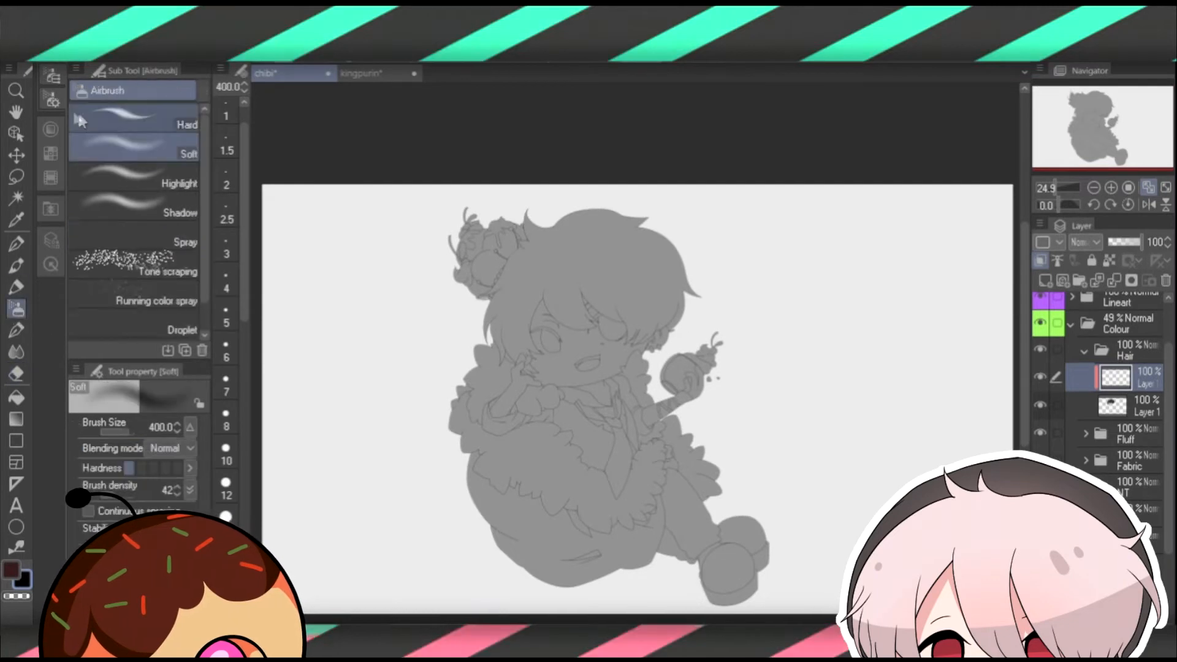
pyautogui.click(51, 129)
pyautogui.click(137, 107)
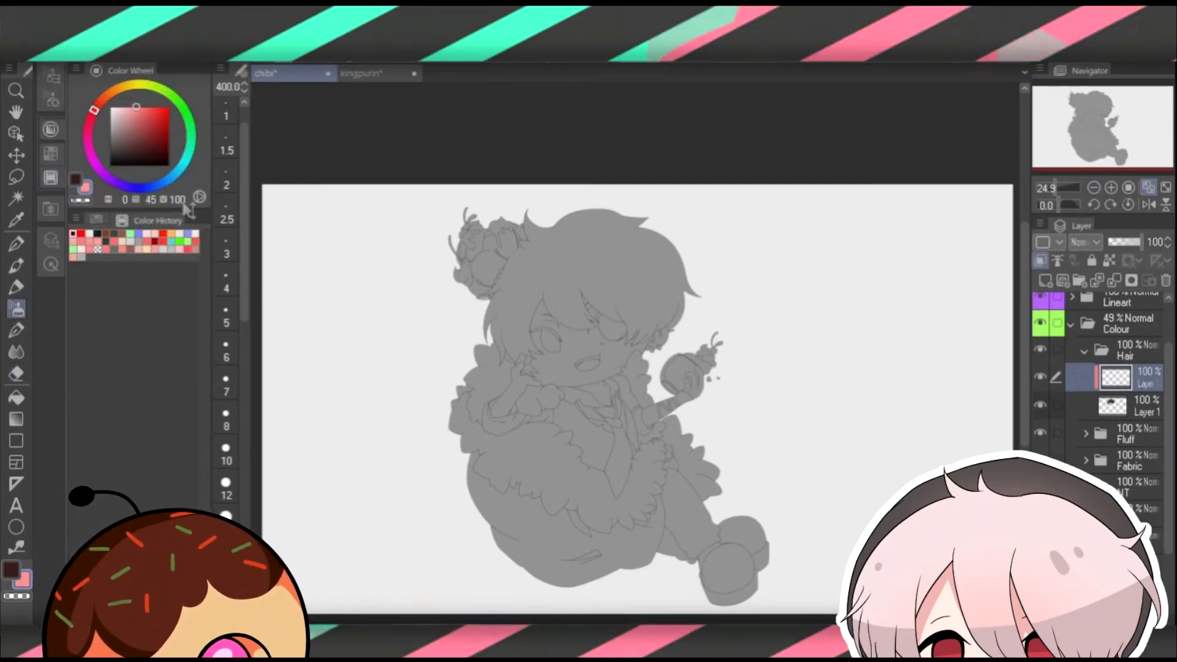
pyautogui.scroll(-5, 242, 348)
pyautogui.scroll(-5, 242, 349)
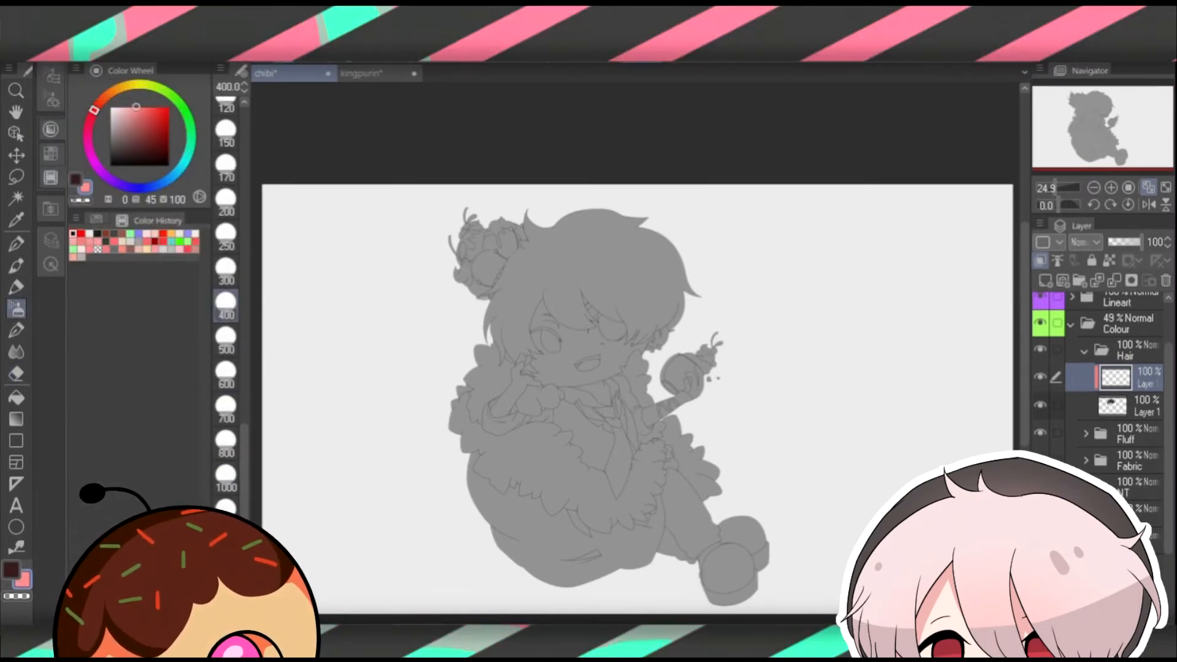
pyautogui.moveTo(539, 307)
pyautogui.mouseDown()
pyautogui.moveTo(630, 289)
pyautogui.moveTo(552, 337)
pyautogui.moveTo(670, 355)
pyautogui.mouseUp()
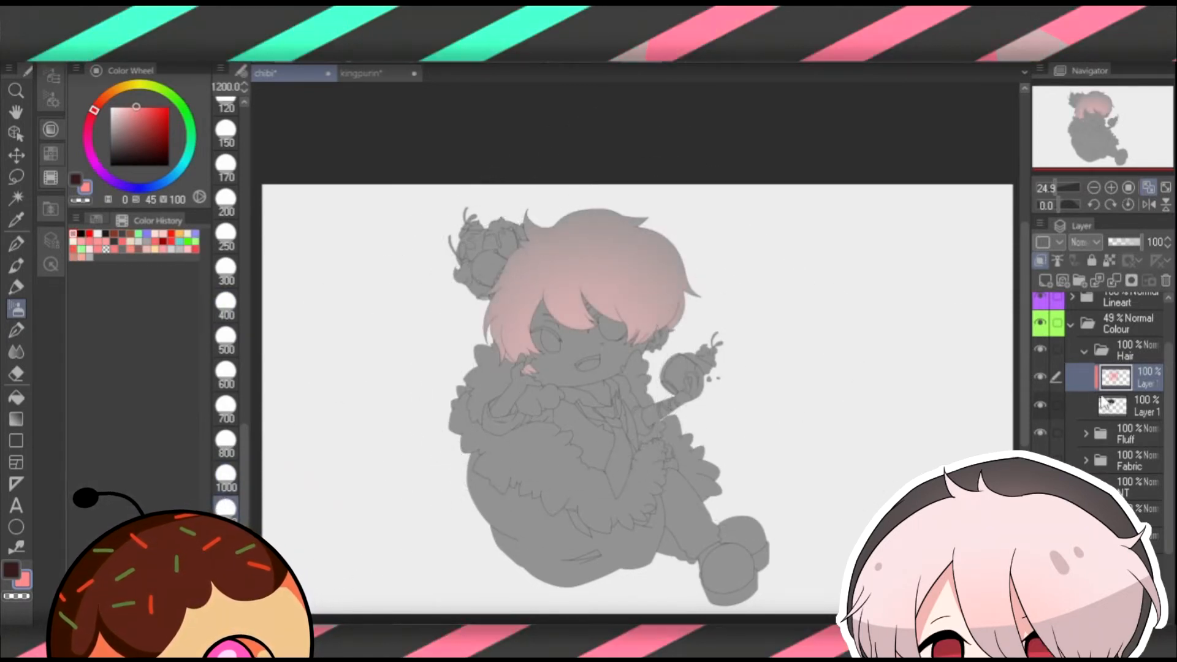
# Switch the pink layer's clipping off and on, and check the visibility of Layer 1 beneath it.
pyautogui.click(1041, 260)
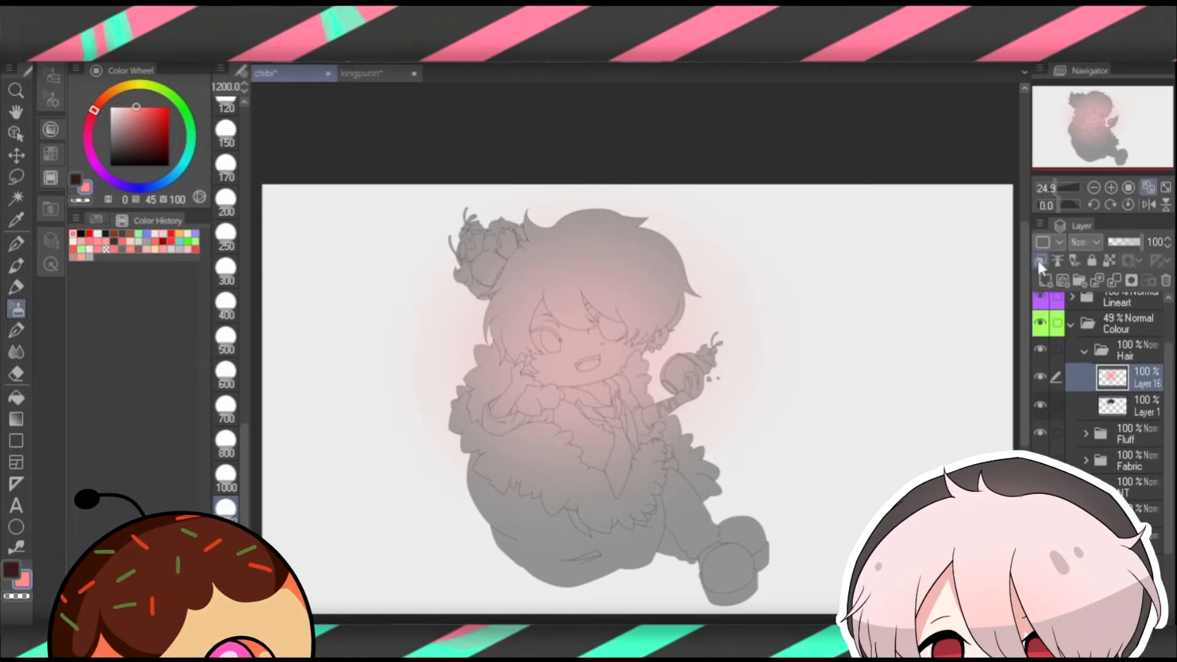
pyautogui.click(1039, 258)
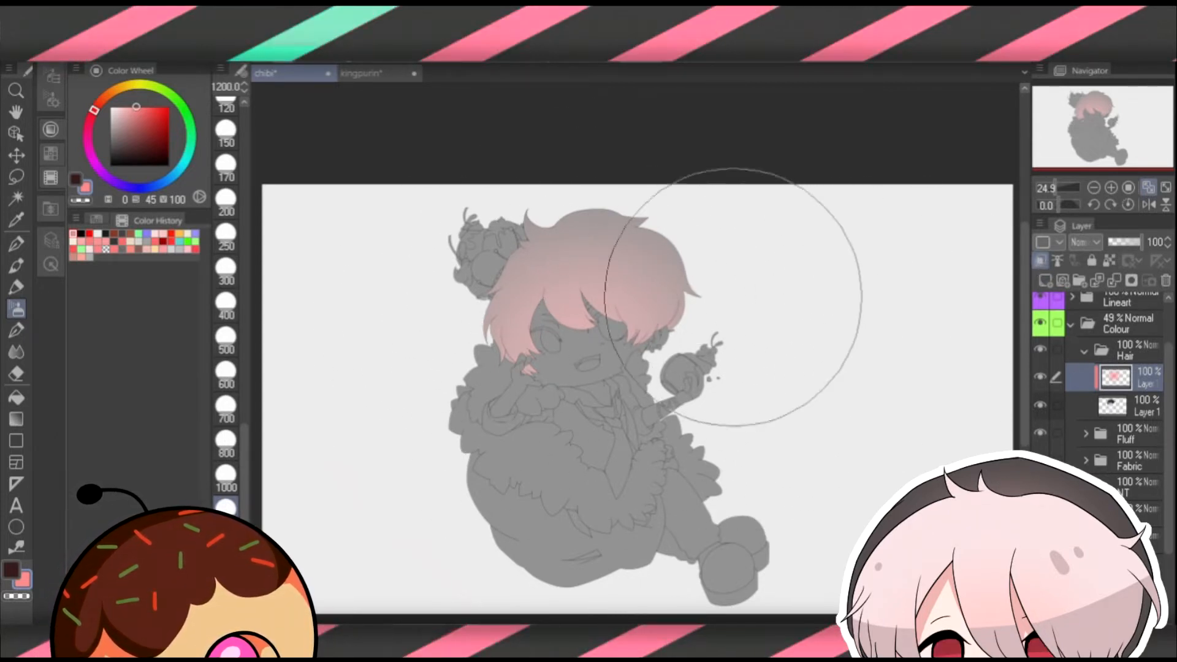
pyautogui.click(1042, 406)
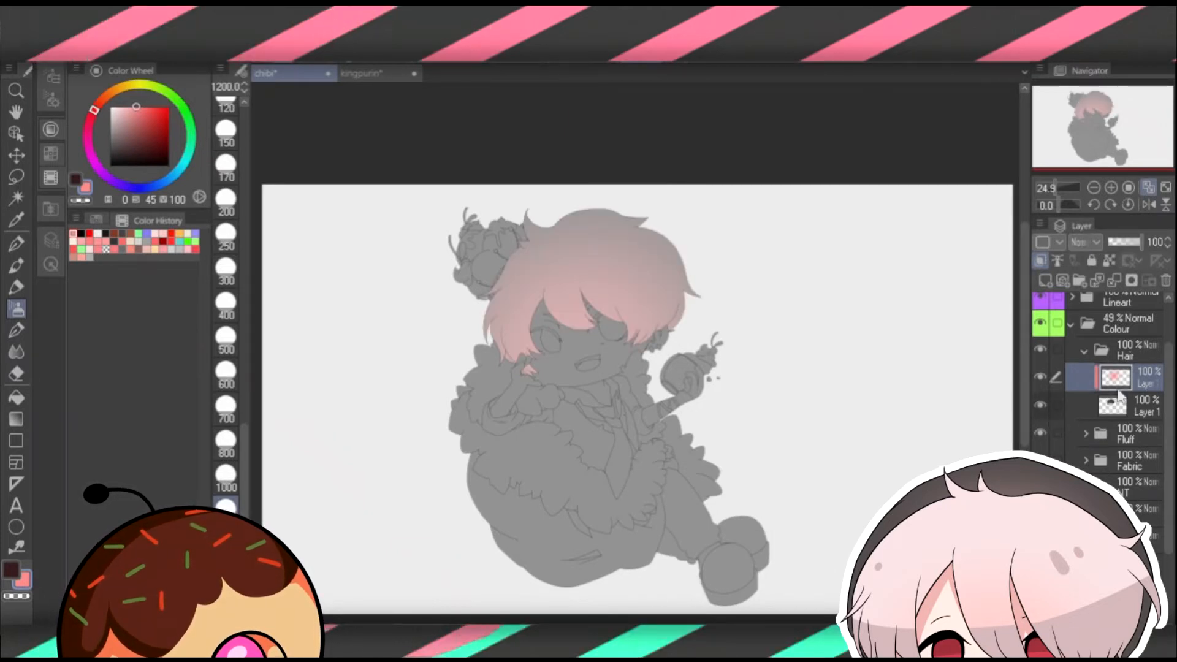
# Paint dark red (0, 64, 40) shading on the hair at brush size 150 on a new raster layer, and clip it to the layer below.
pyautogui.click(1047, 281)
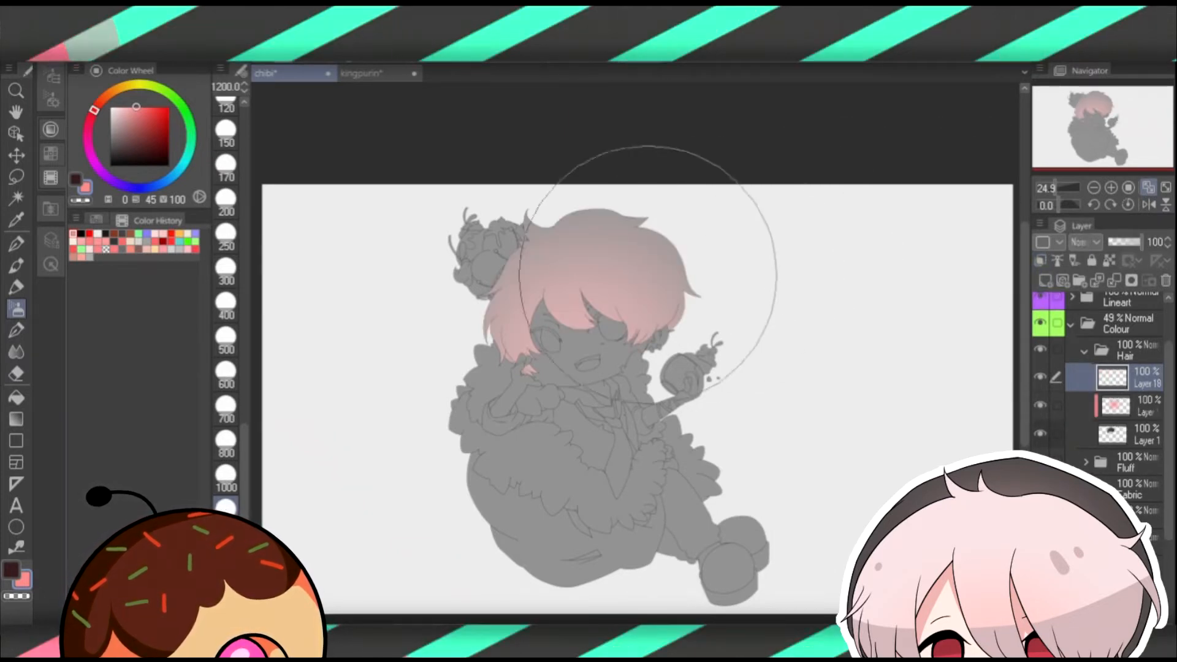
pyautogui.click(15, 265)
pyautogui.click(130, 136)
pyautogui.click(226, 301)
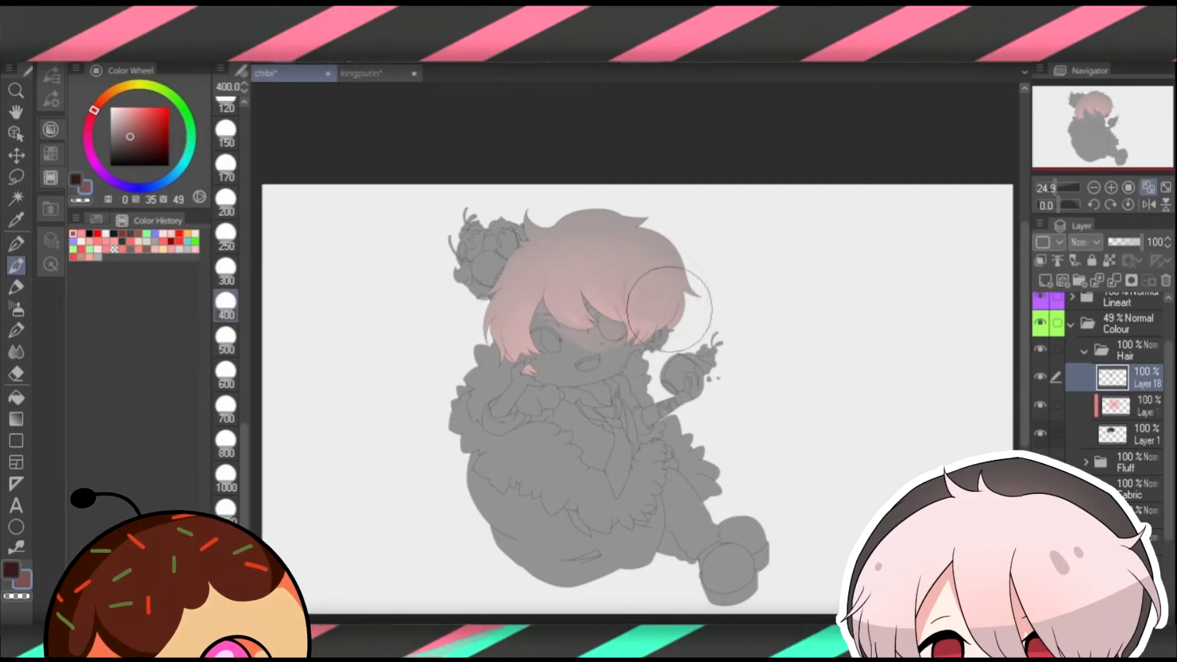
pyautogui.click(148, 141)
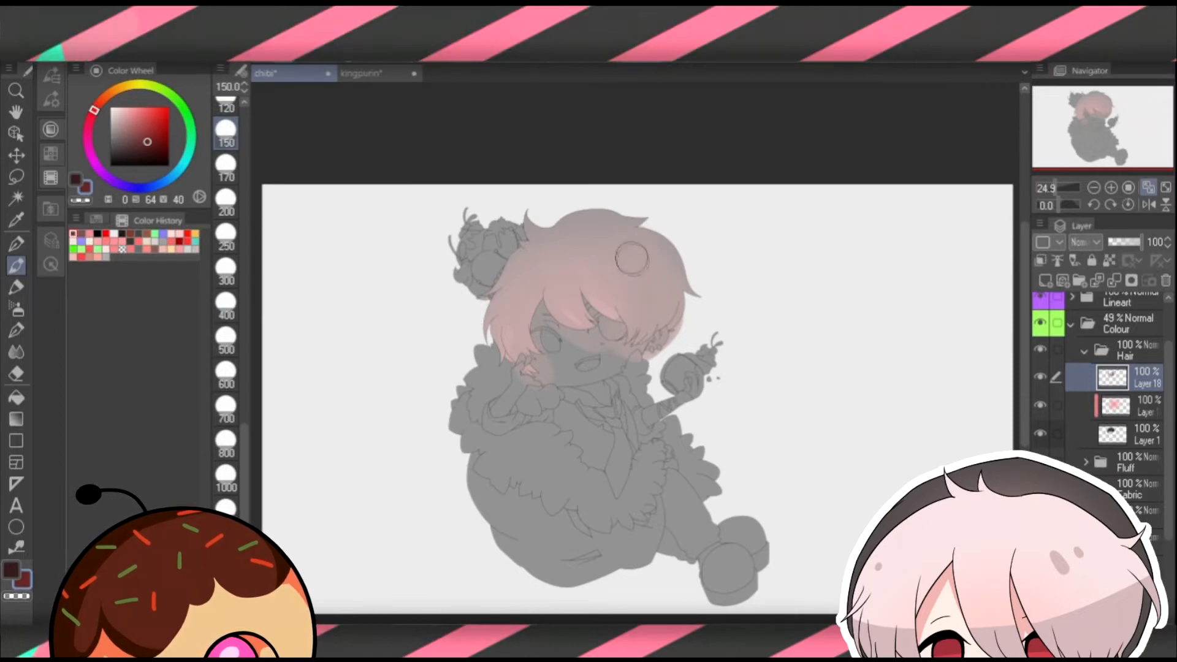
pyautogui.moveTo(631, 255); pyautogui.dragTo(648, 268)
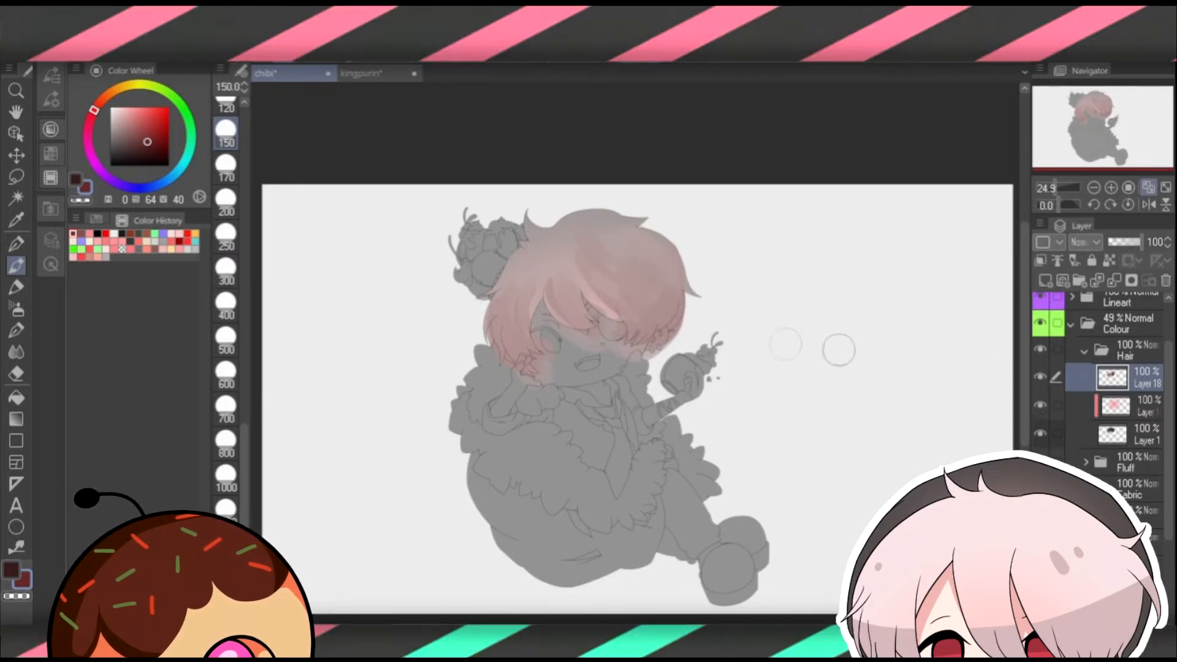
pyautogui.click(1040, 260)
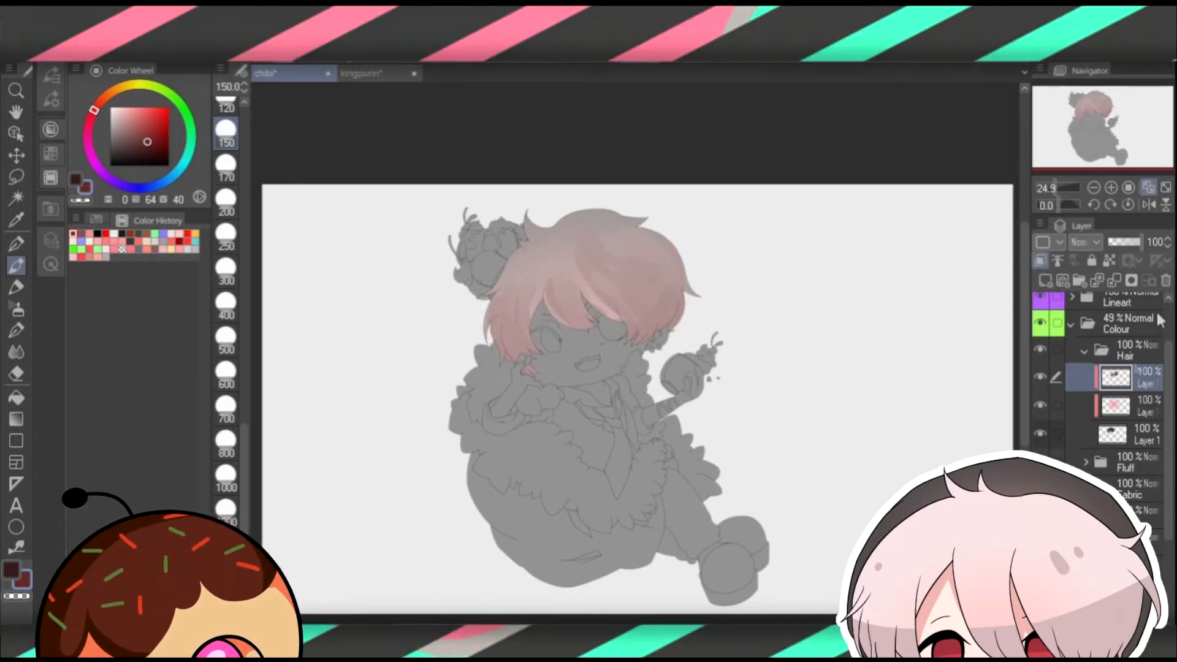
# Try other blending modes on the clipped shading layer, restore Normal, and toggle the layer's visibility.
pyautogui.click(1085, 242)
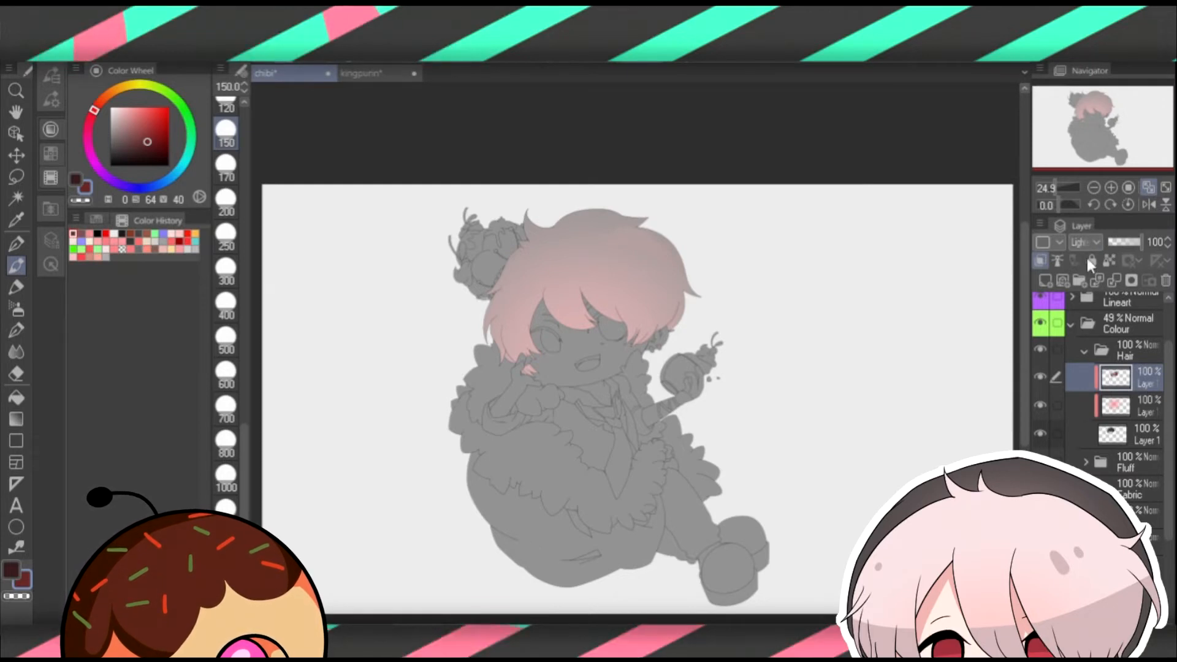
pyautogui.scroll(7, 1086, 245)
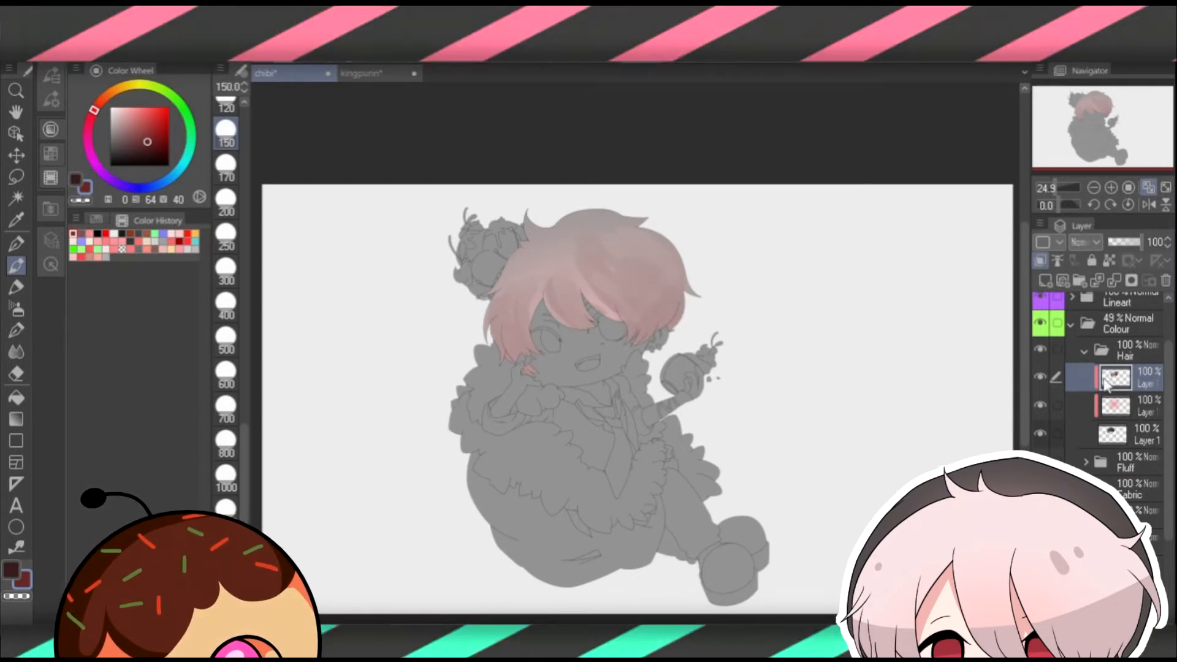
pyautogui.click(1040, 375)
pyautogui.click(1040, 375)
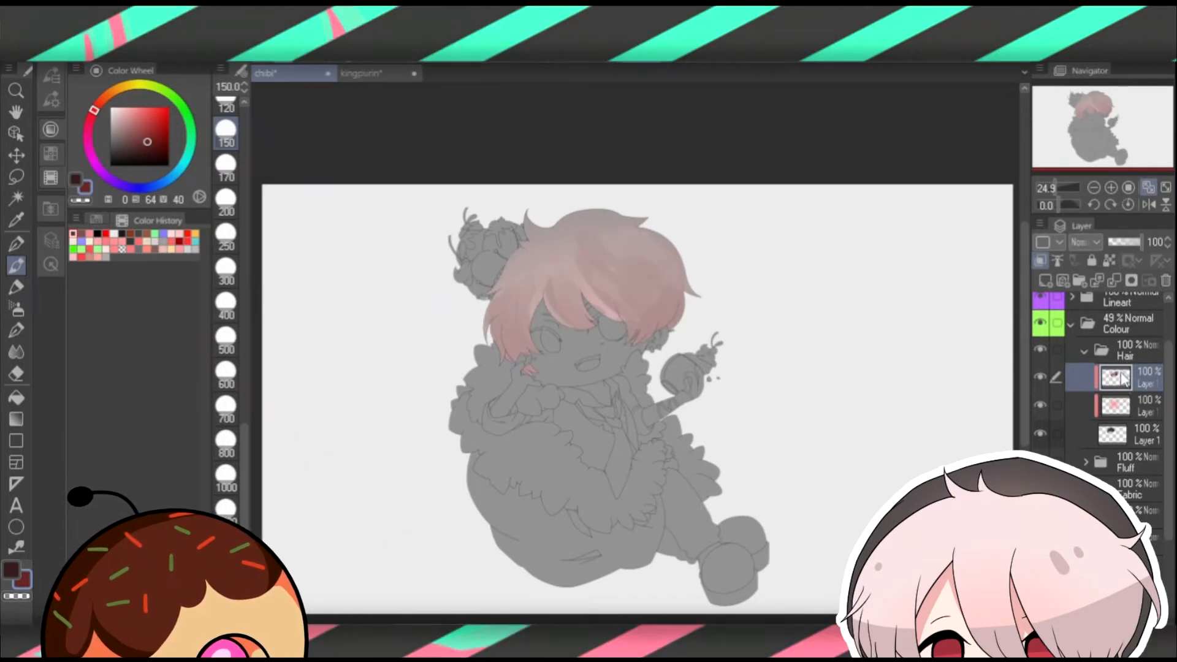
# Add another clipped layer above the shading, and merge the clipped layers down into the pink airbrushed layer.
pyautogui.click(1044, 279)
pyautogui.click(1042, 261)
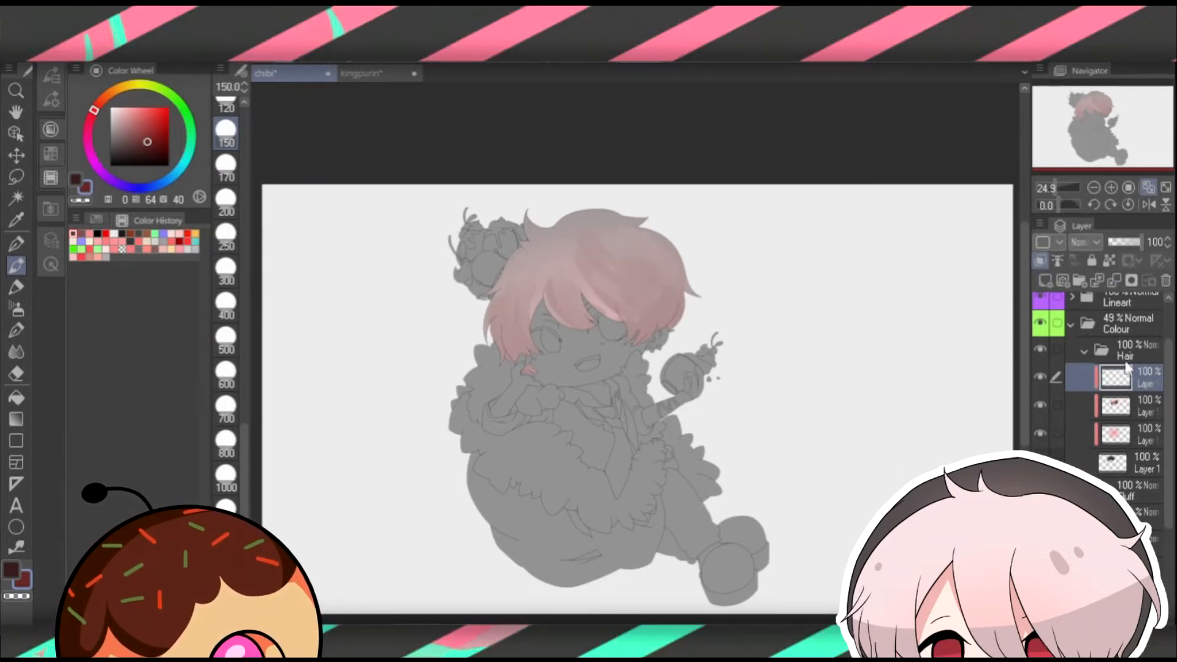
pyautogui.click(1113, 282)
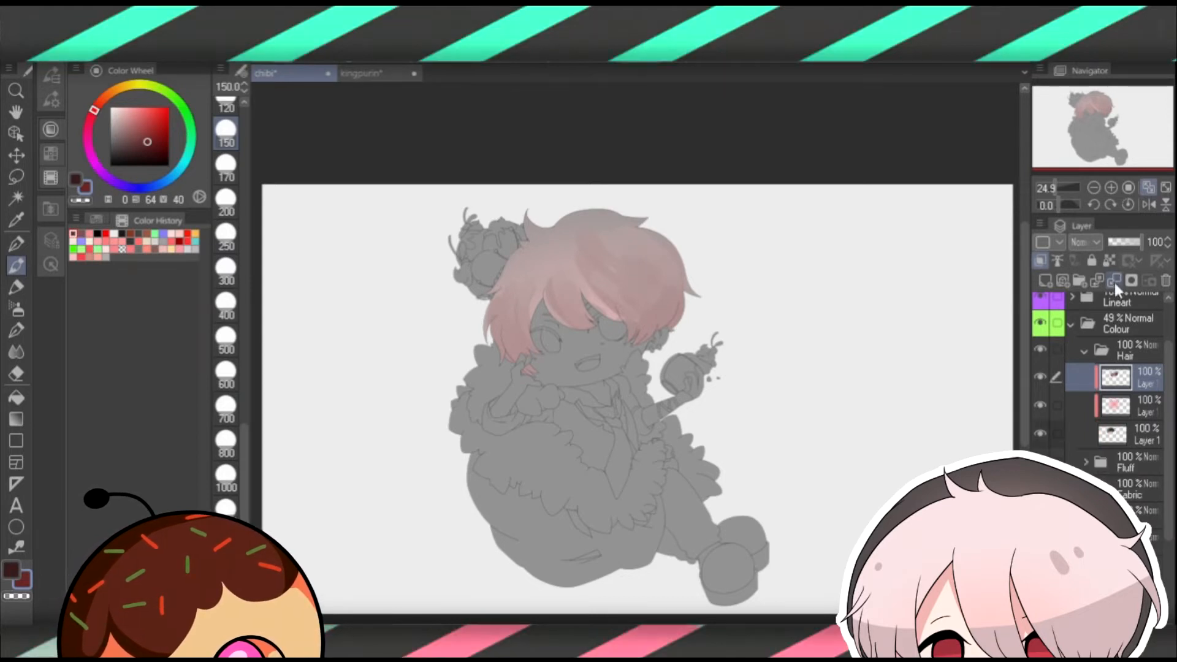
pyautogui.click(1039, 376)
pyautogui.click(1040, 375)
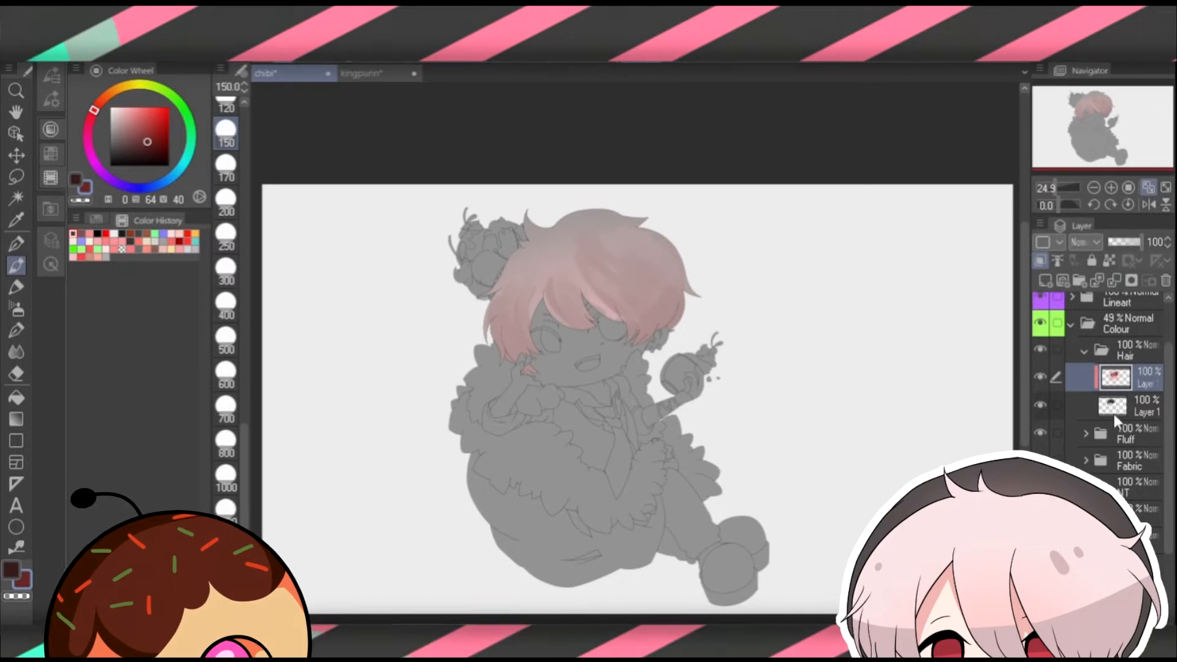
# Select Layer 1 and toggle the visibility of the merged layer and Layer 1 to compare them on the hair at 50% zoom.
pyautogui.click(1113, 412)
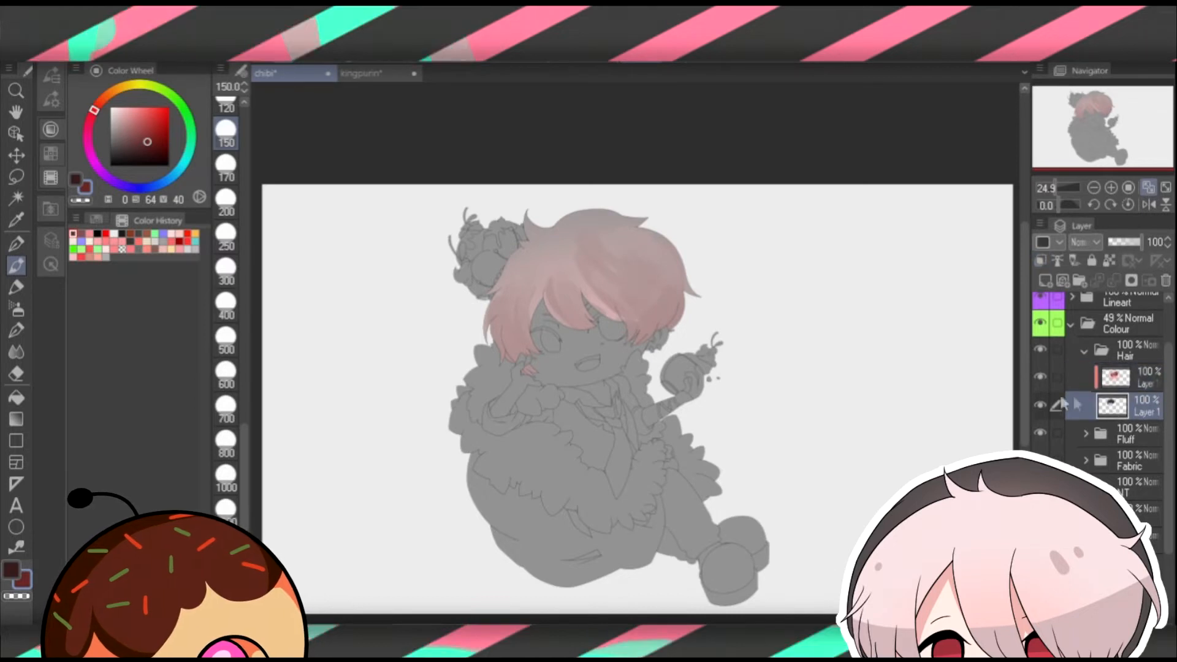
pyautogui.click(1114, 188)
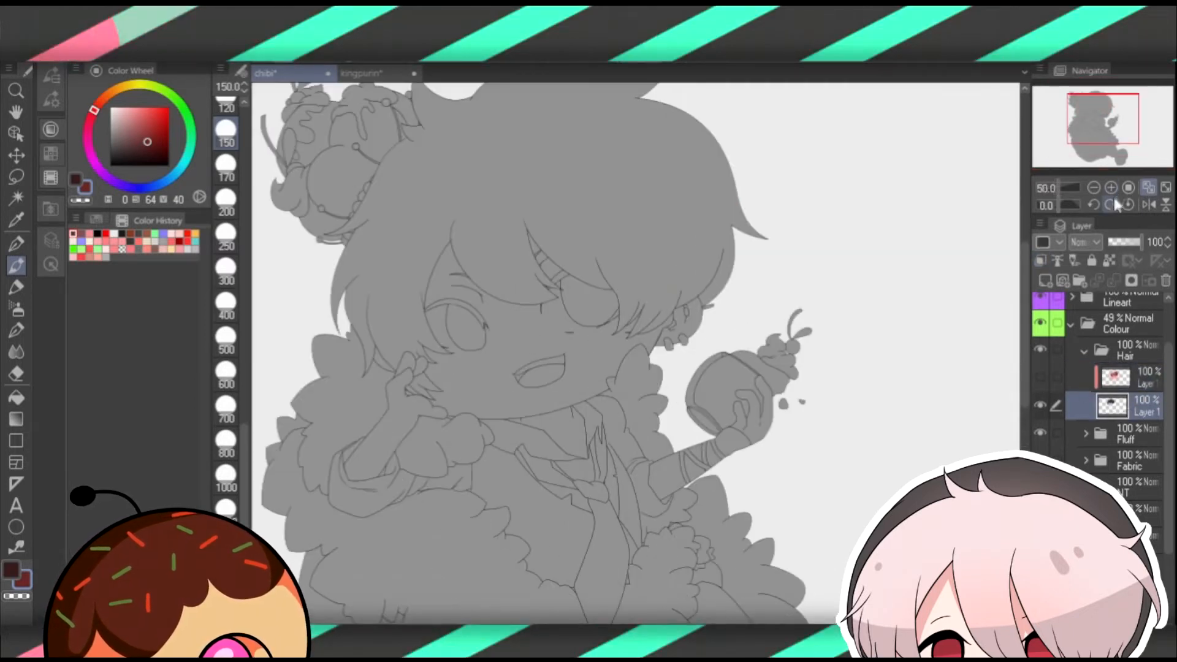
pyautogui.click(1040, 376)
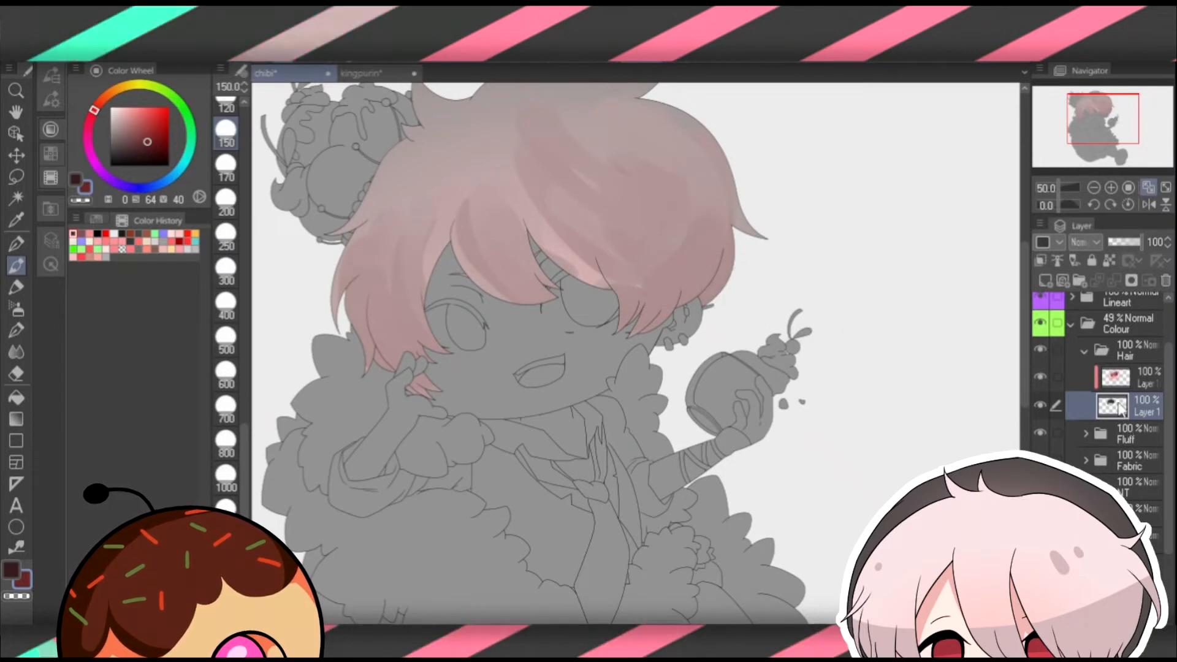
pyautogui.click(1041, 405)
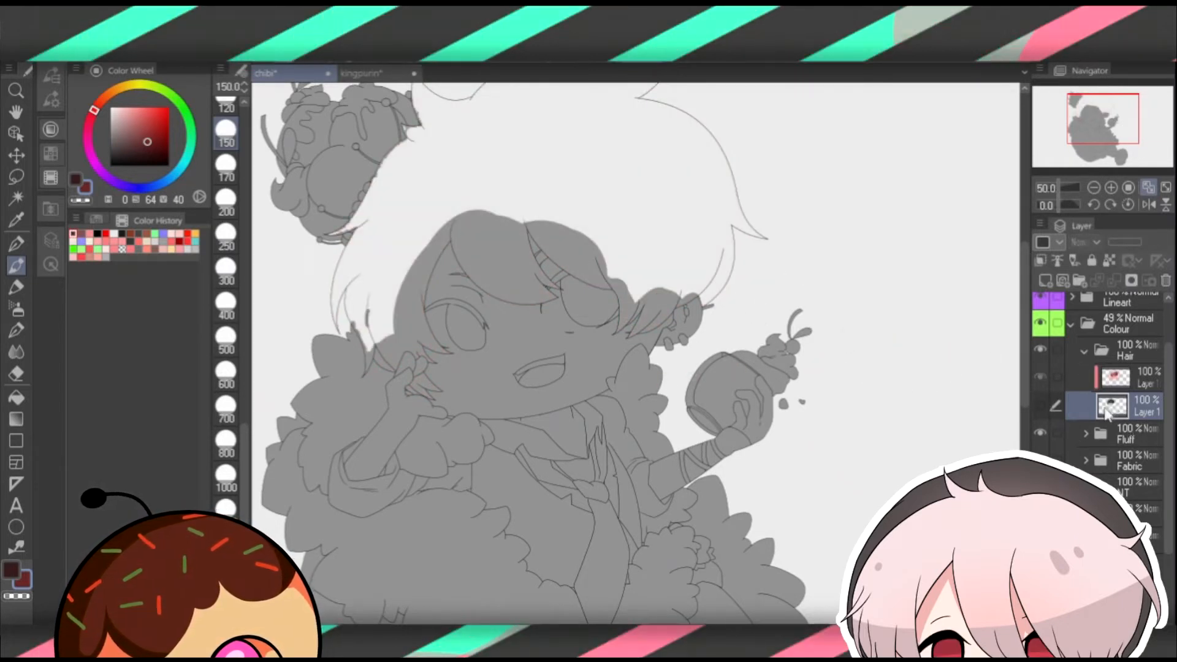
# Draw a curved bright red (0, 67, 100) pen stroke at size 20 past the hair's upper right outline on visible Layer 1.
pyautogui.click(151, 106)
pyautogui.click(23, 239)
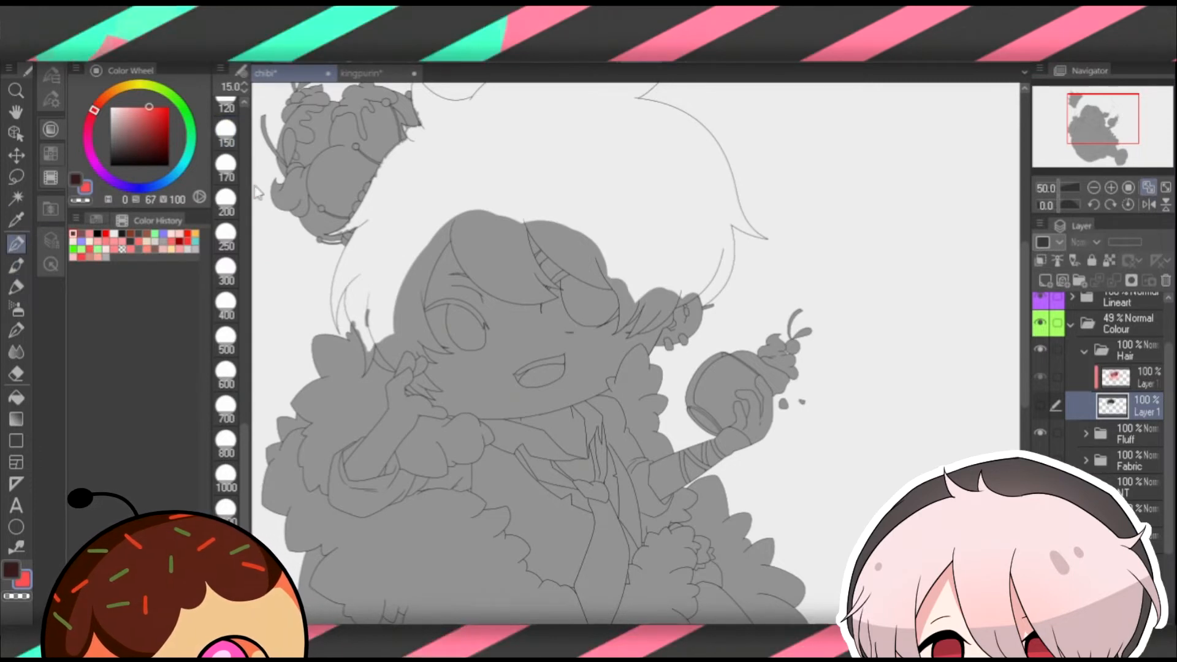
pyautogui.click(225, 455)
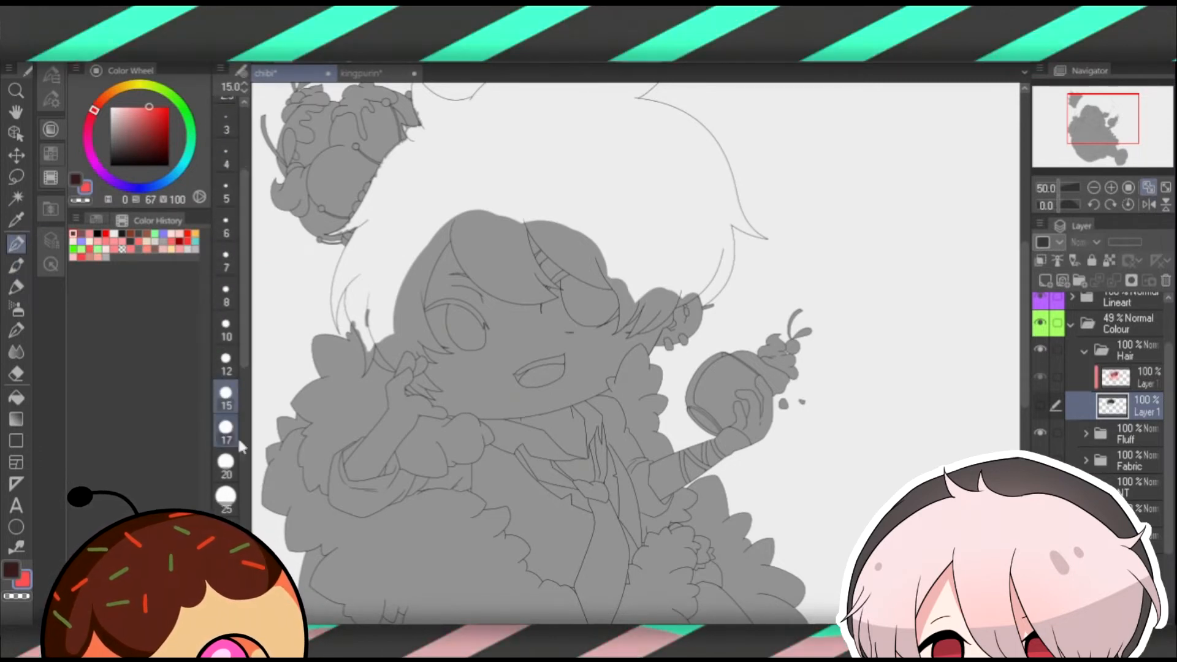
pyautogui.click(1040, 404)
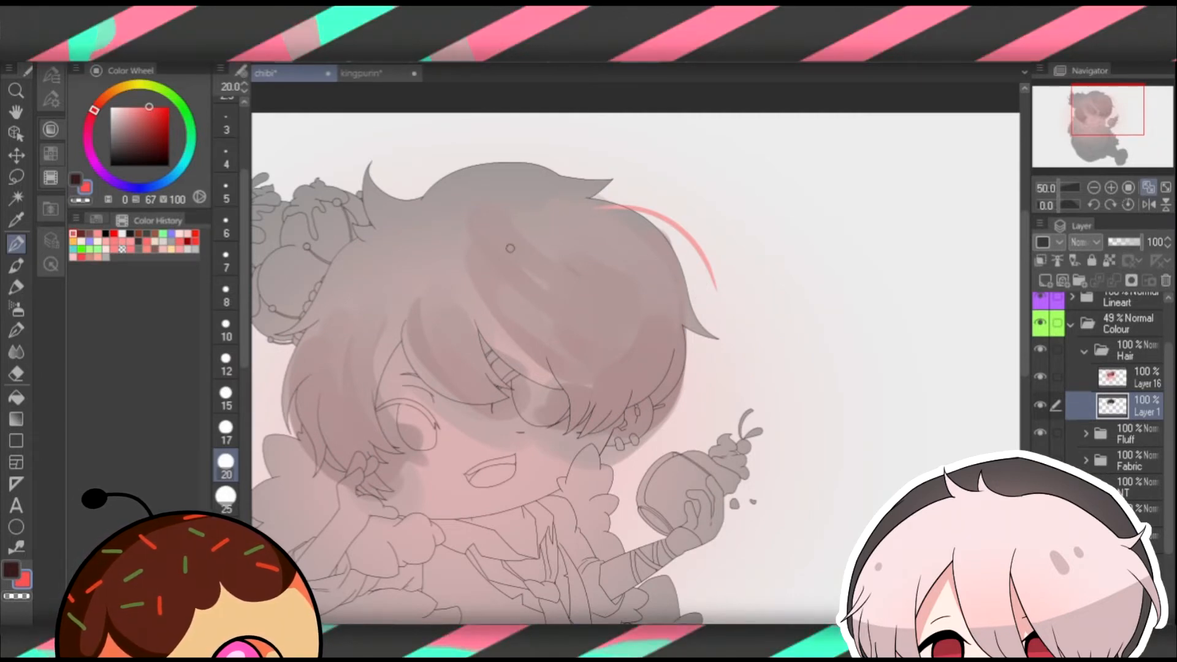
# Clip Layer 16 to Layer 1, toggle its visibility, and unclip it again to compare how the paint spreads over the whole figure.
pyautogui.click(1122, 377)
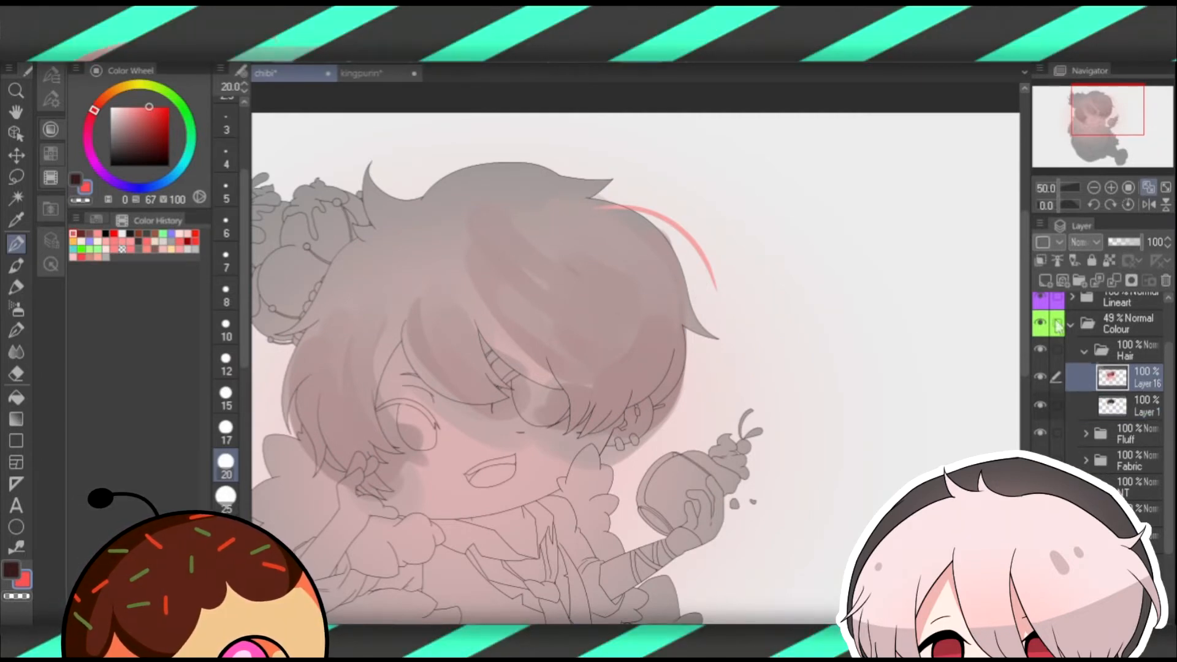
pyautogui.click(1040, 261)
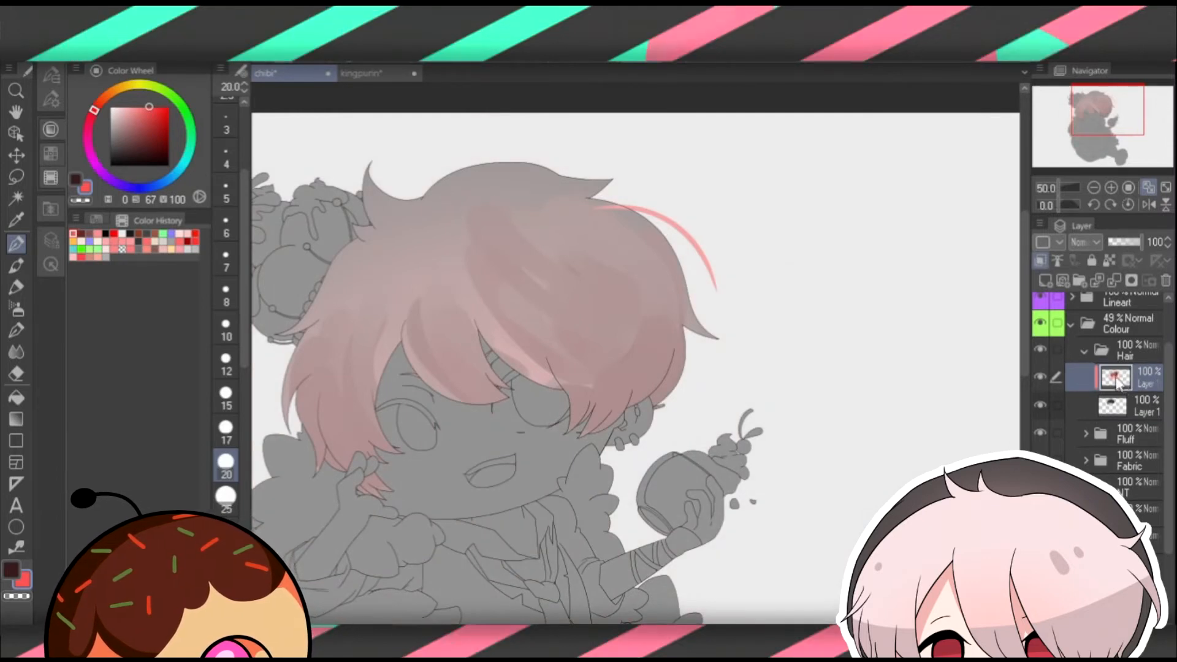
pyautogui.click(1042, 375)
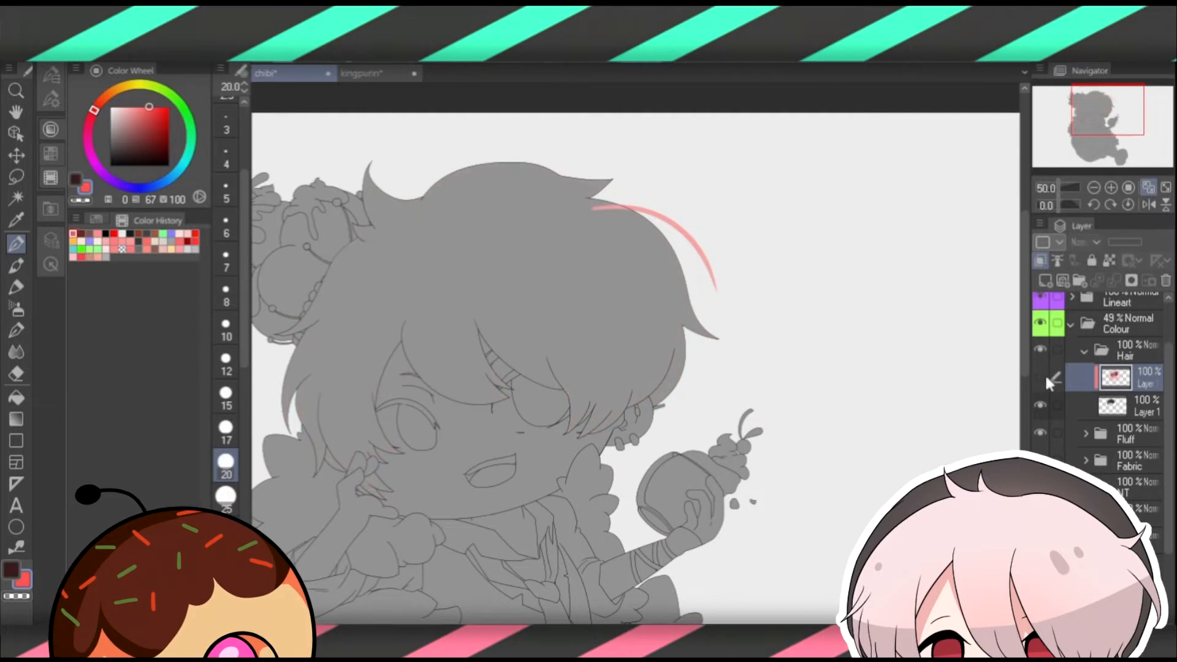
pyautogui.click(1042, 375)
pyautogui.click(1042, 261)
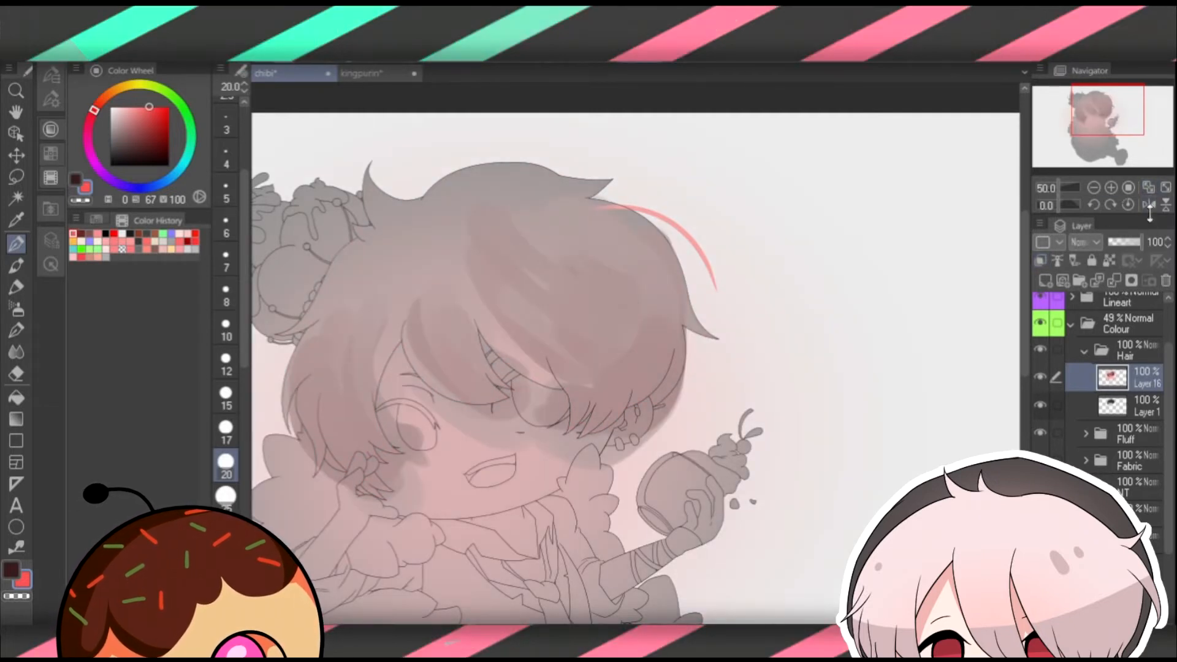
pyautogui.click(1148, 188)
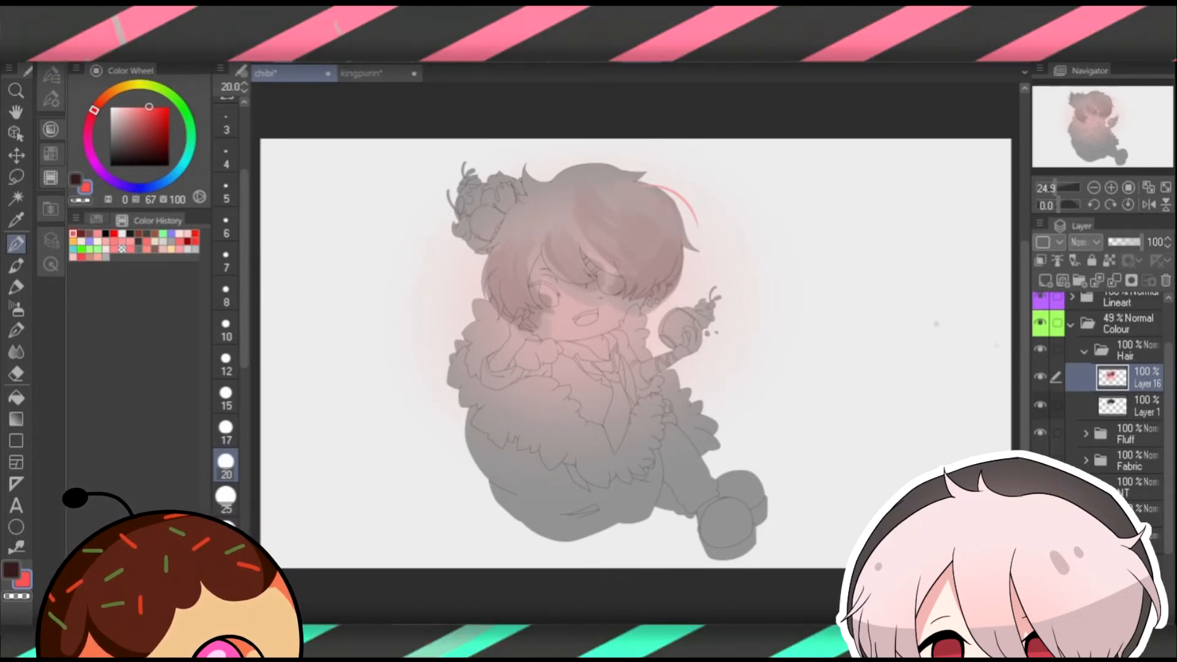
# Clip Layer 16 to Layer 1 and release it again to compare the paint inside and outside the hair.
pyautogui.click(1113, 406)
pyautogui.click(1110, 187)
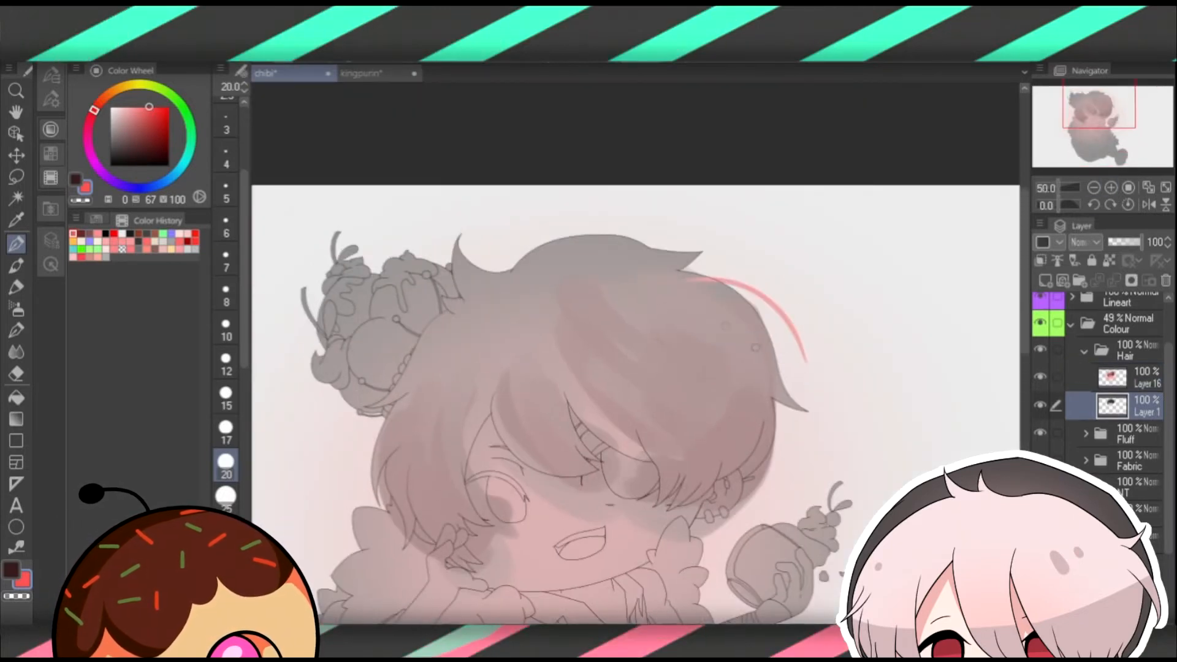
pyautogui.click(1113, 377)
pyautogui.click(1040, 261)
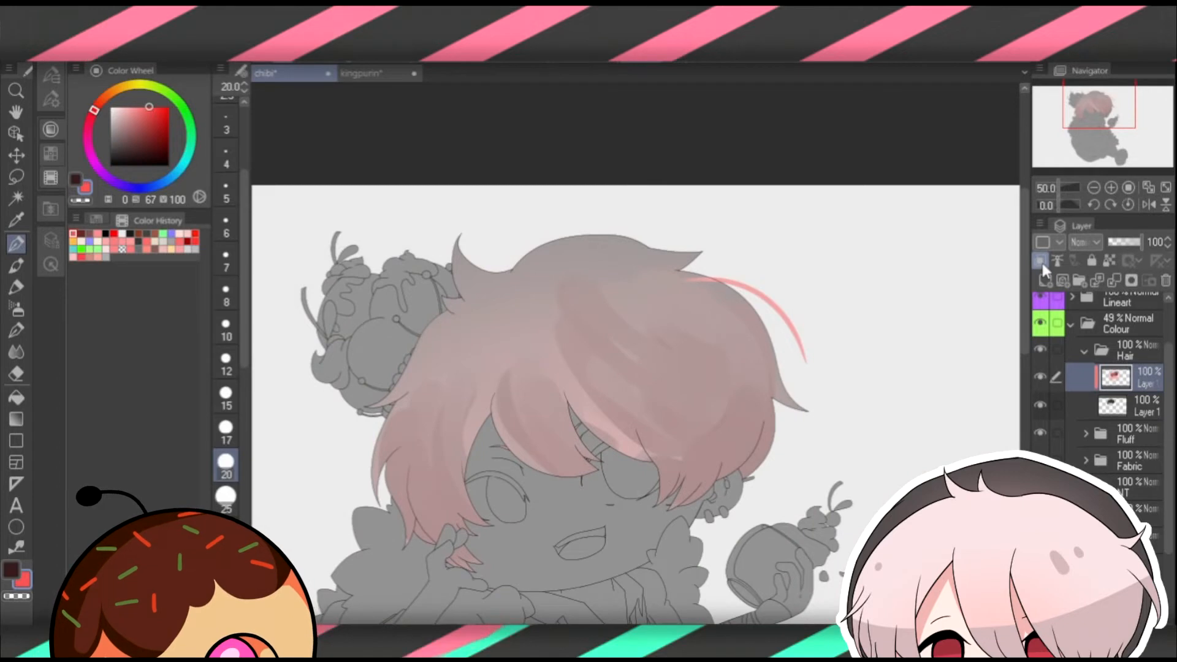
pyautogui.click(1042, 261)
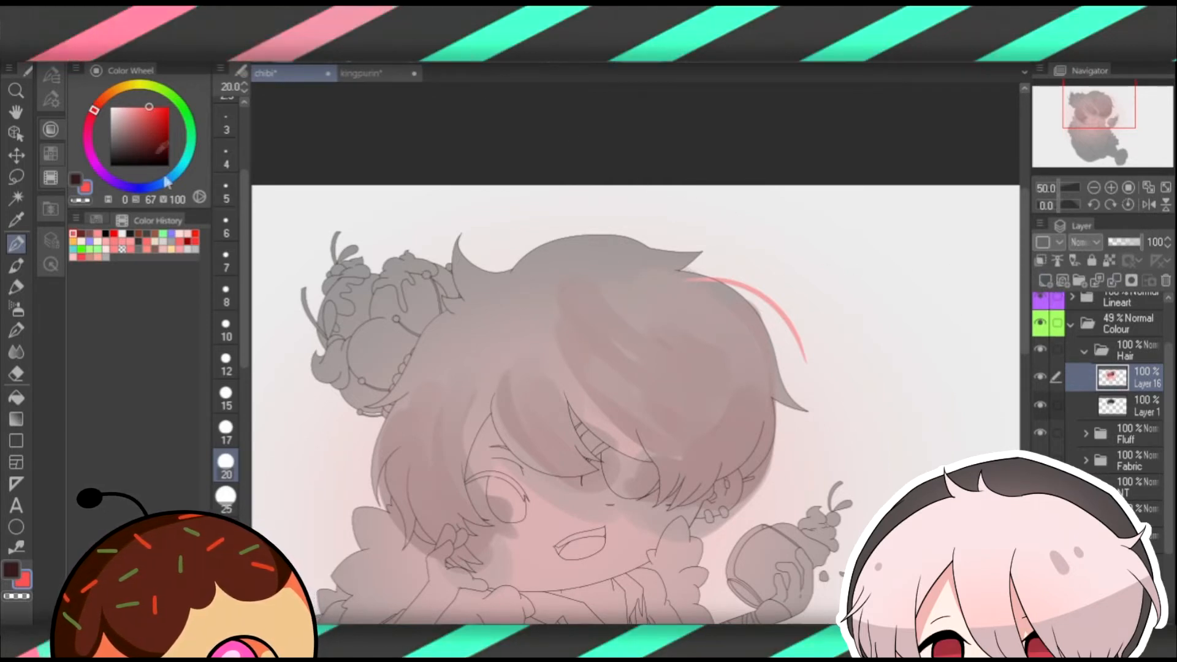
# Airbrush Layer 16 with dark brown (0, 42, 30) at size 1200 over the upper hair and light pink (0, 27, 100) at size 250 over the tips.
pyautogui.click(17, 310)
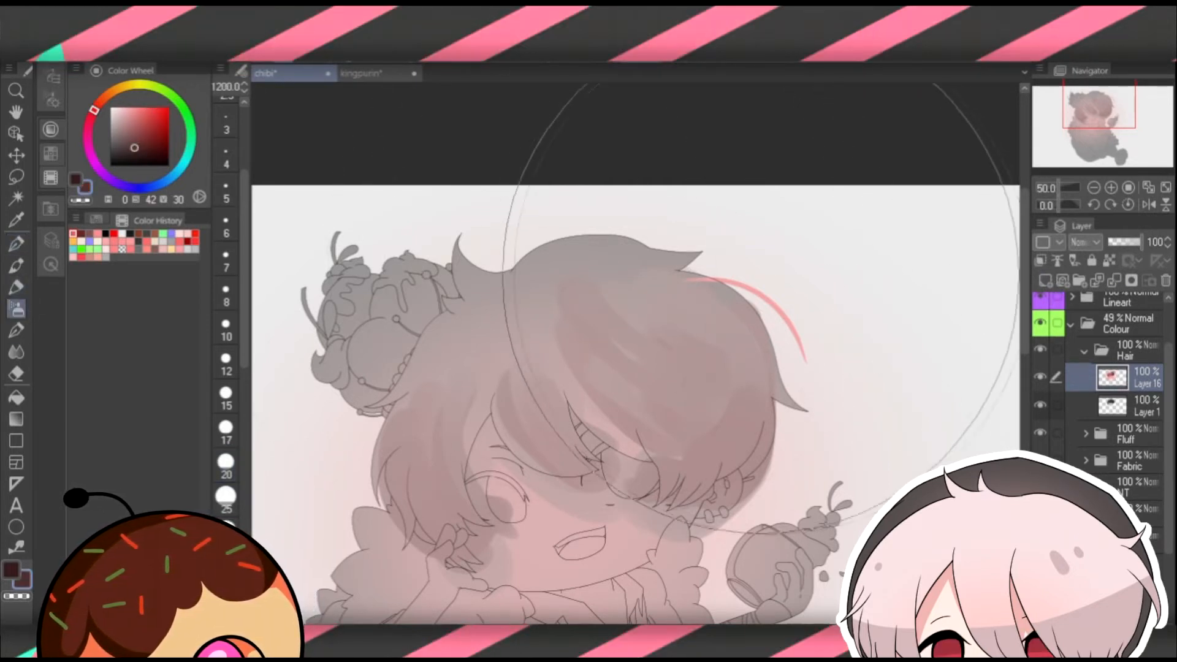
pyautogui.moveTo(367, 264)
pyautogui.mouseDown()
pyautogui.moveTo(693, 258)
pyautogui.moveTo(448, 276)
pyautogui.moveTo(527, 282)
pyautogui.moveTo(666, 233)
pyautogui.moveTo(367, 341)
pyautogui.moveTo(551, 263)
pyautogui.mouseUp()
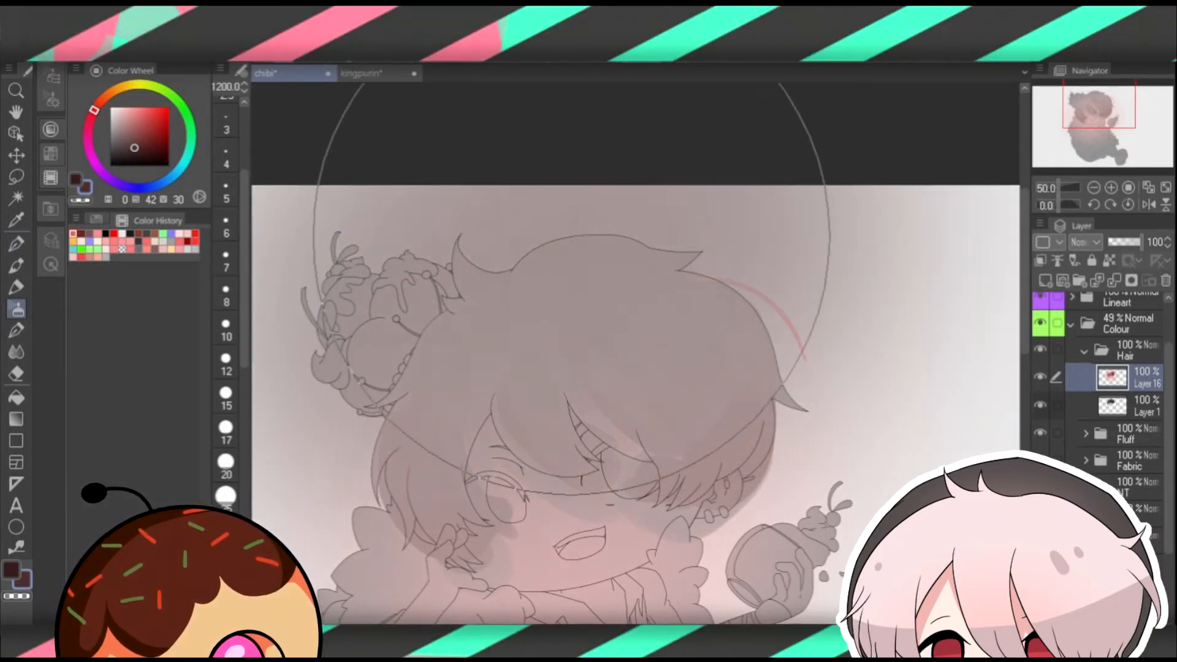
pyautogui.click(126, 106)
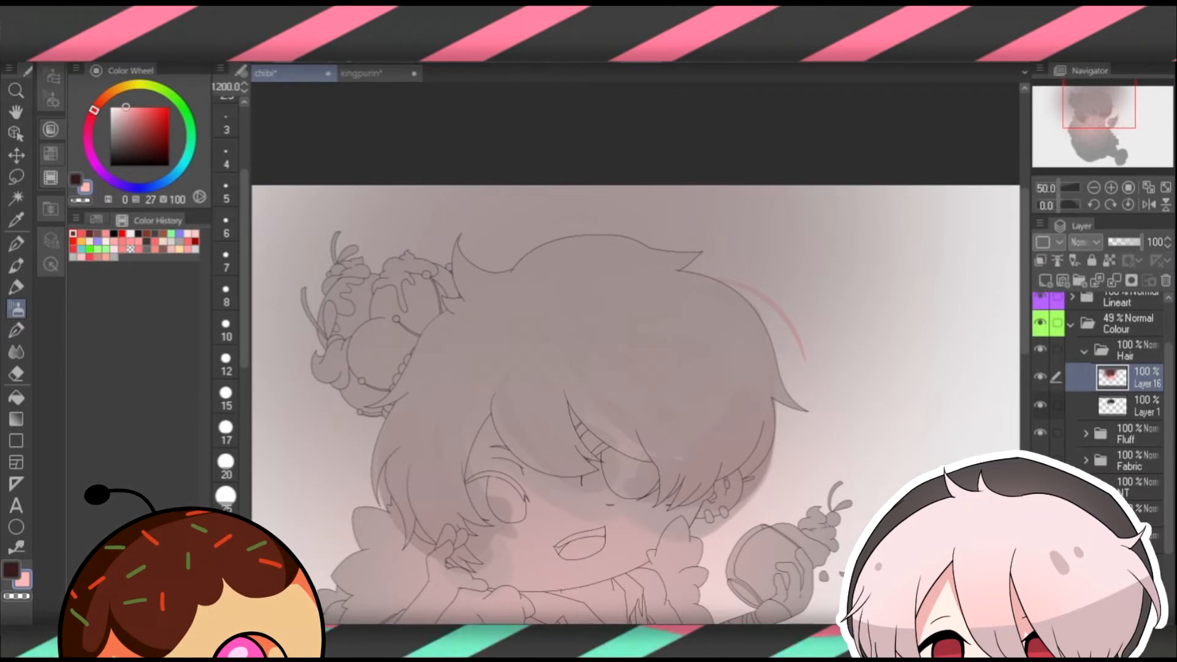
pyautogui.press(']')
pyautogui.press(']')
pyautogui.press(']')
pyautogui.press(']')
pyautogui.press(']')
pyautogui.press(']')
pyautogui.press(']')
pyautogui.press(']')
pyautogui.press(']')
pyautogui.press(']')
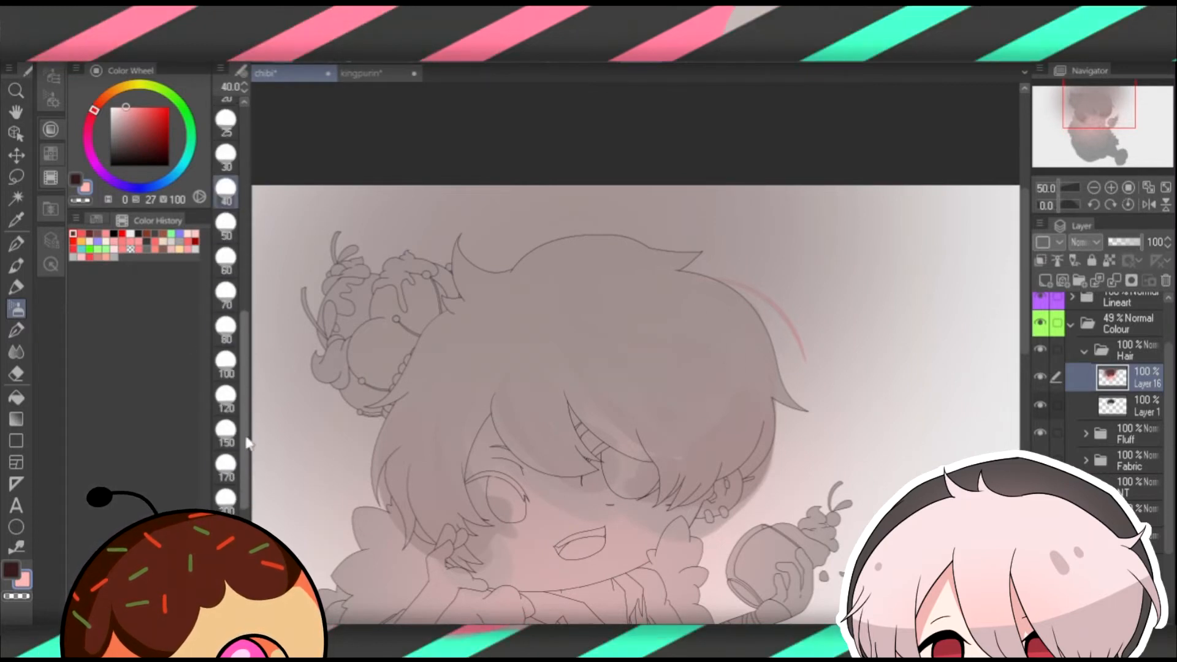
pyautogui.moveTo(809, 305)
pyautogui.mouseDown()
pyautogui.moveTo(617, 562)
pyautogui.moveTo(571, 530)
pyautogui.moveTo(629, 473)
pyautogui.moveTo(540, 466)
pyautogui.moveTo(588, 521)
pyautogui.mouseUp()
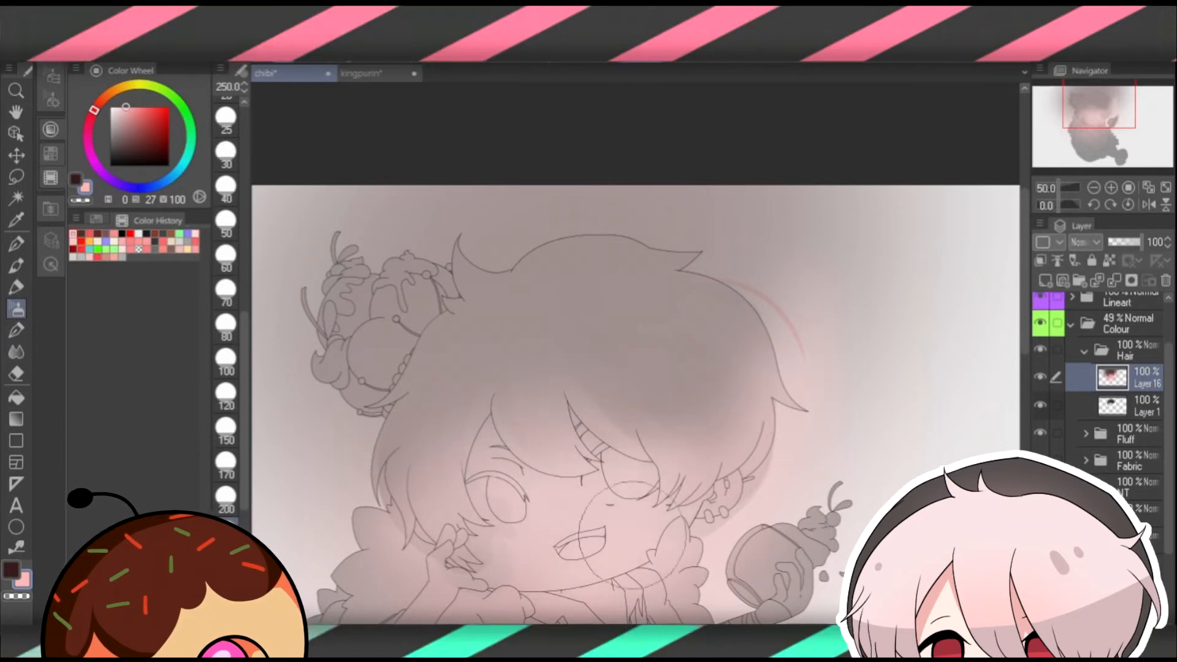
# Toggle the visibility of airbrushed Layer 16 and clip it to Layer 1 to confine the gradient to the hair.
pyautogui.click(1042, 375)
pyautogui.click(1041, 375)
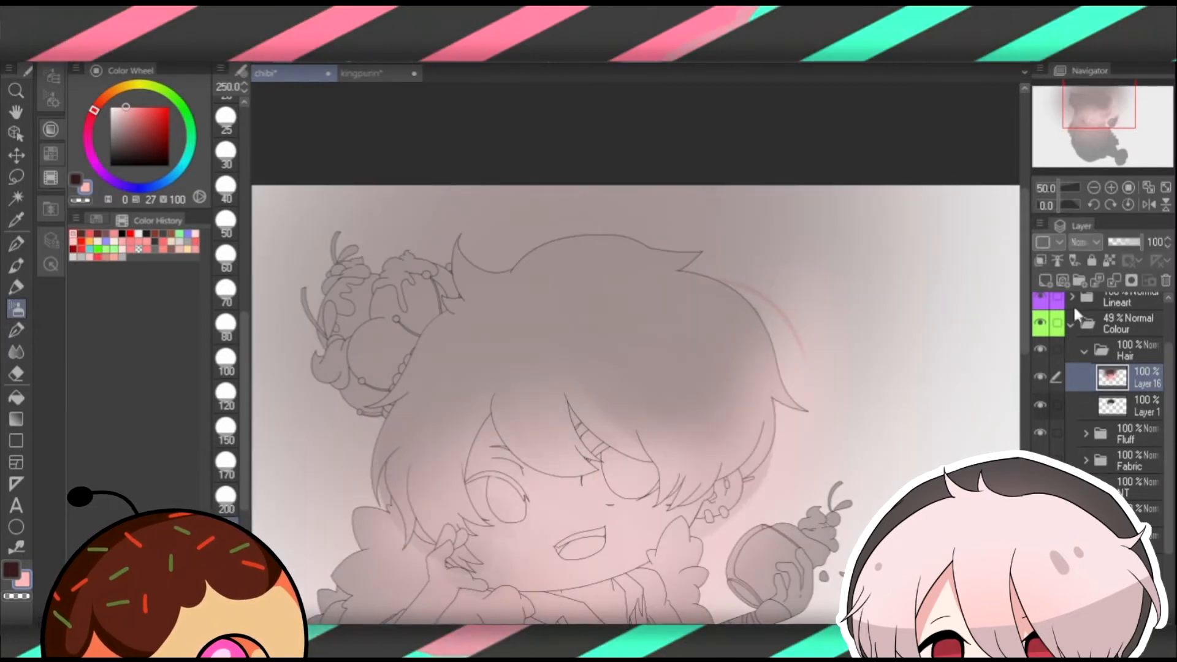
pyautogui.click(1041, 262)
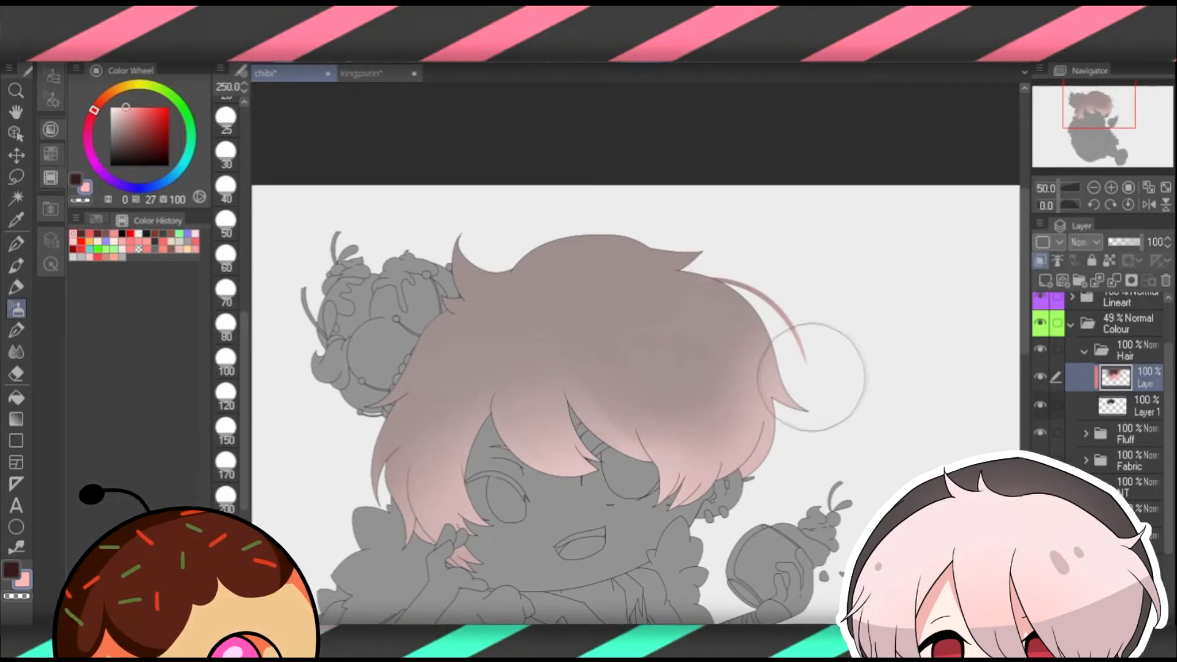
# Draw more stray hair strands on Layer 1 past the right hair outline with a size 20 pen in pink (0, 43, 100).
pyautogui.click(1149, 405)
pyautogui.click(136, 107)
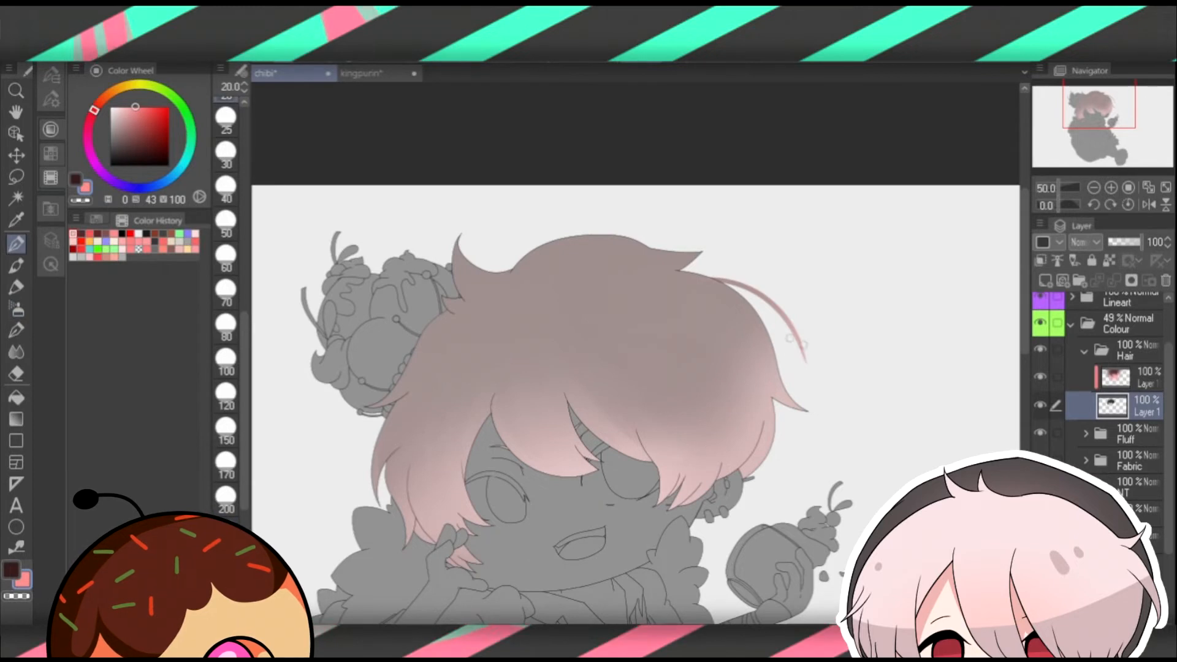
pyautogui.moveTo(735, 305); pyautogui.dragTo(800, 376)
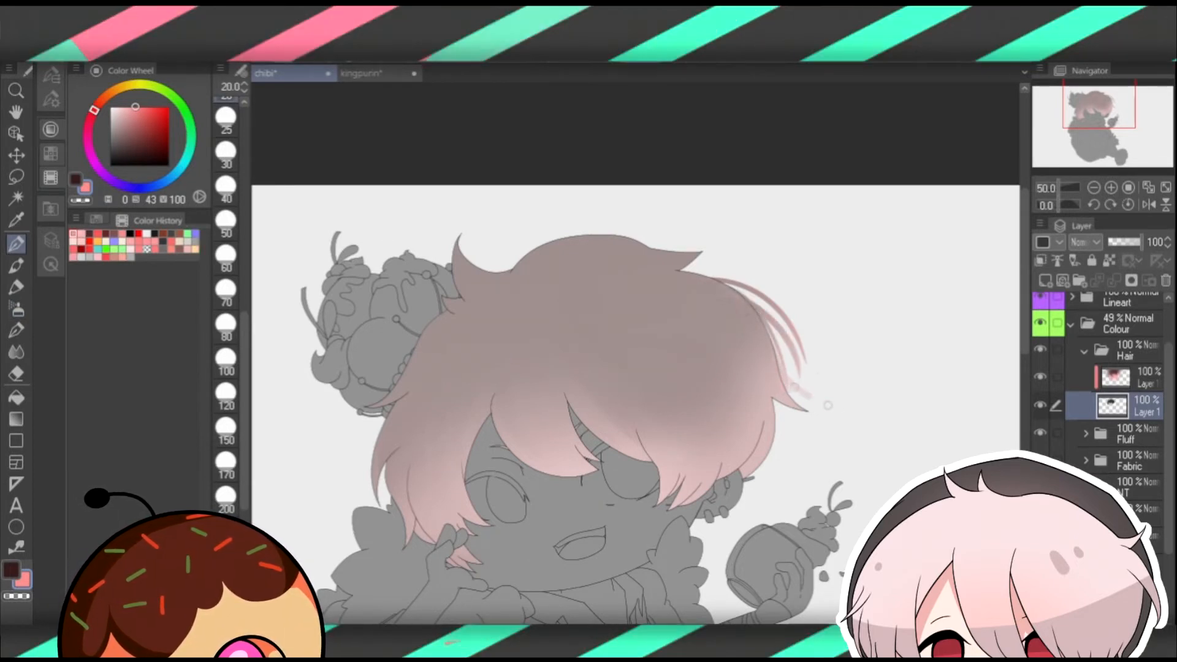
pyautogui.click(1148, 188)
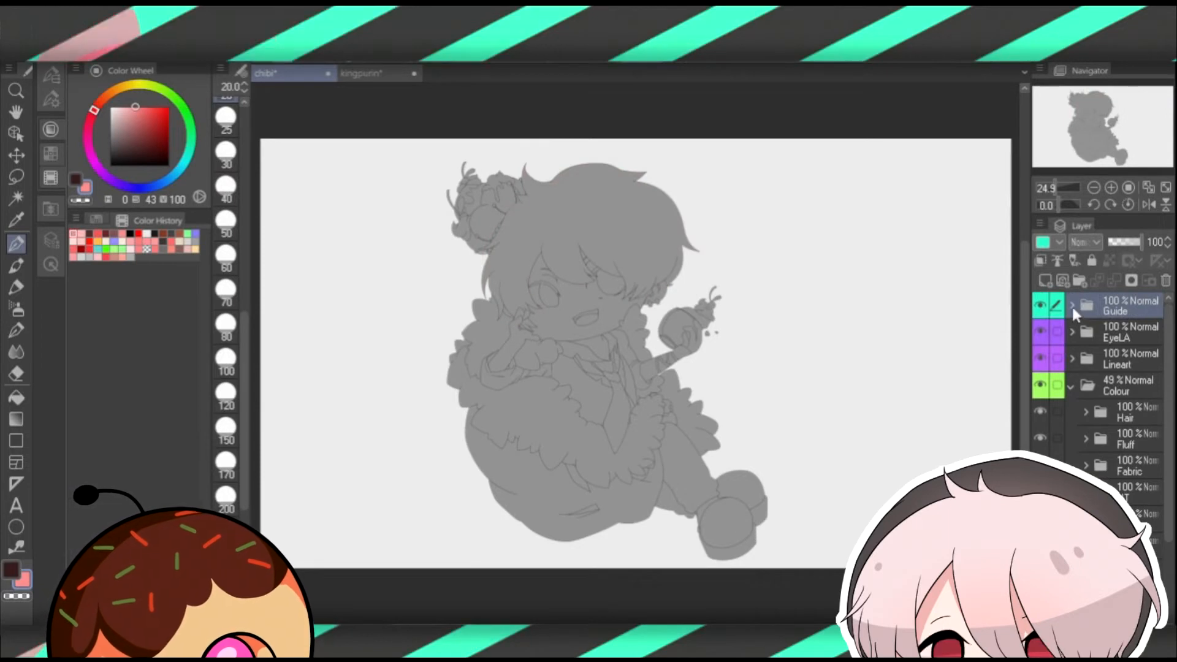
# Add a raster layer in the Guide folder and doodle a round black face with a crown and two arms using the size 20 pen.
pyautogui.click(1052, 283)
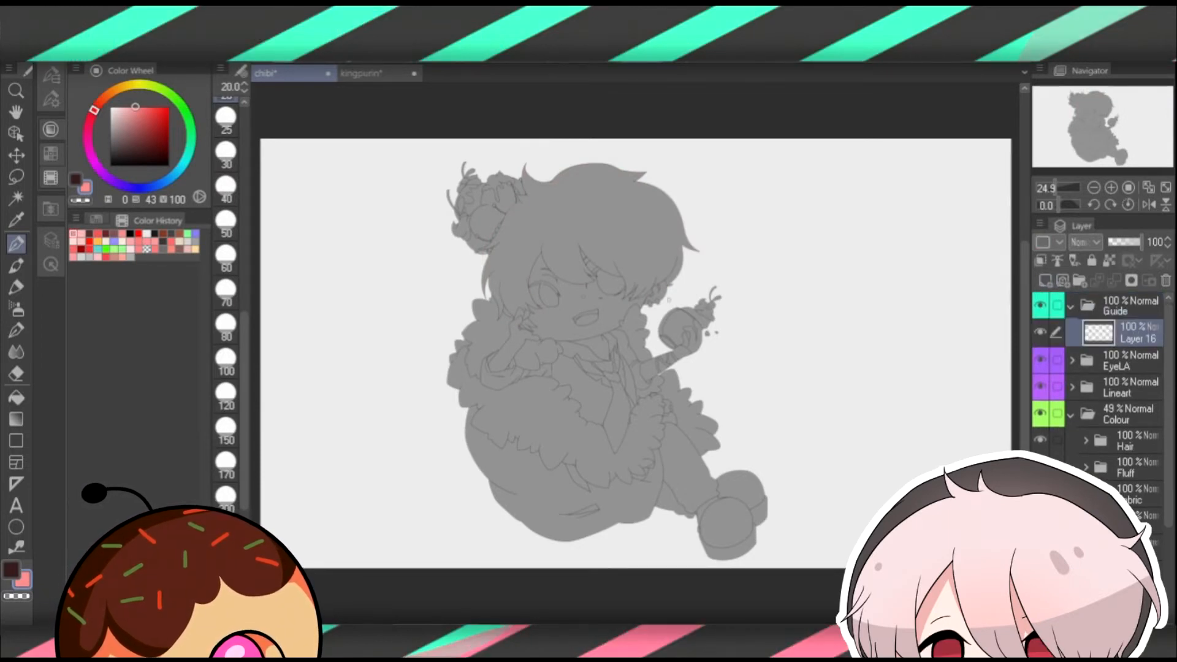
pyautogui.moveTo(147, 140); pyautogui.dragTo(28, 238)
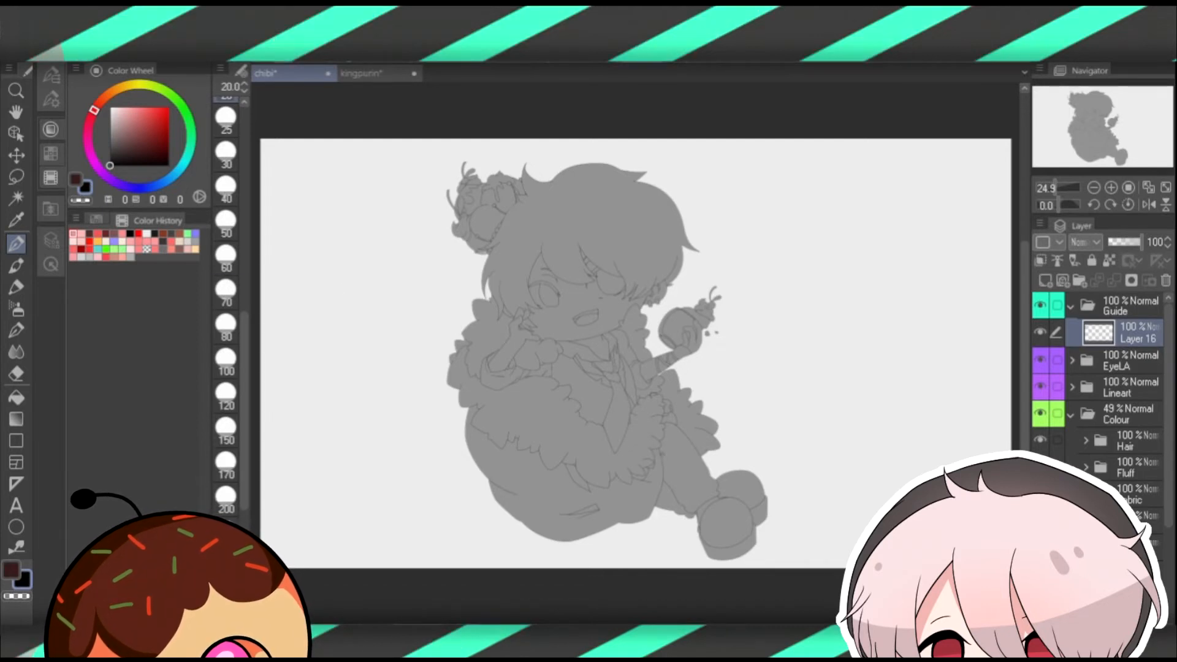
pyautogui.moveTo(651, 452)
pyautogui.mouseDown()
pyautogui.moveTo(586, 401)
pyautogui.moveTo(681, 304)
pyautogui.moveTo(736, 440)
pyautogui.moveTo(679, 470)
pyautogui.moveTo(625, 456)
pyautogui.mouseUp()
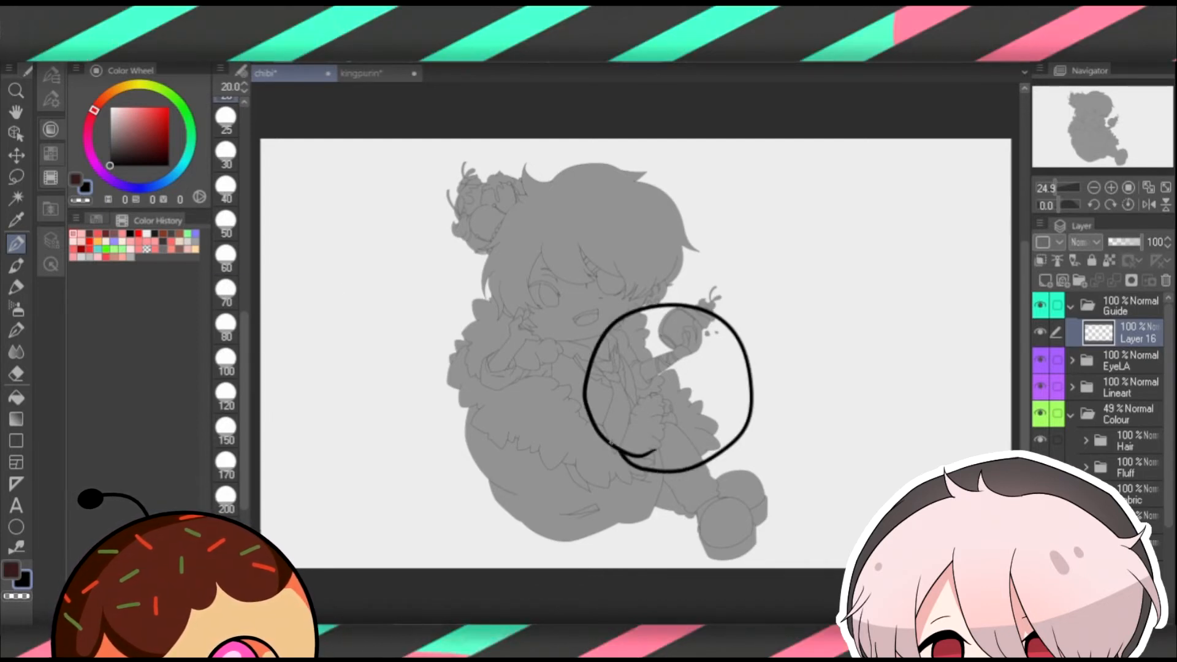
pyautogui.click(677, 342)
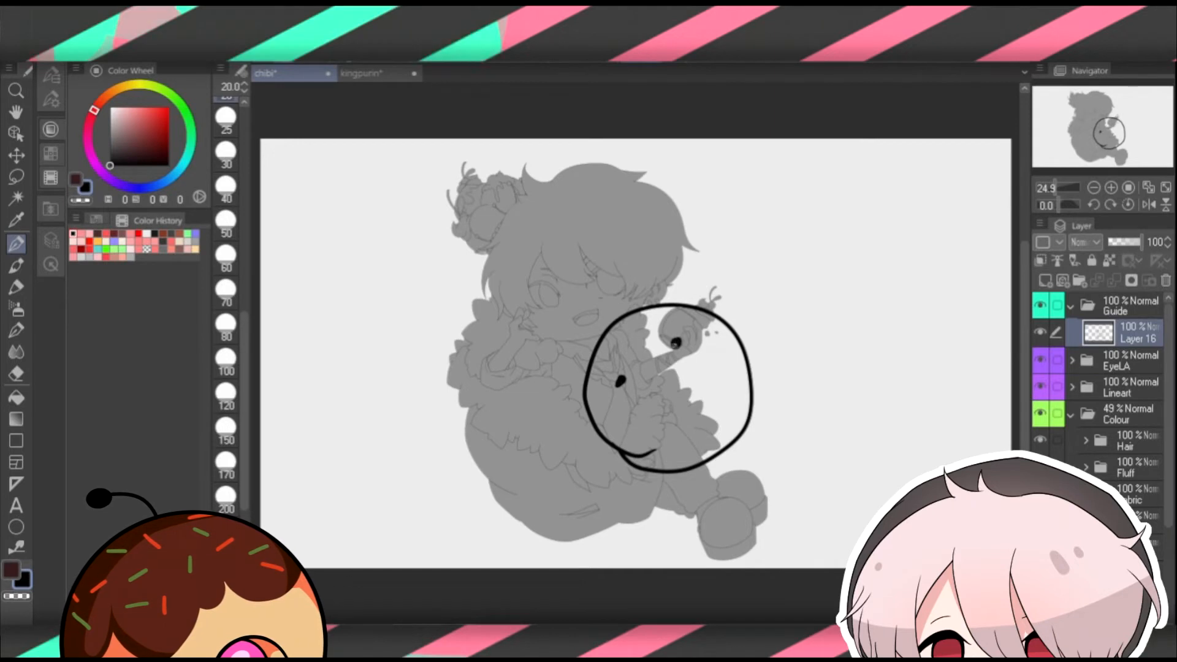
pyautogui.moveTo(647, 383); pyautogui.dragTo(685, 367)
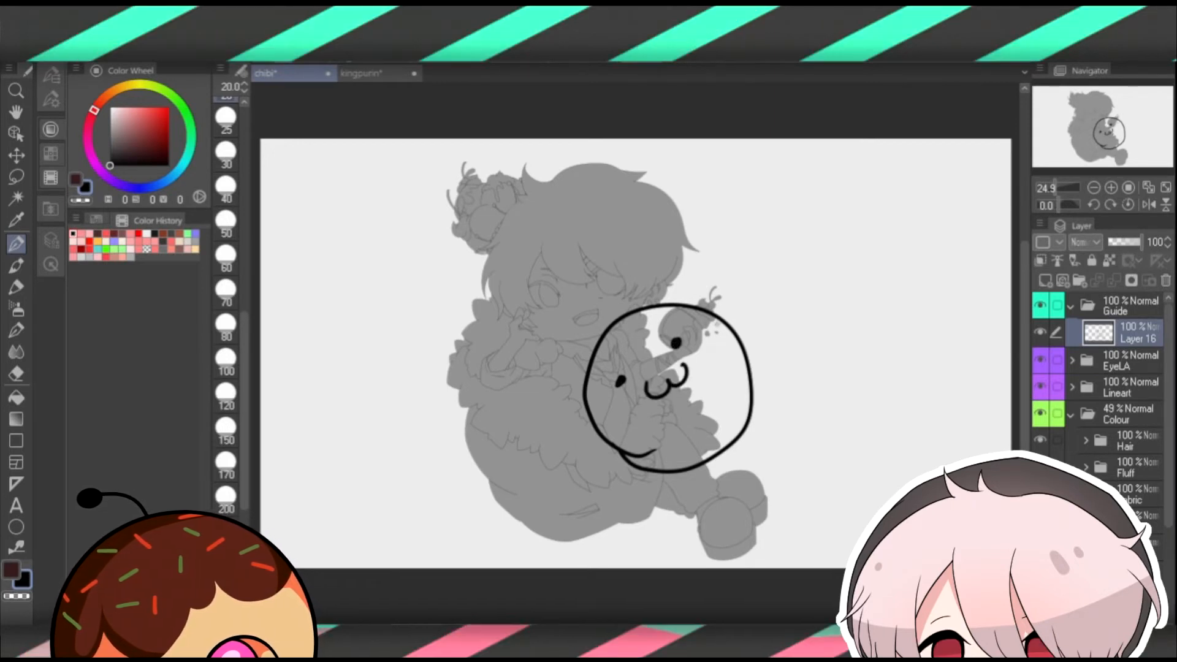
pyautogui.moveTo(542, 386); pyautogui.dragTo(594, 423)
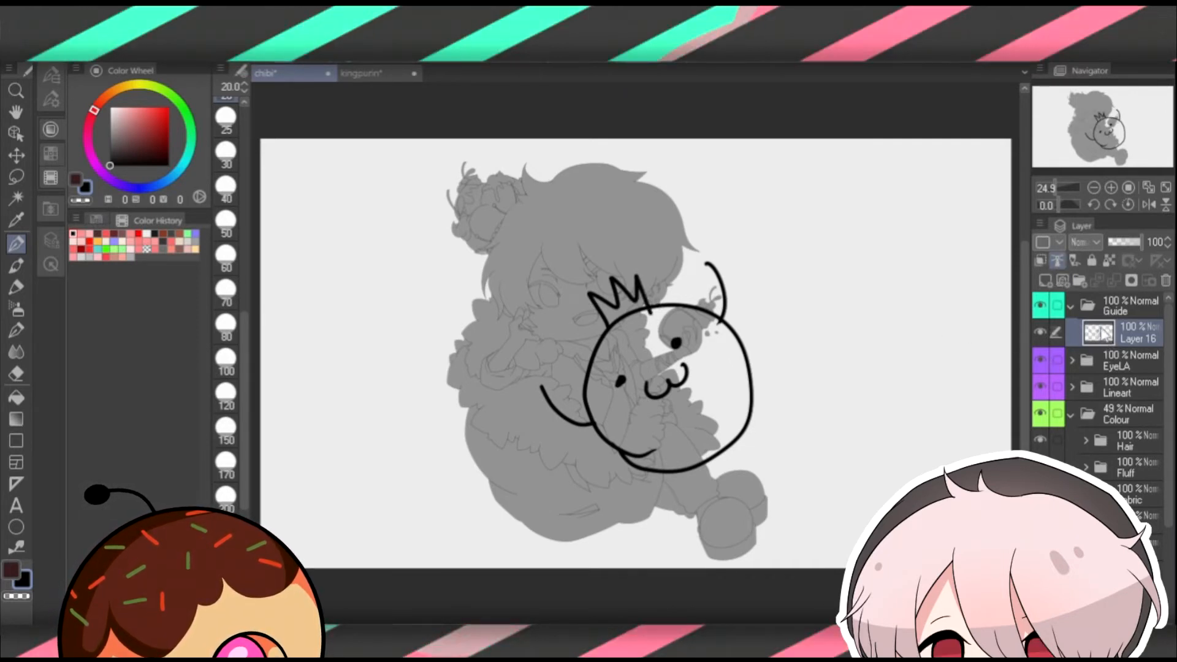
# Set the doodle's Layer 16 as the reference layer, and add a new layer directly beneath it in the Guide folder.
pyautogui.click(1045, 276)
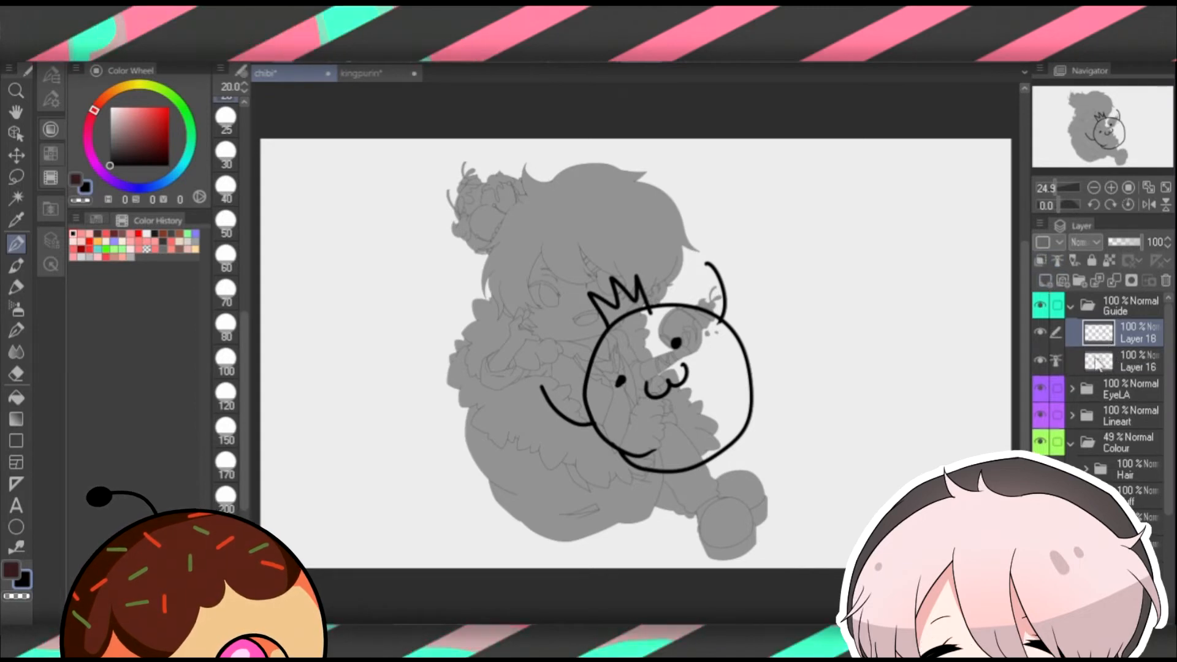
pyautogui.click(1040, 359)
pyautogui.click(1039, 359)
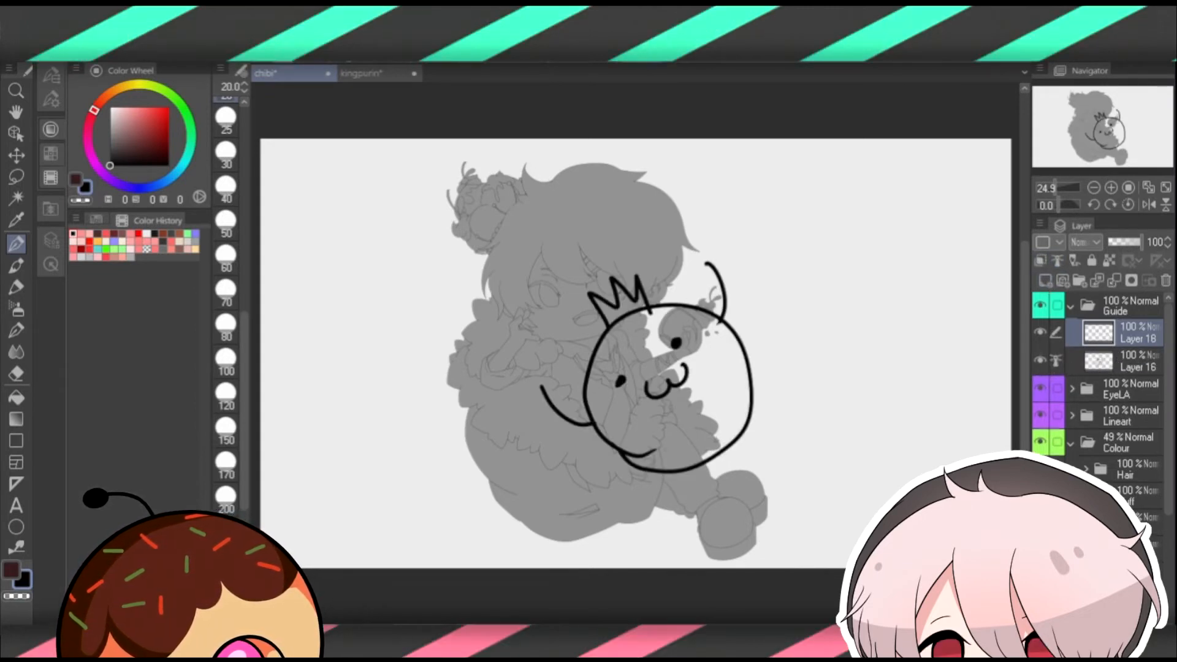
pyautogui.moveTo(1141, 340); pyautogui.dragTo(1112, 377)
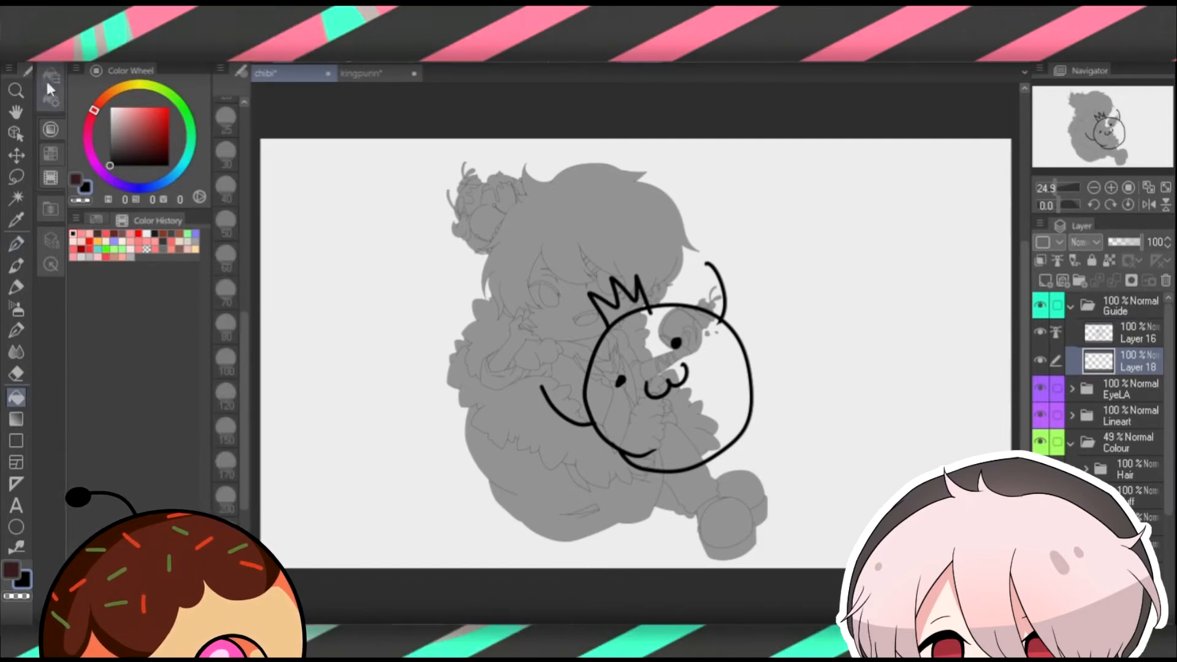
# Fill the doodle's body and crown on Layer 18 with red (0, 58, 100) using the Refer other layers fill.
pyautogui.click(16, 398)
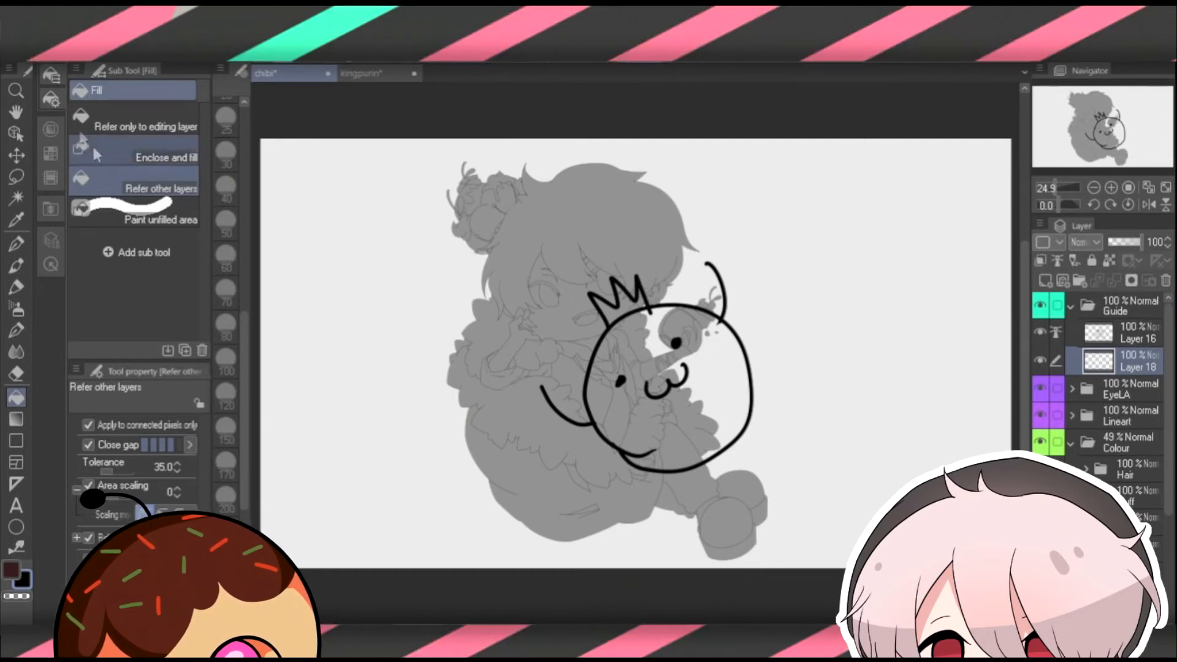
pyautogui.click(50, 129)
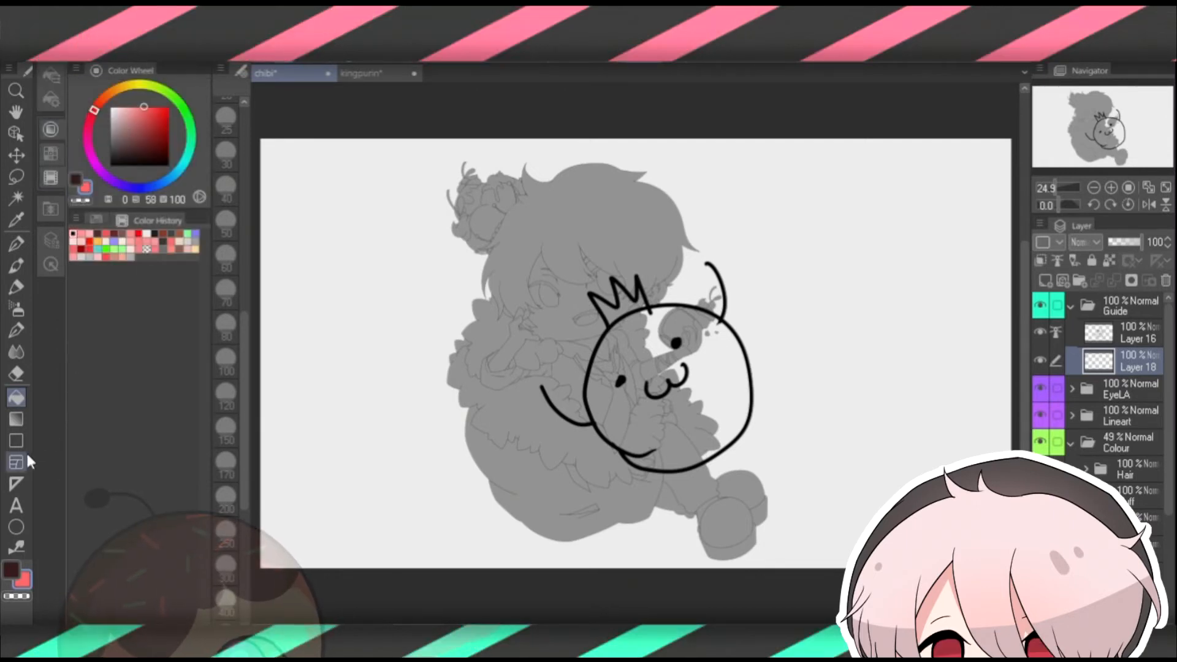
pyautogui.click(718, 359)
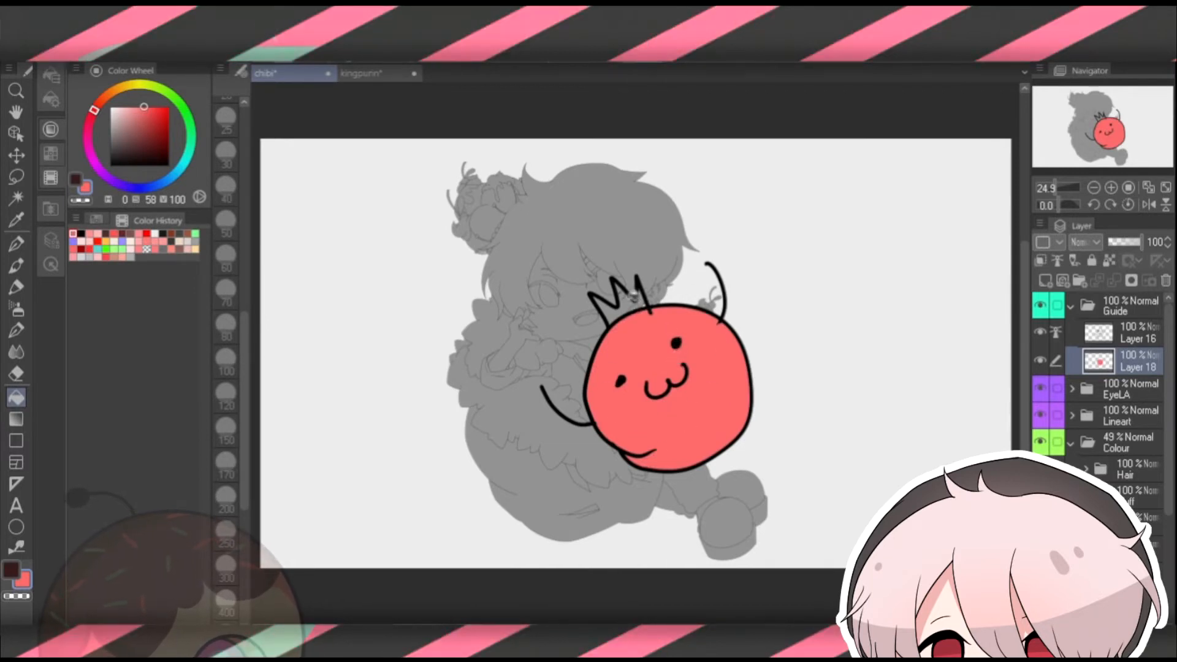
# Toggle the visibility of the doodle's line layer to inspect the red fill on the separate layer beneath.
pyautogui.click(1040, 332)
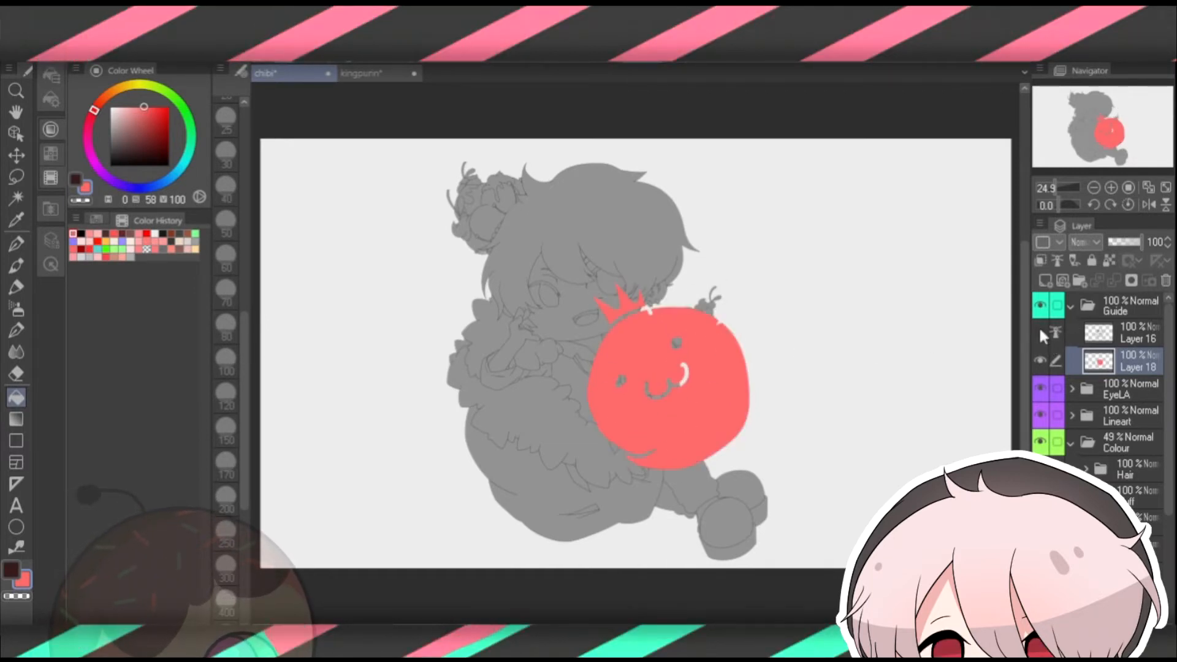
pyautogui.click(1040, 332)
pyautogui.click(1041, 331)
pyautogui.click(1040, 331)
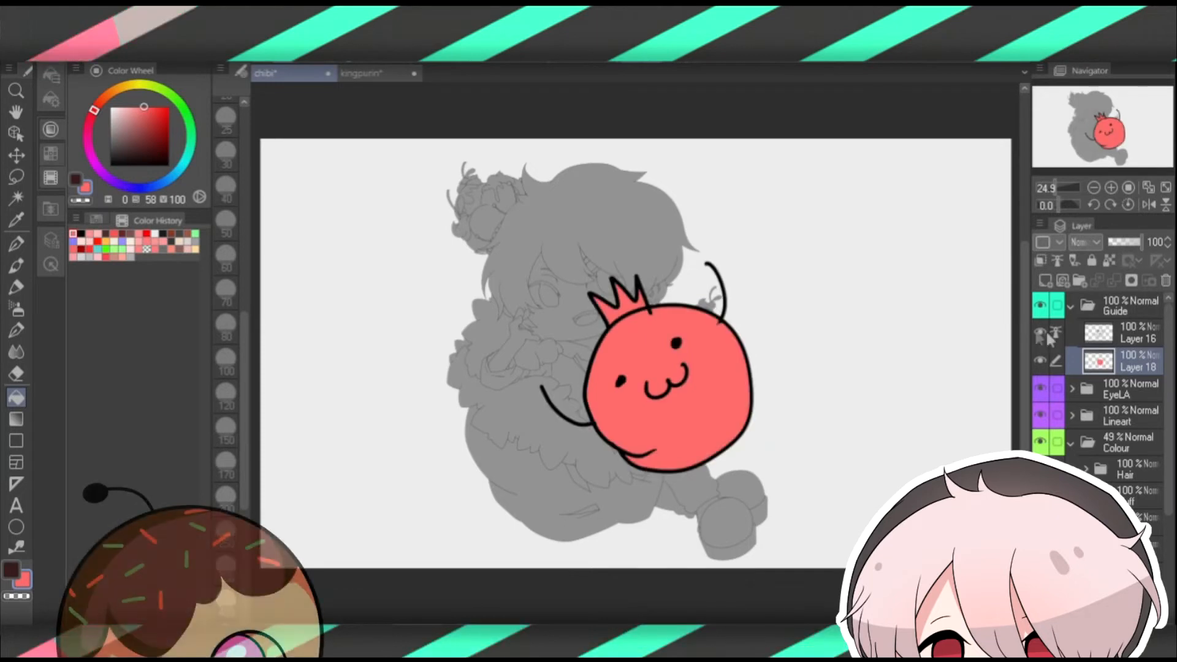
# Turn off the reference setting on the doodle's line layer and undo the red fill on Layer 18.
pyautogui.click(1101, 339)
pyautogui.click(1058, 260)
pyautogui.click(1105, 360)
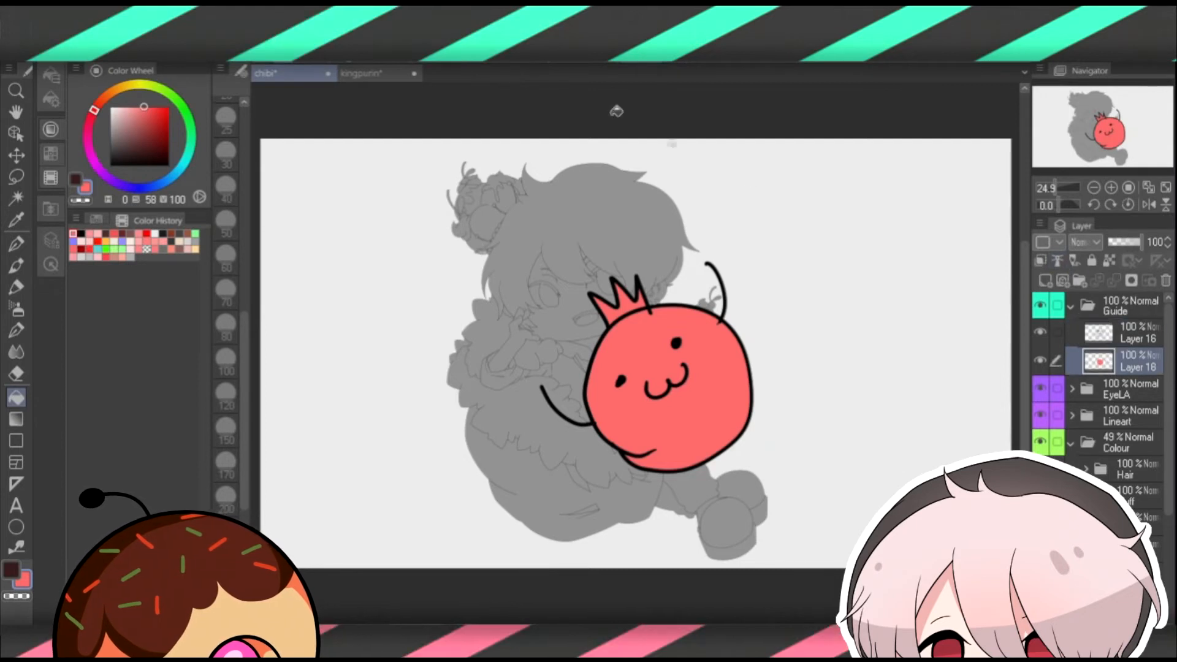
pyautogui.click(471, 60)
# Try filling the doodle's body red on Layer 18 with no reference layer set, and undo that fill.
pyautogui.click(1099, 337)
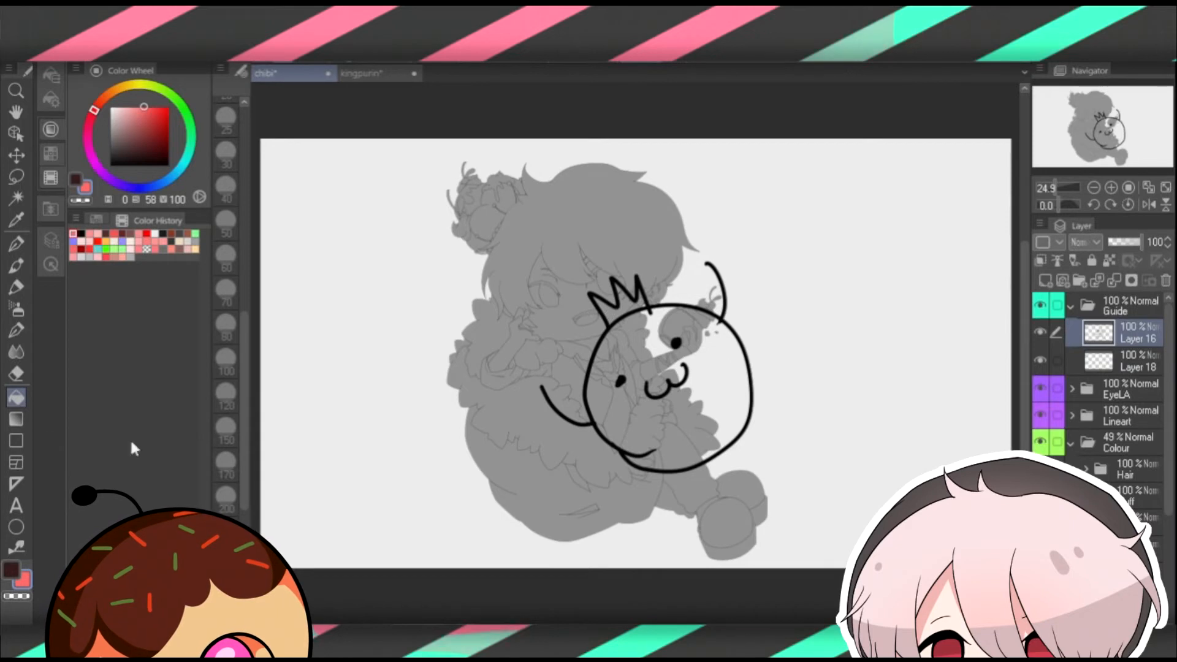
pyautogui.click(51, 97)
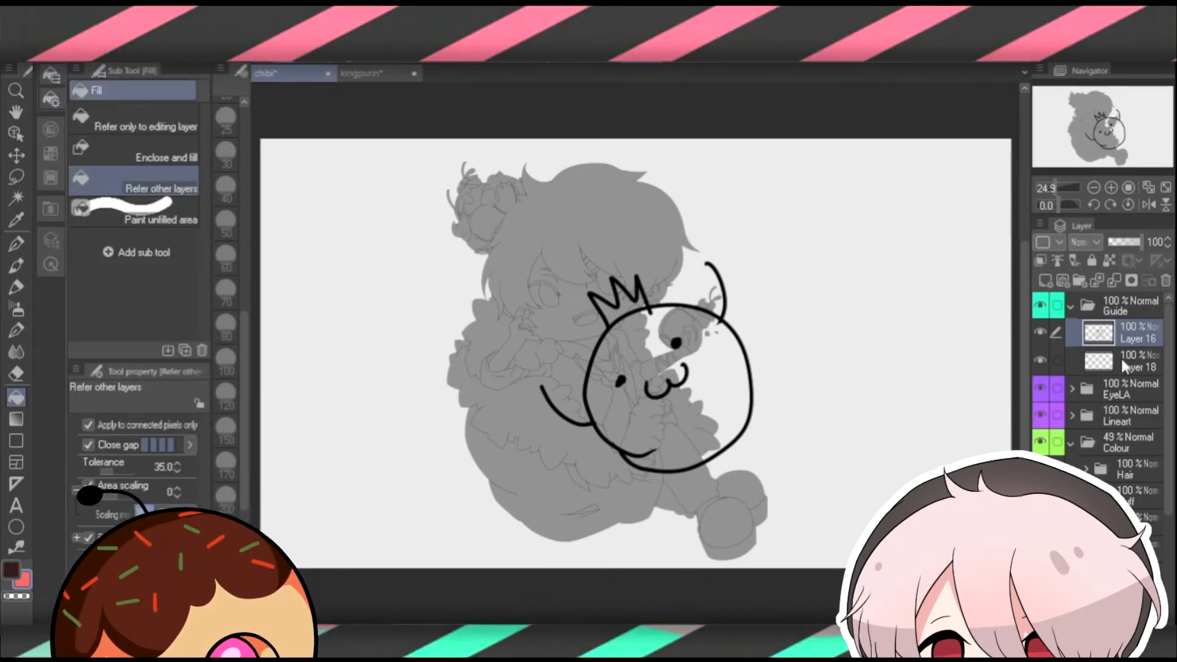
pyautogui.click(688, 368)
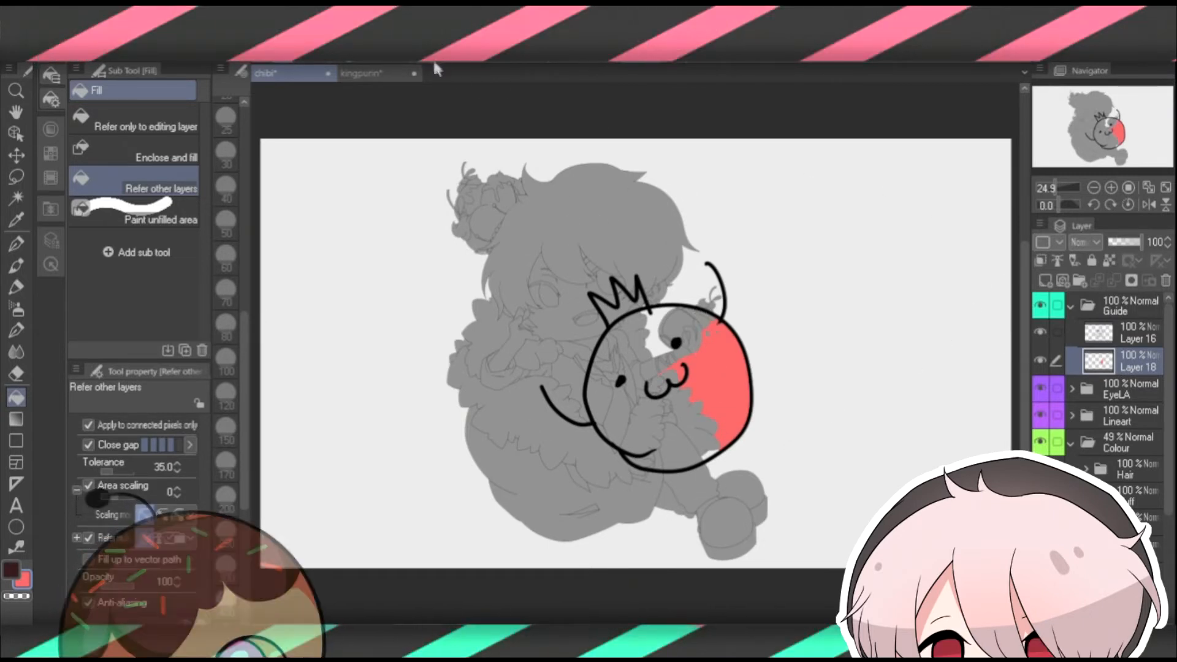
pyautogui.hotkey('ctrl', 'z')
# Set Layer 16 as the reference layer again, make the fill refer to it, and fill the doodle's body and crown red on Layer 18.
pyautogui.click(1138, 343)
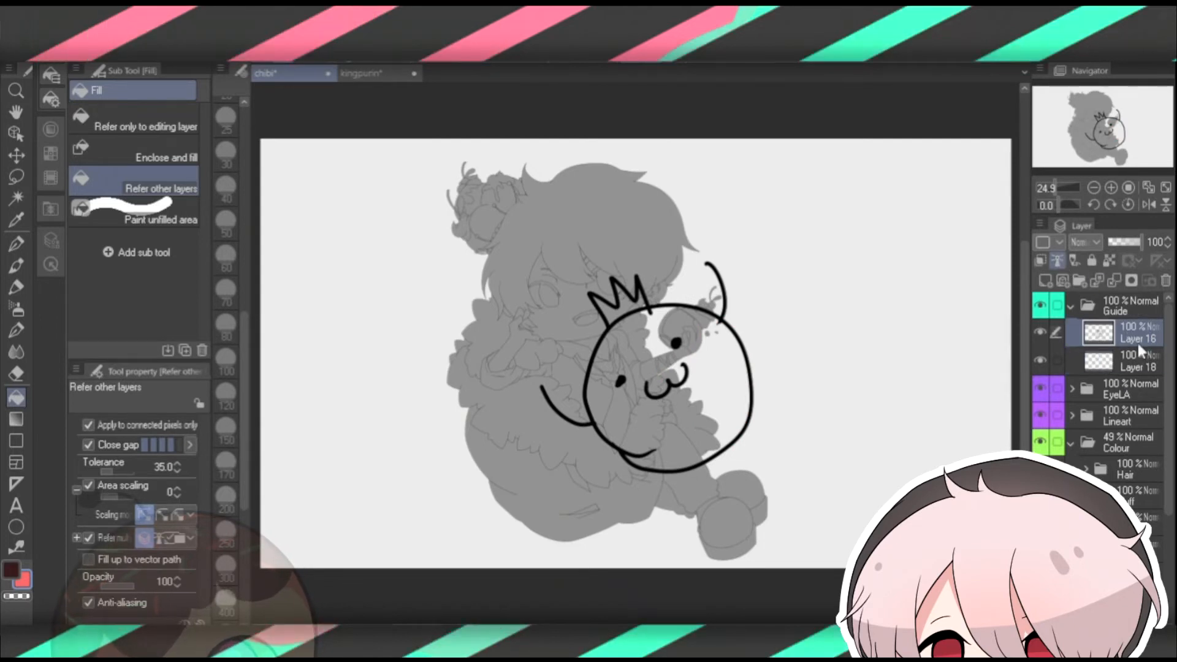
pyautogui.click(1116, 371)
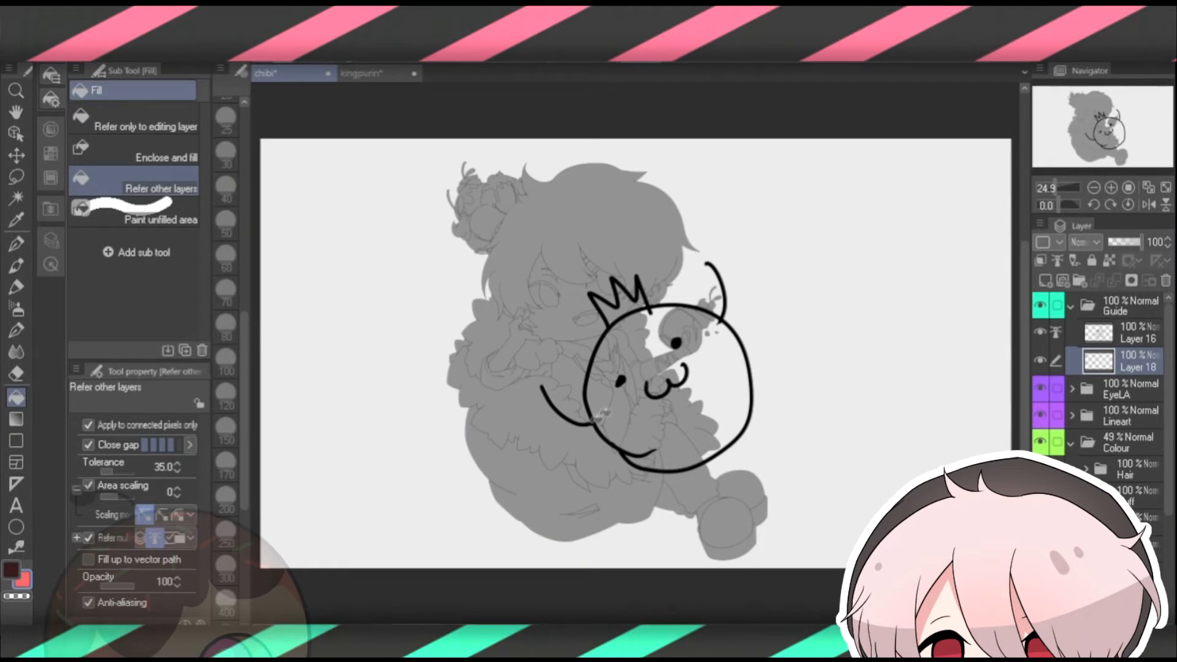
pyautogui.click(666, 393)
pyautogui.click(620, 302)
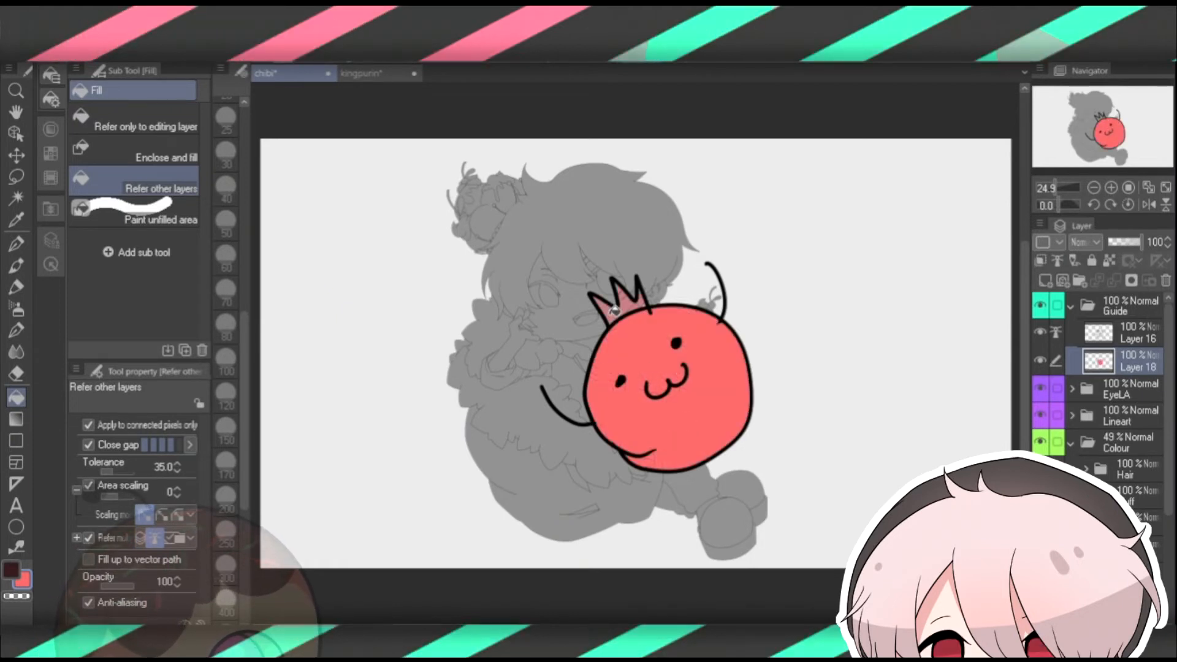
pyautogui.click(1105, 344)
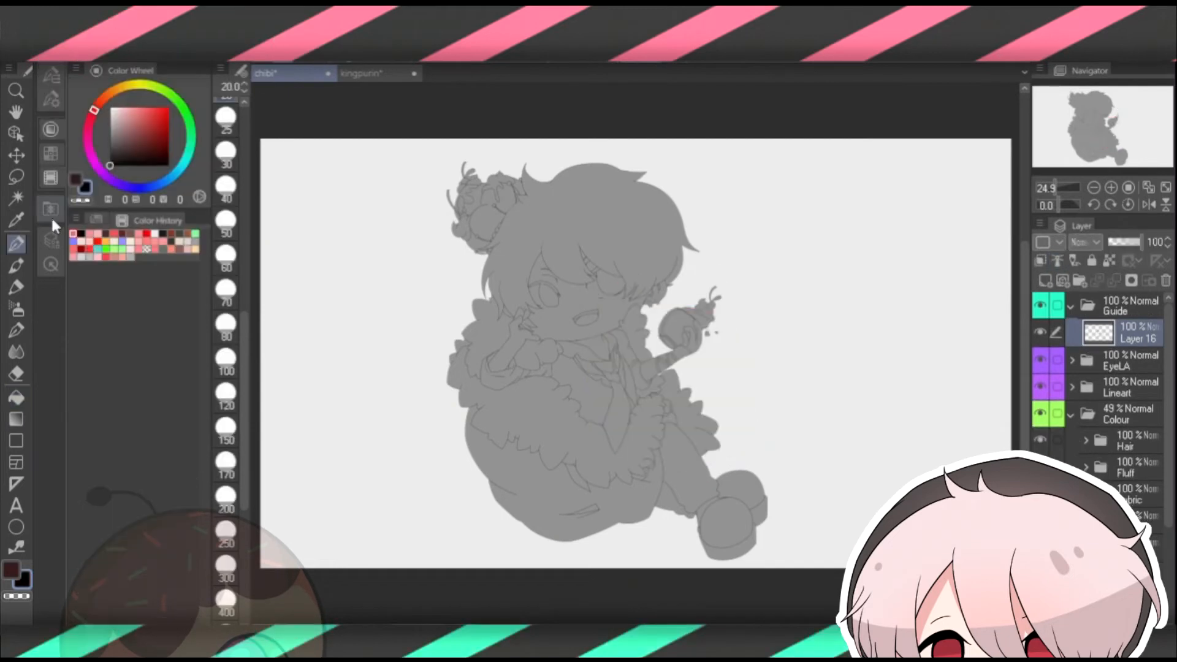
# Draw a round doodle outline with eyes and a mouth beside the character on Layer 16, using brush size 15.
pyautogui.moveTo(246, 325); pyautogui.dragTo(245, 214)
pyautogui.click(230, 182)
pyautogui.moveTo(800, 361)
pyautogui.mouseDown()
pyautogui.moveTo(780, 279)
pyautogui.moveTo(869, 257)
pyautogui.moveTo(890, 322)
pyautogui.moveTo(847, 363)
pyautogui.moveTo(803, 367)
pyautogui.mouseUp()
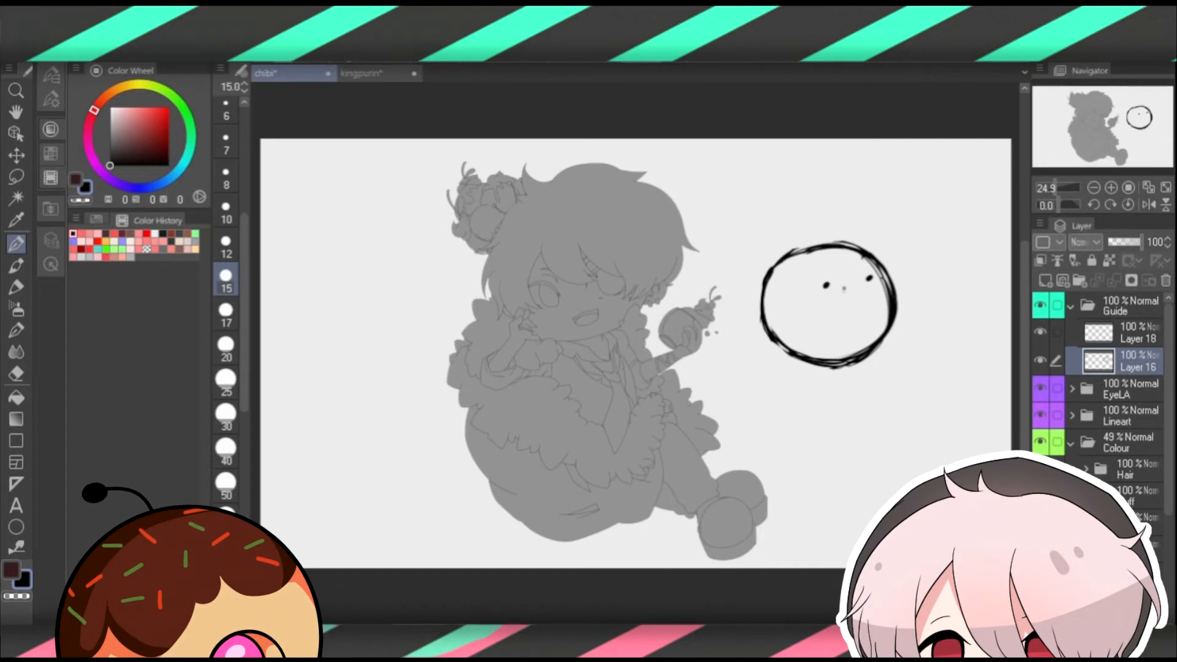
pyautogui.moveTo(842, 286); pyautogui.dragTo(862, 285)
# On Layer 18, hatch diagonal and crossing shading lines over the ball's left and lower-left side, running past the outline.
pyautogui.click(1107, 336)
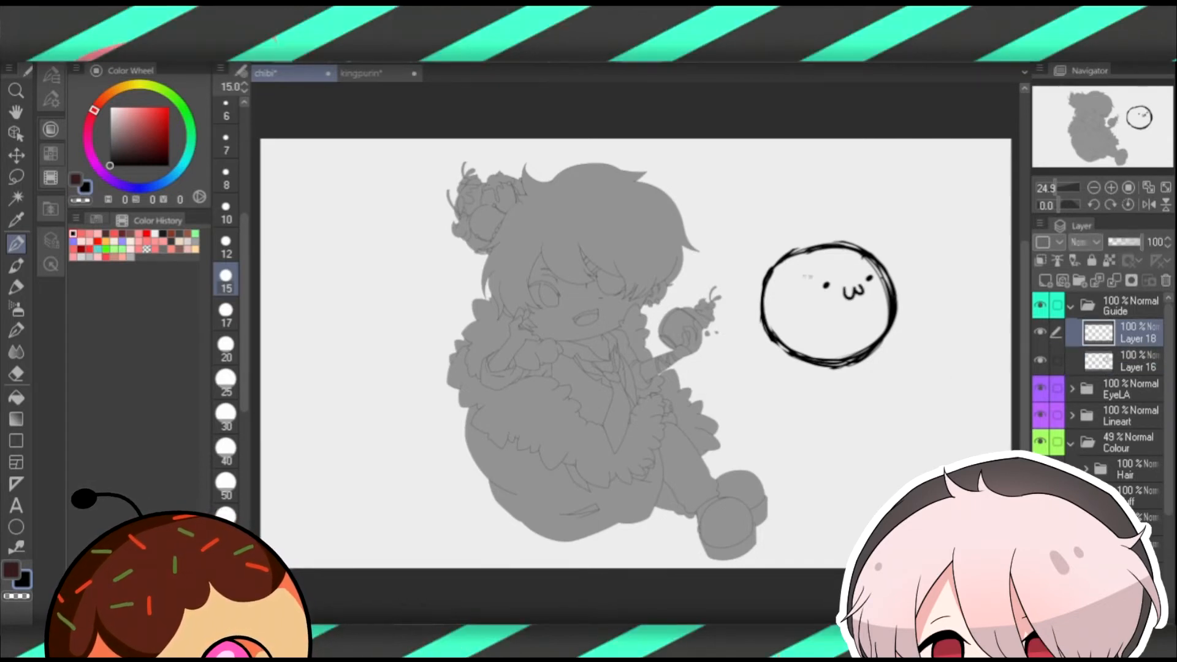
pyautogui.moveTo(753, 285); pyautogui.dragTo(775, 266)
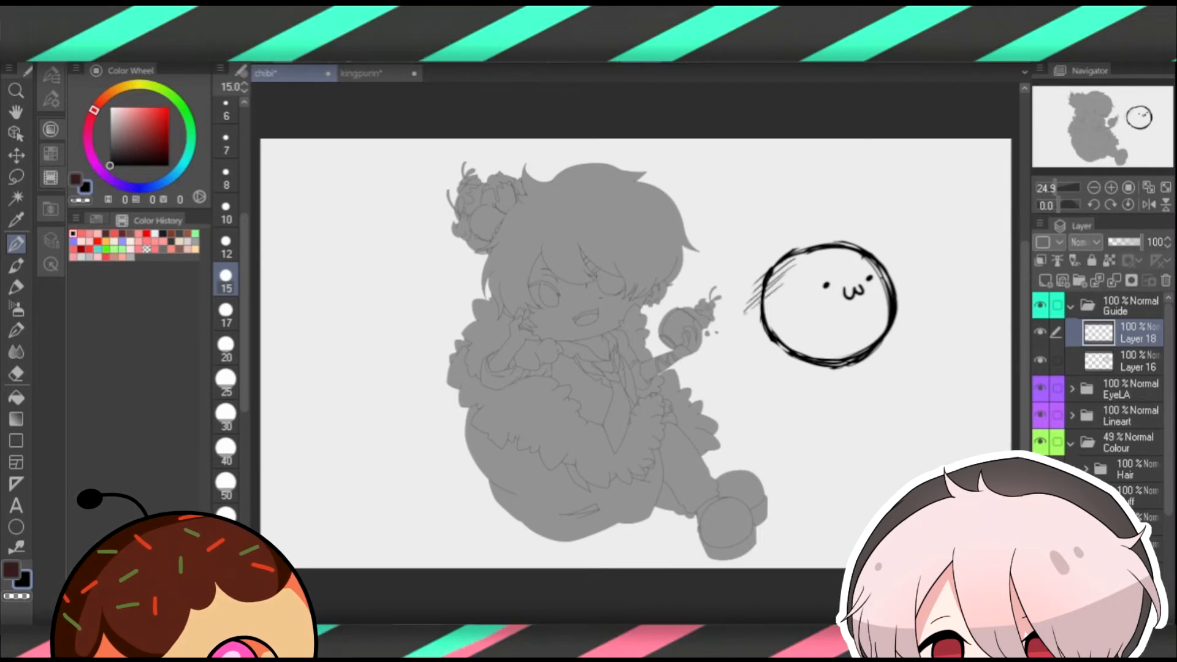
pyautogui.moveTo(780, 313); pyautogui.dragTo(736, 348)
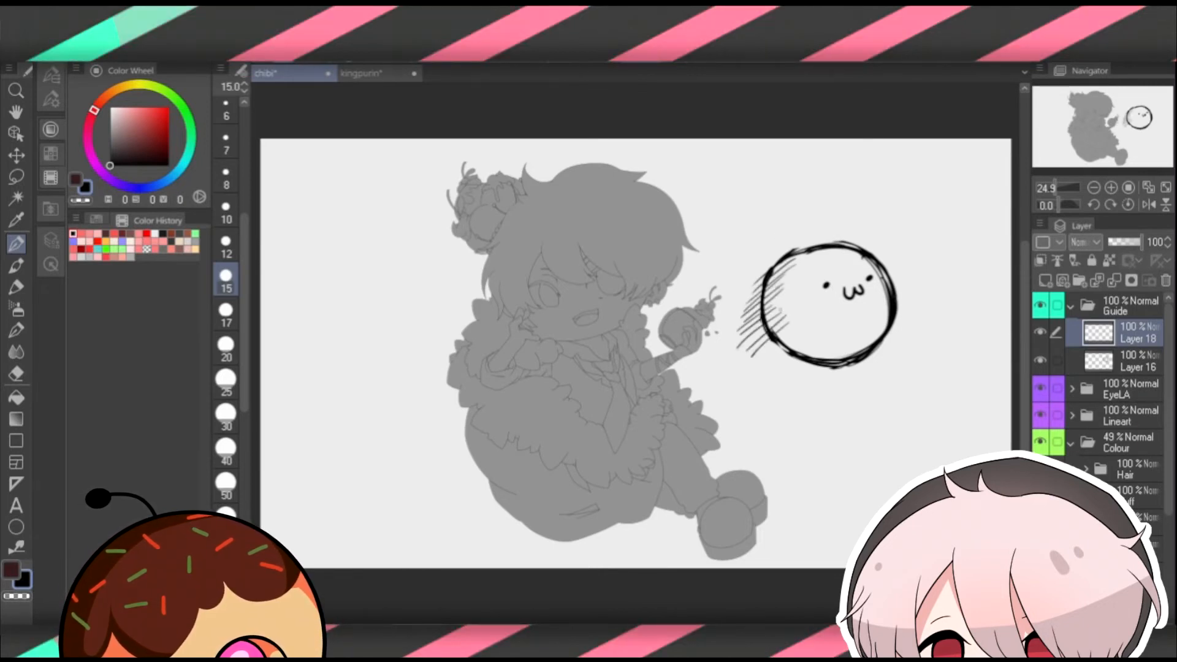
pyautogui.moveTo(763, 289)
pyautogui.mouseDown()
pyautogui.moveTo(754, 328)
pyautogui.moveTo(802, 348)
pyautogui.mouseUp()
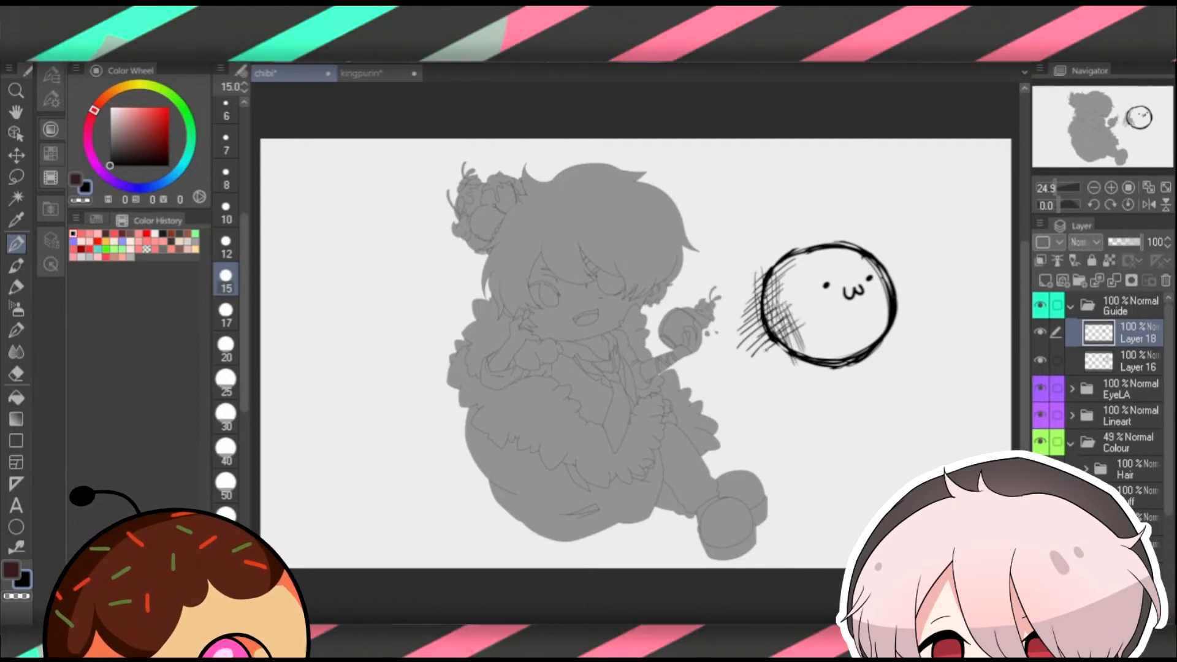
pyautogui.moveTo(795, 335); pyautogui.dragTo(819, 353)
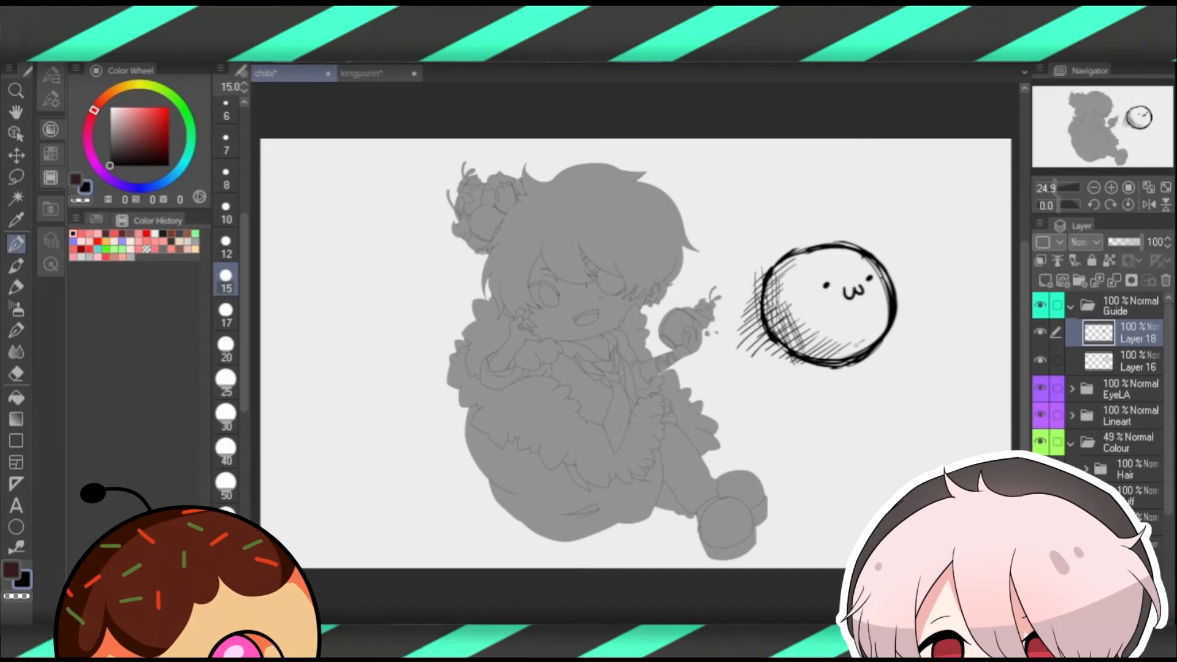
# Extend the cross-hatching on Layer 18 beneath the ball and up along its left side to the upper-left edge.
pyautogui.moveTo(847, 358); pyautogui.dragTo(853, 376)
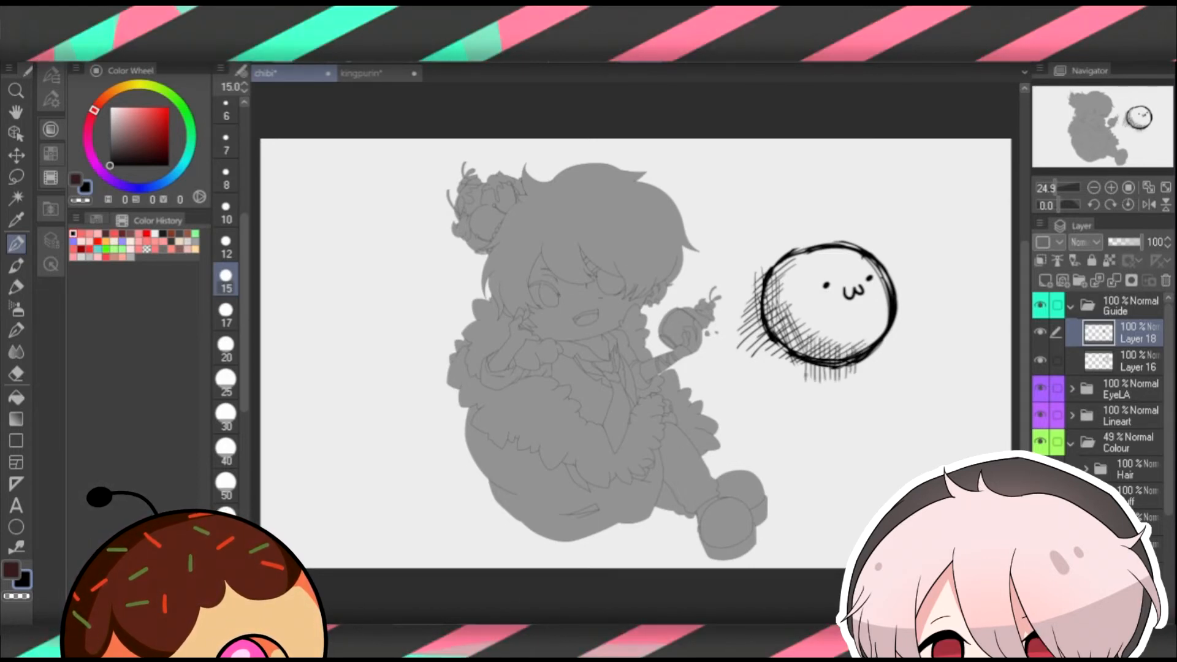
pyautogui.moveTo(791, 356); pyautogui.dragTo(794, 372)
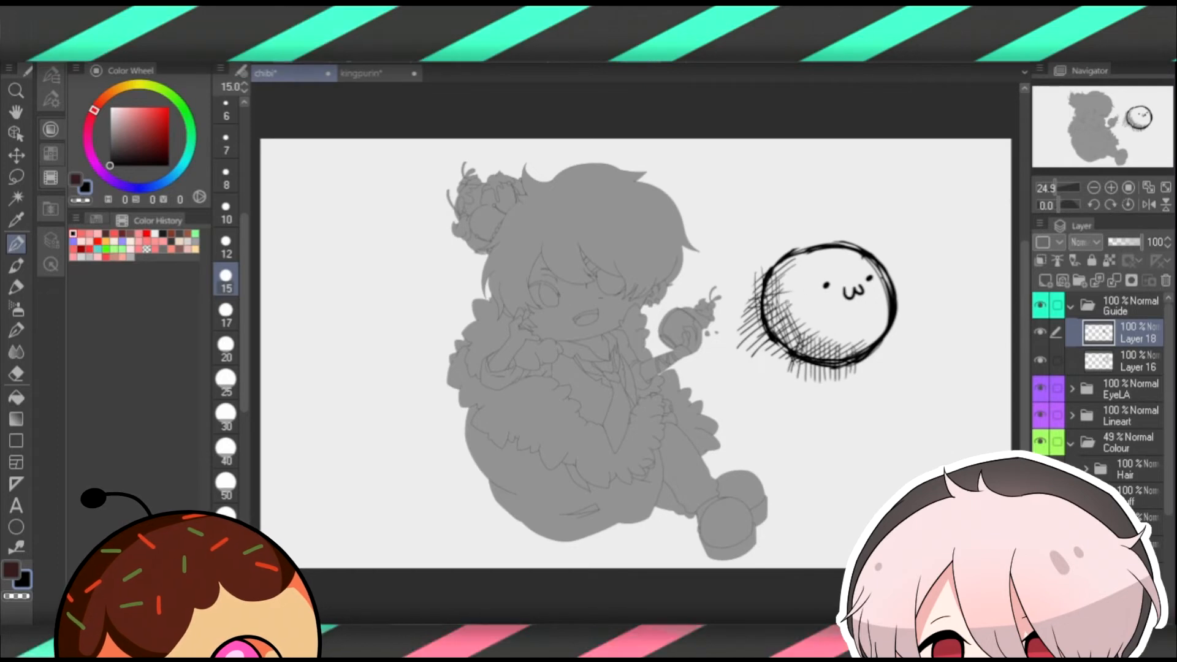
pyautogui.moveTo(777, 336); pyautogui.dragTo(808, 331)
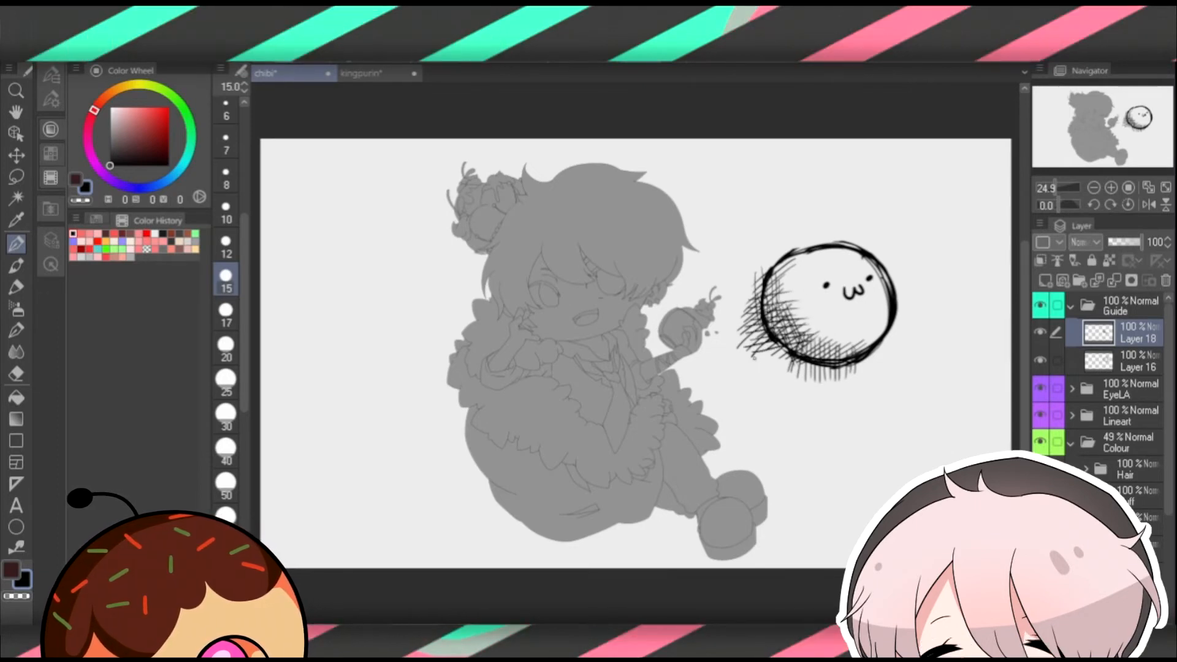
pyautogui.moveTo(766, 322); pyautogui.dragTo(802, 250)
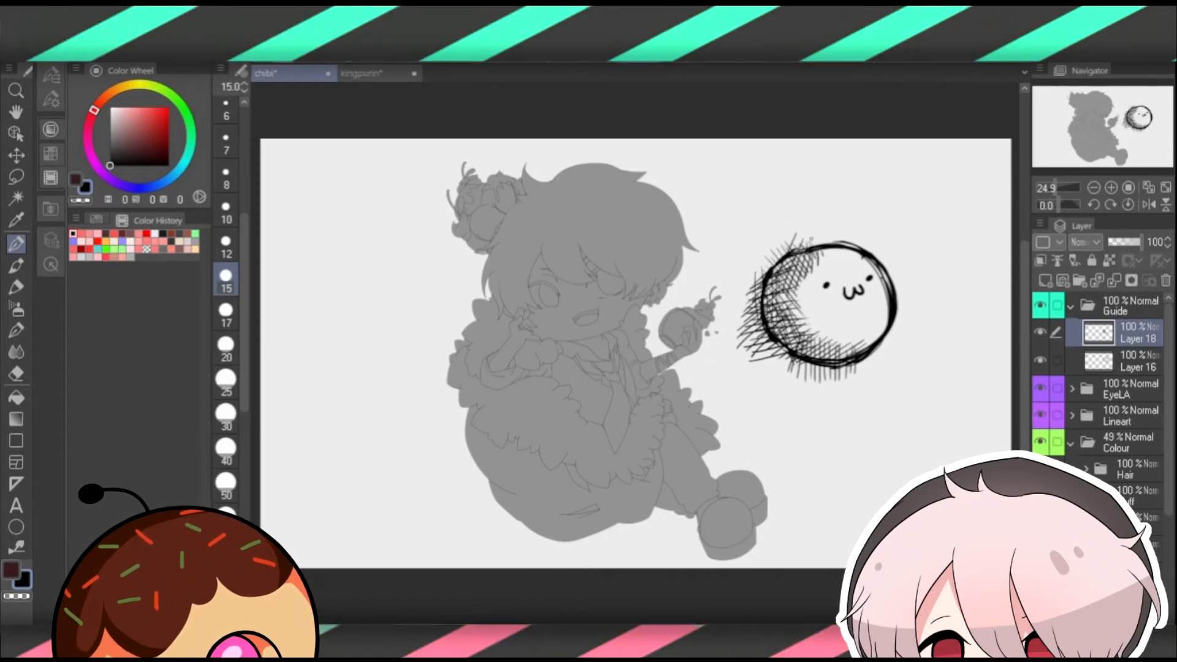
pyautogui.moveTo(795, 270); pyautogui.dragTo(823, 258)
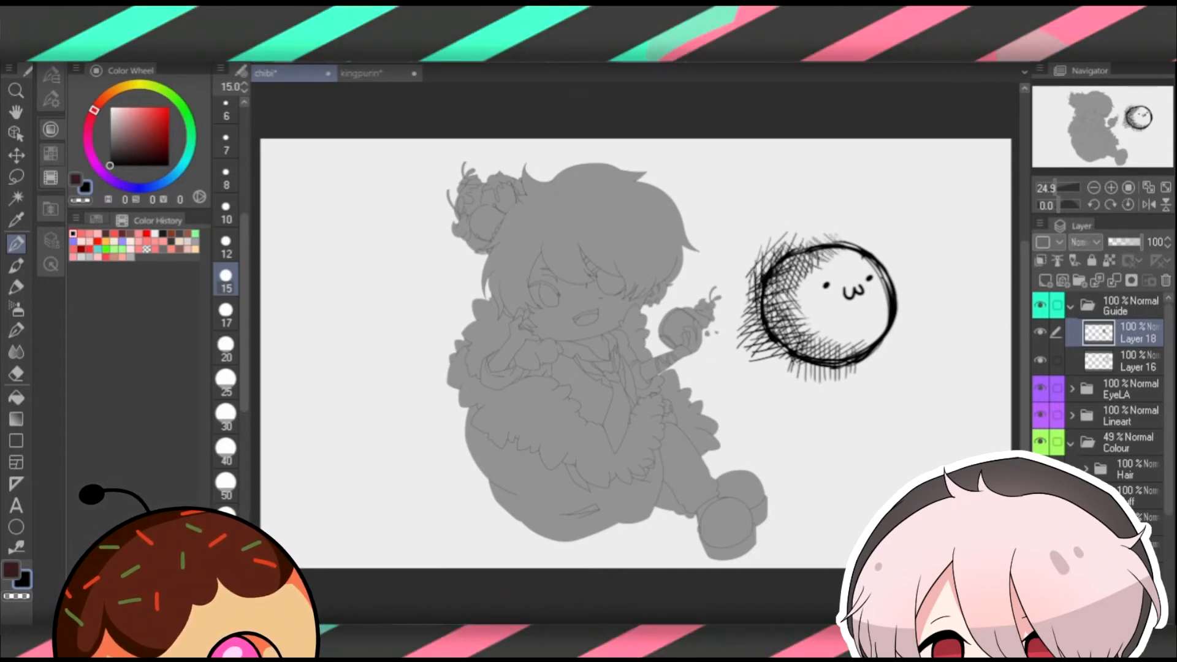
# Add a layer mask to Layer 18, toggle the layer's visibility, and try clearing the mask to hide the hatching.
pyautogui.click(1148, 281)
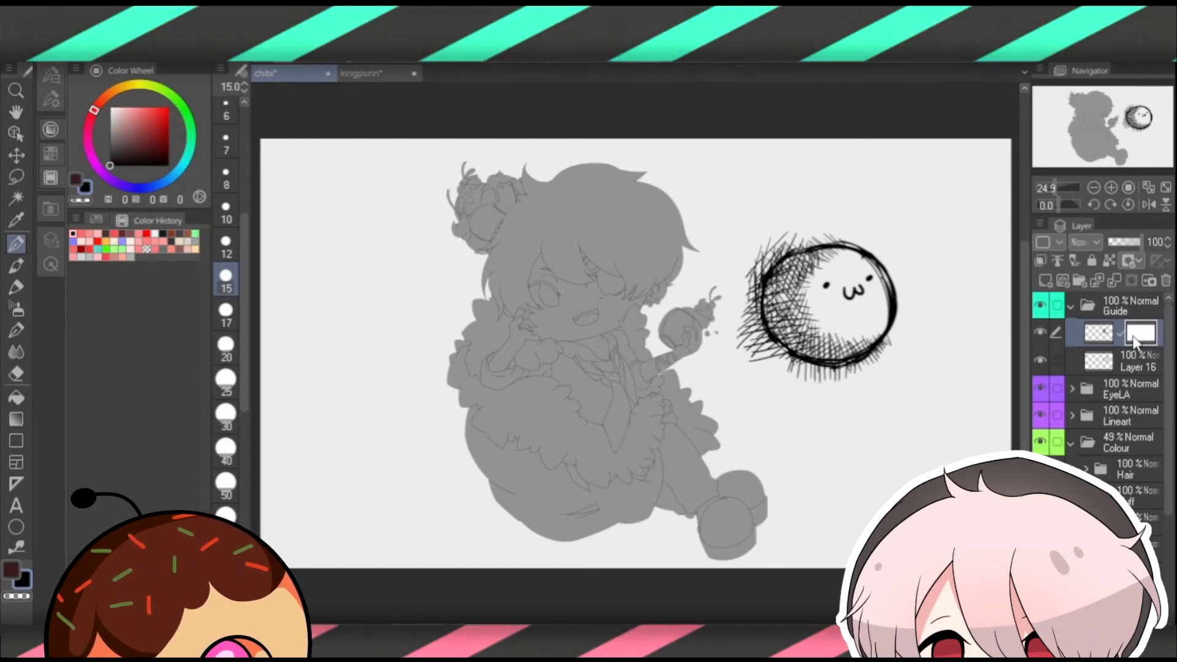
pyautogui.click(1099, 337)
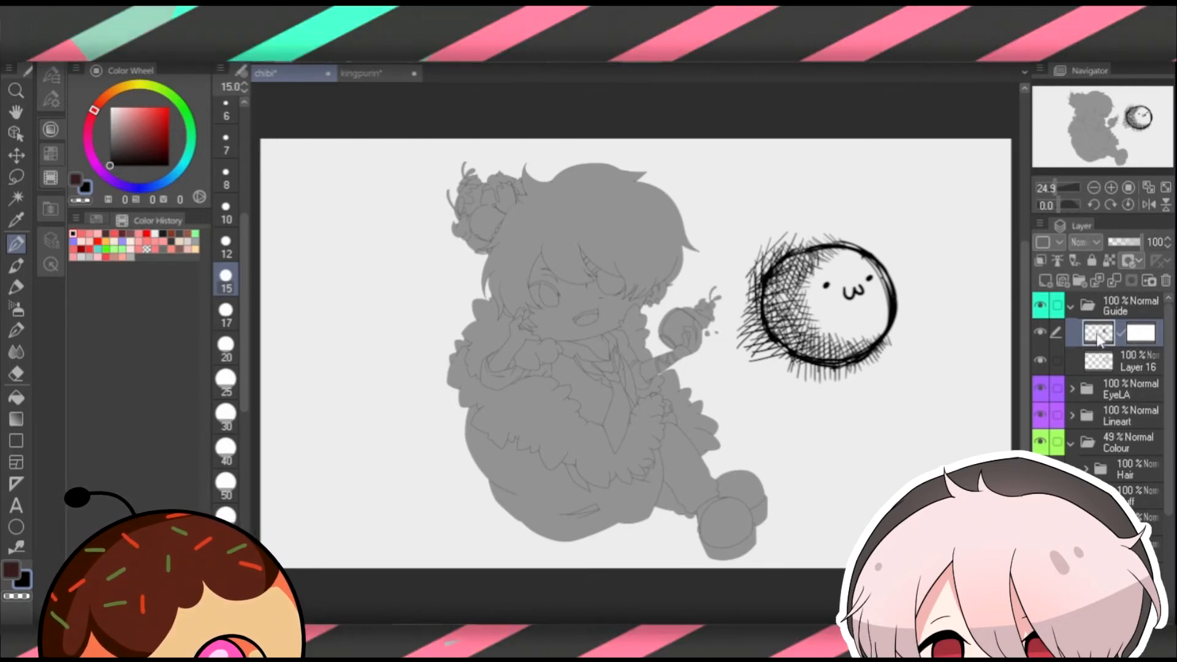
pyautogui.click(1039, 330)
pyautogui.click(1040, 330)
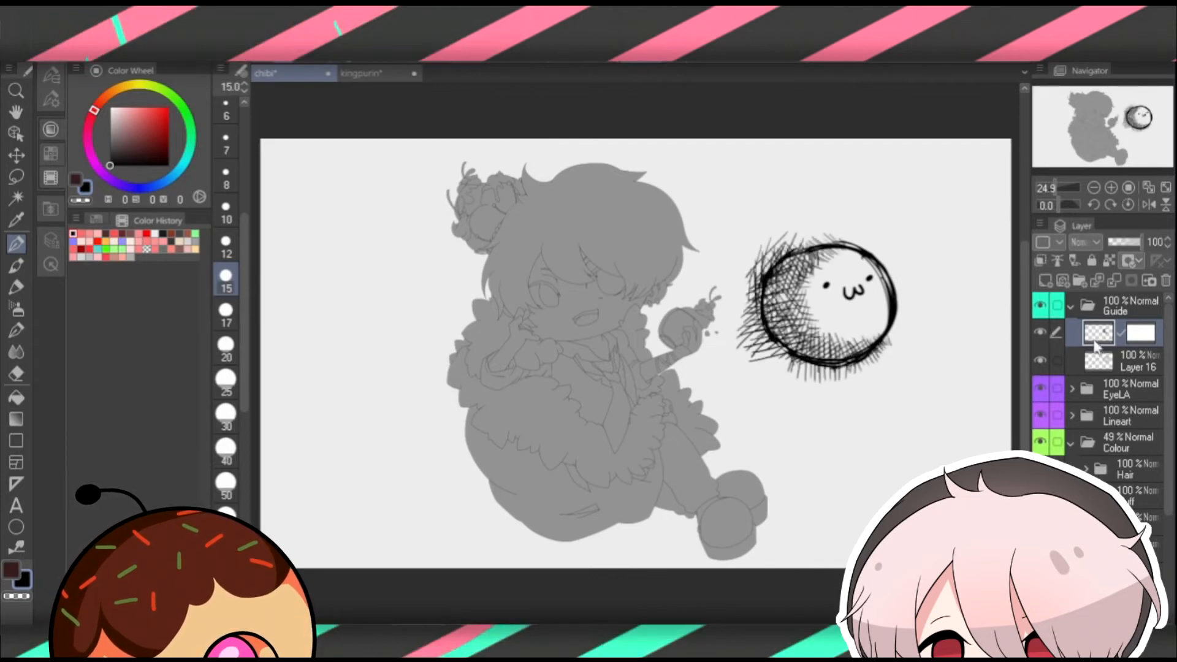
pyautogui.click(1149, 341)
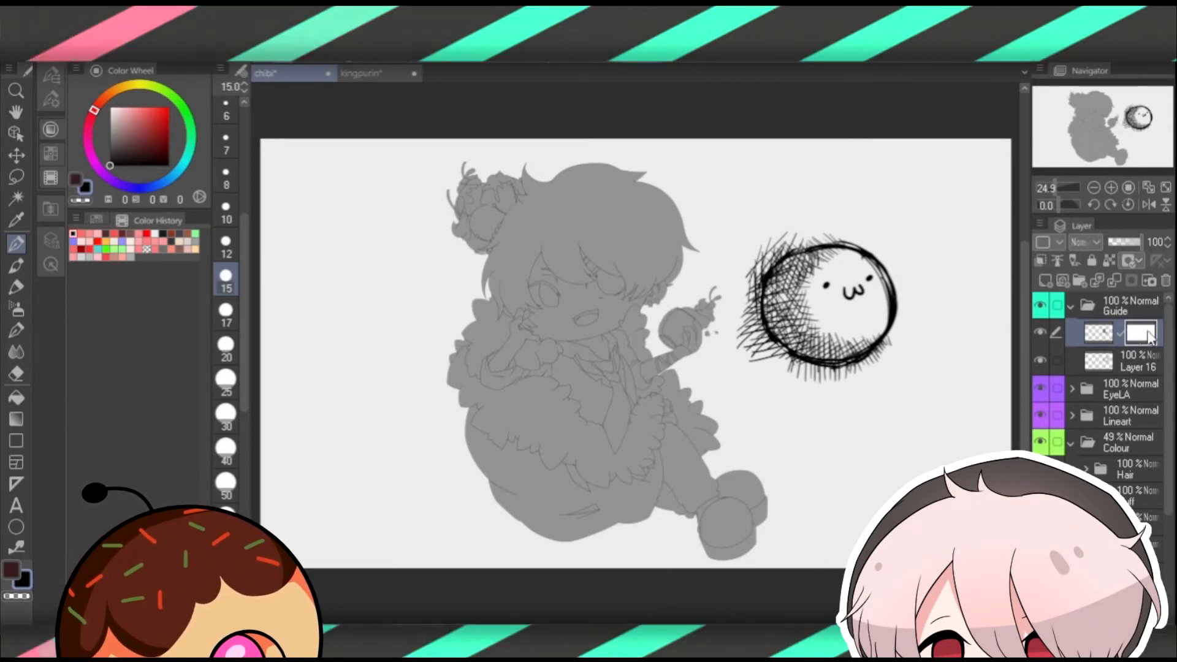
pyautogui.press('Delete')
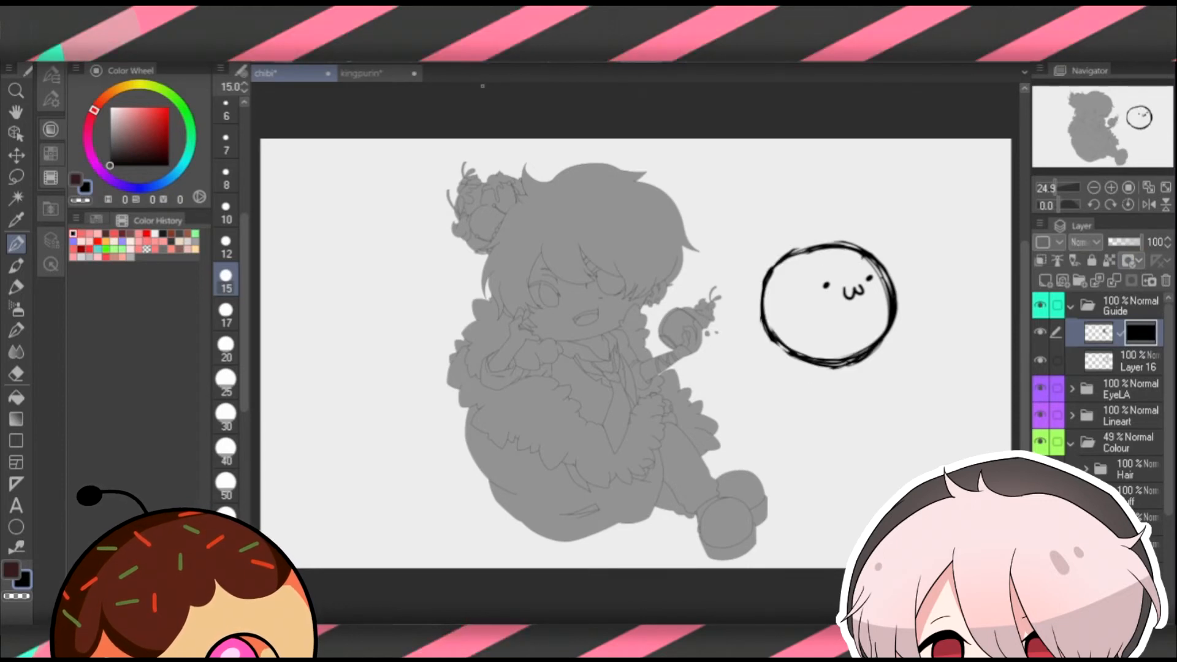
# Mask out all of Layer 18's hatching, and reveal only the ball's interior by filling the mask with Refer other layers.
pyautogui.click(18, 398)
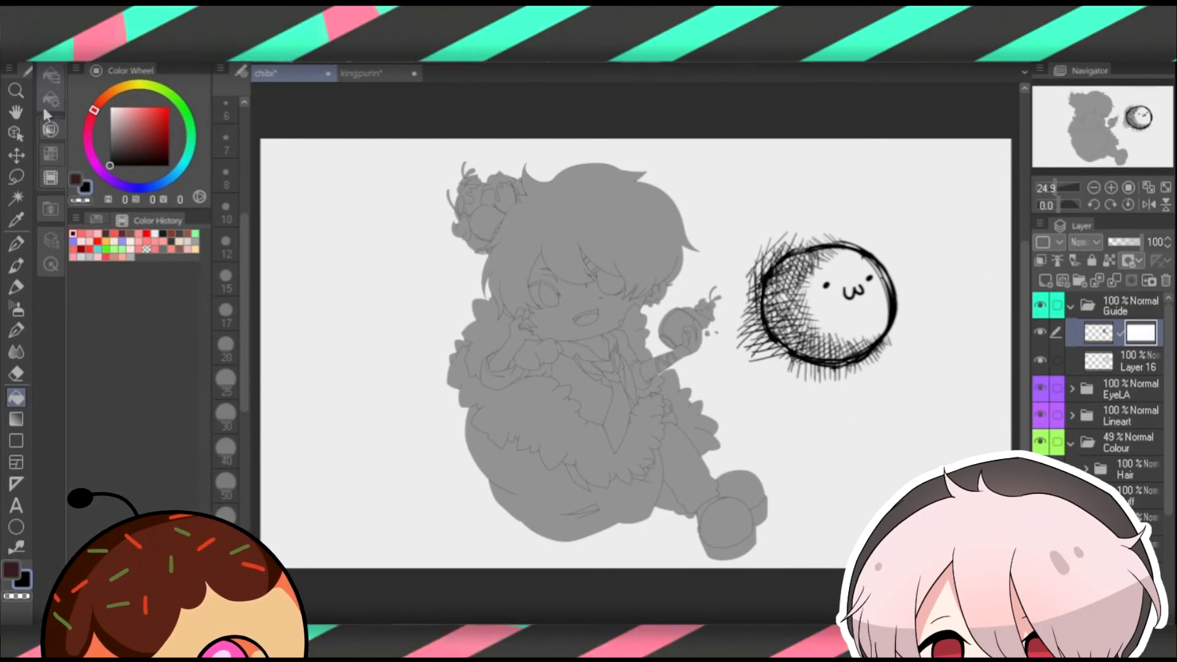
pyautogui.click(49, 102)
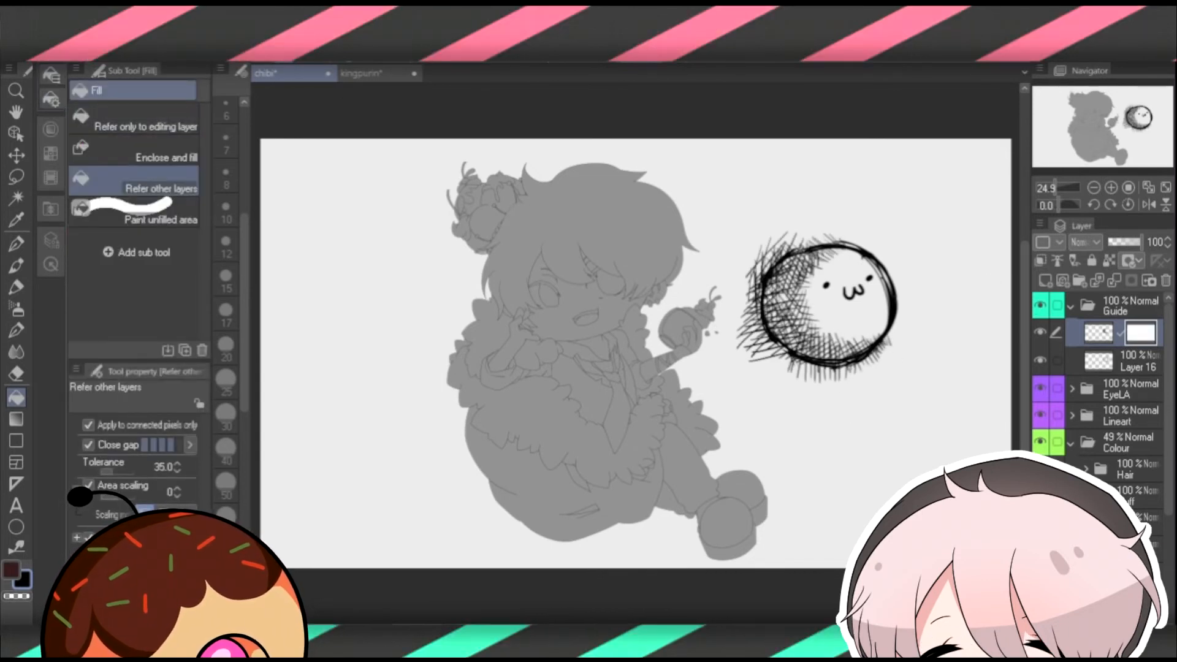
pyautogui.click(910, 320)
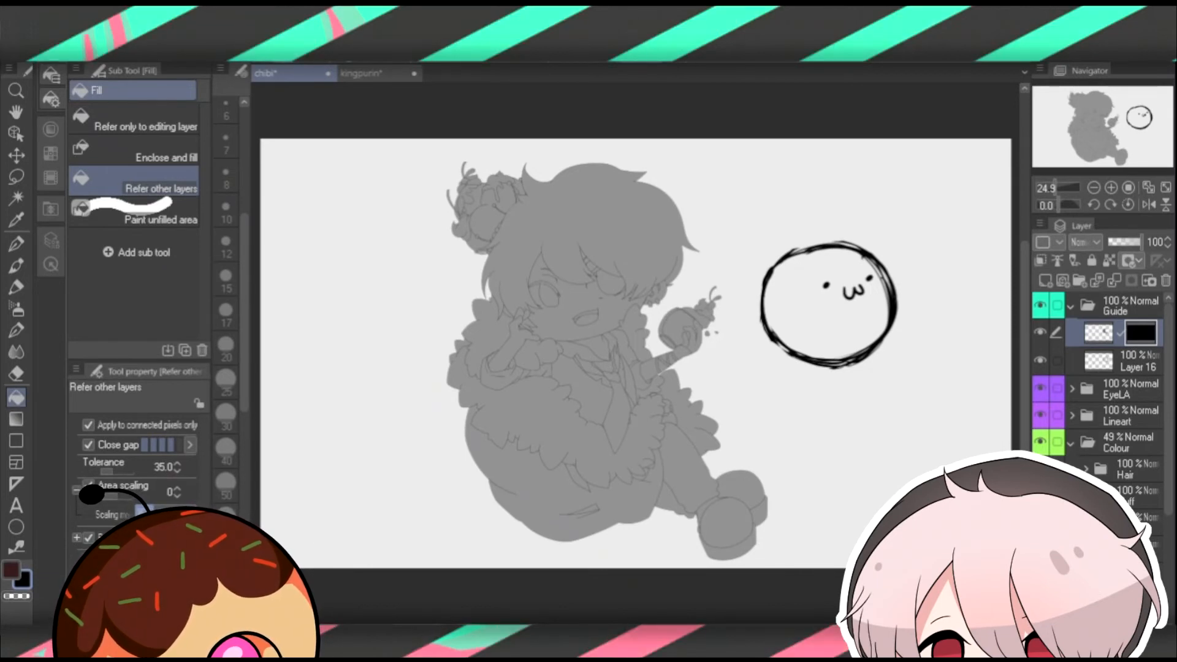
pyautogui.click(839, 330)
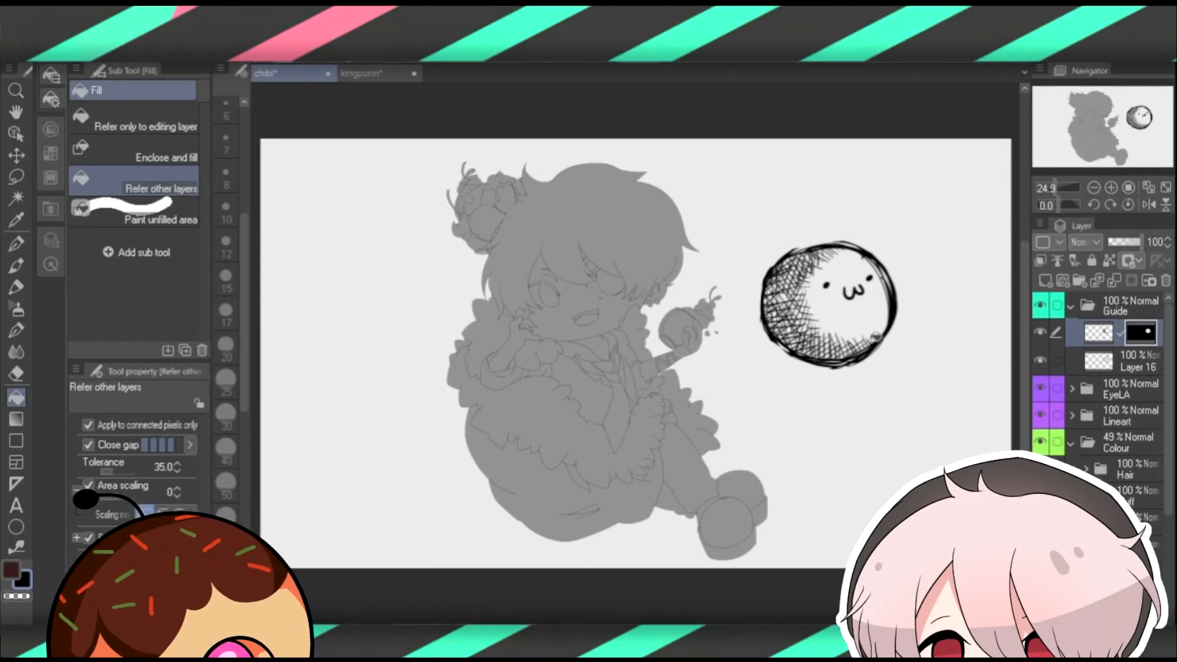
# Try filling Layer 18's mask outside the ball, and undo back to the fill that covers only the interior.
pyautogui.click(1111, 186)
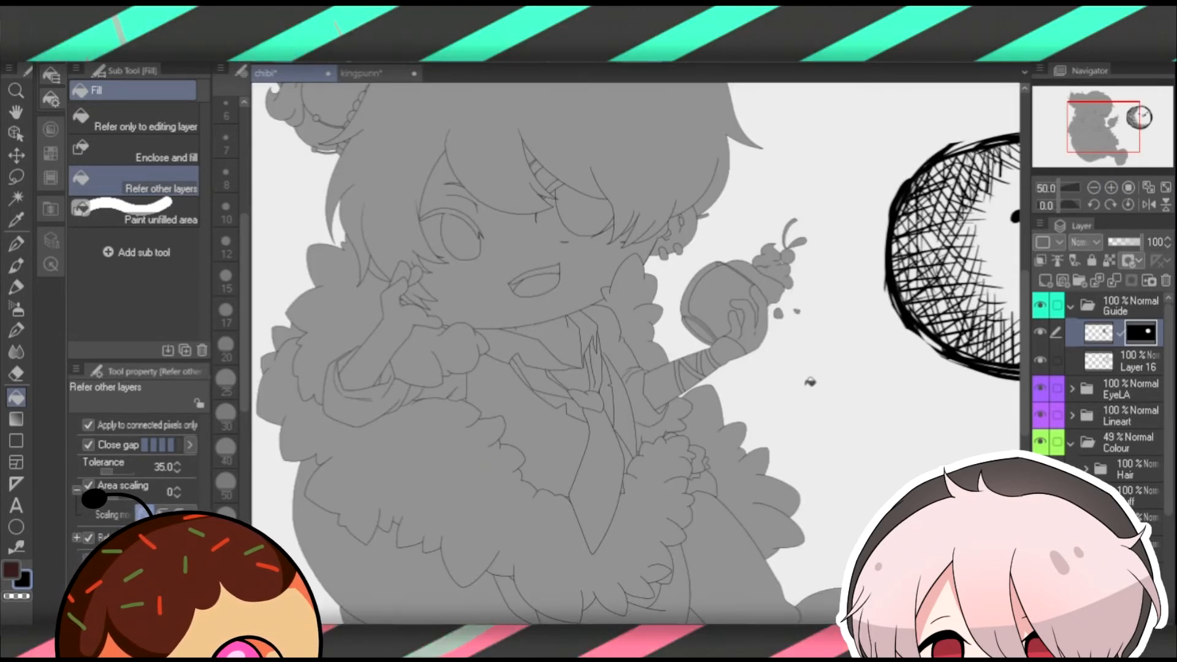
pyautogui.moveTo(734, 454); pyautogui.dragTo(544, 478)
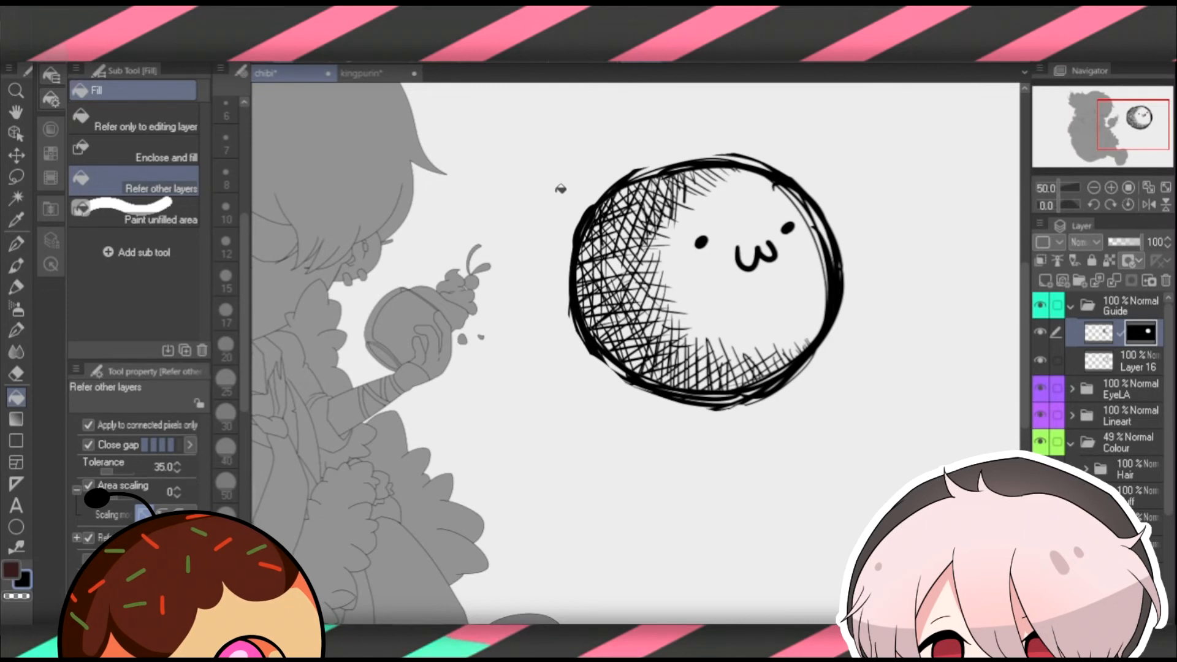
pyautogui.click(620, 396)
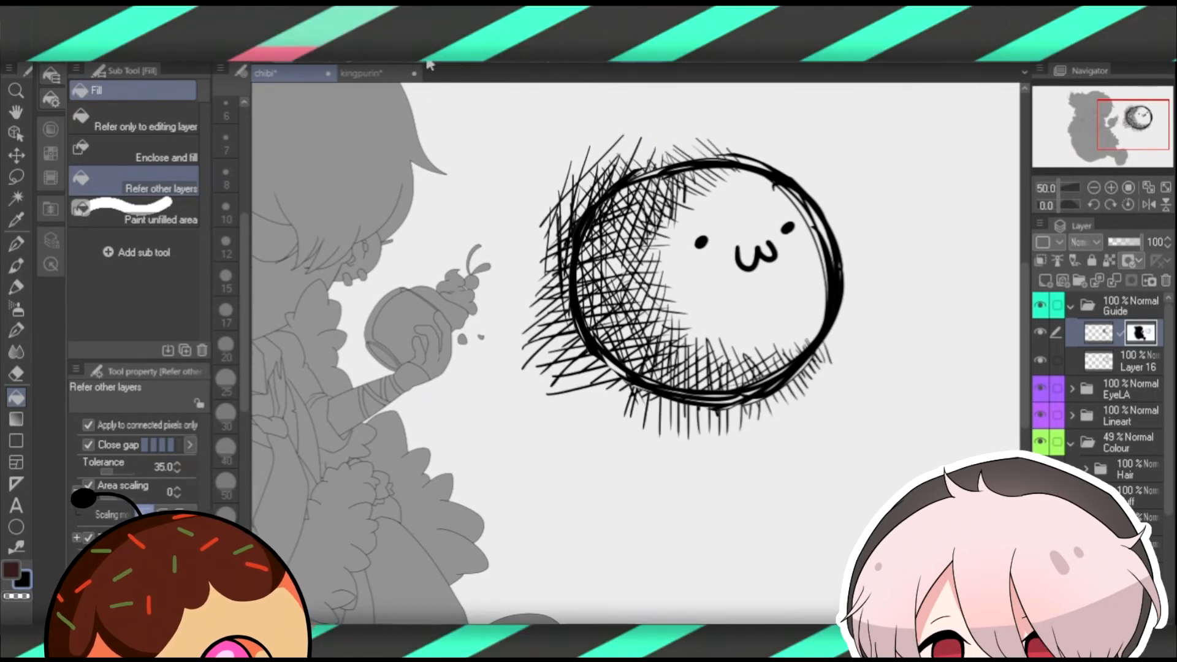
pyautogui.hotkey('ctrl', 'z')
pyautogui.hotkey('ctrl', 'z')
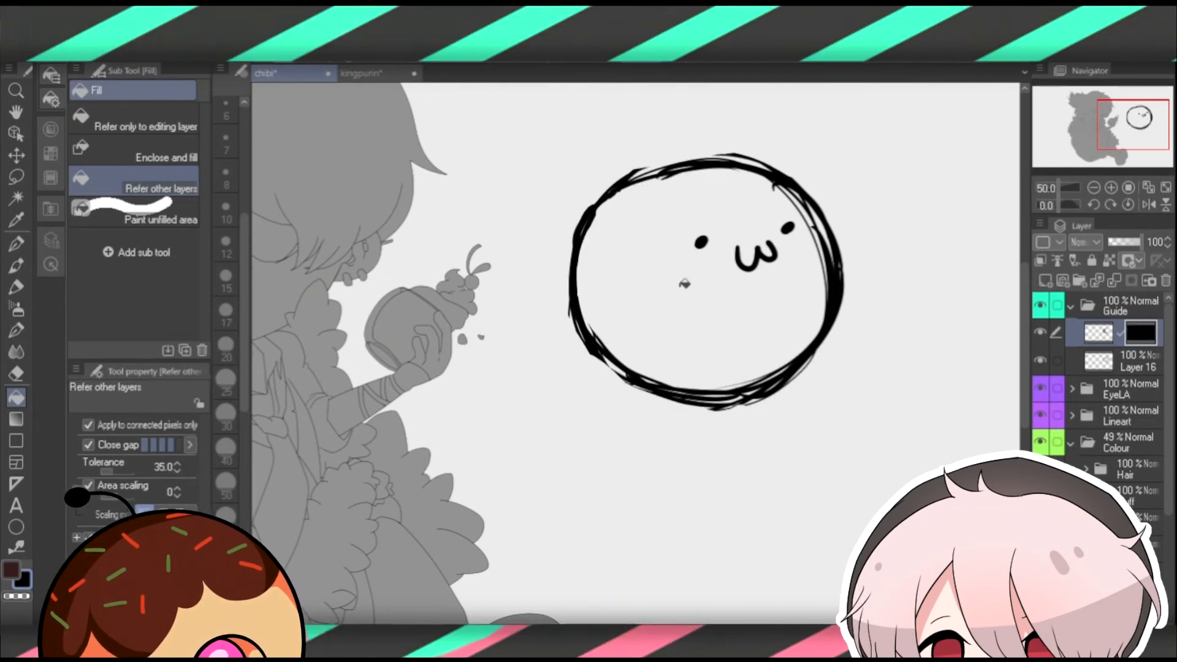
pyautogui.hotkey('ctrl', 'y')
# Move Layer 16 above the masked hatching layer and toggle the outline's visibility off and on.
pyautogui.click(1099, 339)
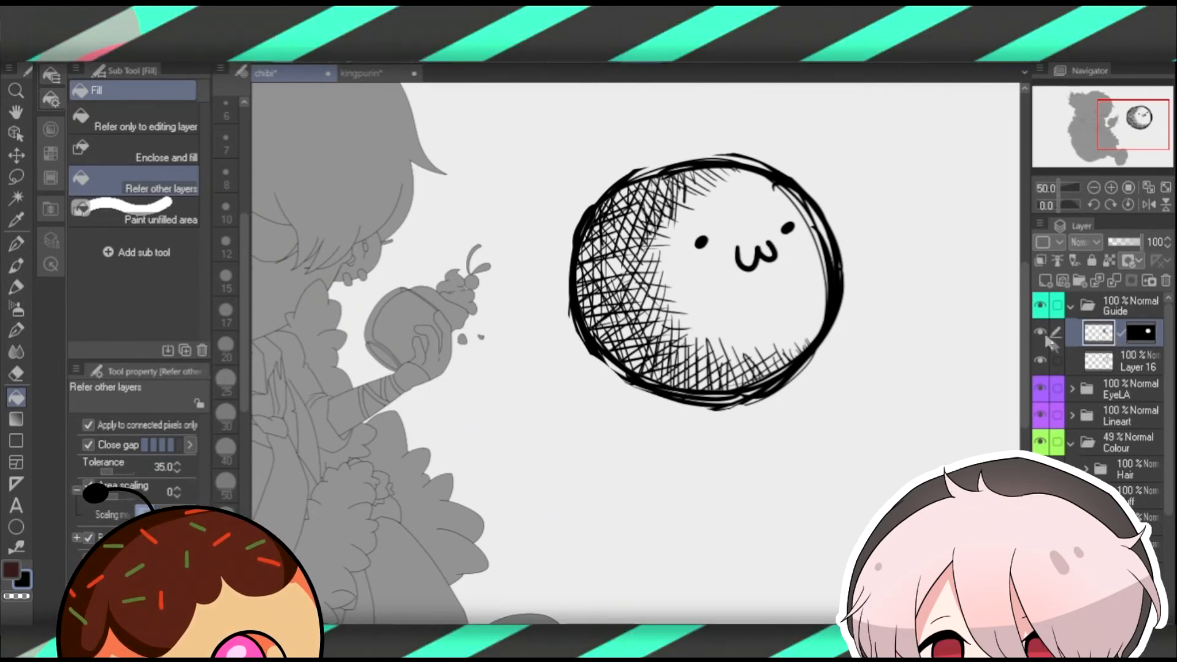
pyautogui.click(1098, 364)
pyautogui.moveTo(1099, 364); pyautogui.dragTo(1106, 332)
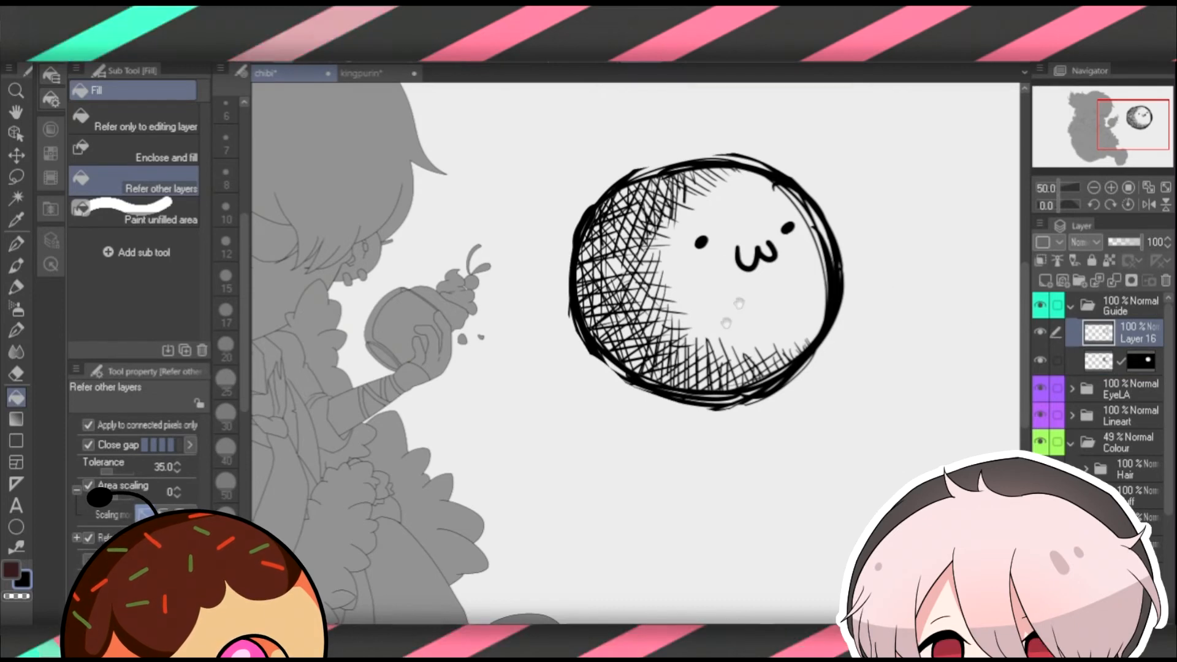
pyautogui.moveTo(739, 304); pyautogui.dragTo(672, 304)
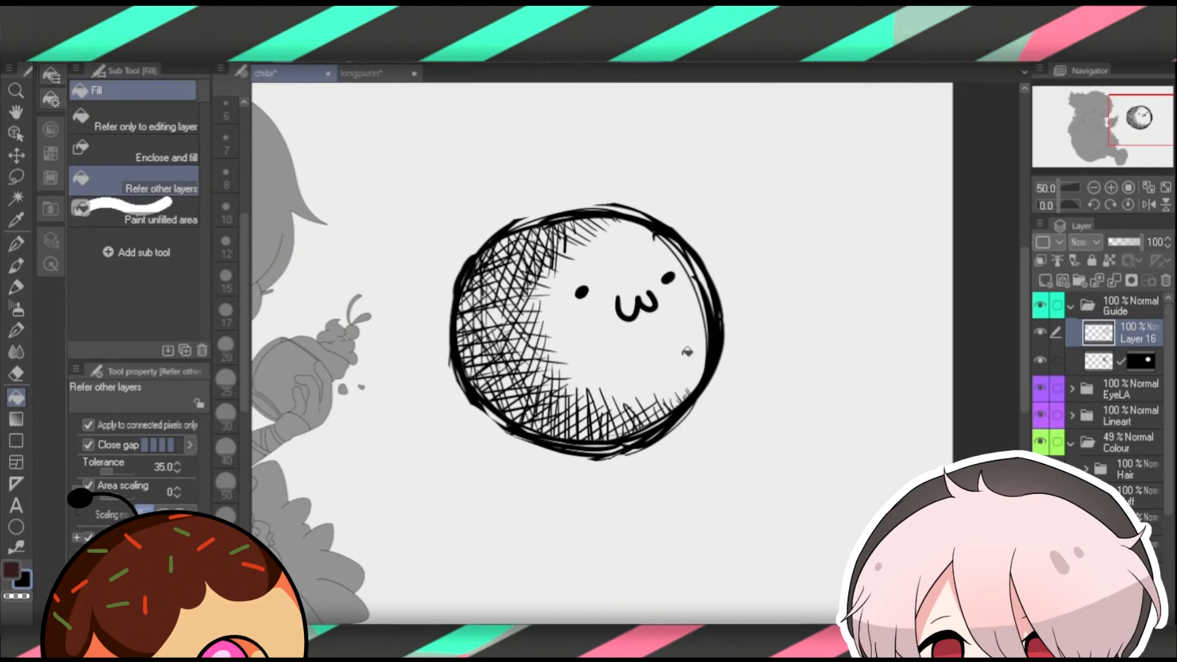
pyautogui.click(1041, 331)
pyautogui.click(1040, 332)
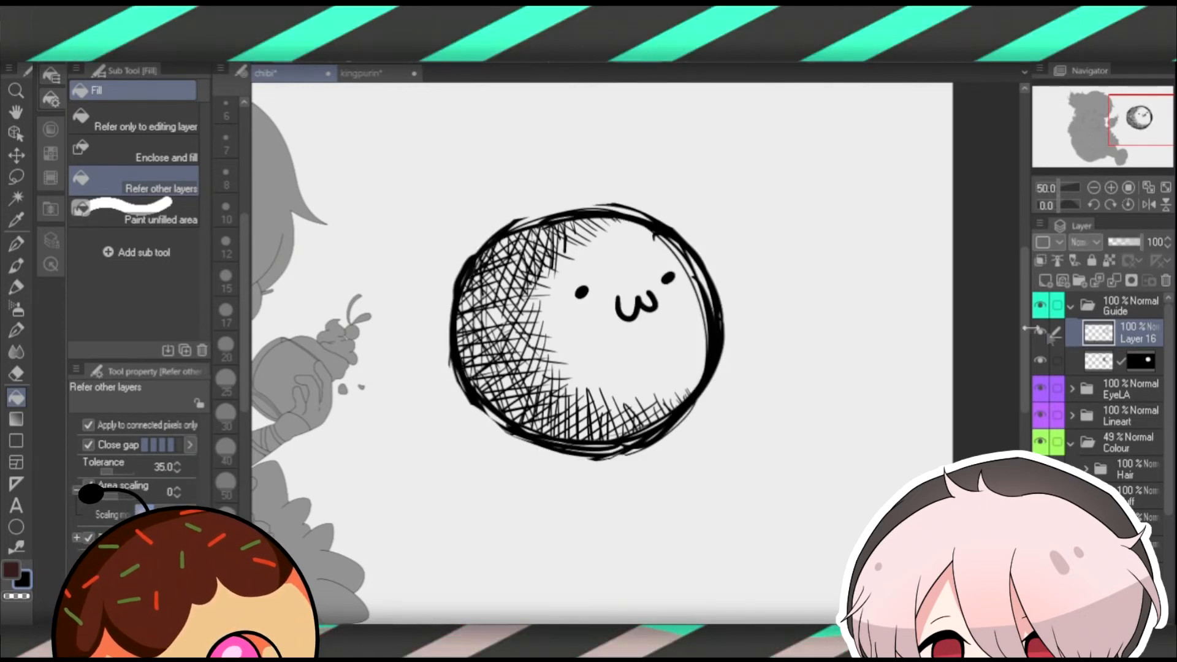
# Erase the left part of the ball's outline on Layer 16 with the size 40 Vector eraser and redraw it bulging outward.
pyautogui.press('e')
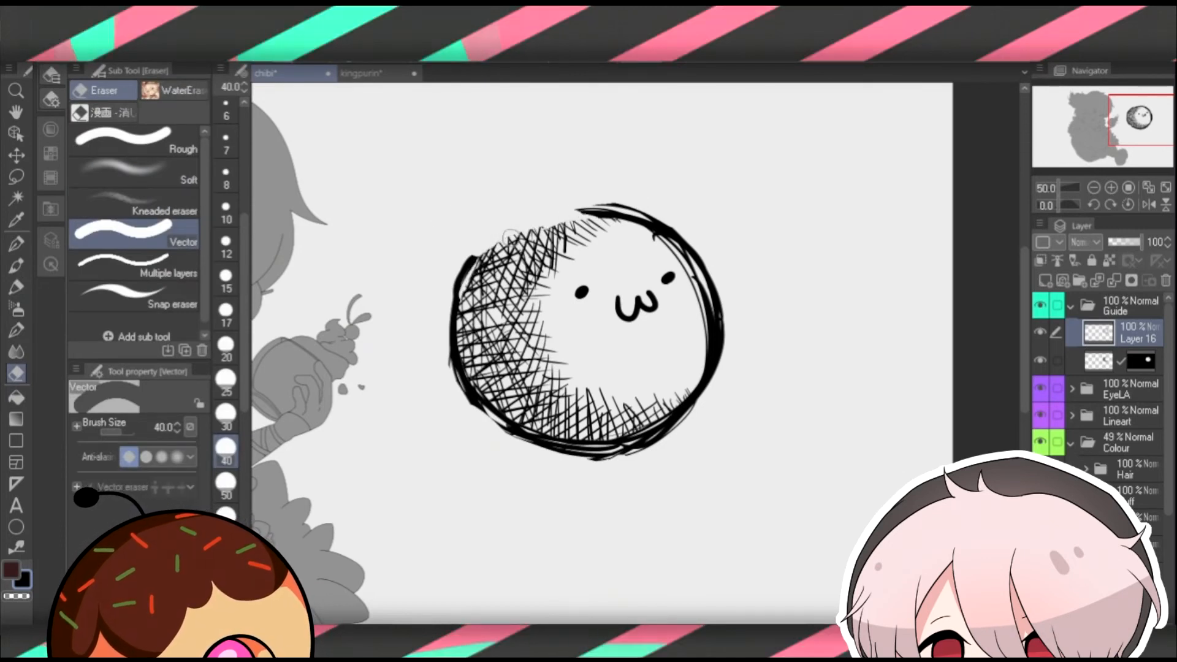
pyautogui.moveTo(482, 246); pyautogui.dragTo(457, 374)
pyautogui.moveTo(492, 420)
pyautogui.mouseDown()
pyautogui.moveTo(552, 442)
pyautogui.moveTo(619, 436)
pyautogui.moveTo(579, 447)
pyautogui.mouseUp()
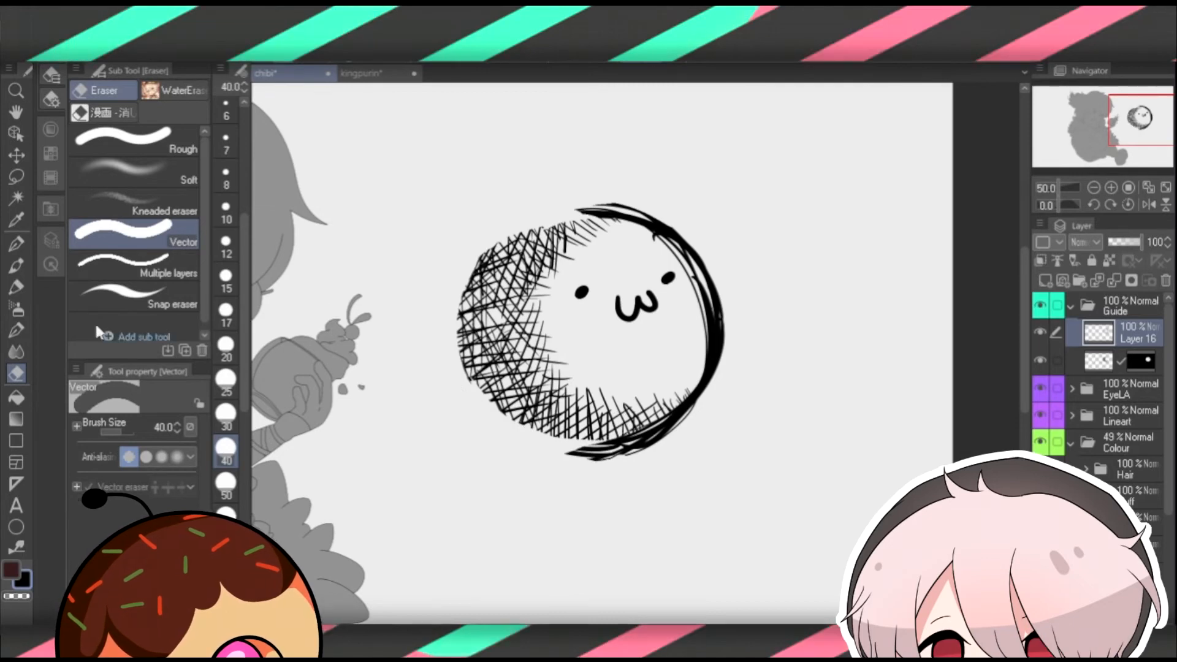
pyautogui.click(16, 243)
pyautogui.moveTo(566, 206); pyautogui.dragTo(493, 215)
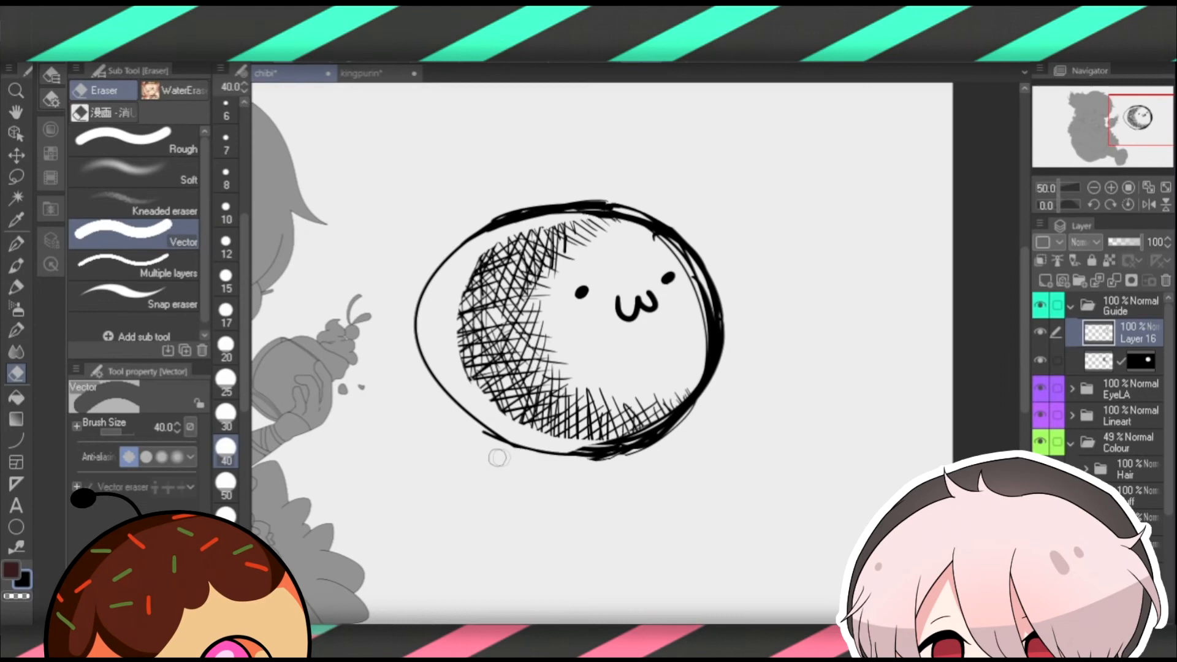
# Add a new layer above Layer 16 and hatch the upper part of the unshaded gap with the G-pen at size 8.
pyautogui.click(16, 245)
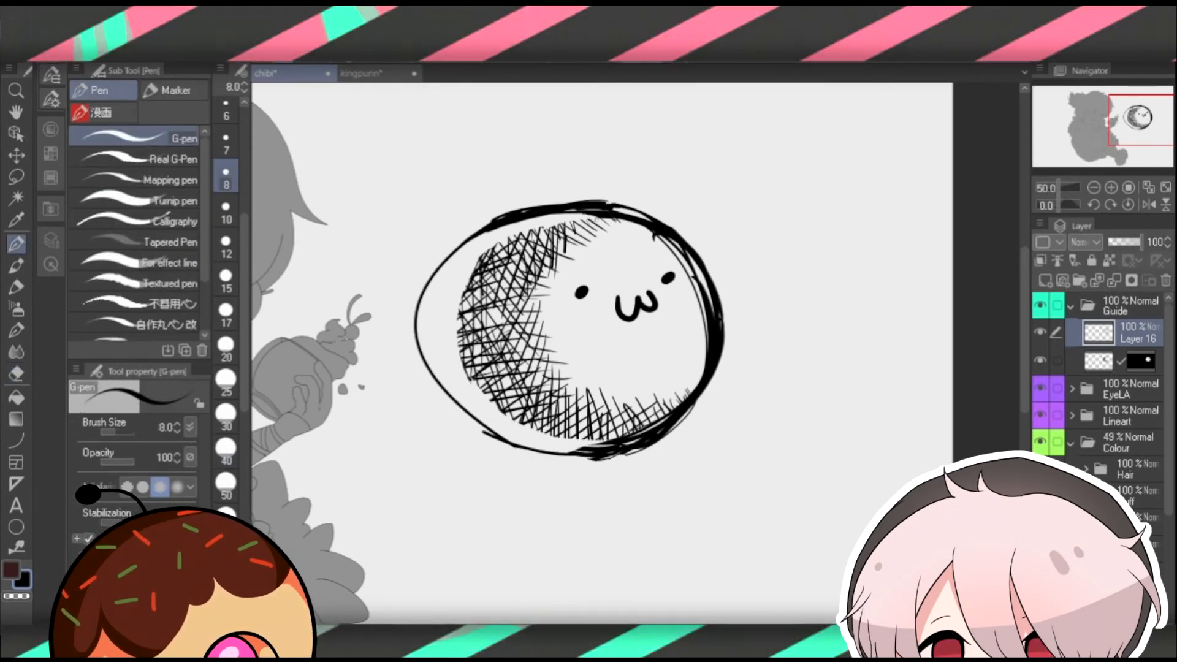
pyautogui.click(1045, 281)
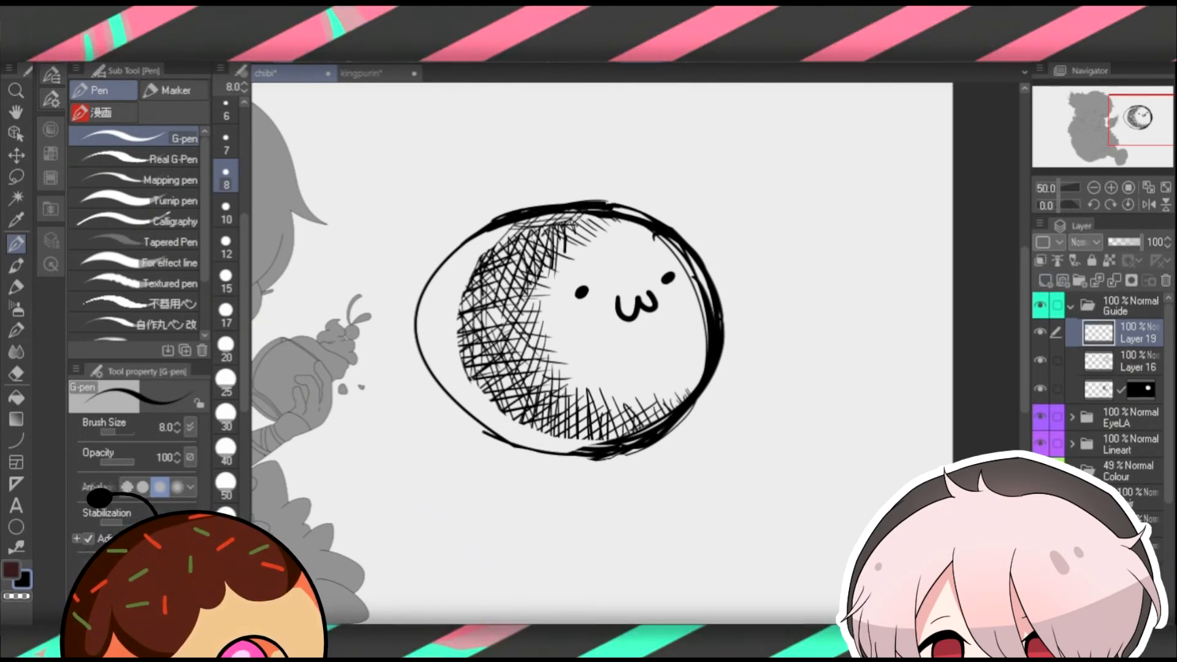
pyautogui.moveTo(488, 244); pyautogui.dragTo(442, 262)
pyautogui.moveTo(481, 228)
pyautogui.mouseDown()
pyautogui.moveTo(428, 279)
pyautogui.moveTo(421, 304)
pyautogui.mouseUp()
pyautogui.moveTo(434, 247)
pyautogui.mouseDown()
pyautogui.moveTo(417, 314)
pyautogui.moveTo(426, 296)
pyautogui.mouseUp()
# Mark the ball's crescent of hatching with a red outline using the size 12 G-pen, and remove the red marks.
pyautogui.click(51, 129)
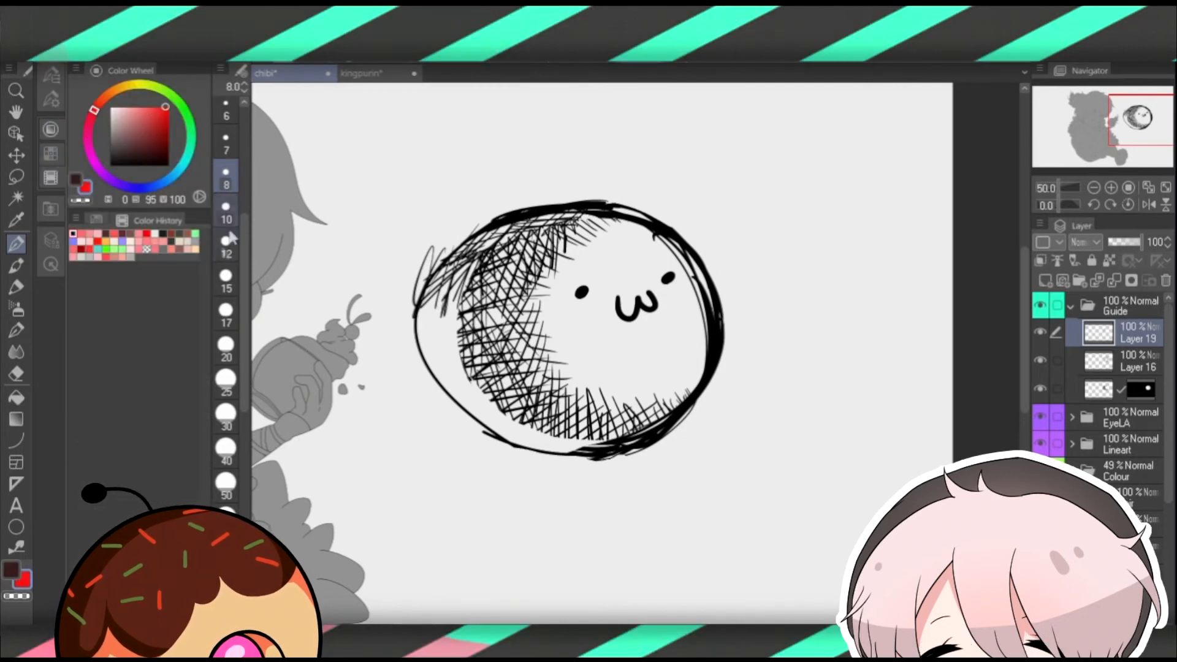
pyautogui.moveTo(455, 300); pyautogui.dragTo(520, 235)
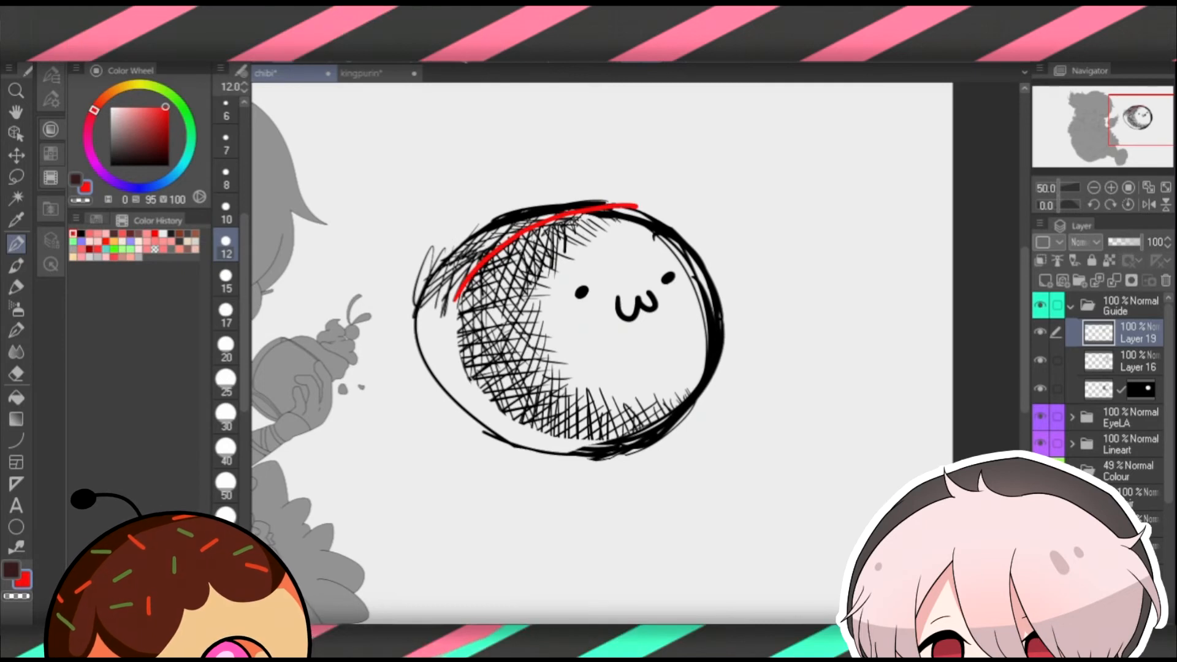
pyautogui.hotkey('ctrl', 'z')
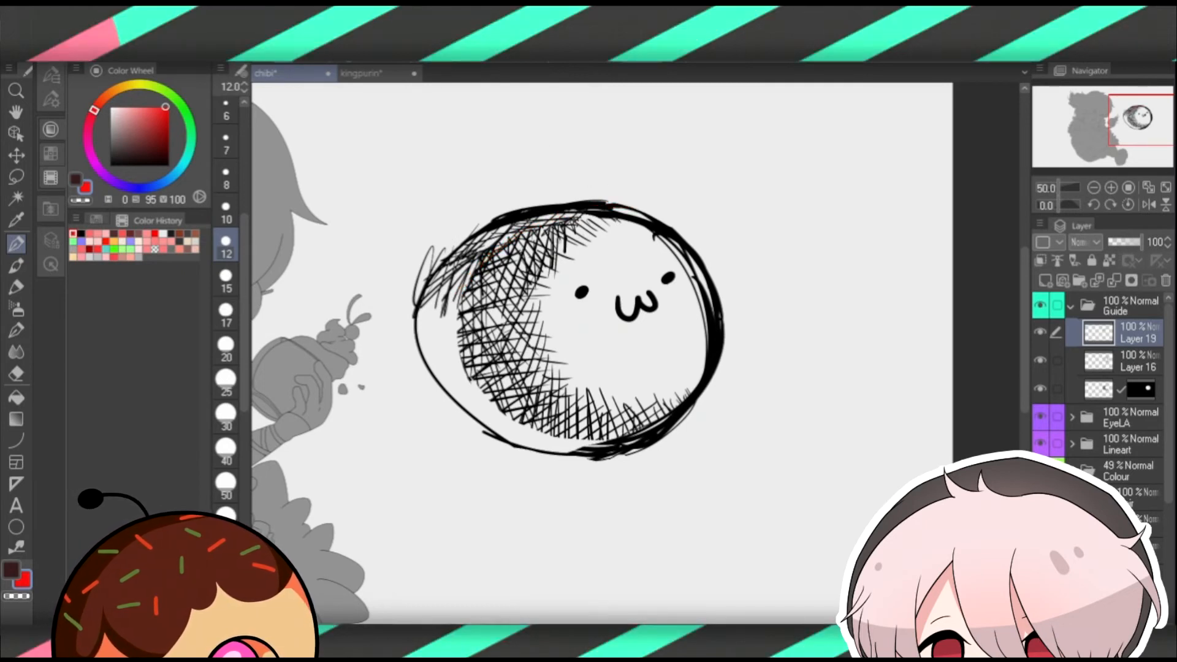
pyautogui.moveTo(570, 426)
pyautogui.mouseDown()
pyautogui.moveTo(653, 433)
pyautogui.moveTo(678, 385)
pyautogui.mouseUp()
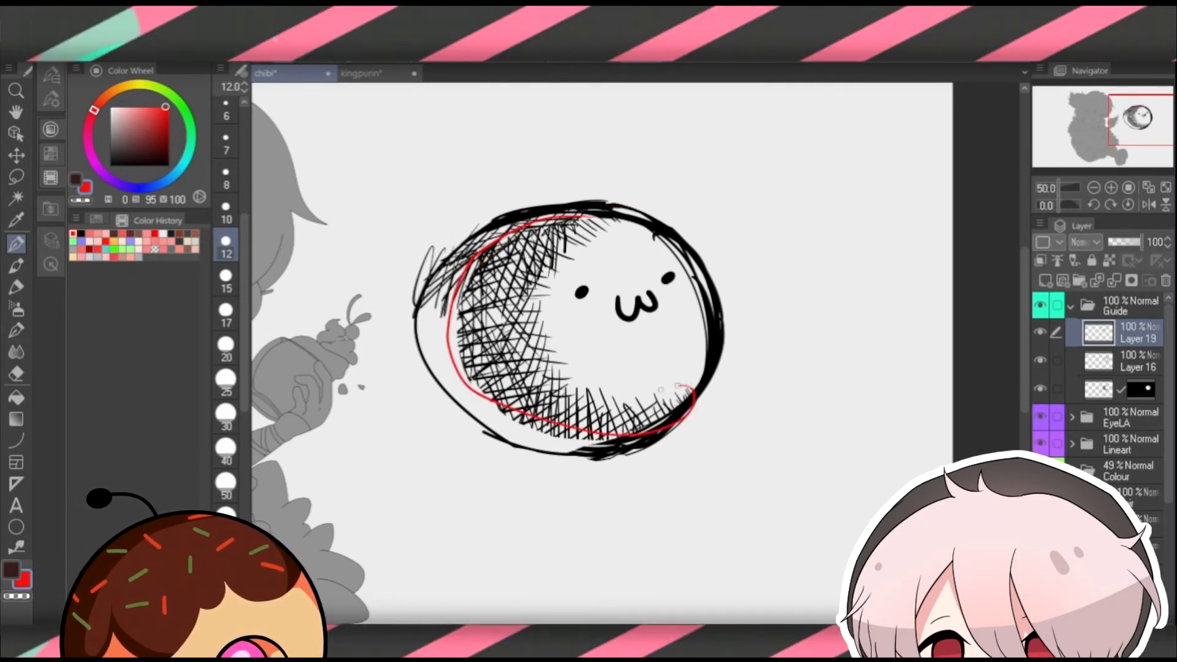
pyautogui.moveTo(441, 231)
pyautogui.mouseDown()
pyautogui.moveTo(537, 190)
pyautogui.moveTo(571, 211)
pyautogui.mouseUp()
pyautogui.moveTo(407, 336)
pyautogui.mouseDown()
pyautogui.moveTo(398, 269)
pyautogui.moveTo(472, 202)
pyautogui.mouseUp()
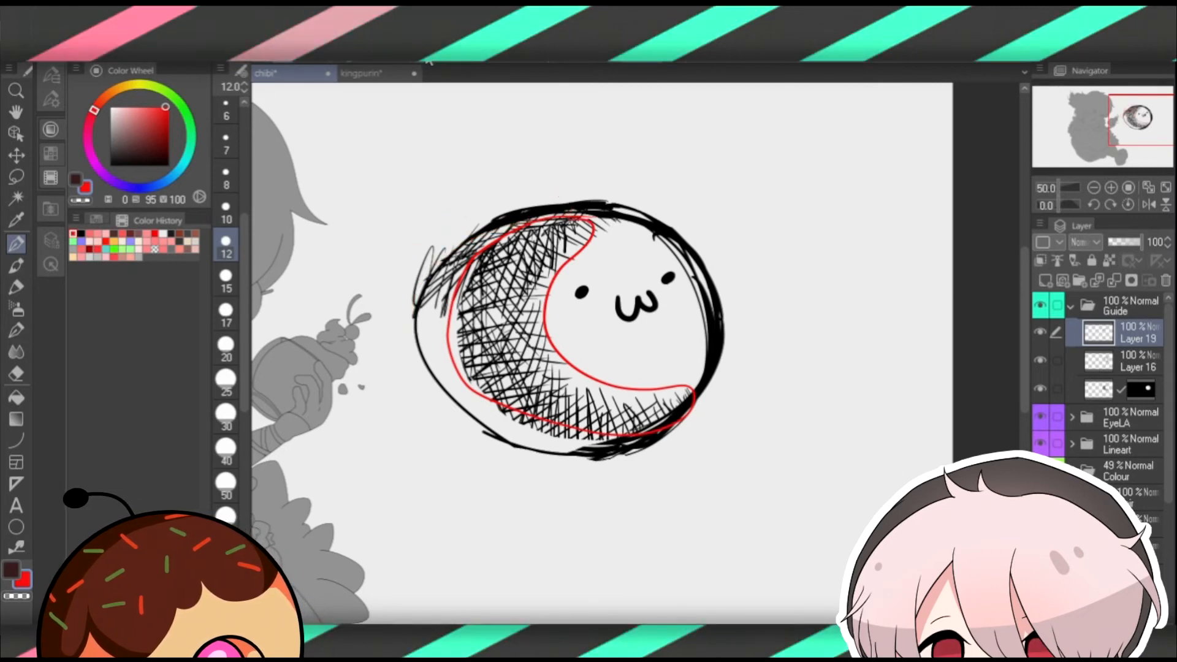
pyautogui.press('Delete')
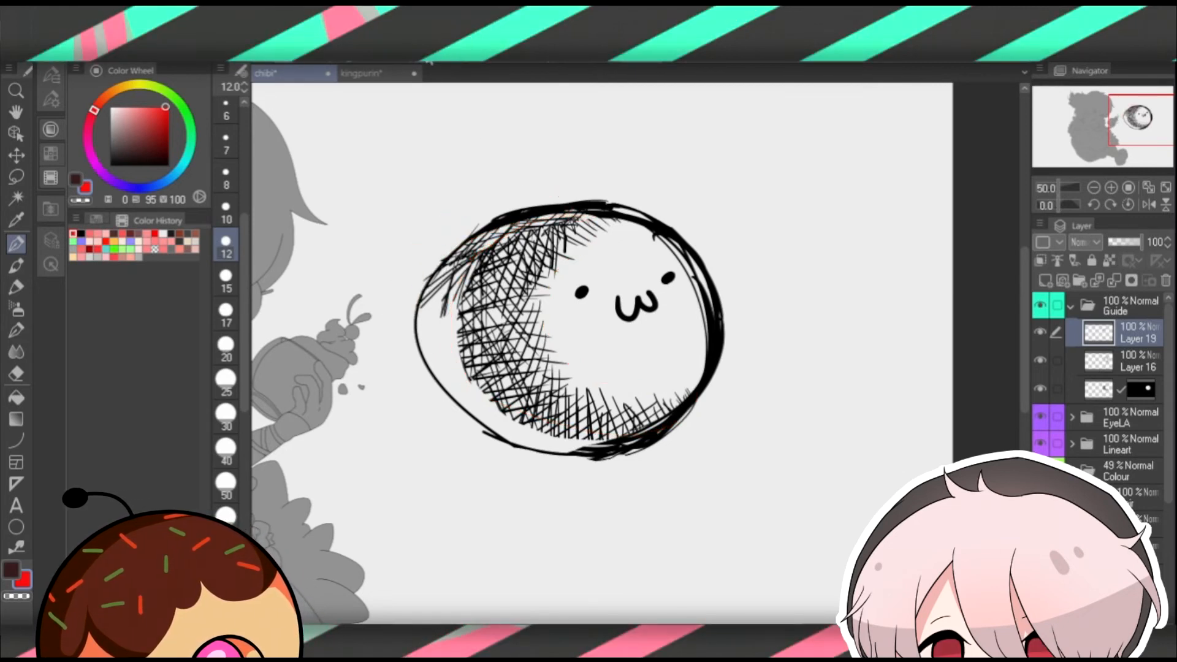
# Delete Layer 19, and clear and refill the hatching layer's mask so it reveals the whole interior of the reshaped ball.
pyautogui.click(1165, 281)
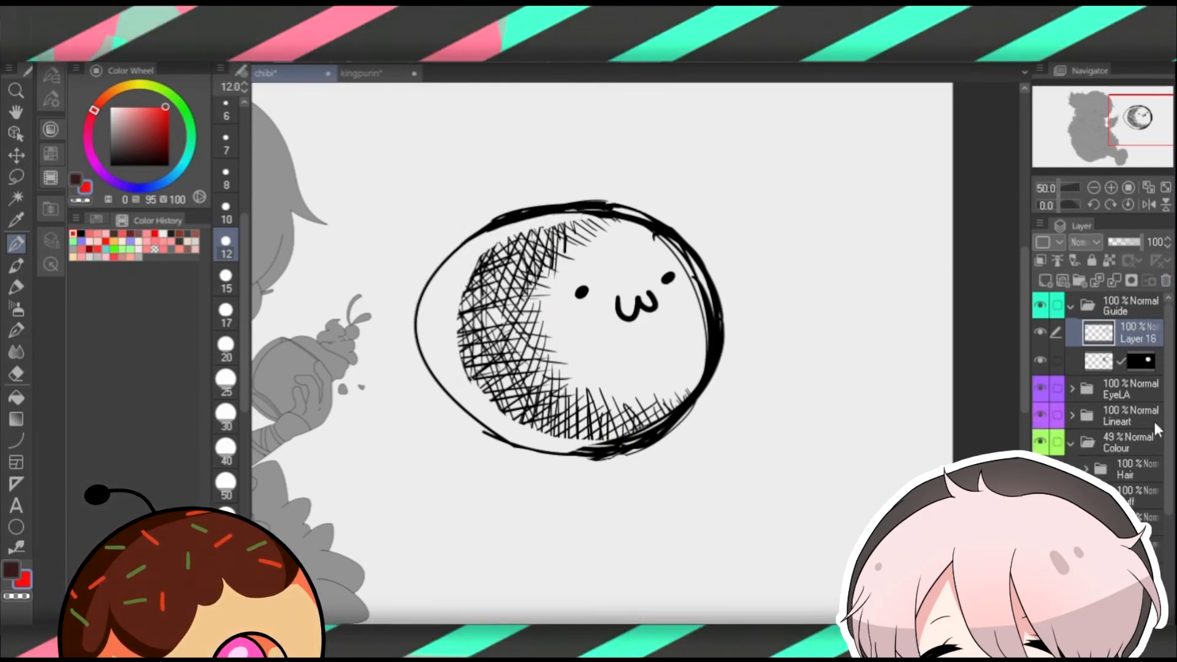
pyautogui.click(1142, 362)
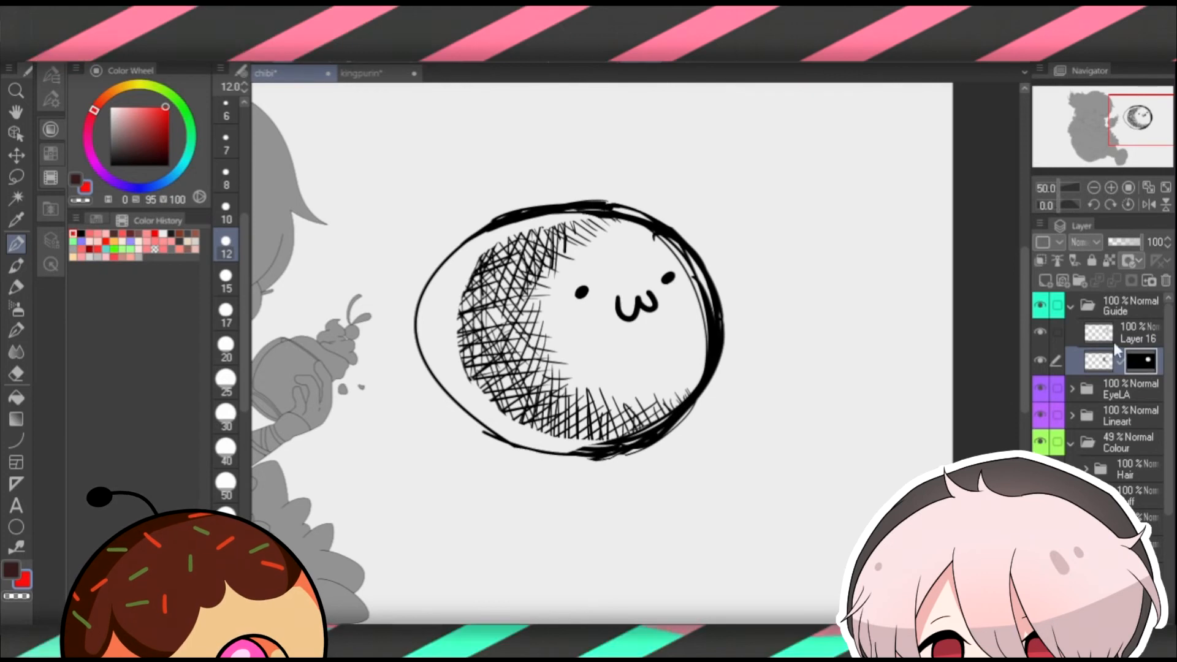
pyautogui.press('Delete')
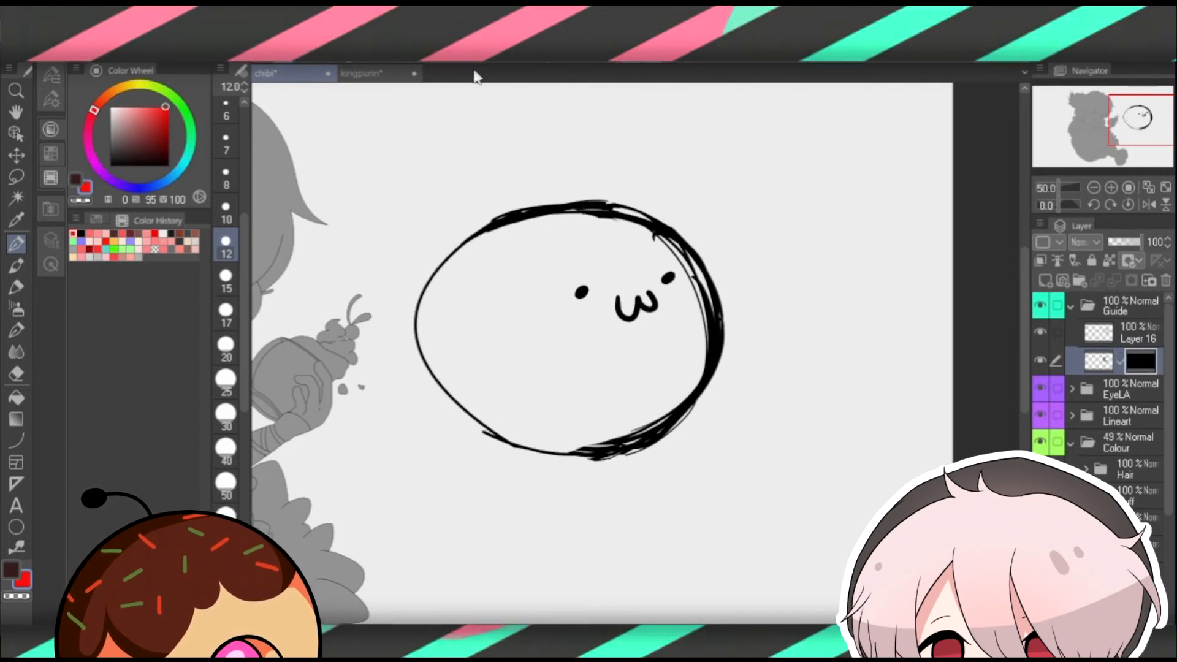
pyautogui.click(16, 397)
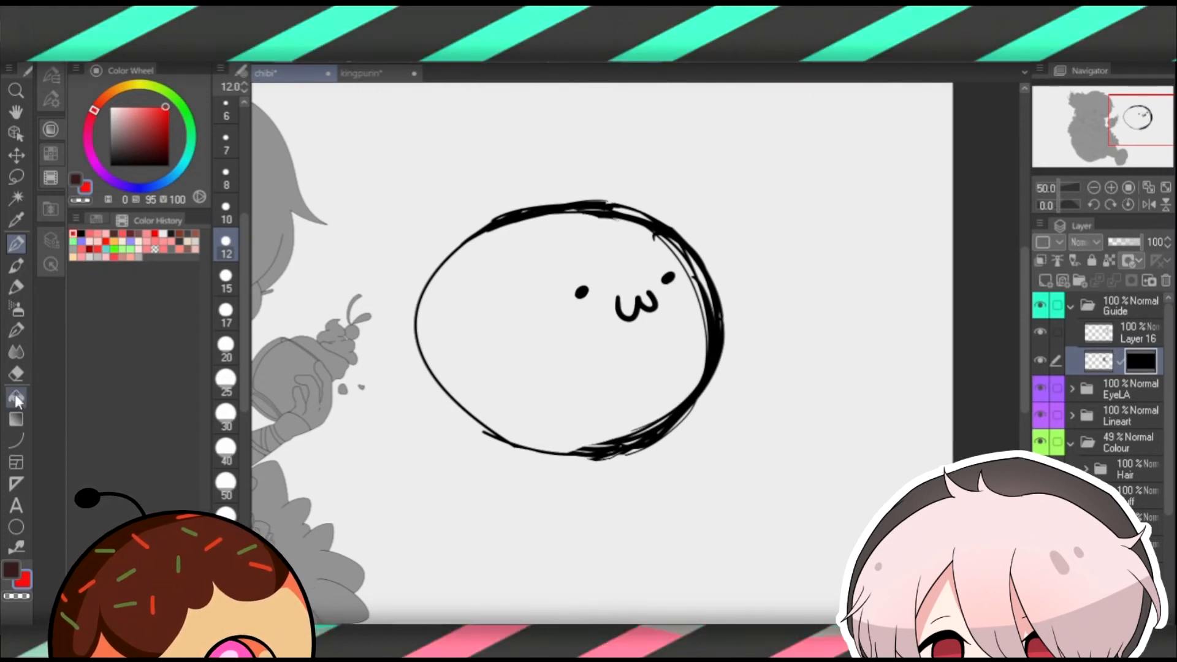
pyautogui.click(494, 286)
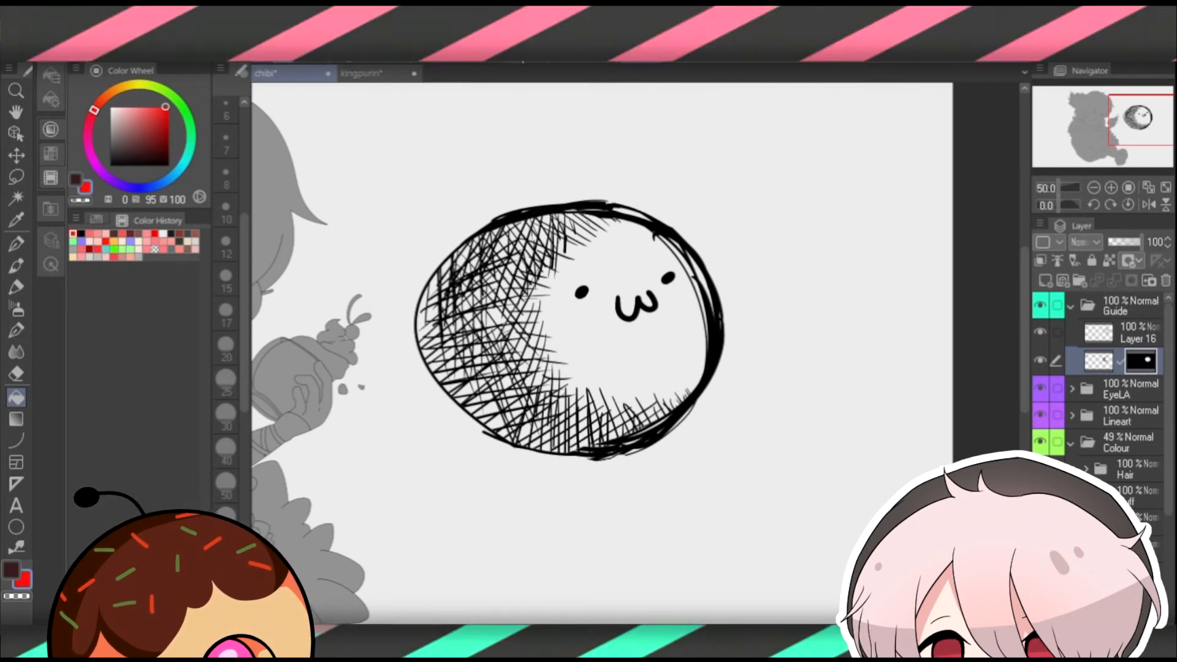
# Try filling the mask outside the ball and filling the hatching layer itself instead of its mask, and undo both.
pyautogui.click(527, 98)
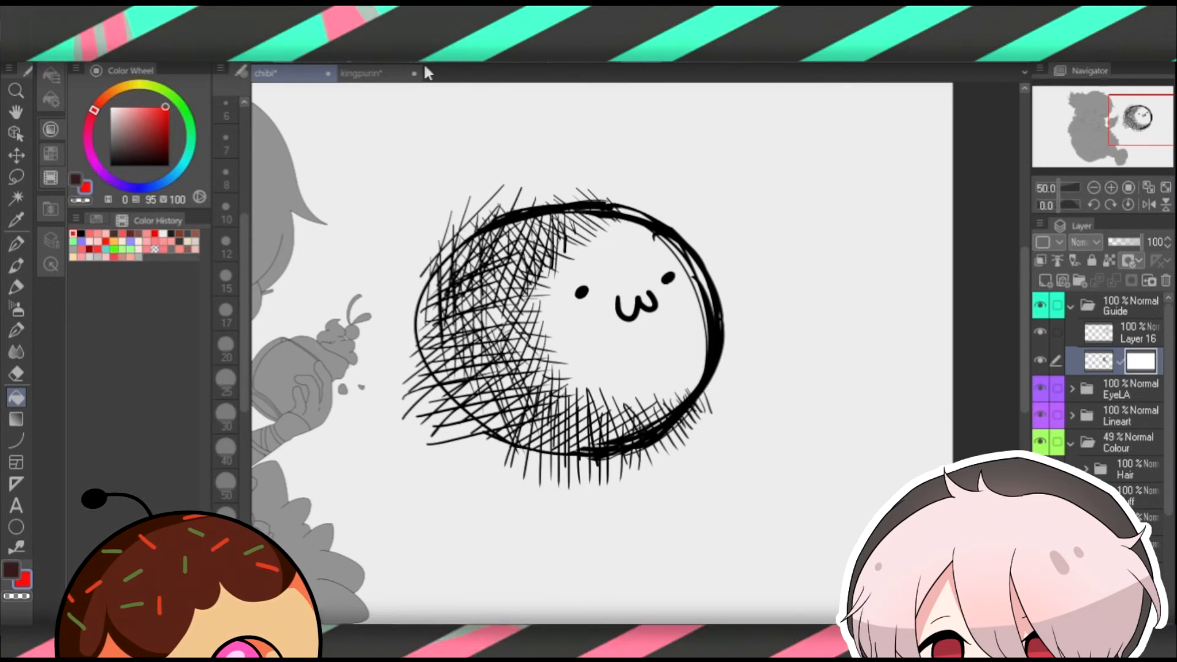
pyautogui.hotkey('ctrl', 'z')
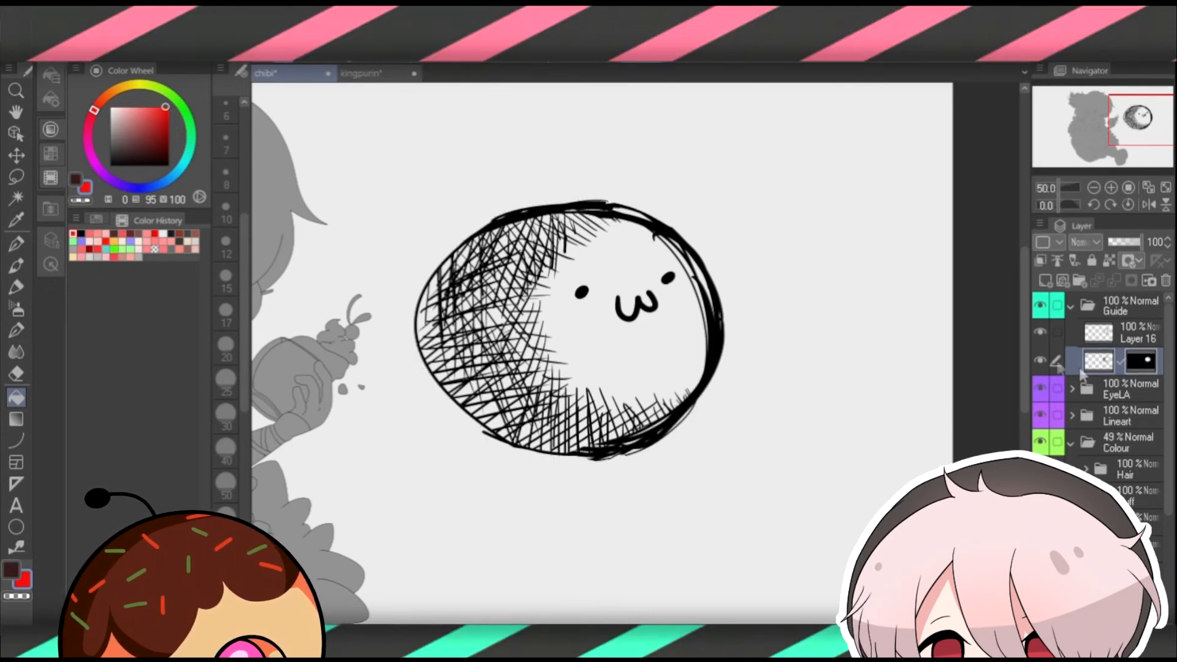
pyautogui.hotkey('ctrl', 'z')
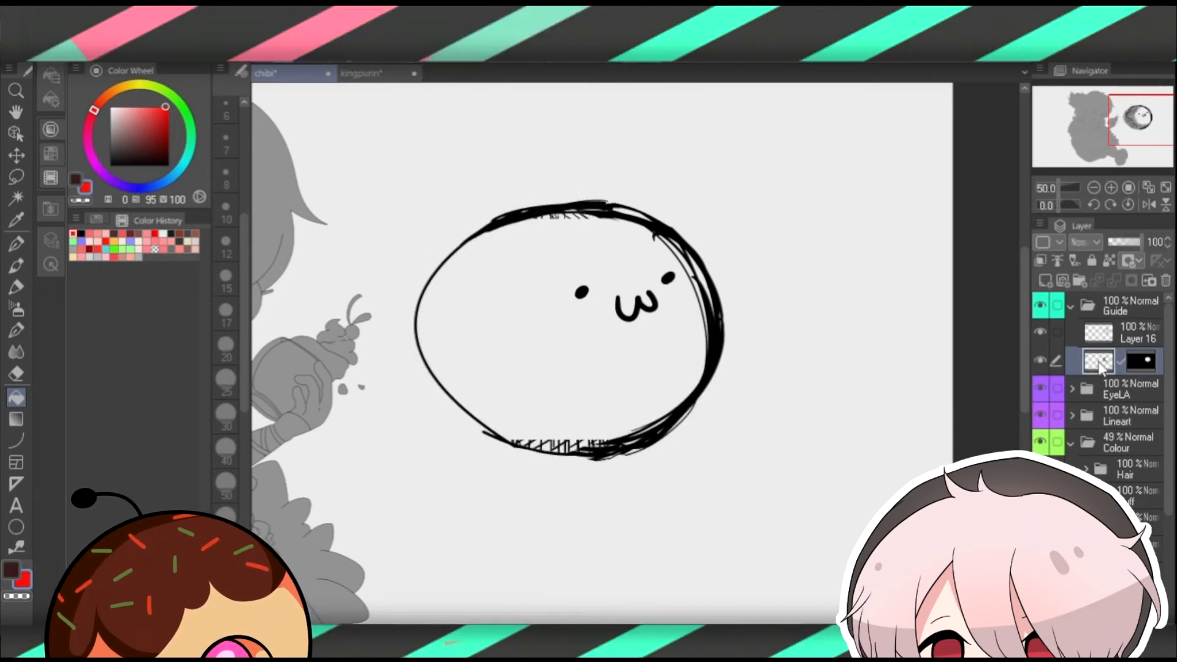
pyautogui.hotkey('ctrl', 'y')
pyautogui.click(1148, 360)
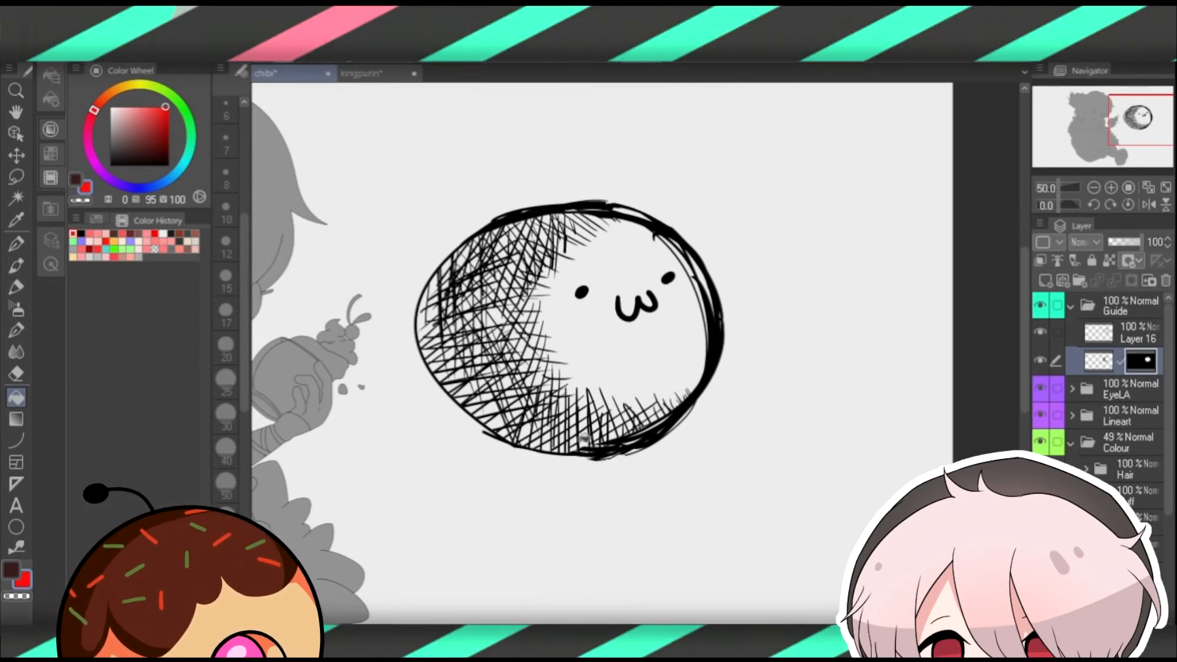
# Add black hatching near the ball's upper-left edge on the masked layer itself, using the G-pen at size 6.
pyautogui.click(17, 245)
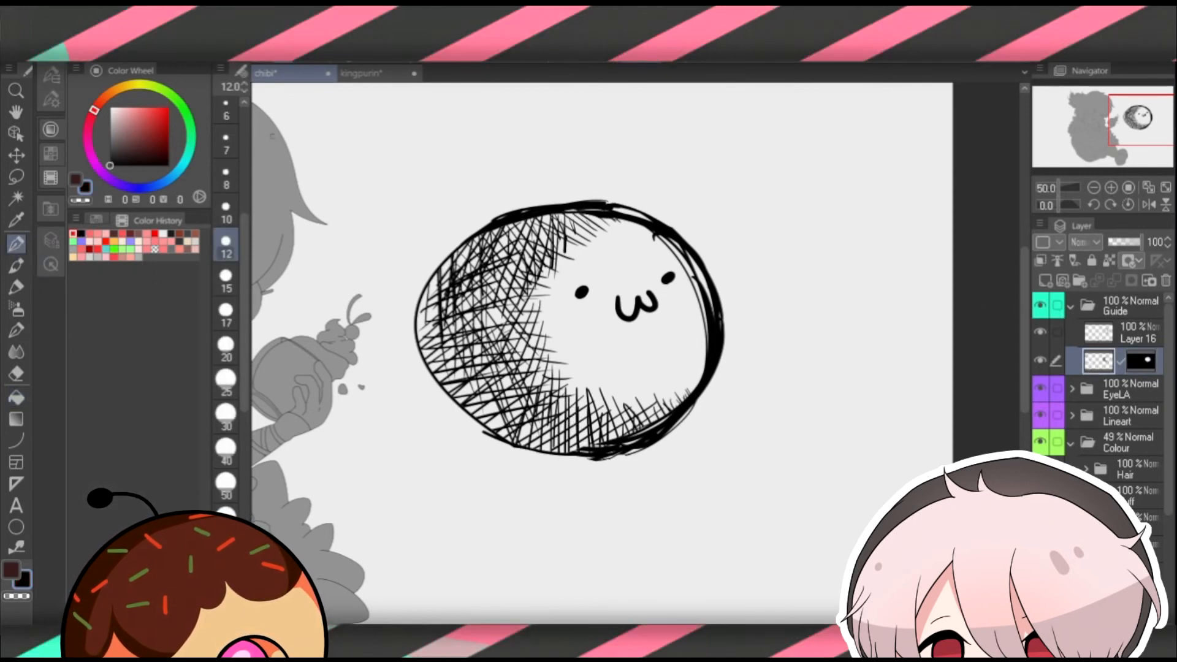
pyautogui.click(226, 110)
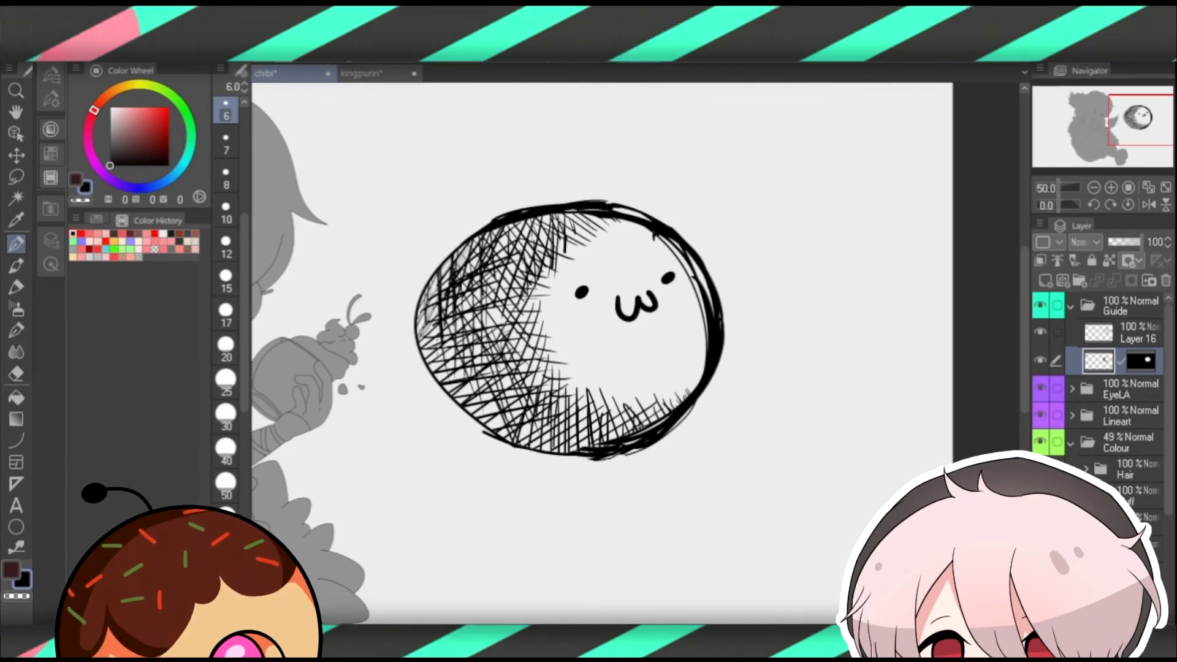
# Add a new layer above the Guide folder and handwrite "バイバイ!" beside the character's head with the size 30 pen.
pyautogui.click(1151, 189)
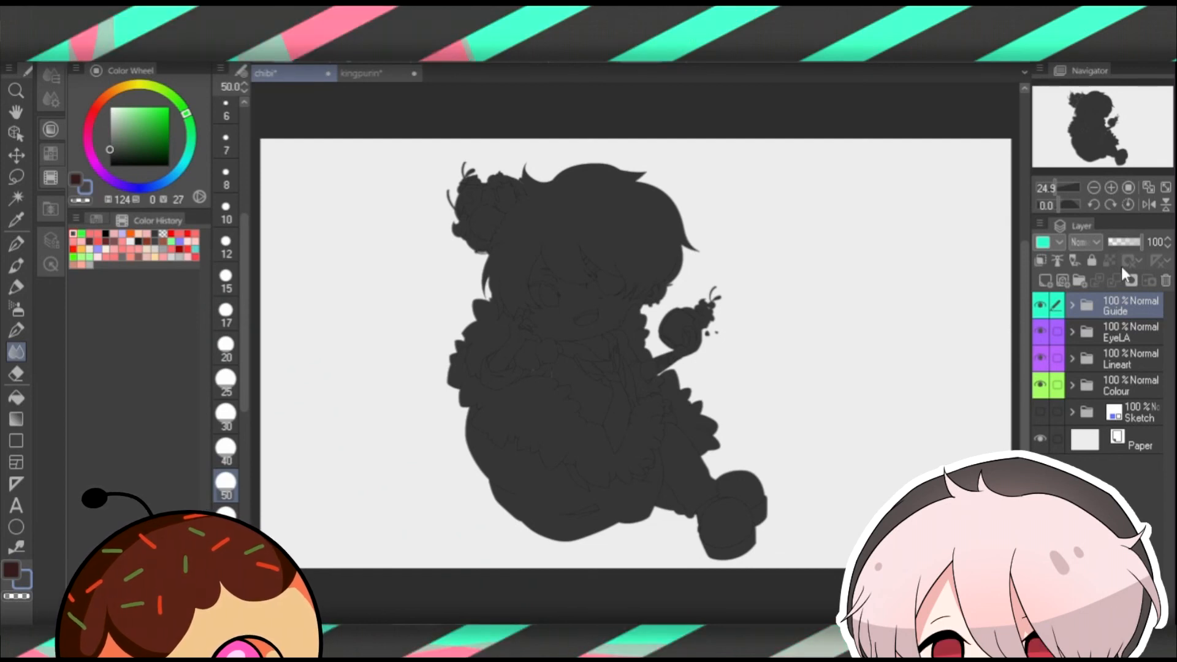
pyautogui.press('p')
pyautogui.click(1046, 280)
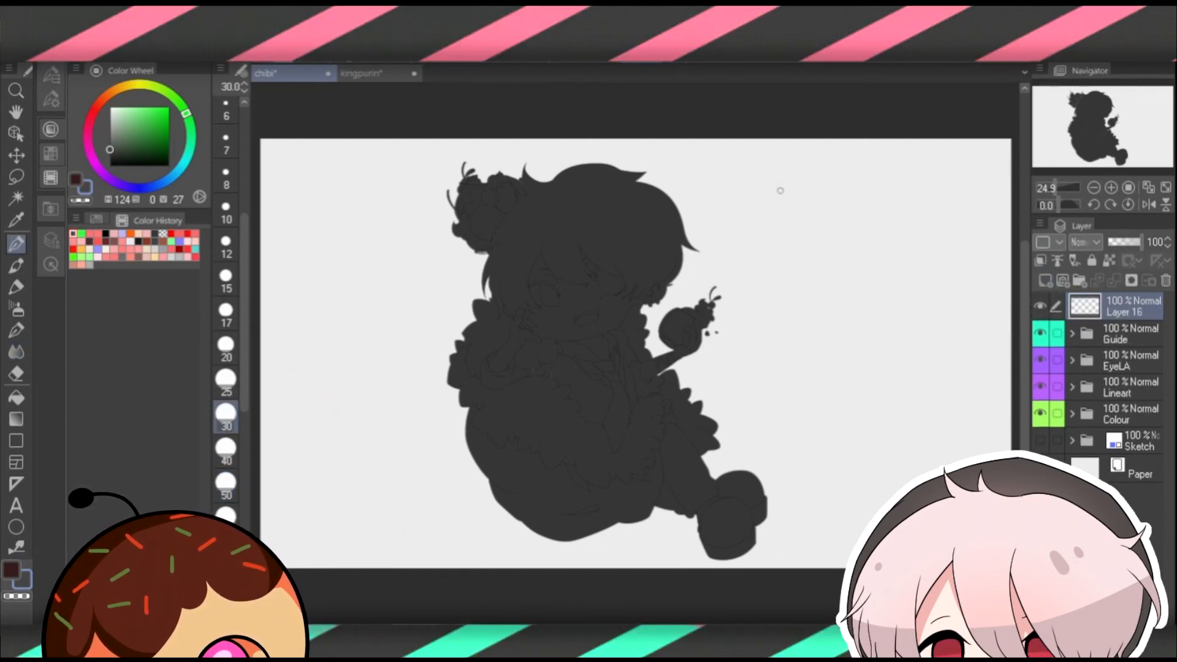
pyautogui.moveTo(769, 219)
pyautogui.mouseDown()
pyautogui.moveTo(774, 263)
pyautogui.moveTo(798, 228)
pyautogui.moveTo(823, 249)
pyautogui.moveTo(816, 215)
pyautogui.moveTo(817, 234)
pyautogui.moveTo(852, 247)
pyautogui.mouseUp()
pyautogui.moveTo(879, 202)
pyautogui.mouseDown()
pyautogui.moveTo(866, 241)
pyautogui.moveTo(920, 222)
pyautogui.moveTo(930, 187)
pyautogui.moveTo(929, 206)
pyautogui.moveTo(952, 219)
pyautogui.mouseUp()
pyautogui.moveTo(968, 163); pyautogui.dragTo(986, 216)
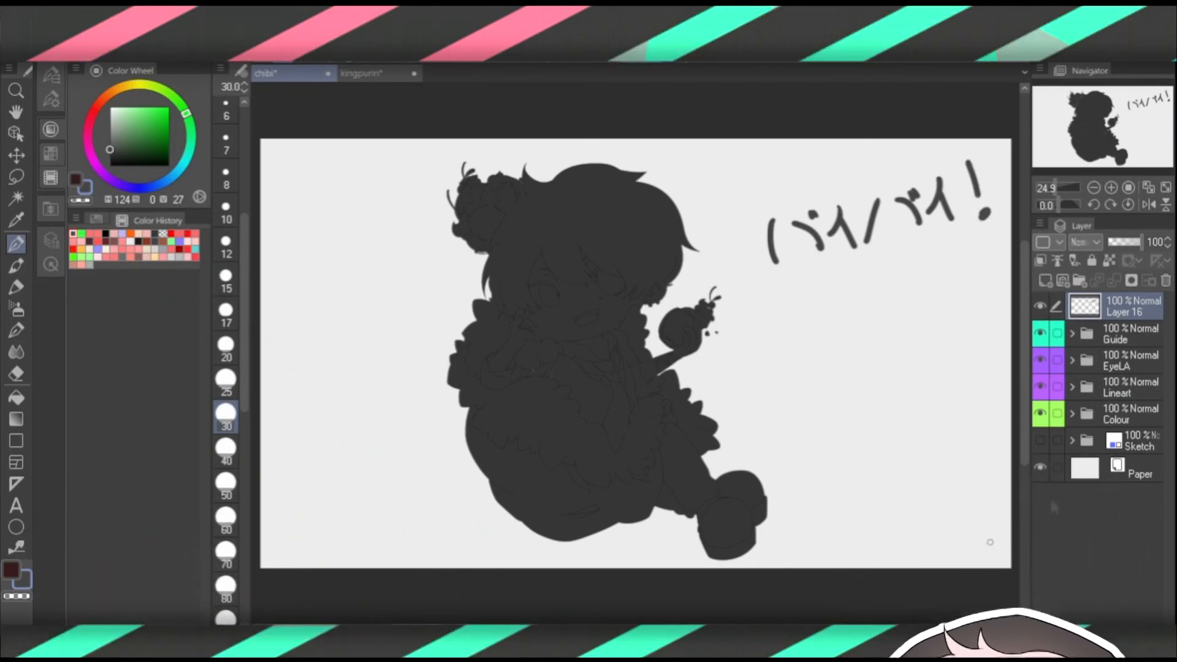